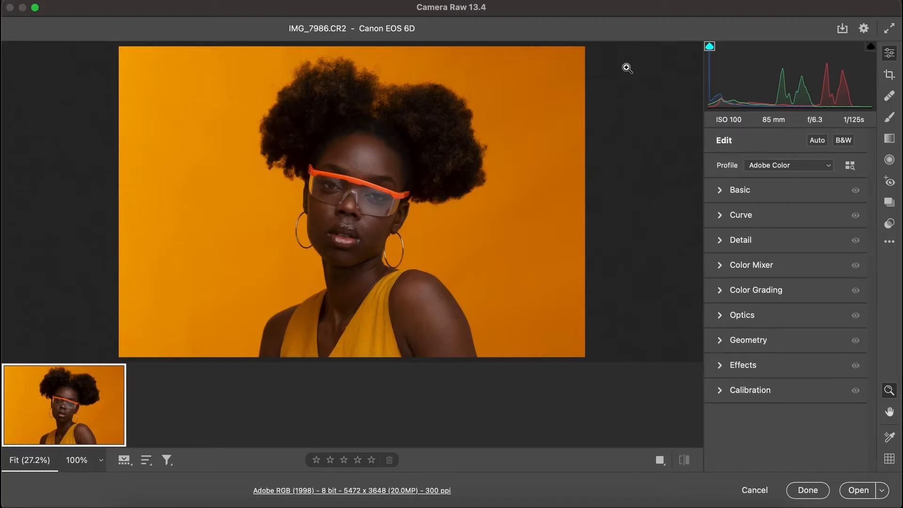
# Examine the model's face, glasses and skin up close in the unedited portrait.
pyautogui.scroll(5, 383, 171)
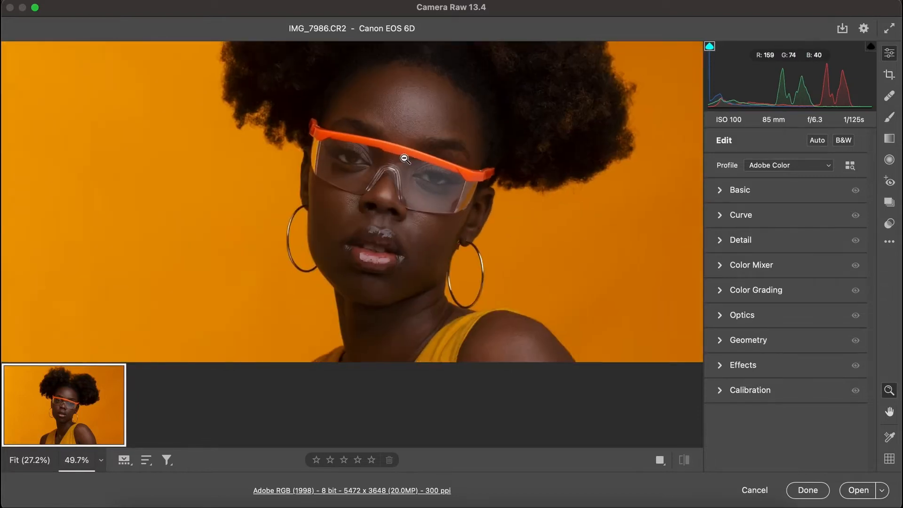
pyautogui.scroll(5, 411, 160)
pyautogui.scroll(-3, 413, 144)
pyautogui.scroll(-1, 427, 147)
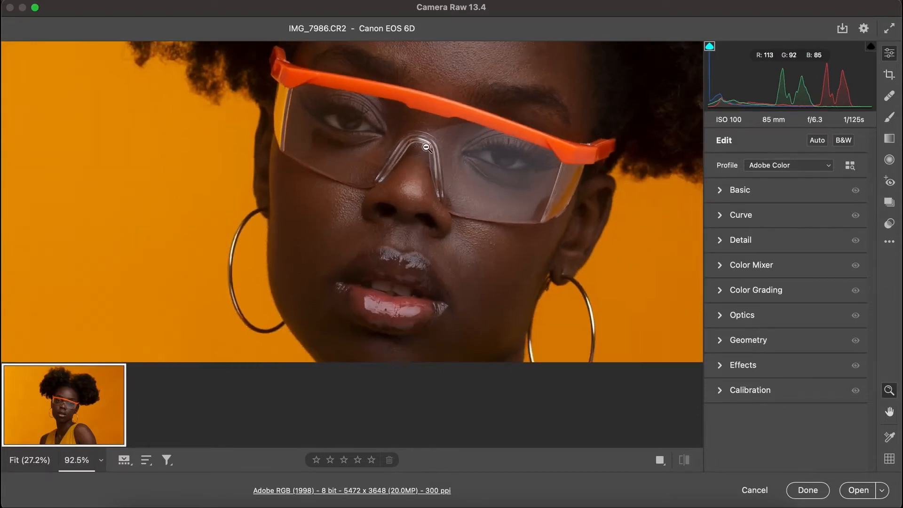
pyautogui.scroll(-1, 426, 147)
pyautogui.scroll(-2, 406, 166)
pyautogui.moveTo(400, 165); pyautogui.dragTo(360, 179)
pyautogui.scroll(4, 417, 136)
pyautogui.scroll(-2, 388, 188)
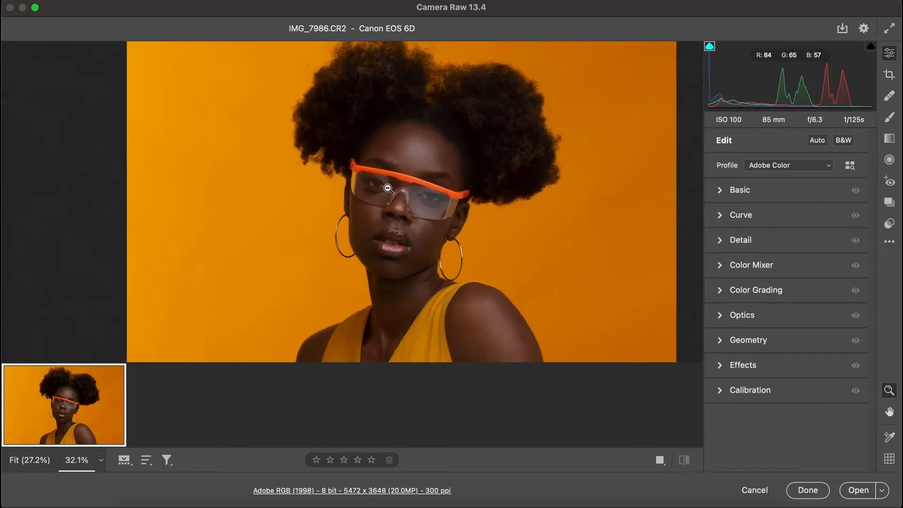
# Apply automatic tone adjustments to the photo and reduce the Exposure to +0.95.
pyautogui.click(817, 140)
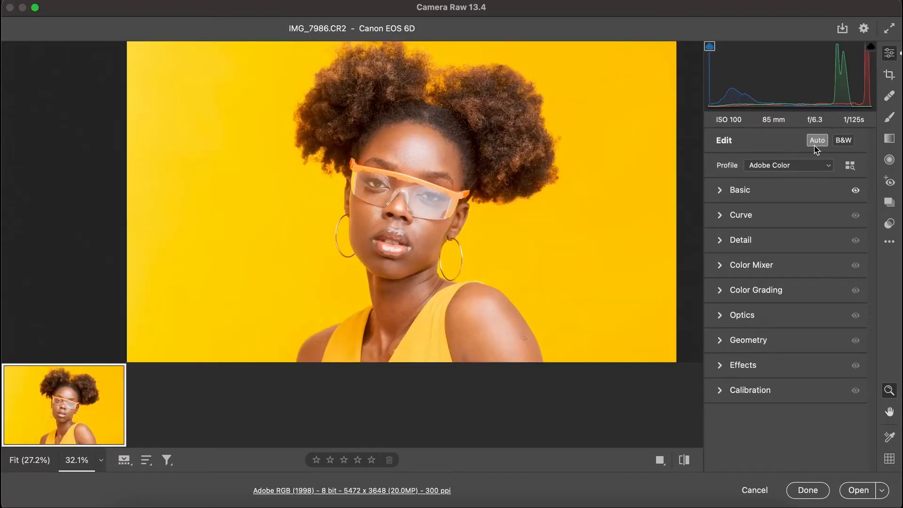
pyautogui.click(724, 190)
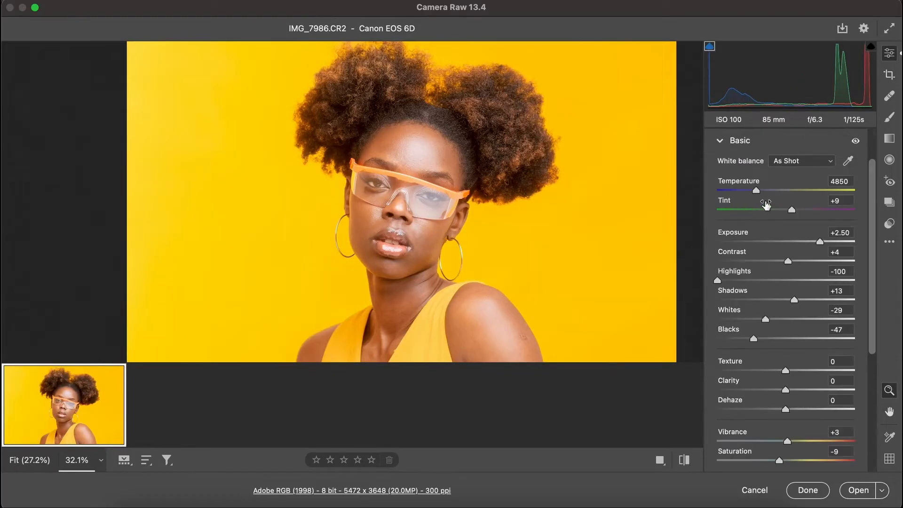
pyautogui.moveTo(820, 242); pyautogui.dragTo(799, 246)
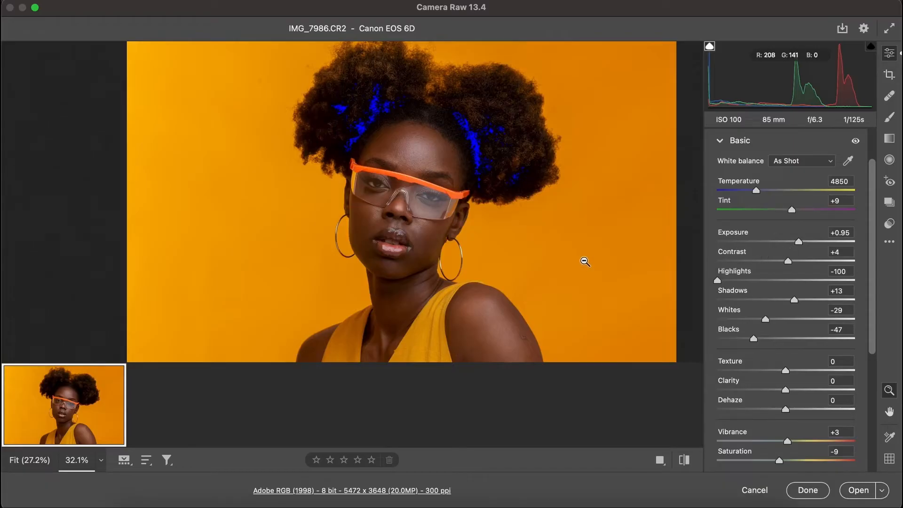
# Set Blacks to -5, Whites to -75 and Contrast to +20 in the Basic adjustments.
pyautogui.click(130, 1)
pyautogui.click(48, 206)
pyautogui.moveTo(757, 339); pyautogui.dragTo(734, 323)
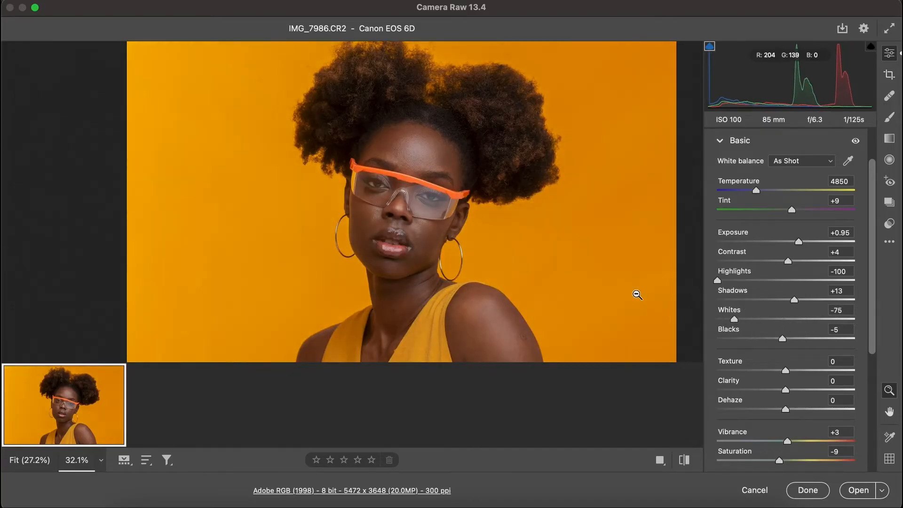
pyautogui.moveTo(414, 184); pyautogui.dragTo(463, 218)
pyautogui.moveTo(794, 261); pyautogui.dragTo(803, 269)
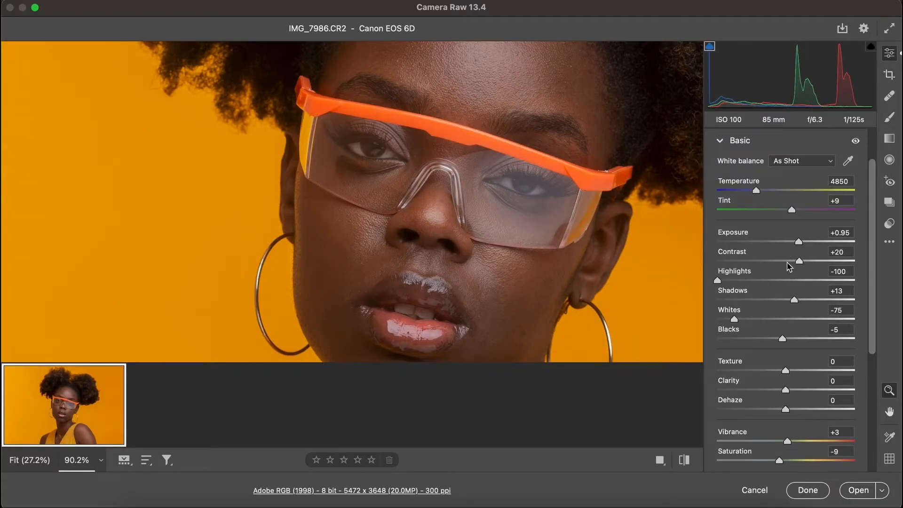
pyautogui.moveTo(488, 234); pyautogui.dragTo(439, 175)
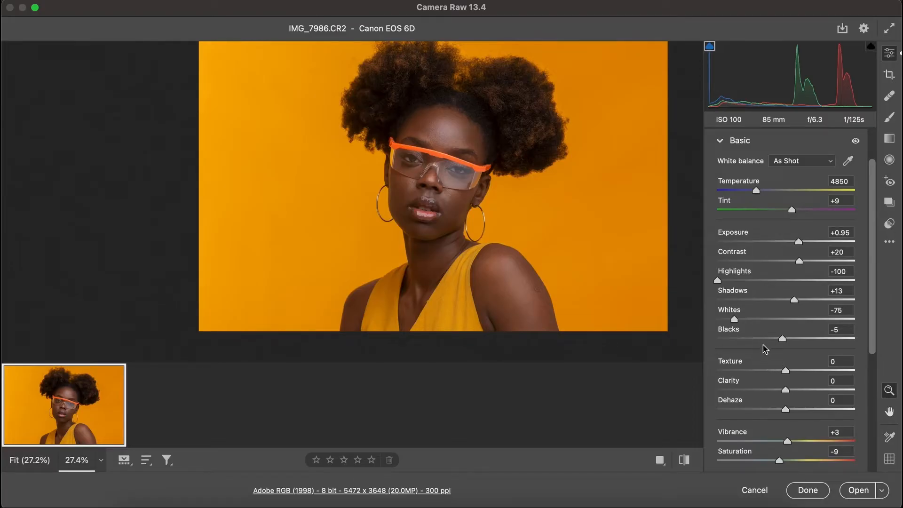
pyautogui.doubleClick(782, 339)
pyautogui.moveTo(789, 396); pyautogui.dragTo(790, 397)
pyautogui.click(721, 140)
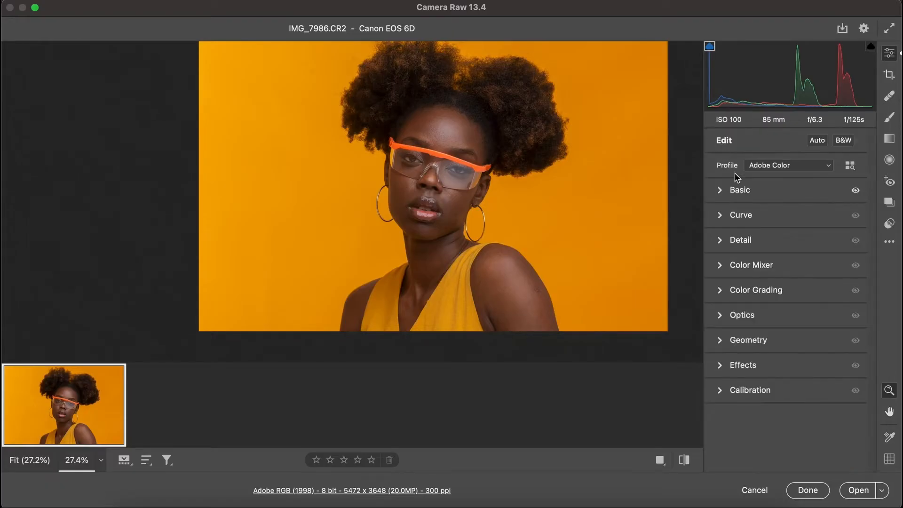
# Set the Sharpening amount to 50 in the Detail adjustments.
pyautogui.click(718, 240)
pyautogui.moveTo(754, 271); pyautogui.dragTo(765, 272)
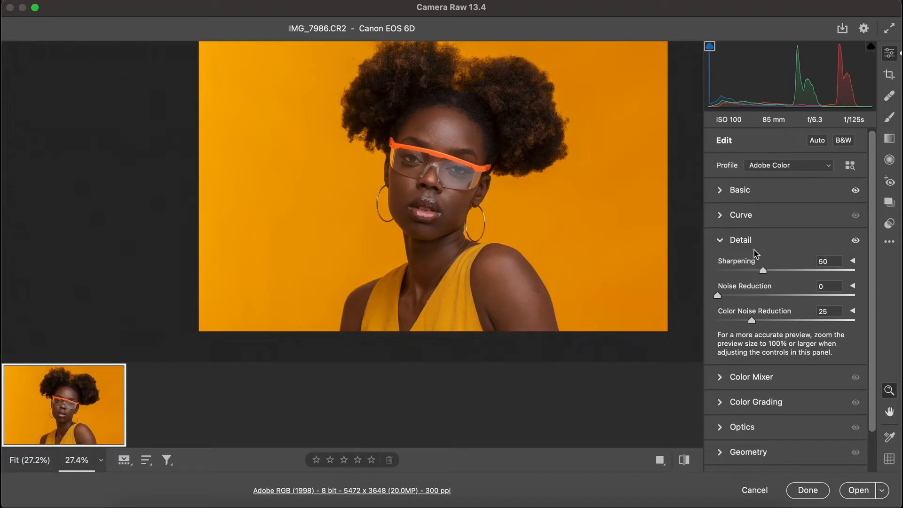
pyautogui.click(728, 241)
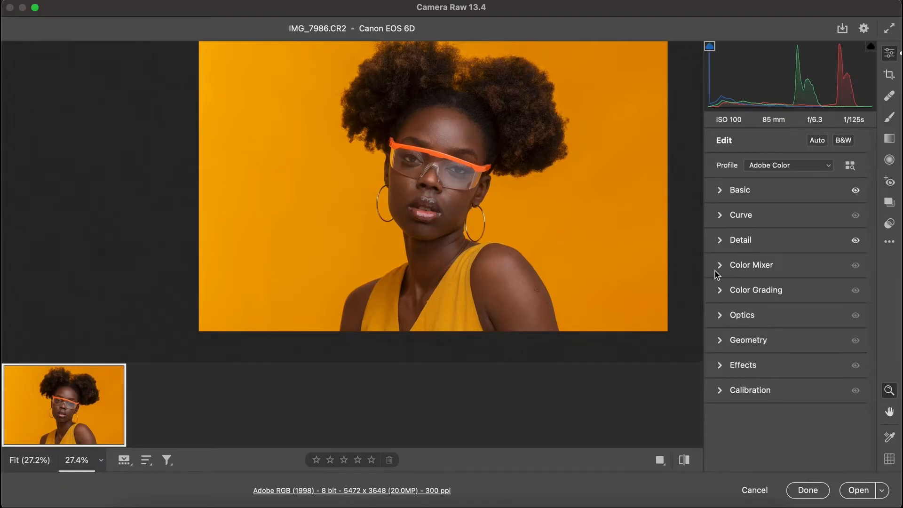
# Enable chromatic aberration removal and lens profile corrections in the Optics adjustments.
pyautogui.click(720, 316)
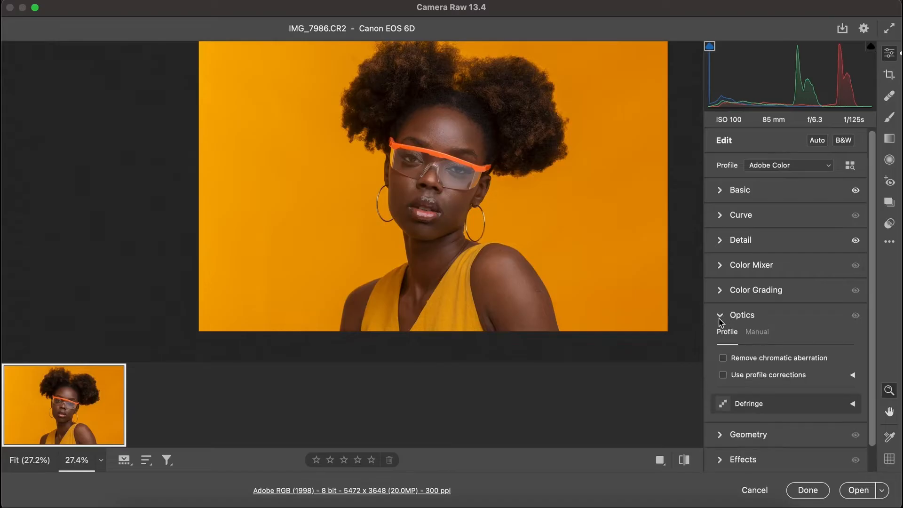
pyautogui.click(723, 359)
pyautogui.click(724, 375)
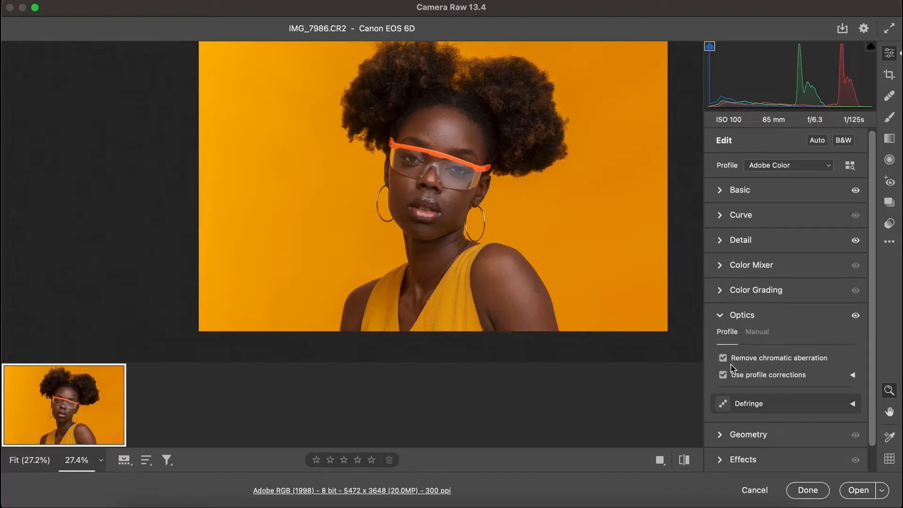
pyautogui.moveTo(435, 166); pyautogui.dragTo(403, 182)
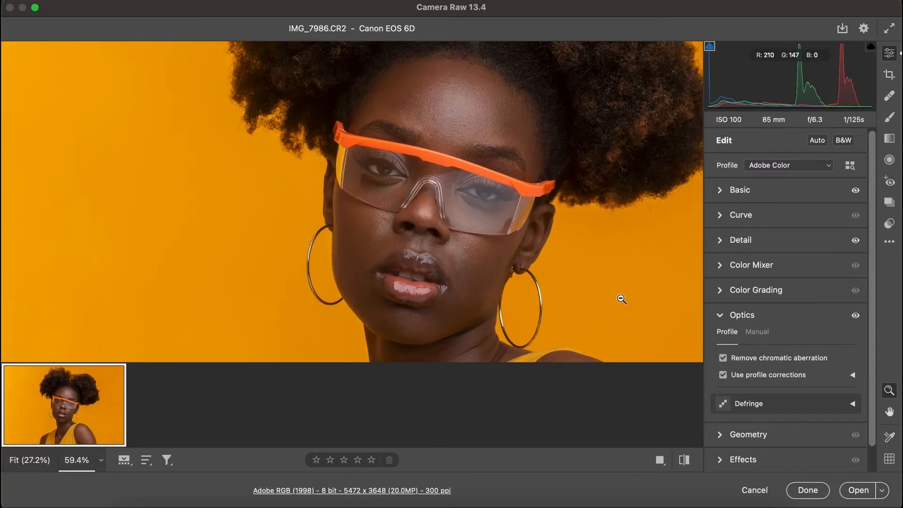
pyautogui.click(721, 315)
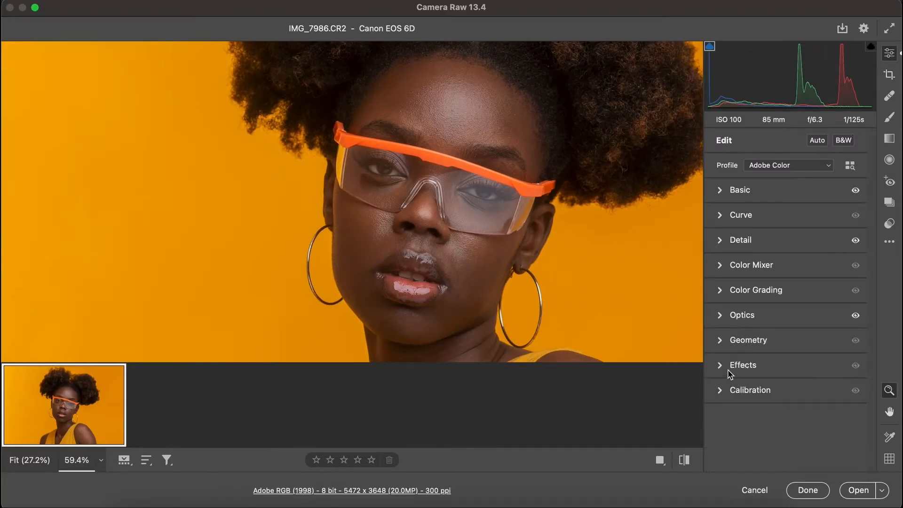
pyautogui.click(727, 372)
pyautogui.click(724, 371)
pyautogui.click(722, 390)
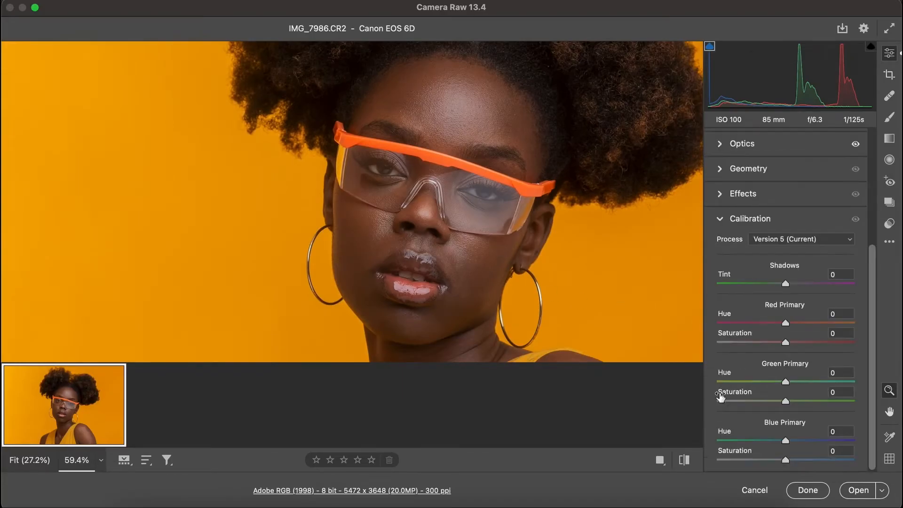
pyautogui.click(724, 224)
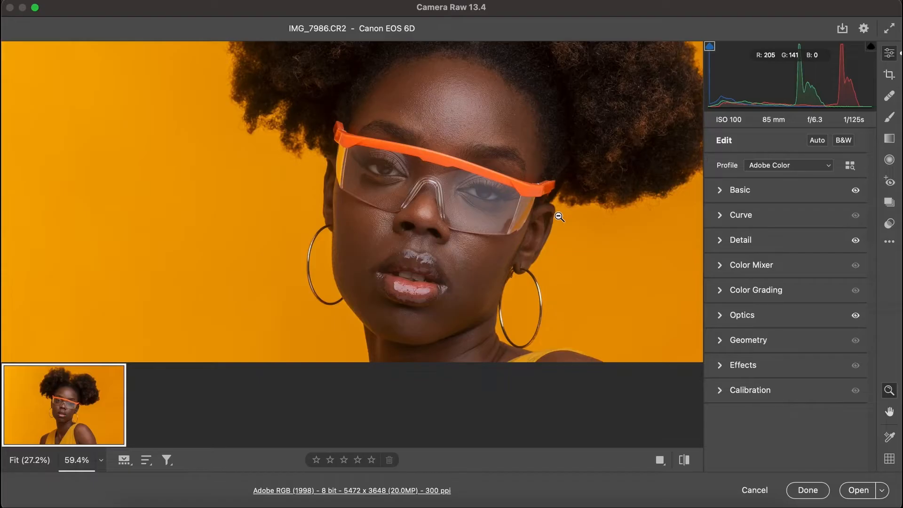
# Examine the skin on the face and forehead up close for areas that need retouching.
pyautogui.scroll(1, 461, 203)
pyautogui.scroll(-4, 458, 204)
pyautogui.scroll(4, 426, 210)
pyautogui.scroll(-5, 427, 211)
pyautogui.scroll(5, 447, 247)
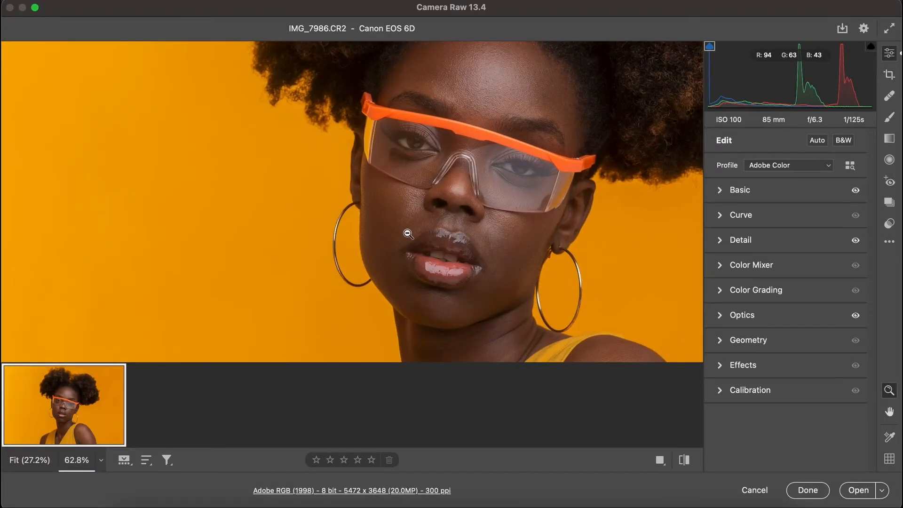
pyautogui.scroll(-3, 383, 178)
pyautogui.scroll(6, 476, 135)
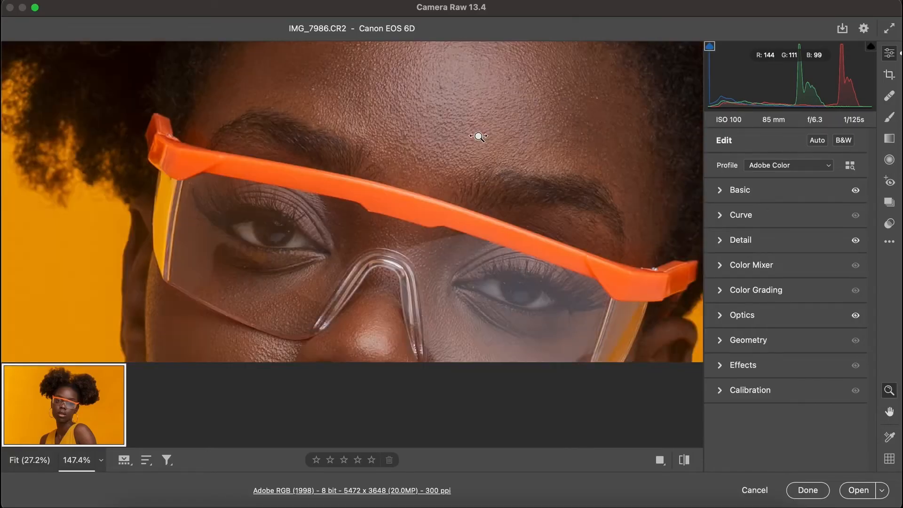
pyautogui.scroll(-2, 335, 172)
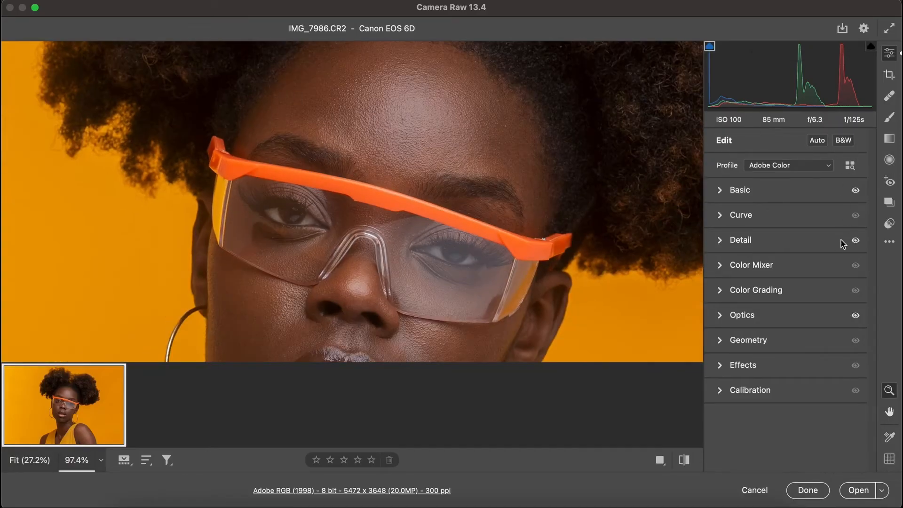
pyautogui.click(889, 116)
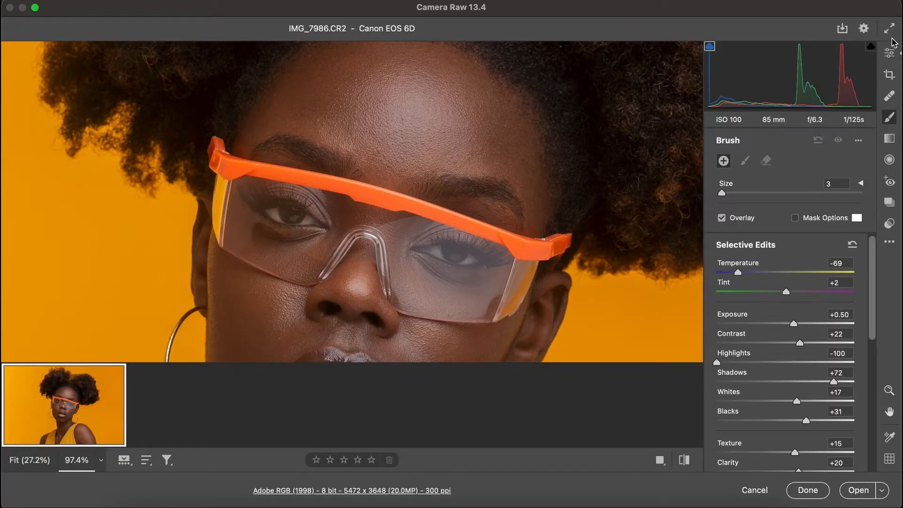
pyautogui.click(889, 52)
# Heal the small bright spot on the forehead above the left-hand eyebrow with Spot Removal and refine its sample source.
pyautogui.scroll(-1, 476, 134)
pyautogui.moveTo(386, 110); pyautogui.dragTo(469, 96)
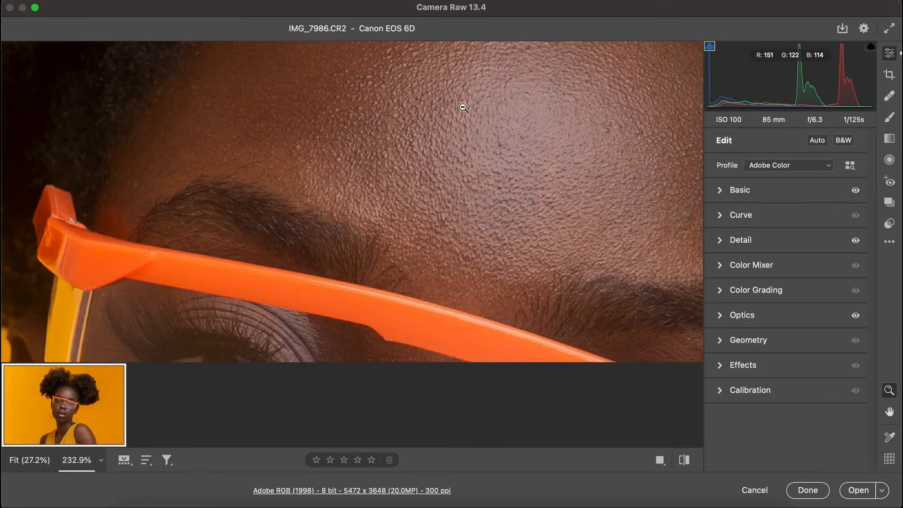
pyautogui.moveTo(381, 197); pyautogui.dragTo(347, 206)
pyautogui.moveTo(342, 143); pyautogui.dragTo(389, 146)
pyautogui.moveTo(295, 240); pyautogui.dragTo(295, 212)
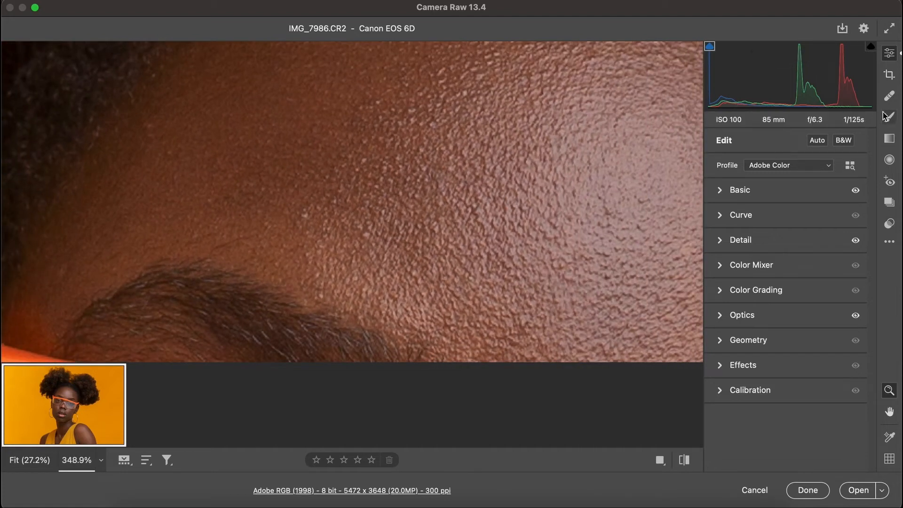
pyautogui.click(889, 96)
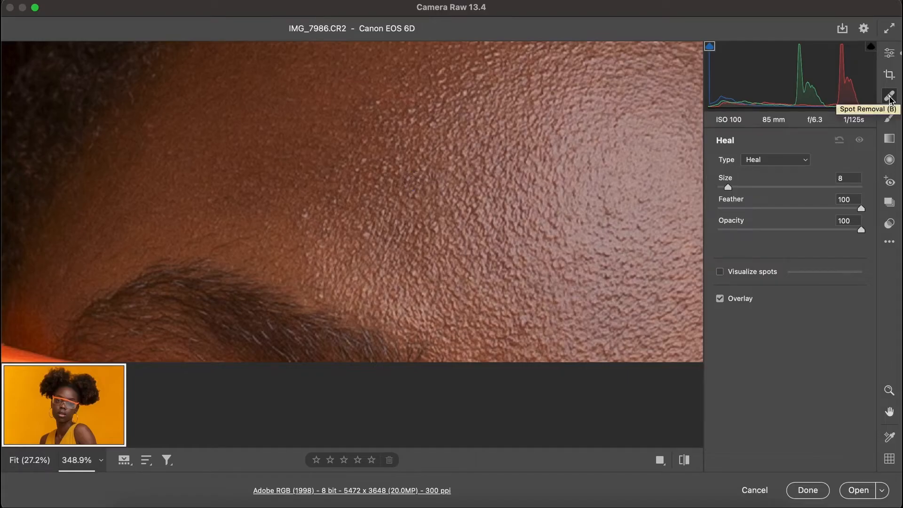
pyautogui.click(304, 216)
pyautogui.moveTo(324, 218)
pyautogui.mouseDown()
pyautogui.moveTo(320, 253)
pyautogui.moveTo(325, 244)
pyautogui.mouseUp()
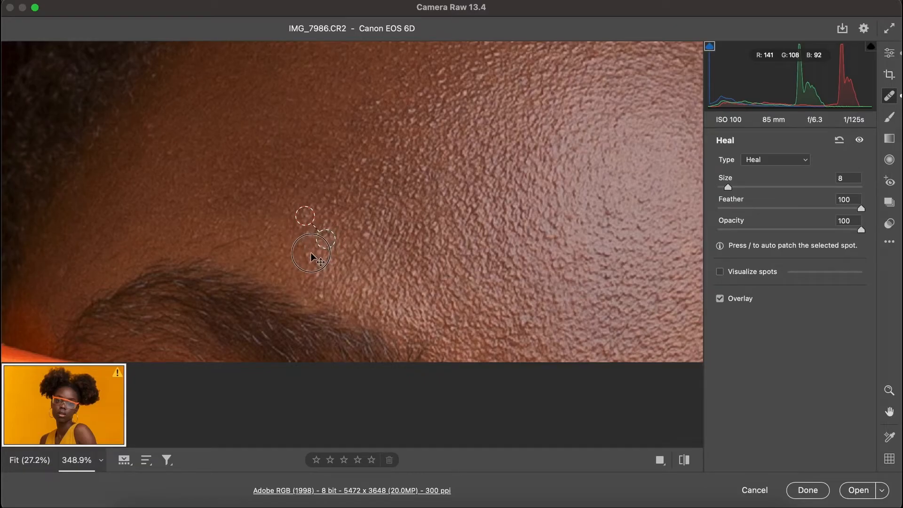
pyautogui.moveTo(325, 239); pyautogui.dragTo(311, 253)
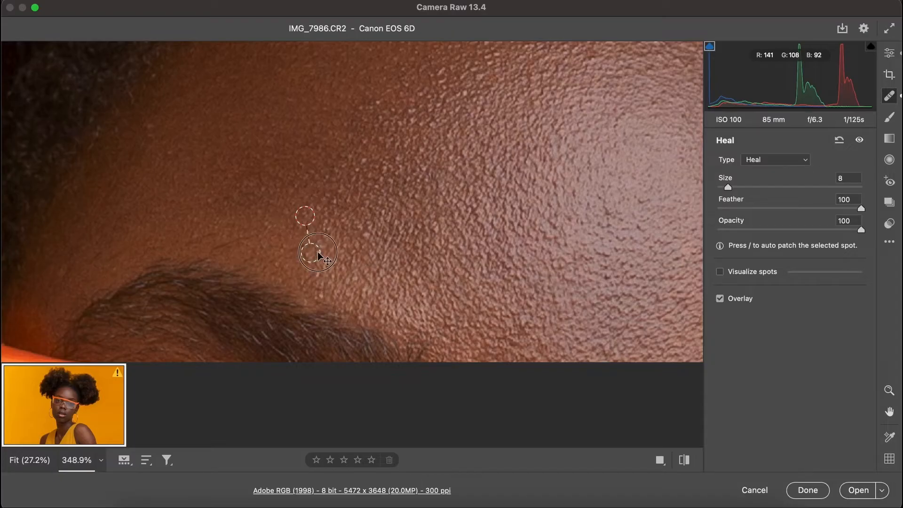
pyautogui.moveTo(313, 257); pyautogui.dragTo(332, 254)
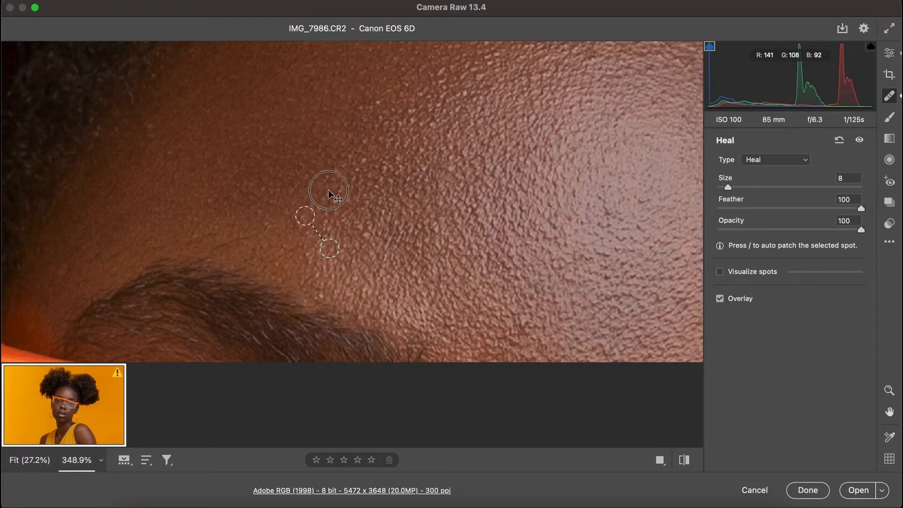
pyautogui.press('/')
# Delete the unwanted healing spot and heal another blemish on the upper part of the forehead highlight.
pyautogui.press('Delete')
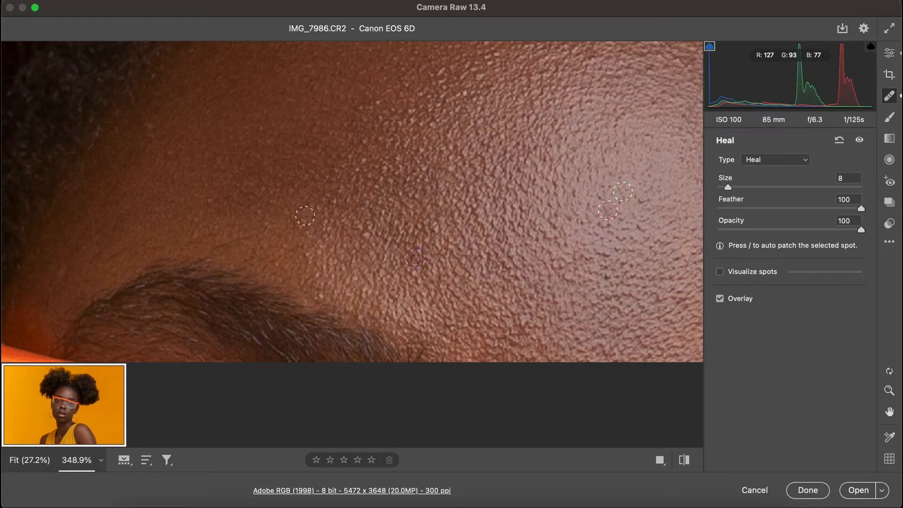
pyautogui.click(602, 51)
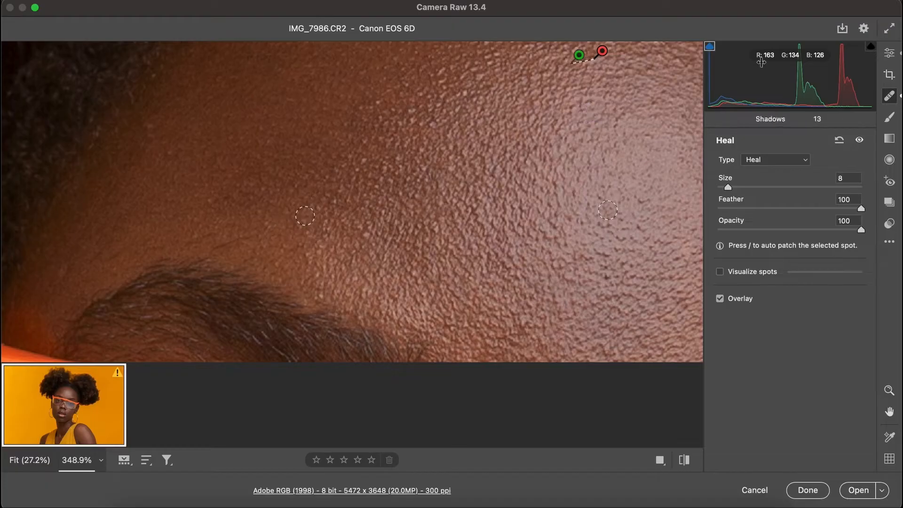
pyautogui.click(888, 53)
# Heal a blemish between the eyebrows and forehead highlight and the white speck on the right side of the forehead.
pyautogui.press('z')
pyautogui.moveTo(484, 149)
pyautogui.mouseDown()
pyautogui.moveTo(404, 148)
pyautogui.moveTo(405, 162)
pyautogui.moveTo(390, 162)
pyautogui.mouseUp()
pyautogui.moveTo(606, 212); pyautogui.dragTo(644, 209)
pyautogui.moveTo(398, 242); pyautogui.dragTo(367, 254)
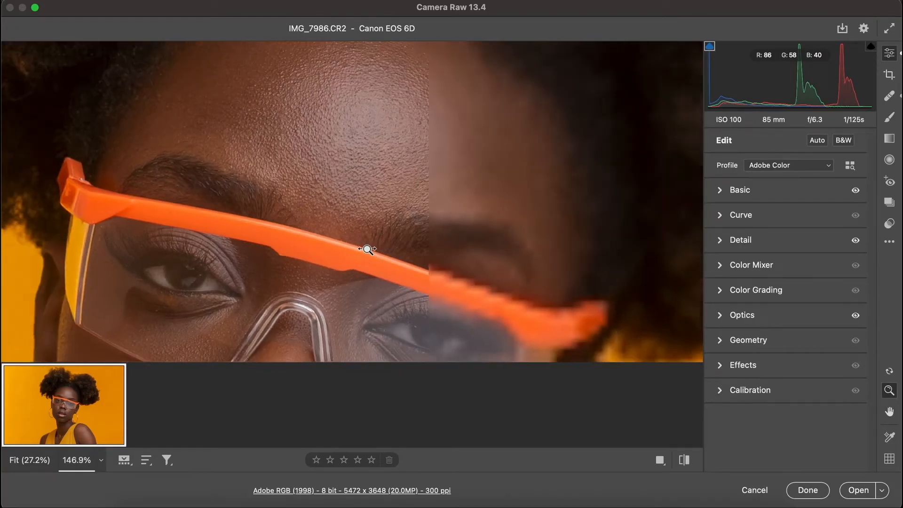
pyautogui.moveTo(392, 87); pyautogui.dragTo(363, 242)
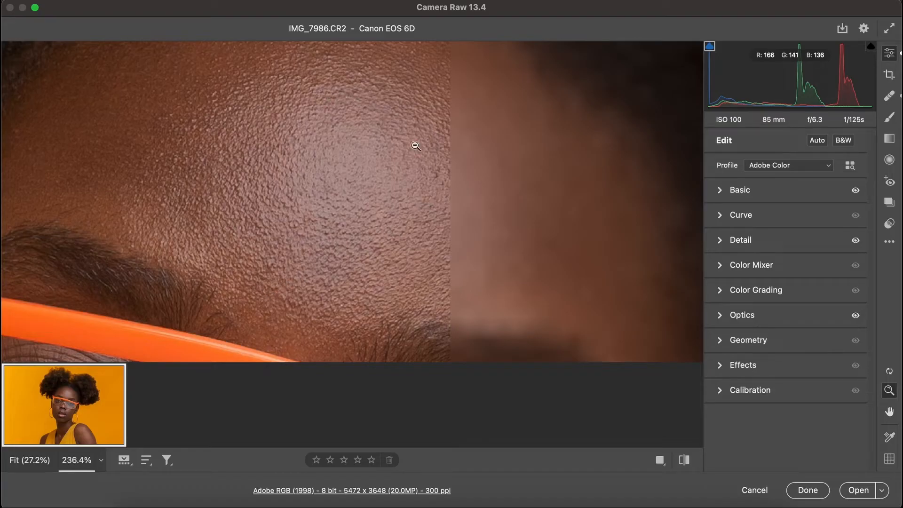
pyautogui.click(890, 95)
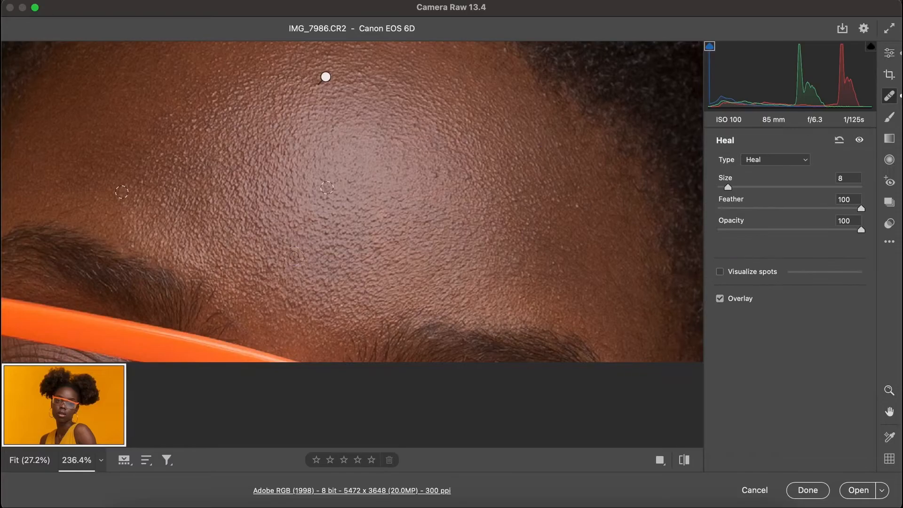
pyautogui.click(270, 265)
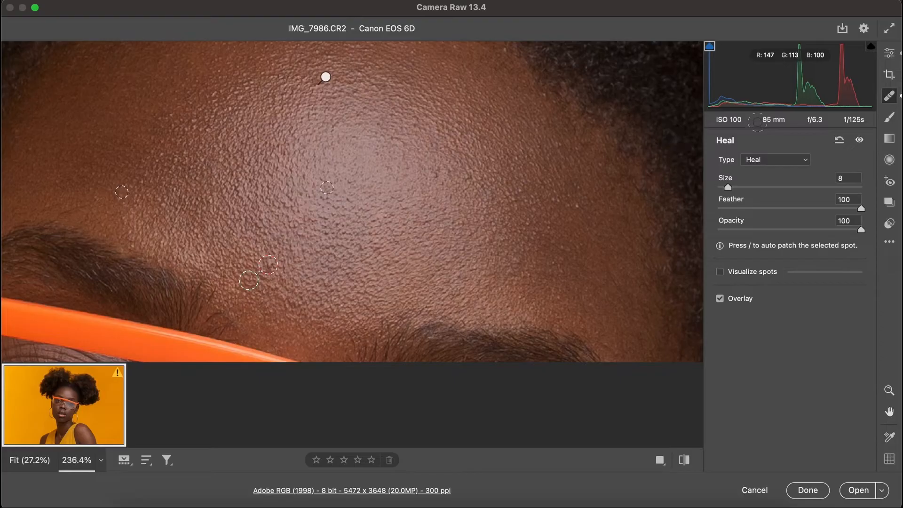
pyautogui.click(578, 203)
pyautogui.click(889, 53)
# Heal the blemish on the cheek beside the mouth with a size 8 Heal spot, sampling clean skin just above it.
pyautogui.moveTo(512, 140)
pyautogui.mouseDown()
pyautogui.moveTo(481, 139)
pyautogui.moveTo(427, 159)
pyautogui.moveTo(400, 116)
pyautogui.mouseUp()
pyautogui.moveTo(444, 283); pyautogui.dragTo(512, 254)
pyautogui.moveTo(407, 240); pyautogui.dragTo(382, 188)
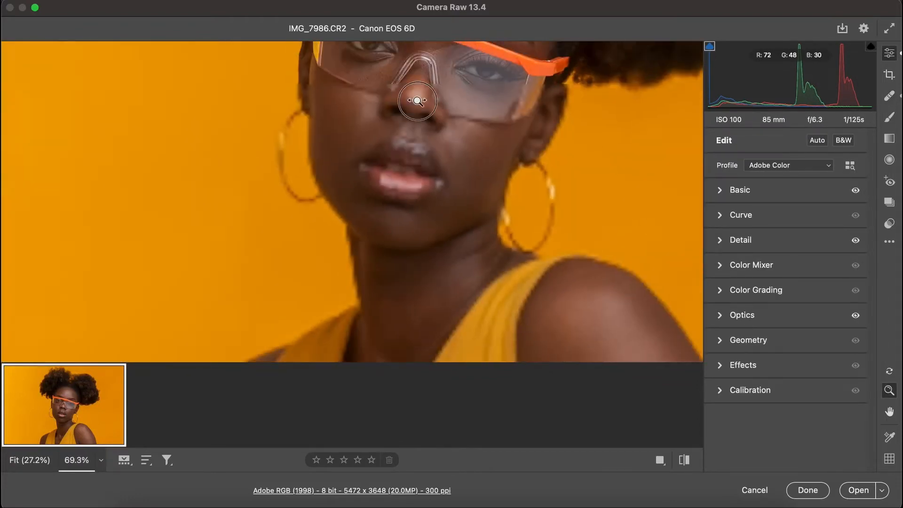
pyautogui.moveTo(418, 100); pyautogui.dragTo(449, 102)
pyautogui.moveTo(408, 199); pyautogui.dragTo(421, 198)
pyautogui.moveTo(358, 147); pyautogui.dragTo(381, 148)
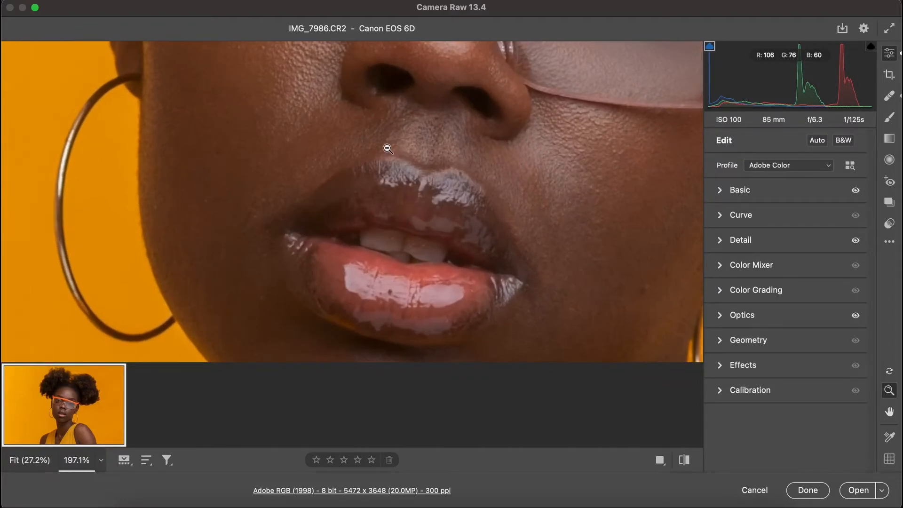
pyautogui.press('b')
pyautogui.click(647, 286)
pyautogui.moveTo(695, 208); pyautogui.dragTo(677, 231)
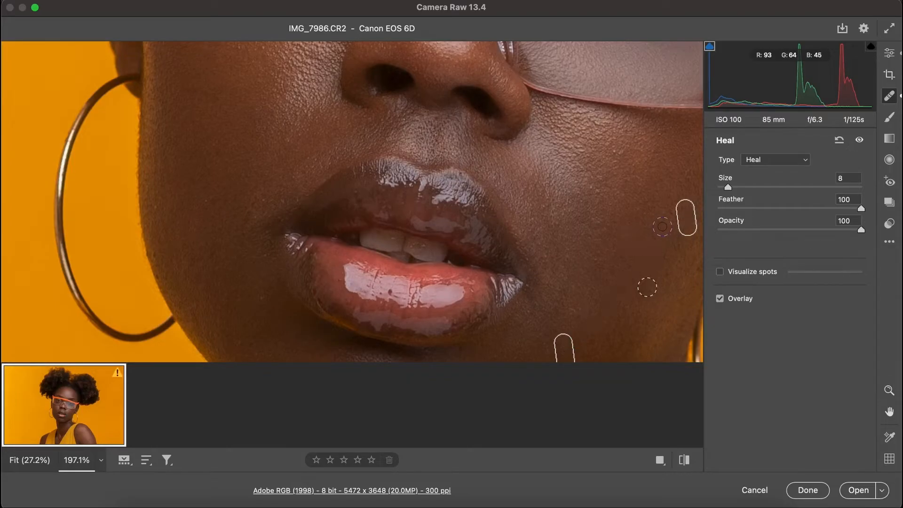
pyautogui.click(647, 287)
pyautogui.moveTo(697, 211); pyautogui.dragTo(668, 249)
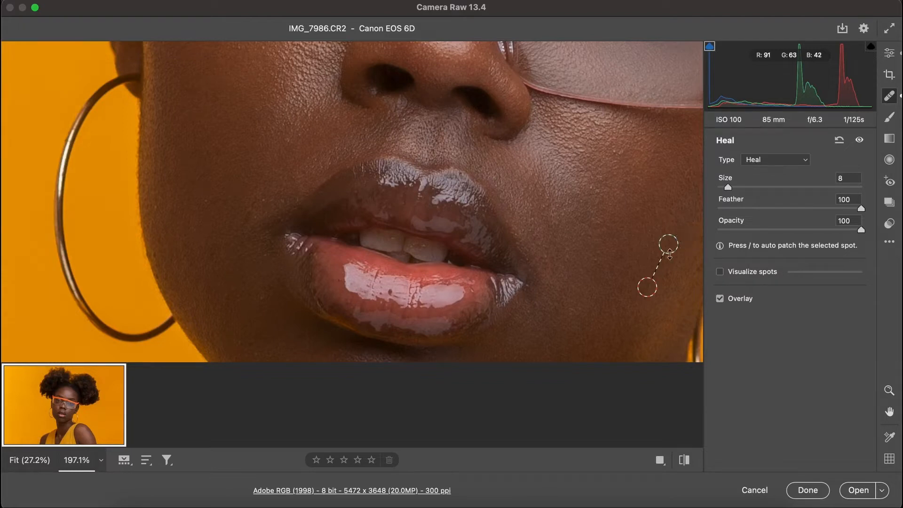
# Brighten and neutralize the teeth with the Adjustment Brush at size 3, using temperature -69 and exposure +0.50.
pyautogui.click(889, 53)
pyautogui.moveTo(472, 158)
pyautogui.mouseDown()
pyautogui.moveTo(347, 140)
pyautogui.moveTo(410, 256)
pyautogui.mouseUp()
pyautogui.scroll(-10, 361, 161)
pyautogui.scroll(7, 461, 283)
pyautogui.moveTo(444, 208); pyautogui.dragTo(609, 257)
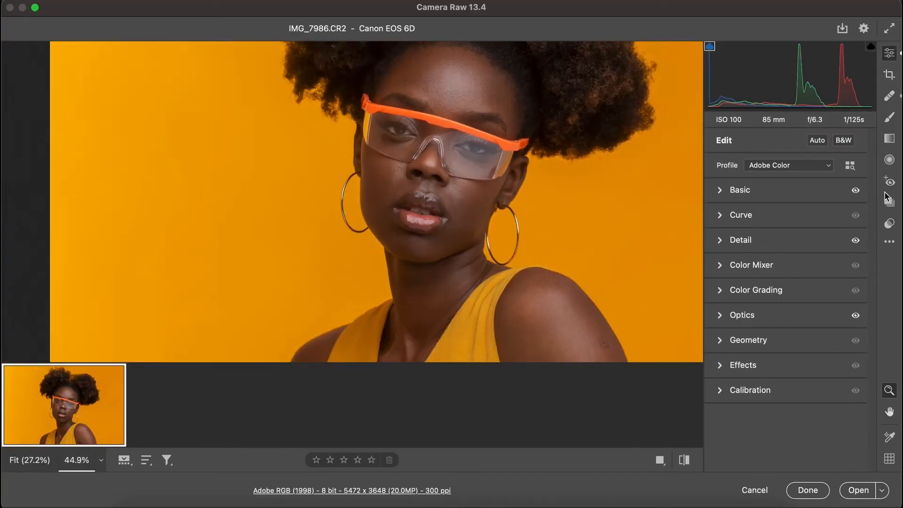
pyautogui.moveTo(438, 209); pyautogui.dragTo(639, 167)
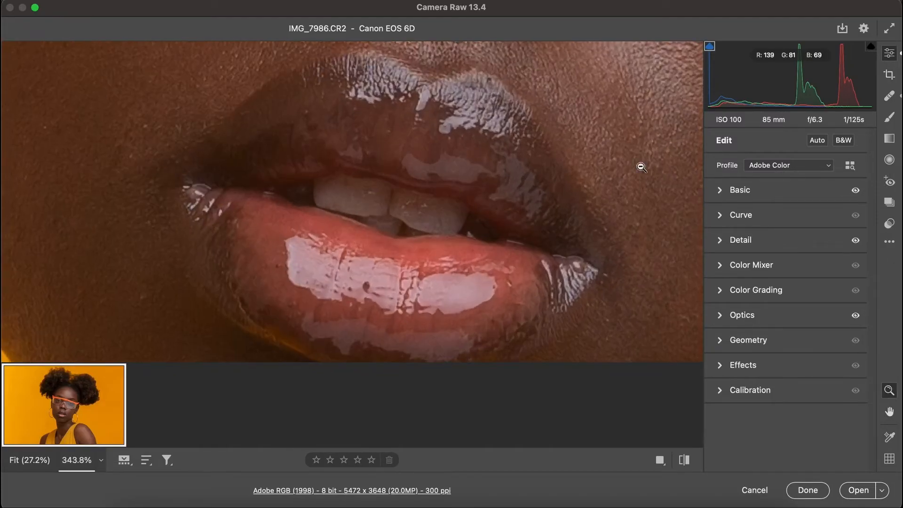
pyautogui.click(890, 117)
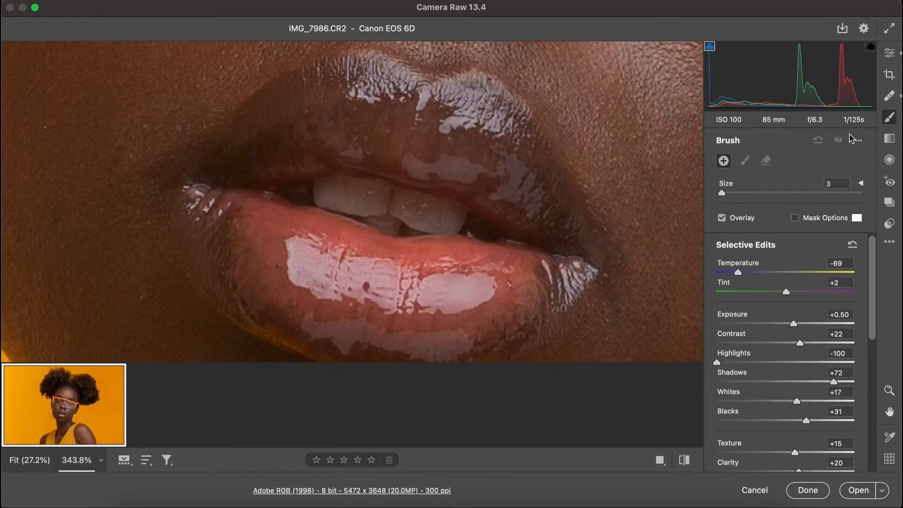
pyautogui.moveTo(453, 210); pyautogui.dragTo(420, 213)
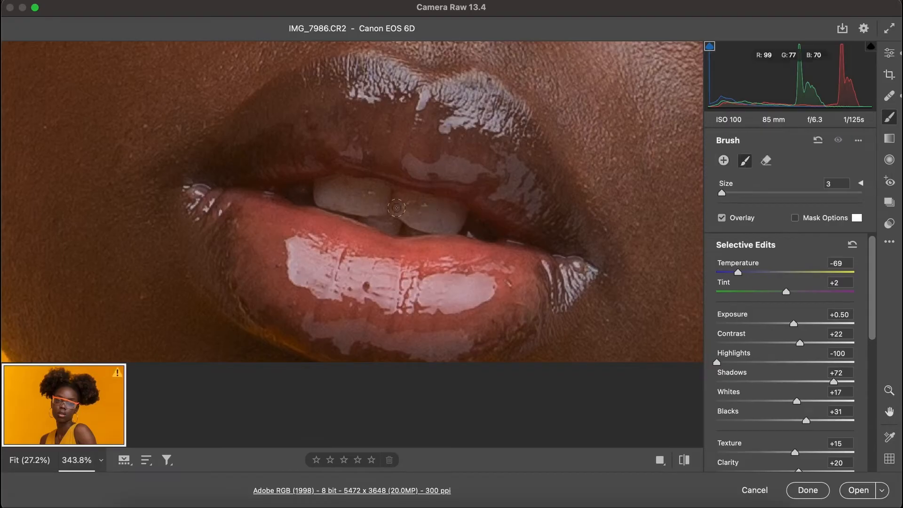
pyautogui.moveTo(430, 212)
pyautogui.mouseDown()
pyautogui.moveTo(367, 201)
pyautogui.moveTo(402, 203)
pyautogui.moveTo(369, 211)
pyautogui.mouseUp()
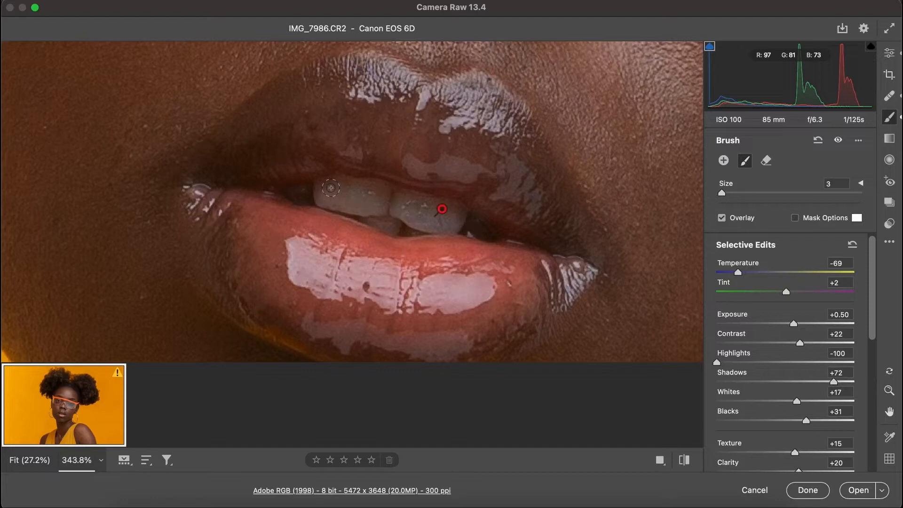
pyautogui.moveTo(364, 208)
pyautogui.mouseDown()
pyautogui.moveTo(342, 203)
pyautogui.moveTo(448, 223)
pyautogui.moveTo(404, 220)
pyautogui.mouseUp()
# Compare the portrait with and without the Basic and Detail adjustments.
pyautogui.press('z')
pyautogui.moveTo(514, 165)
pyautogui.mouseDown()
pyautogui.moveTo(392, 210)
pyautogui.moveTo(377, 182)
pyautogui.mouseUp()
pyautogui.moveTo(472, 89); pyautogui.dragTo(489, 103)
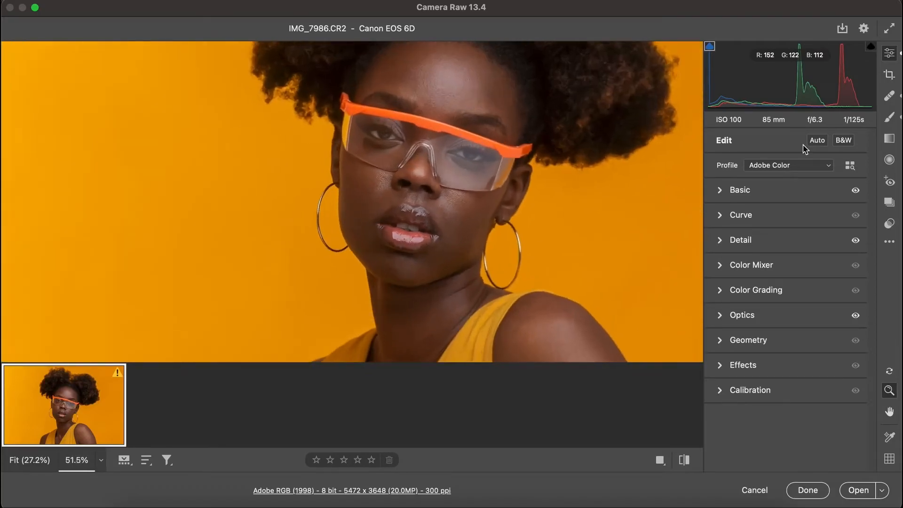
pyautogui.click(856, 190)
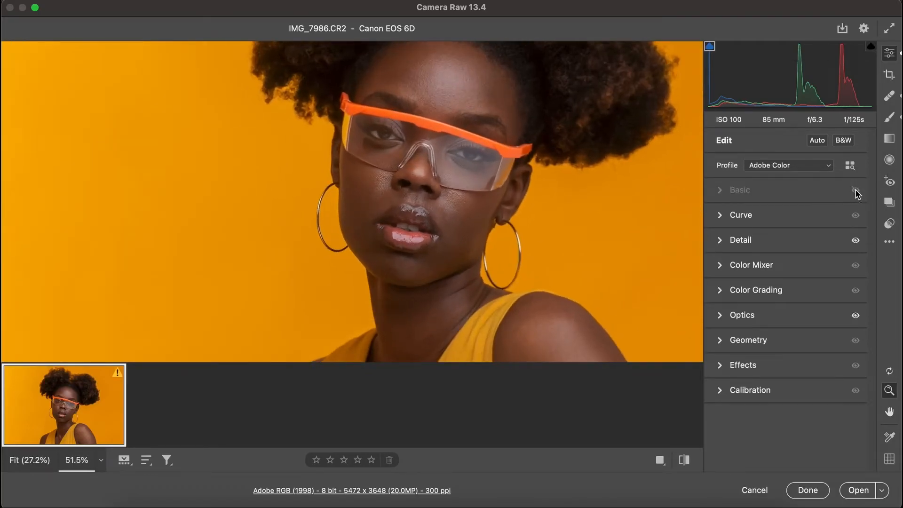
pyautogui.click(855, 191)
pyautogui.click(856, 190)
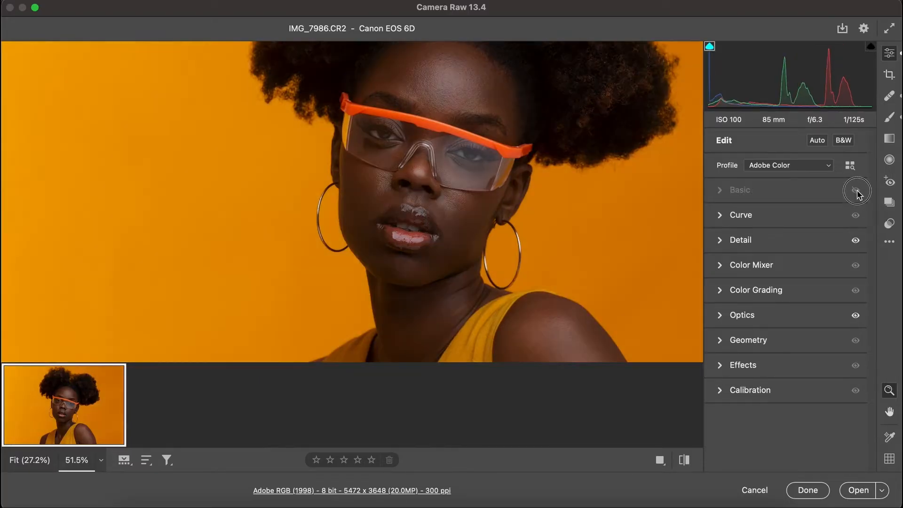
pyautogui.click(856, 190)
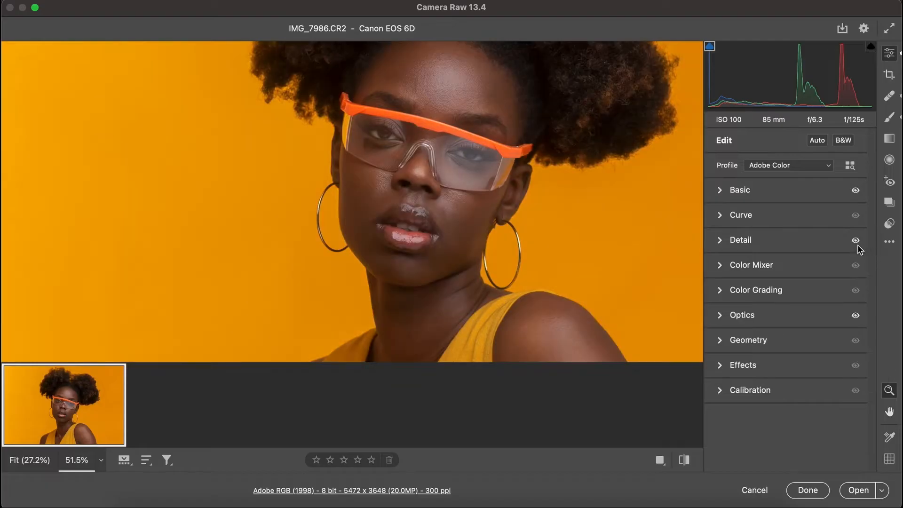
pyautogui.click(856, 241)
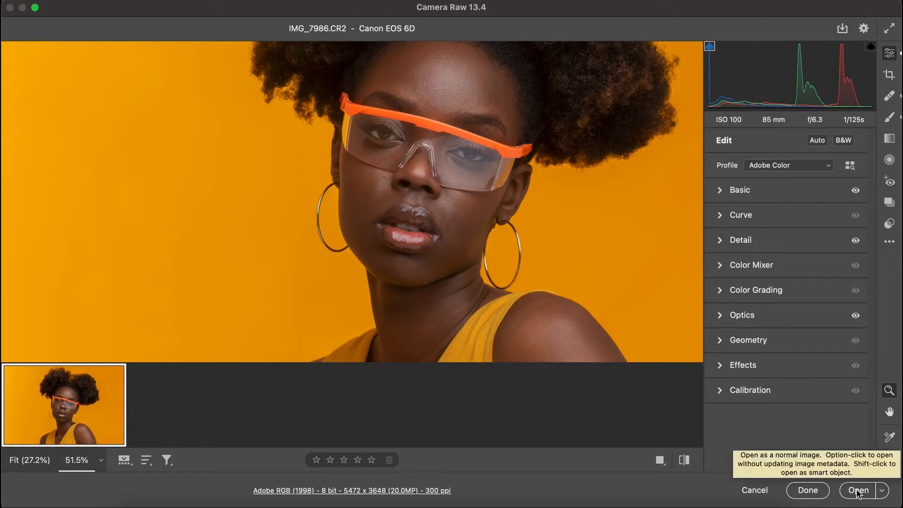
# Open the developed photo in Photoshop and crop both sides to a vertical portrait of about 25.7 × 30.9 cm.
pyautogui.click(806, 491)
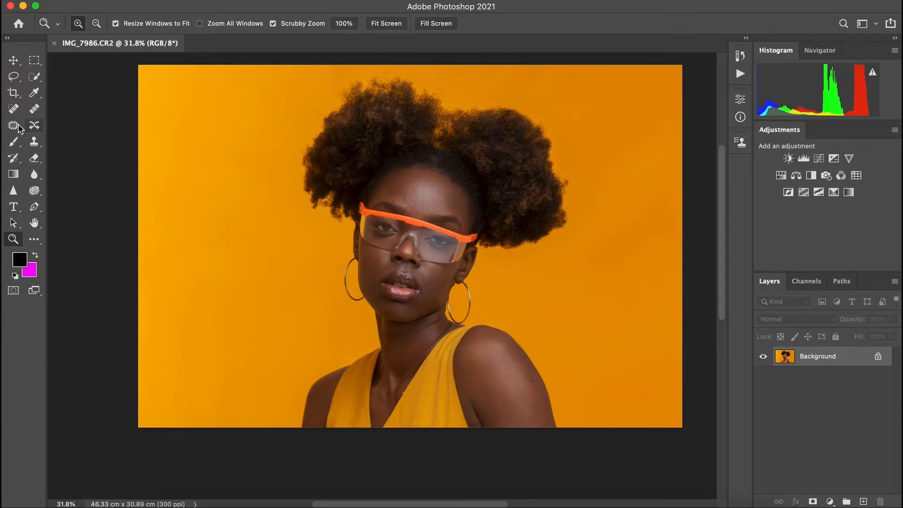
pyautogui.click(13, 93)
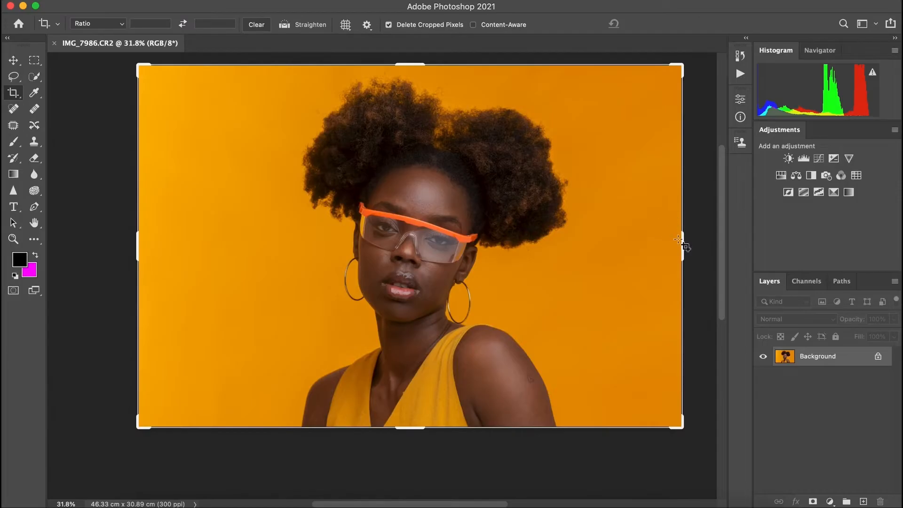
pyautogui.moveTo(680, 243); pyautogui.dragTo(640, 247)
pyautogui.moveTo(180, 247); pyautogui.dragTo(251, 263)
pyautogui.moveTo(572, 237); pyautogui.dragTo(560, 242)
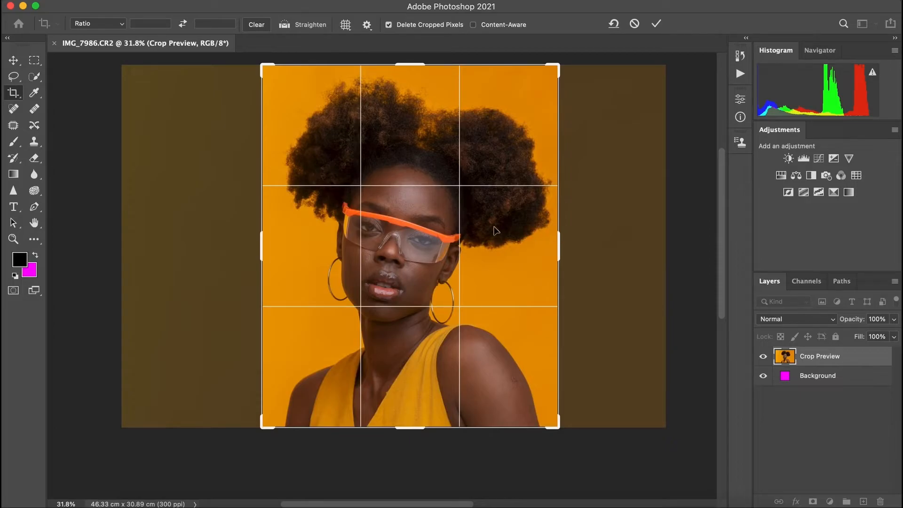
pyautogui.moveTo(264, 252); pyautogui.dragTo(259, 248)
pyautogui.click(657, 24)
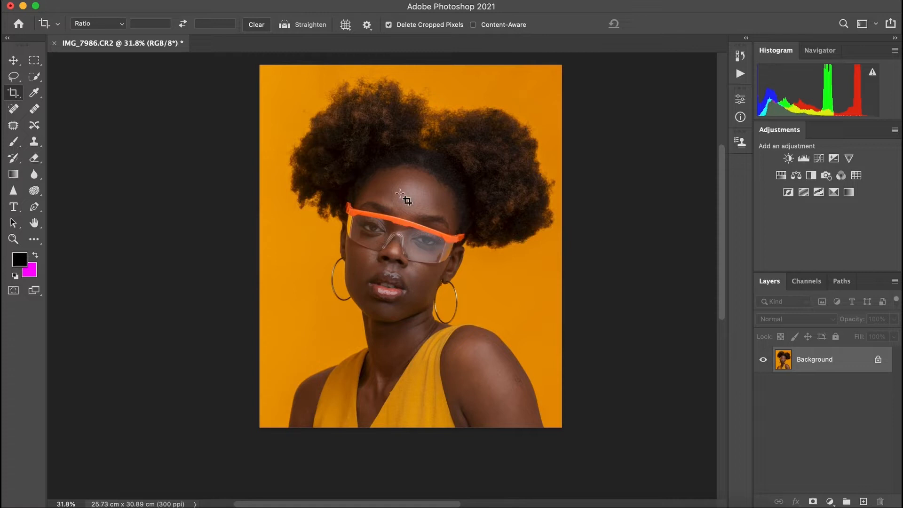
# Duplicate the Background layer and hide the original.
pyautogui.click(21, 240)
pyautogui.moveTo(406, 236); pyautogui.dragTo(371, 206)
pyautogui.moveTo(419, 177); pyautogui.dragTo(499, 219)
pyautogui.moveTo(851, 362); pyautogui.dragTo(863, 501)
pyautogui.moveTo(423, 180); pyautogui.dragTo(454, 156)
# Run the first Advanced Frequency Separation action of the FX-Ray Retouch set, reducing the Gaussian Blur radius so only fine skin texture is blurred.
pyautogui.click(740, 74)
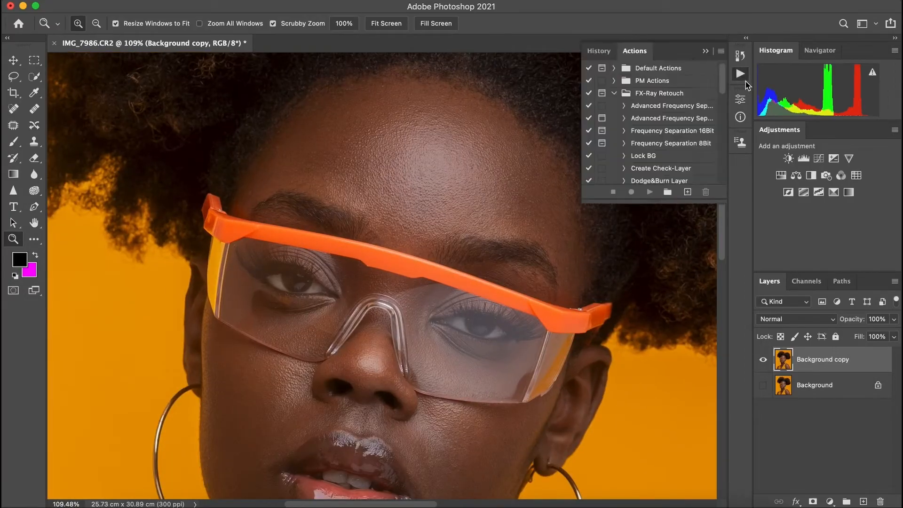
pyautogui.click(644, 106)
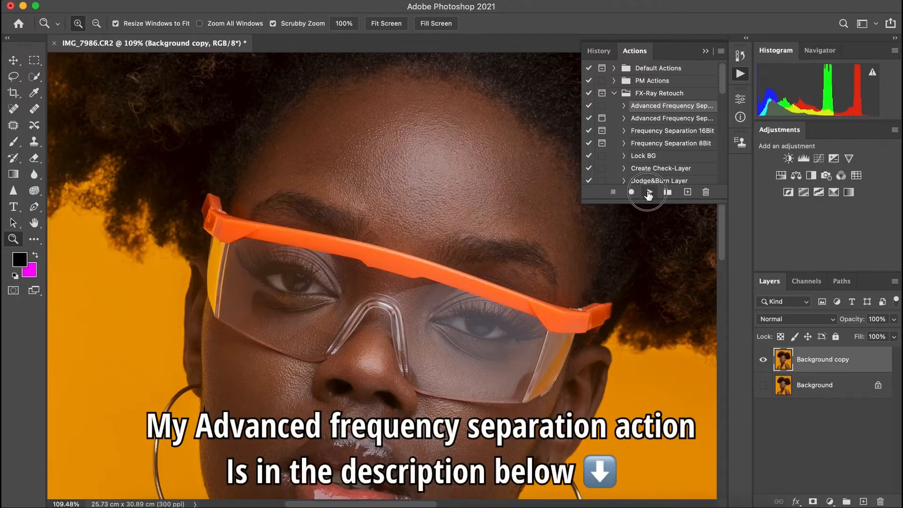
pyautogui.click(649, 192)
pyautogui.click(427, 197)
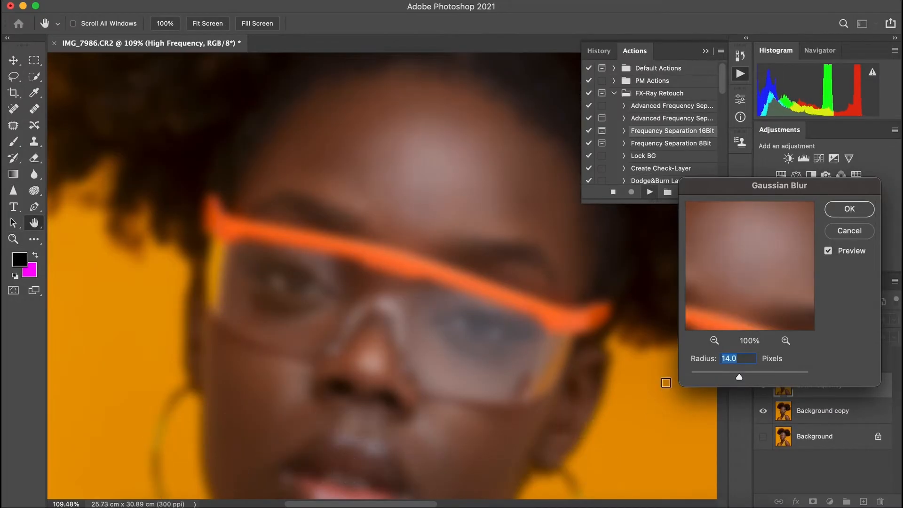
pyautogui.moveTo(738, 377); pyautogui.dragTo(714, 383)
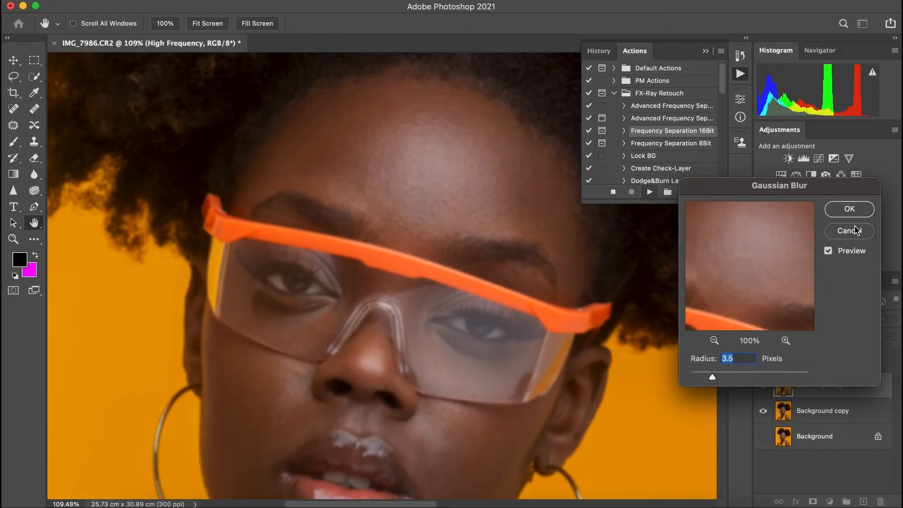
pyautogui.moveTo(714, 377); pyautogui.dragTo(717, 379)
pyautogui.click(846, 209)
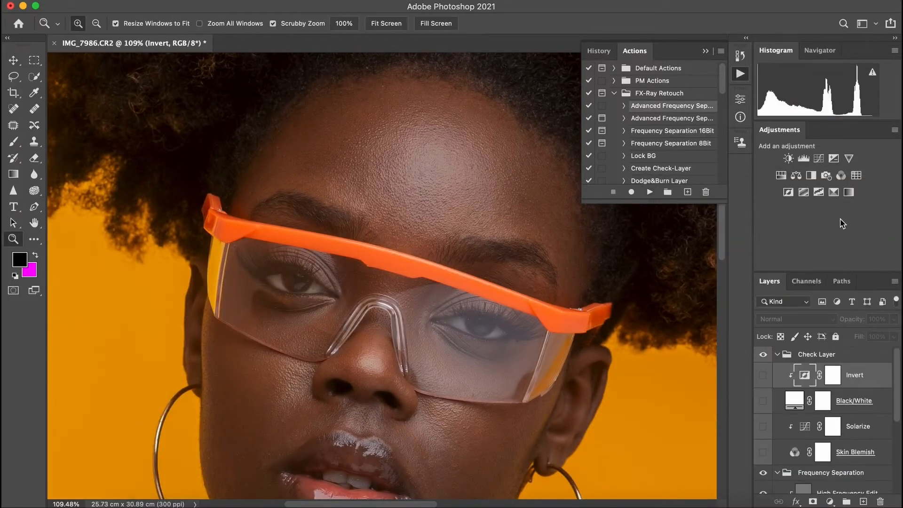
# Preview the face through all four Check Layer adjustments and delete the Check Layer group.
pyautogui.moveTo(763, 376); pyautogui.dragTo(763, 459)
pyautogui.moveTo(764, 428); pyautogui.dragTo(764, 448)
pyautogui.click(764, 450)
pyautogui.click(764, 451)
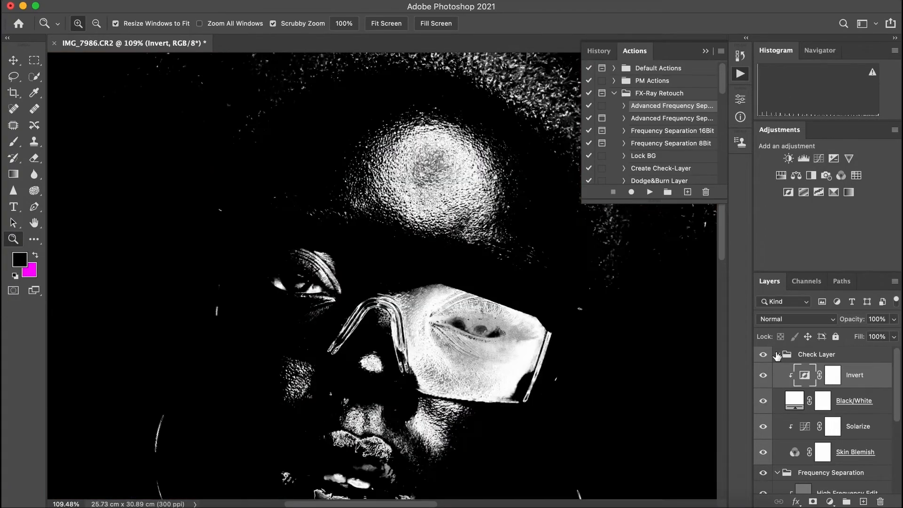
pyautogui.click(777, 355)
pyautogui.moveTo(820, 356); pyautogui.dragTo(880, 501)
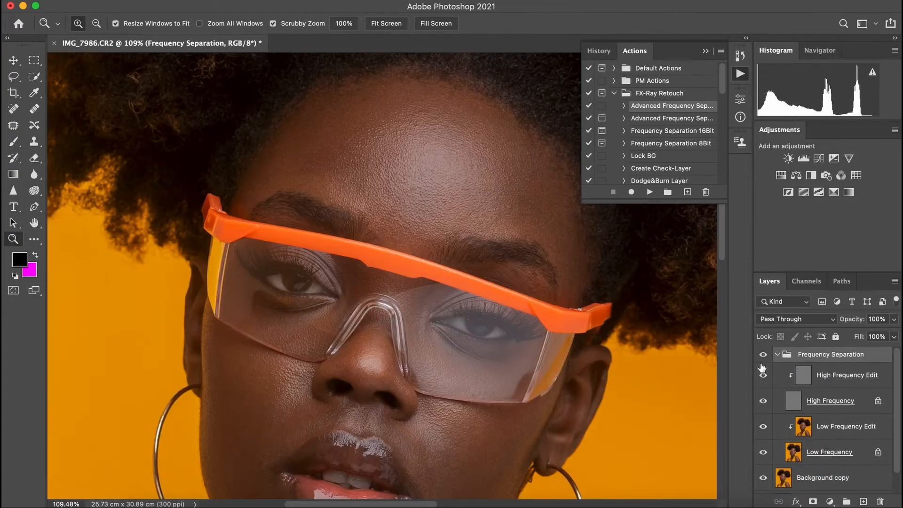
# Hide the High Frequency layer and select the Low Frequency Edit layer.
pyautogui.moveTo(422, 182); pyautogui.dragTo(383, 177)
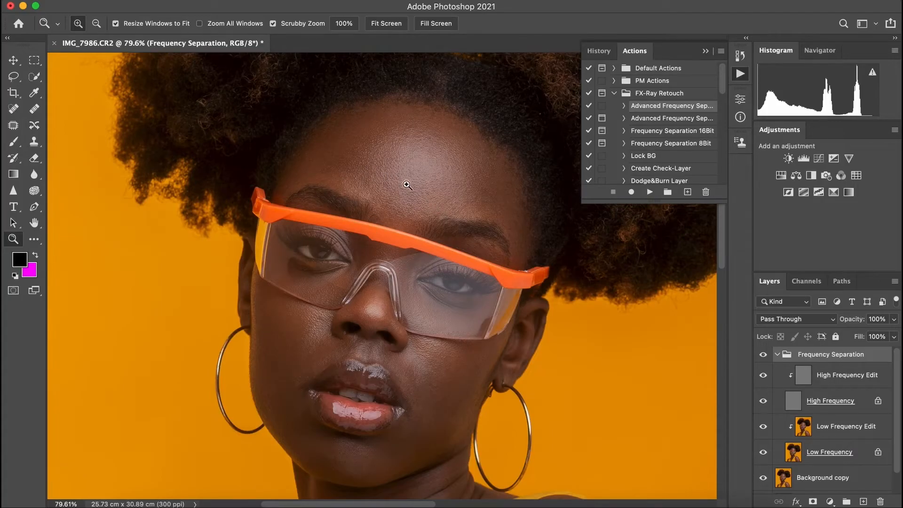
pyautogui.moveTo(407, 185); pyautogui.dragTo(444, 178)
pyautogui.click(764, 400)
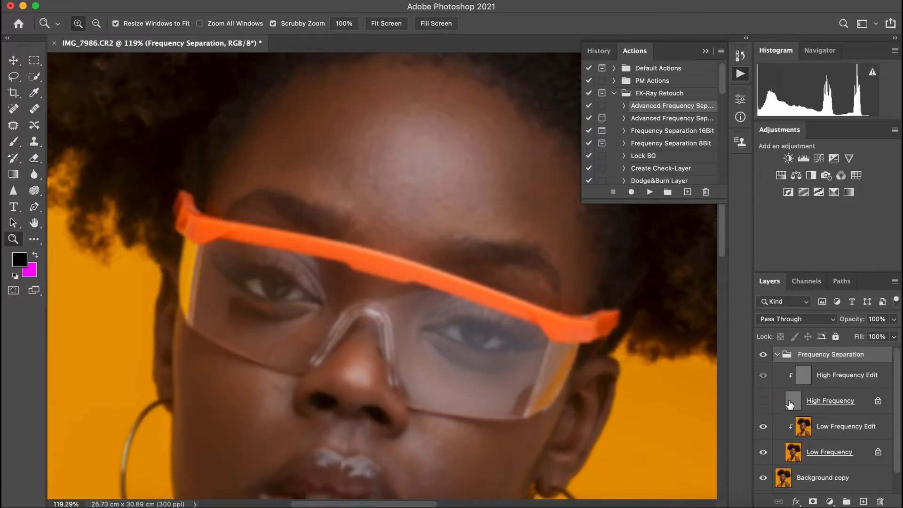
pyautogui.click(827, 438)
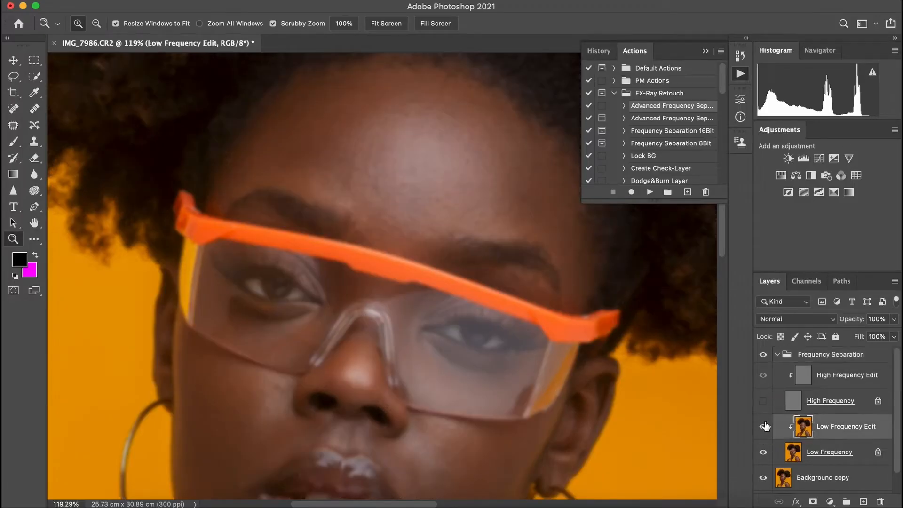
# Smooth the tonal transitions on the forehead with a soft round Mixer Brush, varying its size from 100 px and ending at 175 px.
pyautogui.click(35, 240)
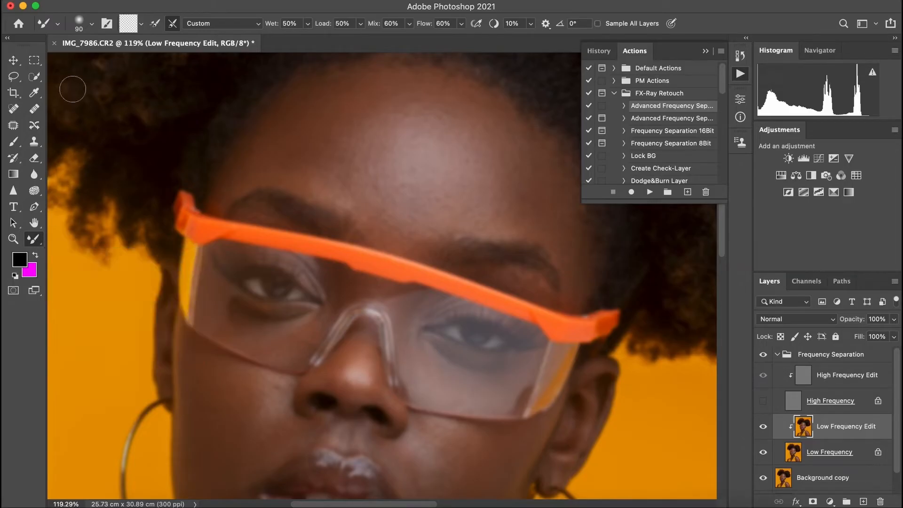
pyautogui.click(81, 24)
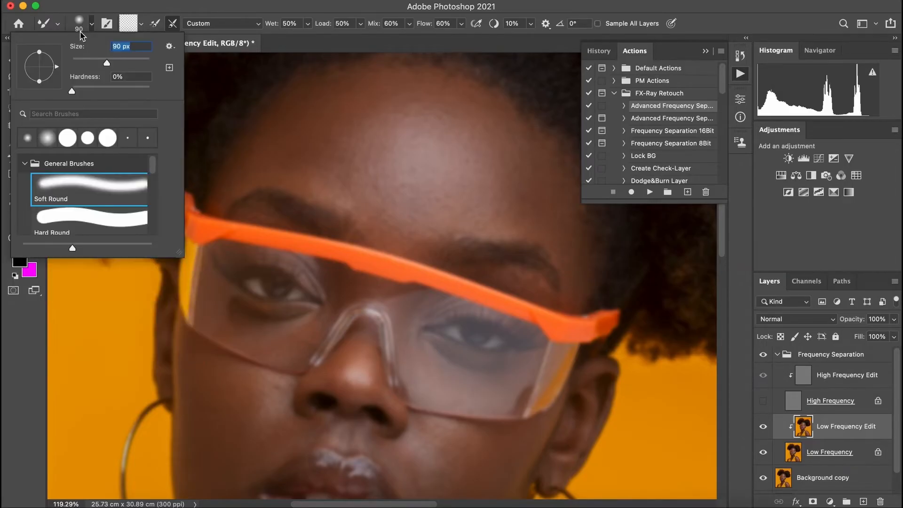
pyautogui.press('Return')
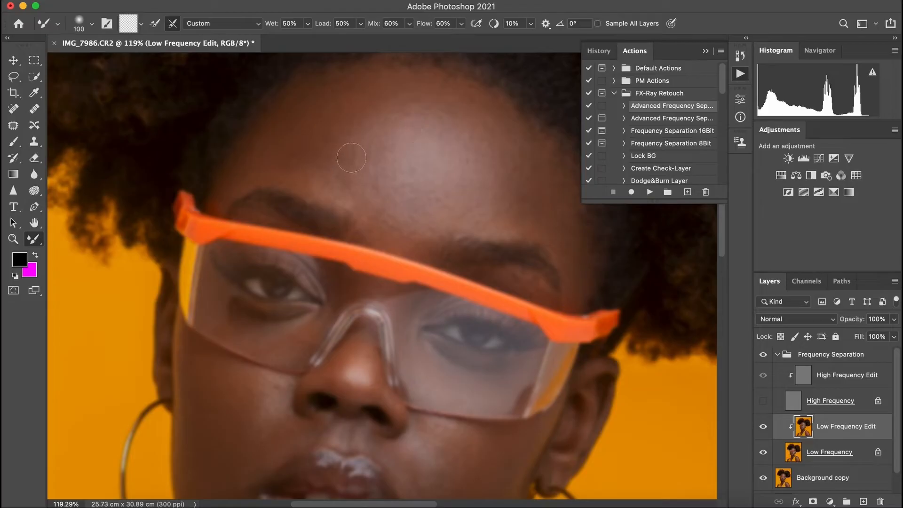
pyautogui.press(']')
pyautogui.press(']')
pyautogui.press(']')
pyautogui.press(']')
pyautogui.press(']')
pyautogui.press('[')
pyautogui.press('[')
pyautogui.press('[')
pyautogui.press(']')
pyautogui.press(']')
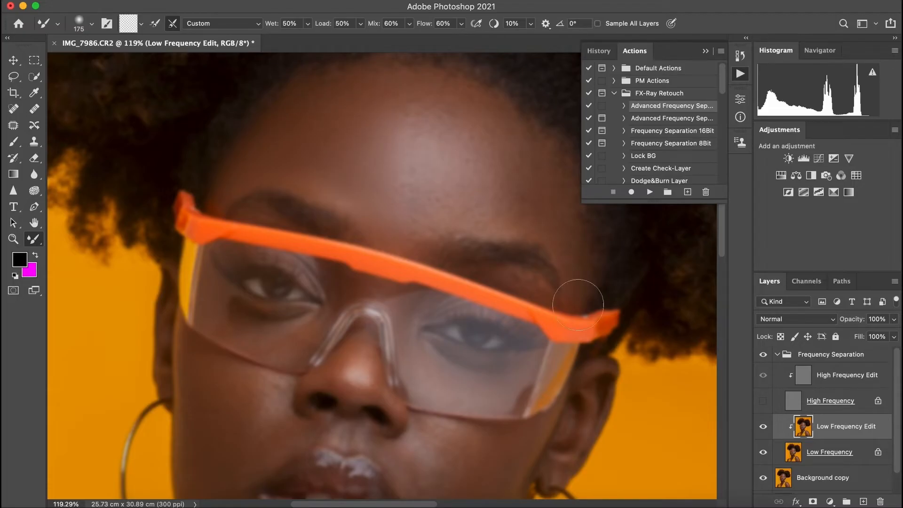
# Add a new empty layer at the top of the Frequency Separation group and ready the Brush tool with magenta as foreground colour.
pyautogui.click(864, 359)
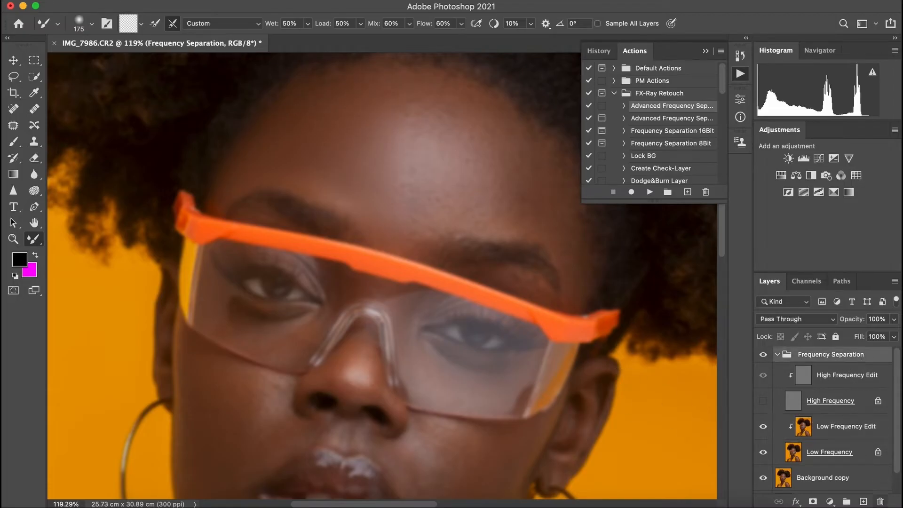
pyautogui.click(864, 501)
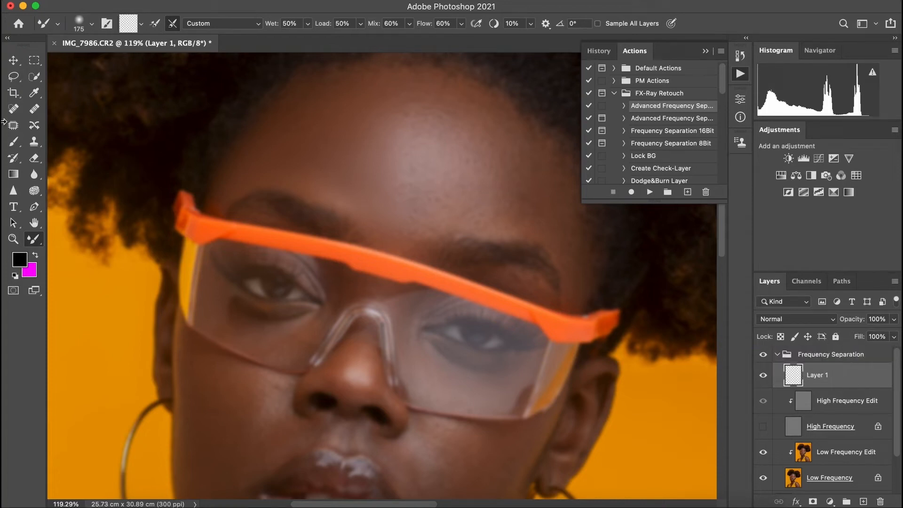
pyautogui.click(13, 140)
pyautogui.click(35, 255)
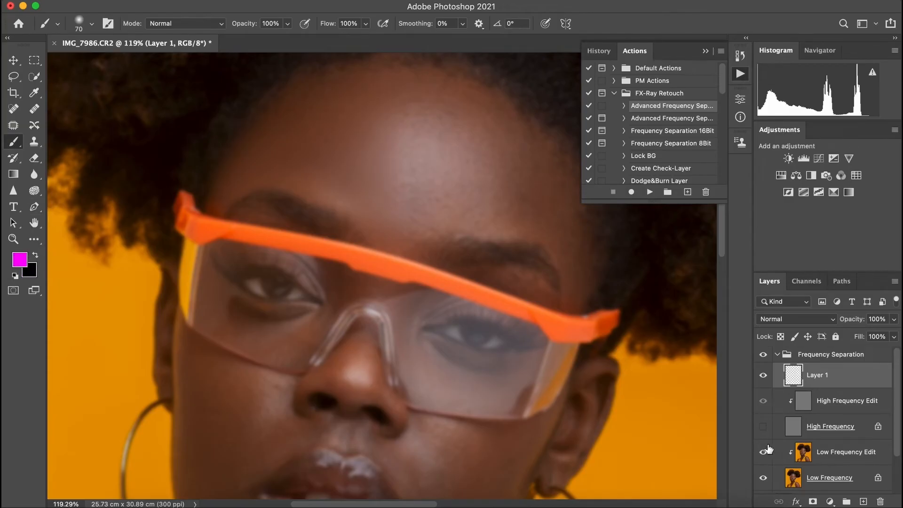
# Outline the shadow area along the forehead's hairline in magenta, using a Hard Round brush at 25 px.
pyautogui.moveTo(379, 65)
pyautogui.mouseDown()
pyautogui.moveTo(292, 87)
pyautogui.moveTo(252, 126)
pyautogui.moveTo(217, 187)
pyautogui.mouseUp()
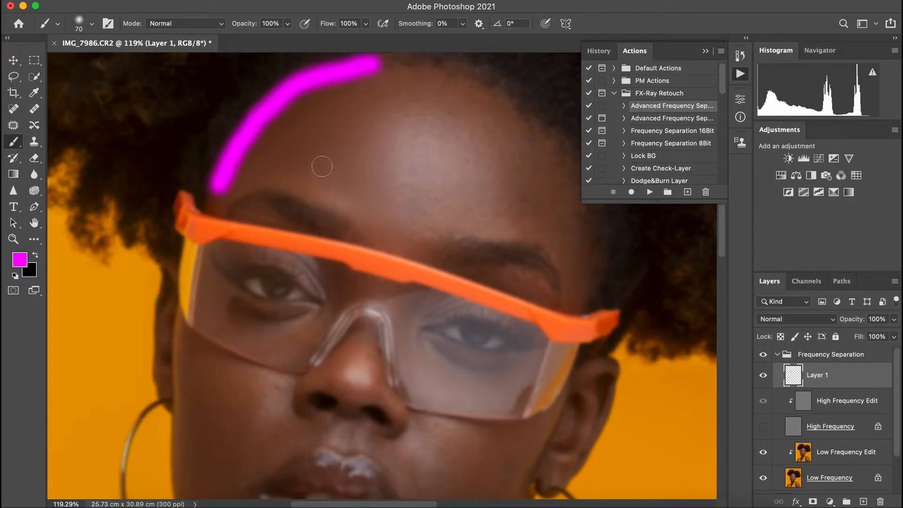
pyautogui.press('super+z')
pyautogui.click(81, 24)
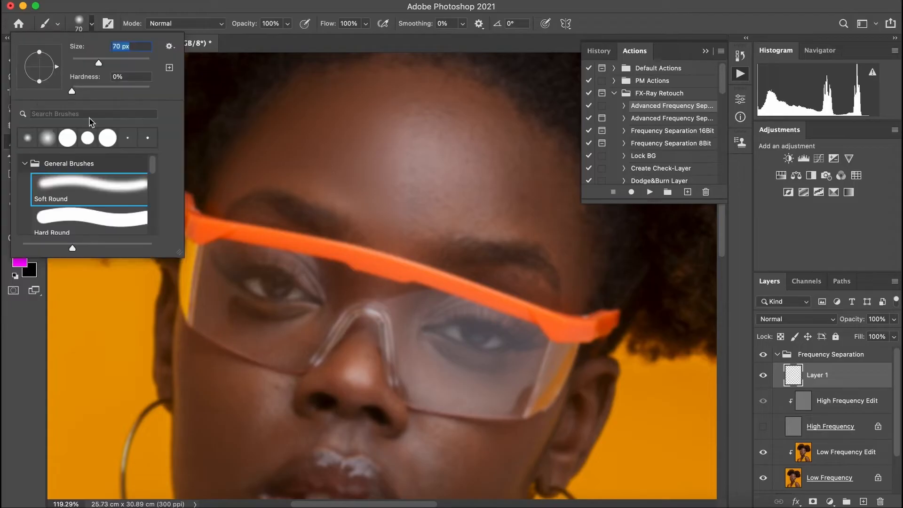
pyautogui.click(83, 215)
pyautogui.click(232, 178)
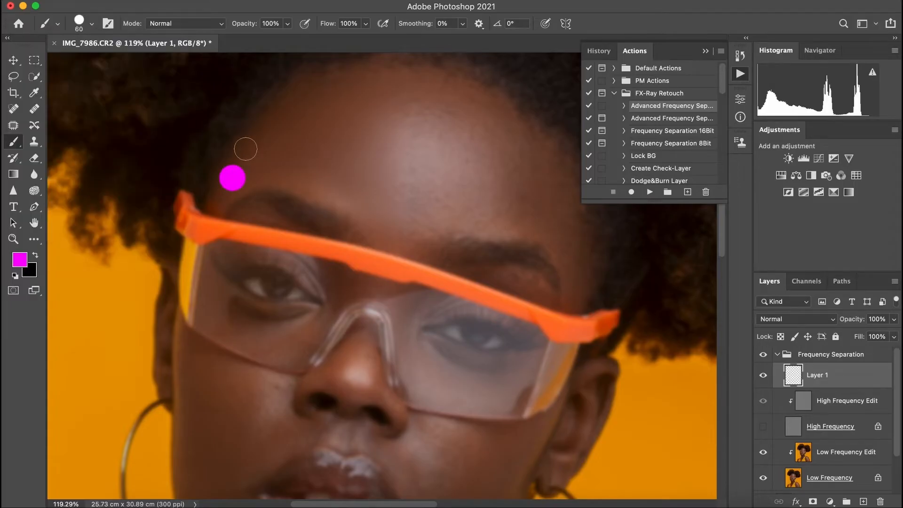
pyautogui.press('super+z')
pyautogui.press('[')
pyautogui.press('[')
pyautogui.moveTo(206, 207)
pyautogui.mouseDown()
pyautogui.moveTo(233, 134)
pyautogui.moveTo(279, 89)
pyautogui.moveTo(381, 60)
pyautogui.moveTo(433, 60)
pyautogui.moveTo(481, 75)
pyautogui.moveTo(453, 88)
pyautogui.moveTo(326, 91)
pyautogui.moveTo(206, 216)
pyautogui.mouseUp()
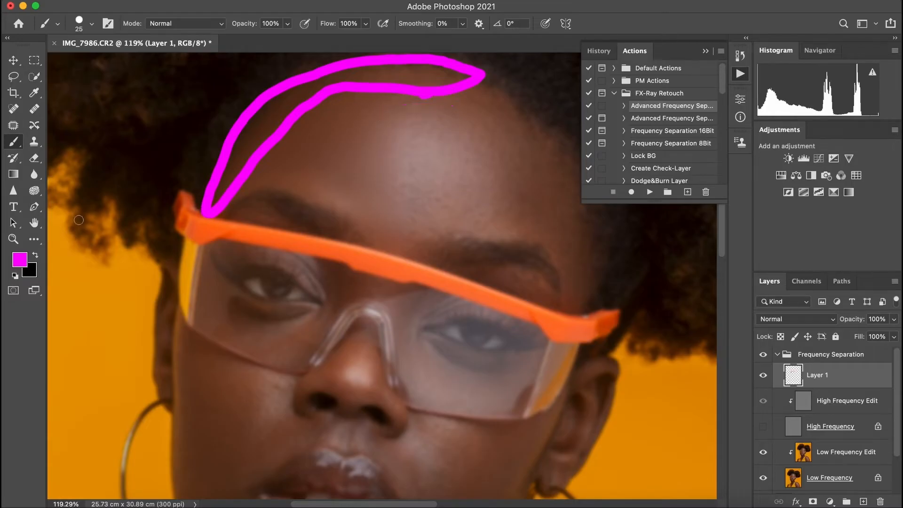
# Set the foreground colour to a fully saturated blue, #0c00ff.
pyautogui.click(19, 260)
pyautogui.click(394, 244)
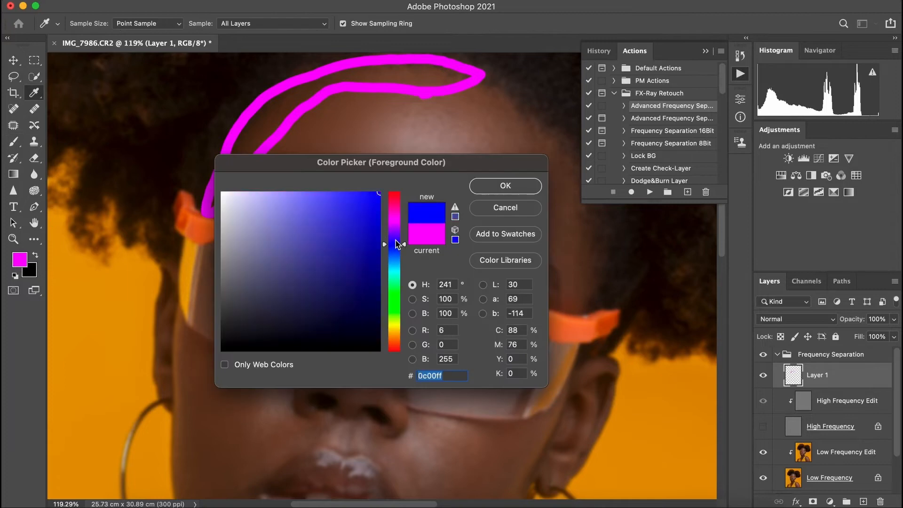
pyautogui.click(362, 107)
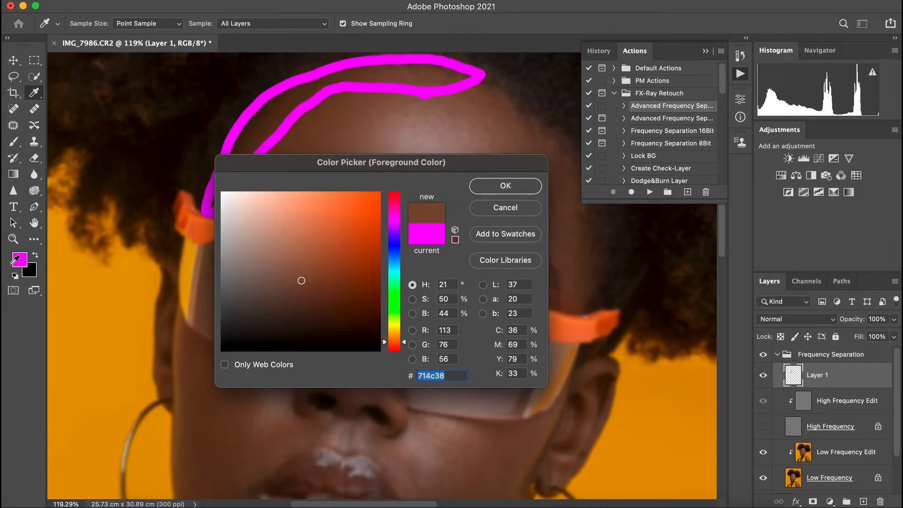
pyautogui.click(379, 193)
pyautogui.click(394, 201)
pyautogui.moveTo(395, 240); pyautogui.dragTo(394, 243)
pyautogui.click(512, 186)
# Outline the midtone areas on both sides of the forehead in blue, between the highlight and the outer edges.
pyautogui.moveTo(425, 95)
pyautogui.mouseDown()
pyautogui.moveTo(456, 96)
pyautogui.moveTo(327, 121)
pyautogui.moveTo(289, 181)
pyautogui.mouseUp()
pyautogui.hotkey('ctrl', 'z')
pyautogui.click(445, 94)
pyautogui.moveTo(441, 103)
pyautogui.mouseDown()
pyautogui.moveTo(387, 121)
pyautogui.moveTo(372, 180)
pyautogui.moveTo(359, 194)
pyautogui.moveTo(337, 181)
pyautogui.moveTo(281, 180)
pyautogui.moveTo(226, 208)
pyautogui.mouseUp()
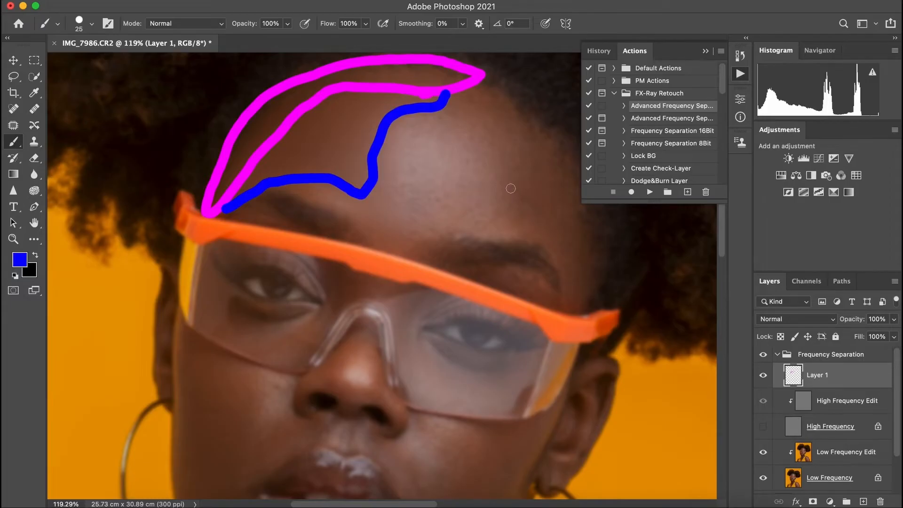
pyautogui.moveTo(447, 100)
pyautogui.mouseDown()
pyautogui.moveTo(475, 119)
pyautogui.moveTo(500, 182)
pyautogui.moveTo(546, 252)
pyautogui.moveTo(554, 212)
pyautogui.moveTo(525, 141)
pyautogui.moveTo(482, 89)
pyautogui.mouseUp()
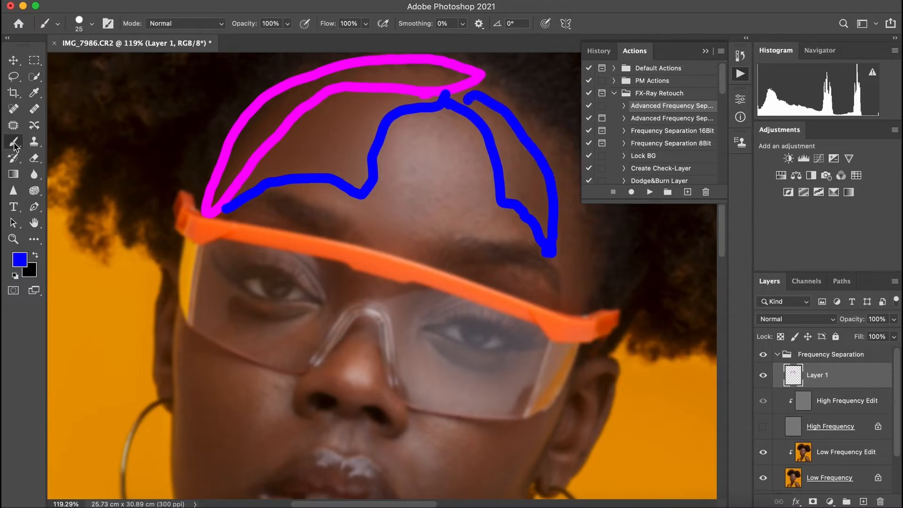
# Switch the foreground colour to cyan and circle the highlight at the centre of the forehead.
pyautogui.click(19, 258)
pyautogui.moveTo(401, 261); pyautogui.dragTo(395, 272)
pyautogui.click(505, 186)
pyautogui.moveTo(451, 132)
pyautogui.mouseDown()
pyautogui.moveTo(437, 124)
pyautogui.moveTo(391, 139)
pyautogui.moveTo(381, 170)
pyautogui.moveTo(380, 203)
pyautogui.moveTo(442, 233)
pyautogui.moveTo(484, 203)
pyautogui.moveTo(468, 151)
pyautogui.moveTo(422, 132)
pyautogui.mouseUp()
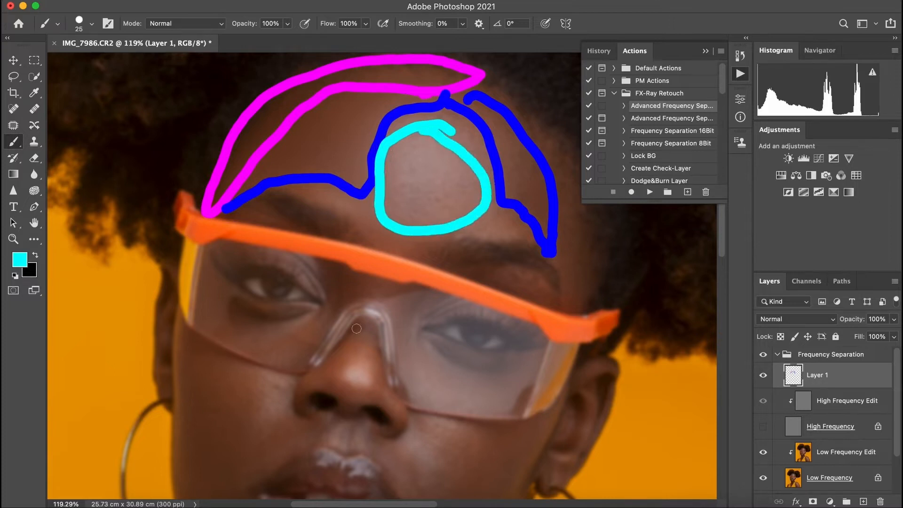
# Mark the highlights on the nose tip, both cheeks and above the upper lip with cyan strokes.
pyautogui.moveTo(357, 362); pyautogui.dragTo(362, 371)
pyautogui.moveTo(434, 425); pyautogui.dragTo(446, 423)
pyautogui.moveTo(288, 382)
pyautogui.mouseDown()
pyautogui.moveTo(253, 389)
pyautogui.moveTo(274, 395)
pyautogui.mouseUp()
pyautogui.moveTo(412, 434); pyautogui.dragTo(429, 461)
pyautogui.moveTo(335, 428)
pyautogui.mouseDown()
pyautogui.moveTo(330, 445)
pyautogui.moveTo(362, 442)
pyautogui.moveTo(361, 451)
pyautogui.mouseUp()
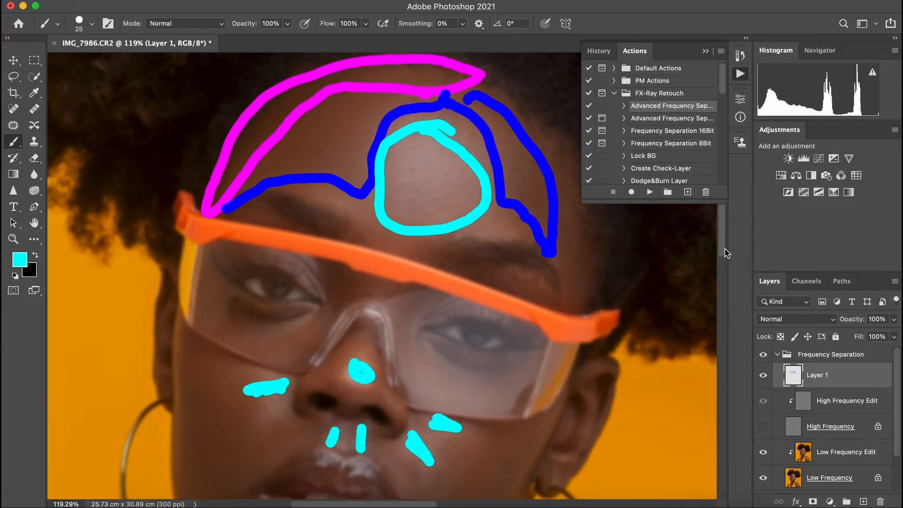
# Mark the highlights at the base of the neck and beside the armpit crease with short cyan strokes.
pyautogui.scroll(2, 727, 253)
pyautogui.scroll(-10, 715, 282)
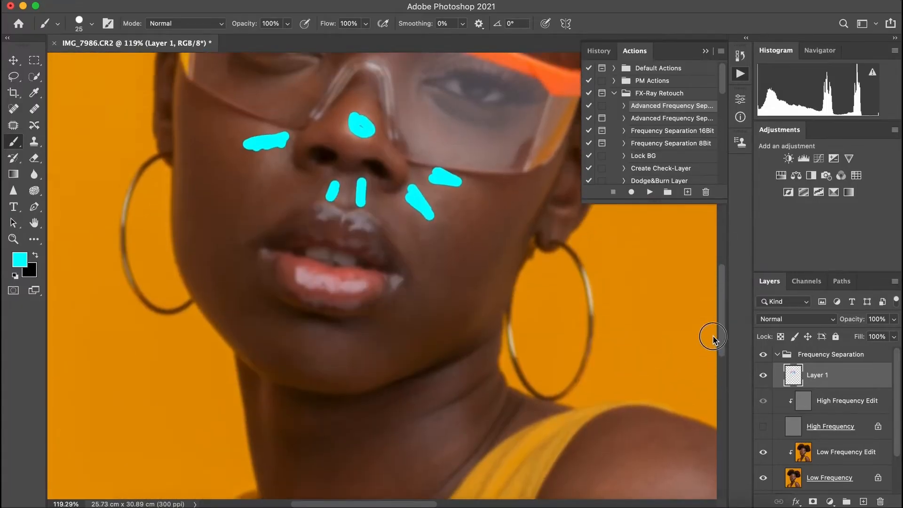
pyautogui.scroll(3, 713, 338)
pyautogui.scroll(-10, 541, 339)
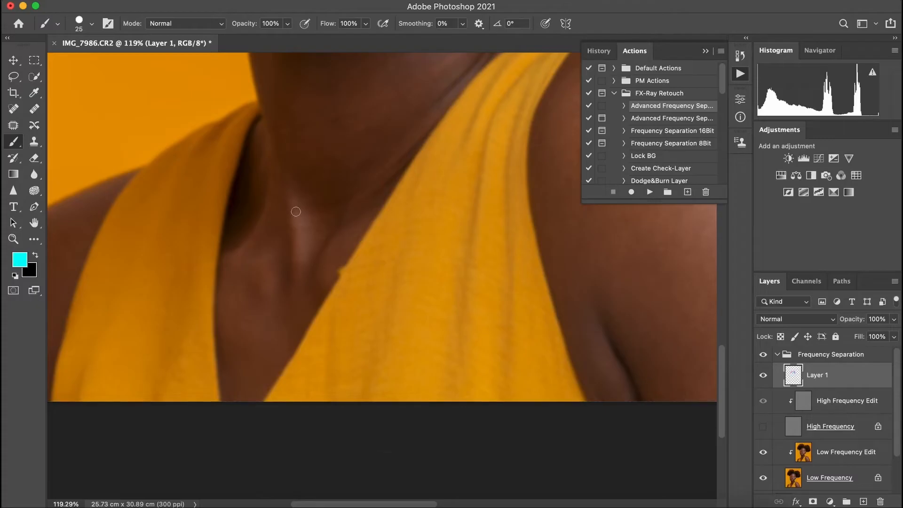
pyautogui.moveTo(294, 207); pyautogui.dragTo(306, 245)
pyautogui.moveTo(266, 268); pyautogui.dragTo(273, 289)
pyautogui.moveTo(253, 235); pyautogui.dragTo(236, 258)
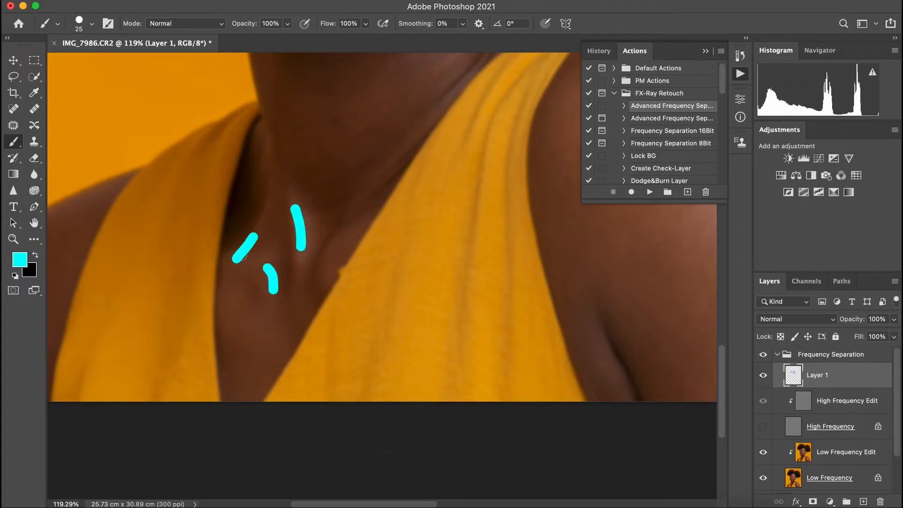
pyautogui.moveTo(601, 337); pyautogui.dragTo(621, 379)
# Mark the highlights on the chin and side of the neck in cyan, and the shoulder highlight with a 30 px brush.
pyautogui.moveTo(719, 379); pyautogui.dragTo(716, 309)
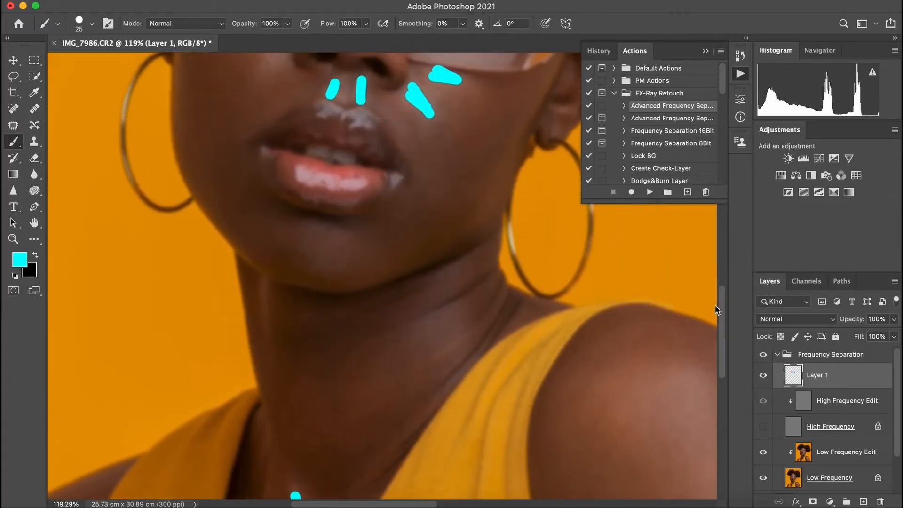
pyautogui.scroll(2, 459, 311)
pyautogui.moveTo(309, 260)
pyautogui.mouseDown()
pyautogui.moveTo(321, 251)
pyautogui.moveTo(339, 266)
pyautogui.mouseUp()
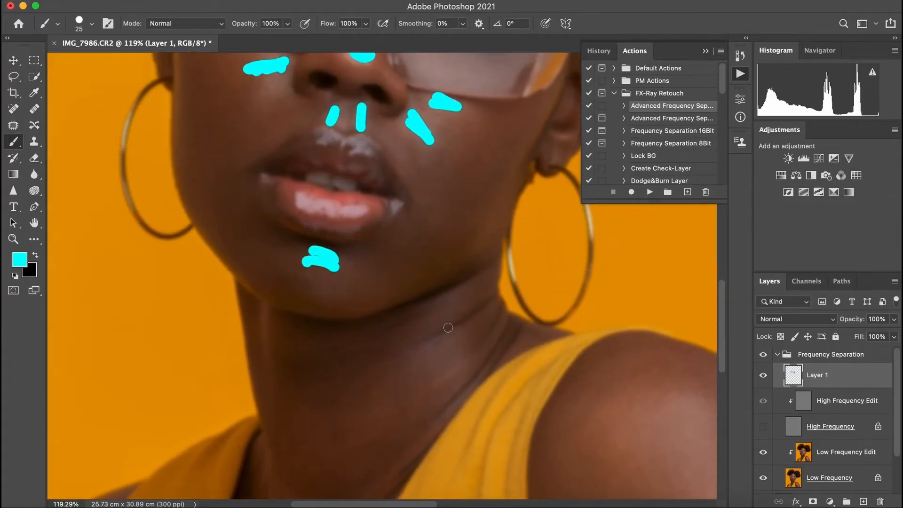
pyautogui.moveTo(463, 341); pyautogui.dragTo(450, 367)
pyautogui.moveTo(436, 301); pyautogui.dragTo(442, 309)
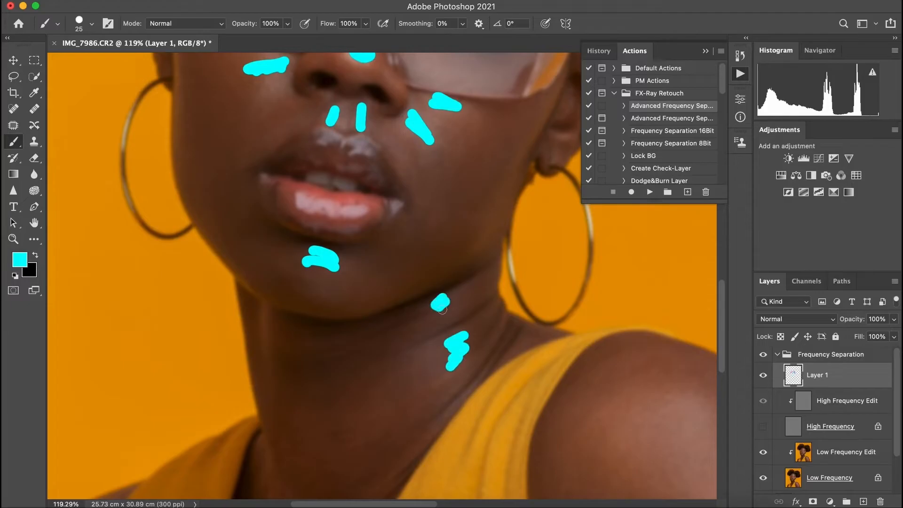
pyautogui.press(']')
pyautogui.moveTo(670, 410); pyautogui.dragTo(713, 475)
# Extend the cyan highlight marks on both cheeks beside the nose.
pyautogui.moveTo(722, 335); pyautogui.dragTo(721, 283)
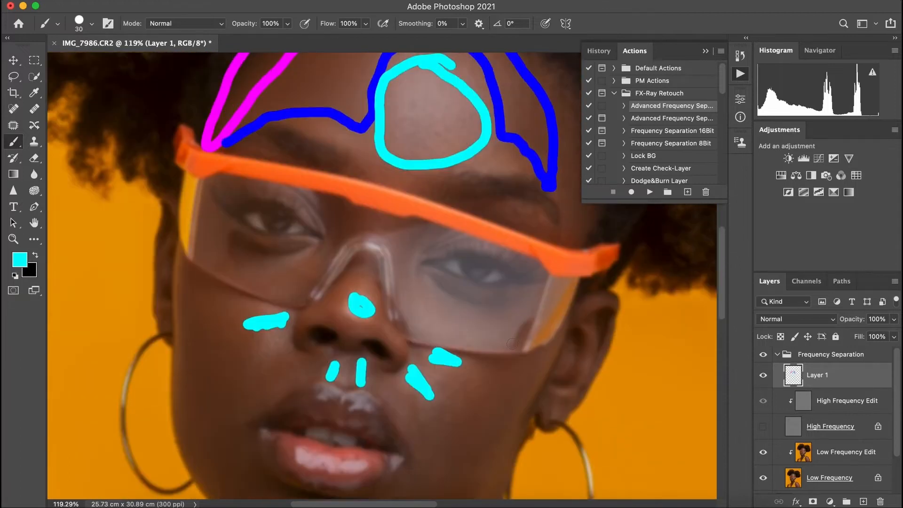
pyautogui.moveTo(276, 328)
pyautogui.mouseDown()
pyautogui.moveTo(266, 337)
pyautogui.moveTo(284, 353)
pyautogui.mouseUp()
pyautogui.moveTo(456, 361)
pyautogui.mouseDown()
pyautogui.moveTo(426, 384)
pyautogui.moveTo(440, 366)
pyautogui.moveTo(428, 376)
pyautogui.mouseUp()
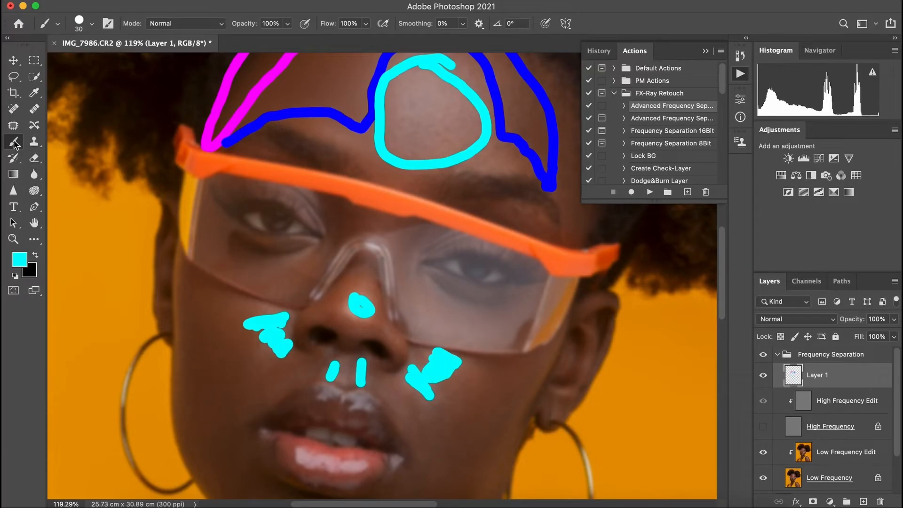
# Sample the blue from the forehead outline and mark the midtones around the nose tip and the highlights on both cheeks.
pyautogui.click(362, 126)
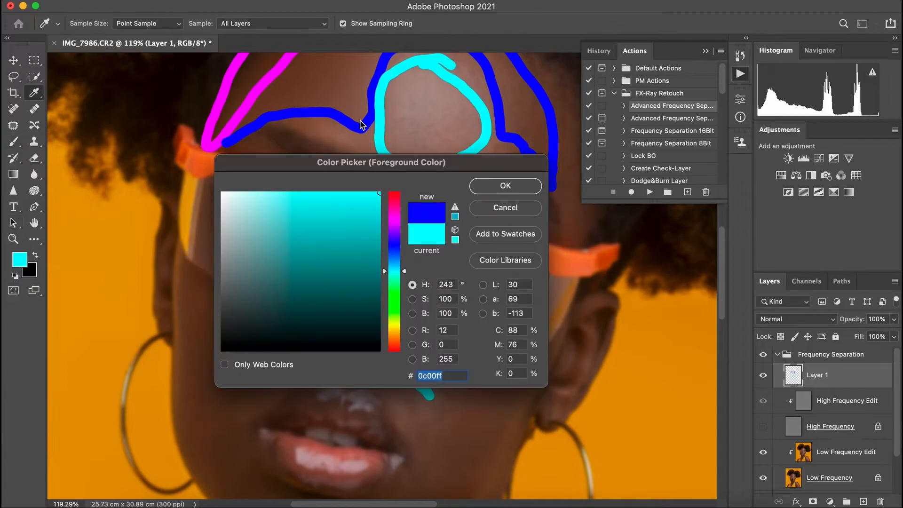
pyautogui.click(510, 185)
pyautogui.moveTo(371, 278); pyautogui.dragTo(383, 318)
pyautogui.moveTo(355, 258); pyautogui.dragTo(318, 309)
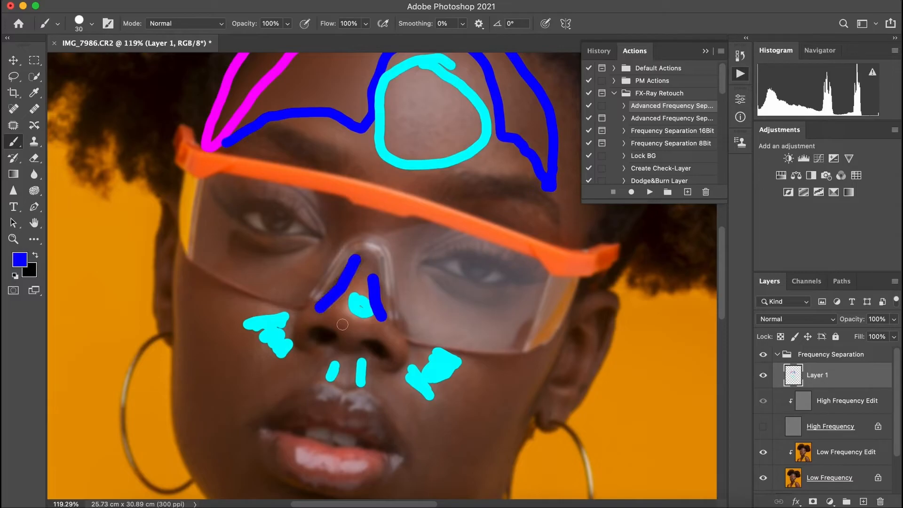
pyautogui.moveTo(351, 279); pyautogui.dragTo(369, 287)
pyautogui.moveTo(329, 313)
pyautogui.mouseDown()
pyautogui.moveTo(345, 325)
pyautogui.moveTo(374, 322)
pyautogui.mouseUp()
pyautogui.moveTo(234, 318)
pyautogui.mouseDown()
pyautogui.moveTo(218, 297)
pyautogui.moveTo(236, 308)
pyautogui.moveTo(269, 370)
pyautogui.moveTo(216, 318)
pyautogui.moveTo(291, 374)
pyautogui.moveTo(273, 379)
pyautogui.moveTo(315, 361)
pyautogui.mouseUp()
pyautogui.moveTo(389, 385); pyautogui.dragTo(417, 435)
pyautogui.moveTo(468, 371)
pyautogui.mouseDown()
pyautogui.moveTo(449, 398)
pyautogui.moveTo(470, 364)
pyautogui.moveTo(463, 362)
pyautogui.mouseUp()
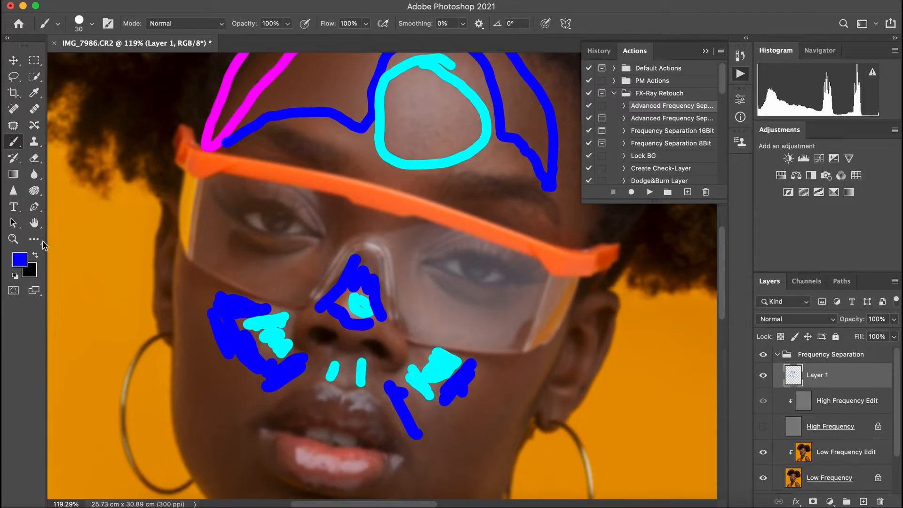
# Sample the magenta from the hairline outline and mark the shadow areas along the outer sides of both cheeks.
pyautogui.click(20, 259)
pyautogui.click(251, 99)
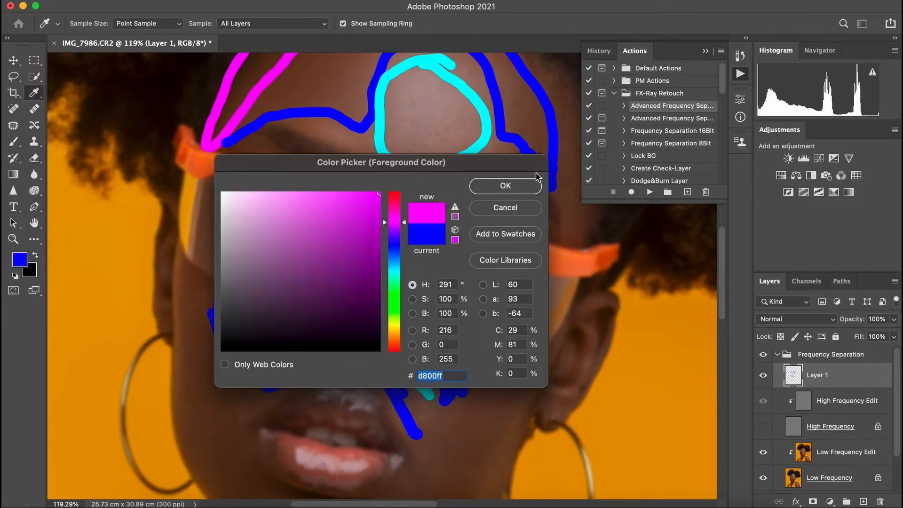
pyautogui.click(506, 185)
pyautogui.moveTo(529, 369)
pyautogui.mouseDown()
pyautogui.moveTo(471, 429)
pyautogui.moveTo(442, 485)
pyautogui.moveTo(457, 429)
pyautogui.mouseUp()
pyautogui.moveTo(558, 360); pyautogui.dragTo(490, 448)
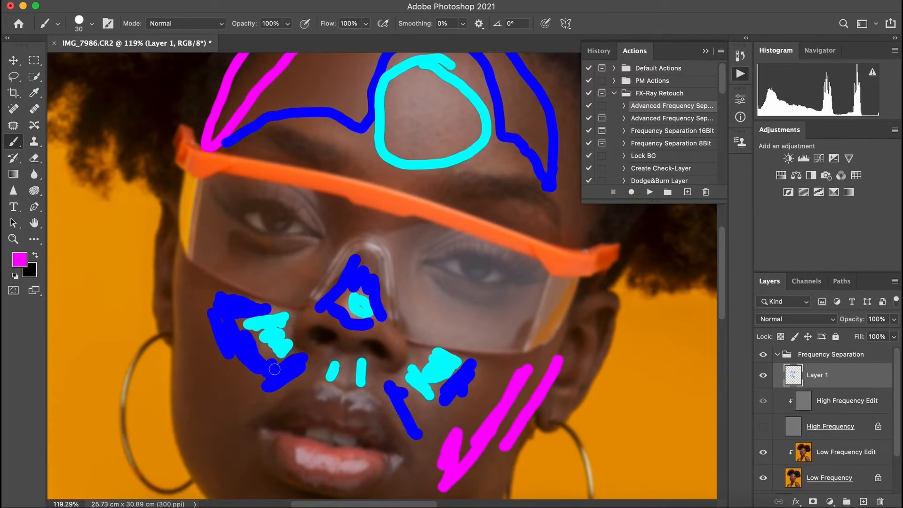
pyautogui.moveTo(191, 273)
pyautogui.mouseDown()
pyautogui.moveTo(195, 419)
pyautogui.moveTo(207, 445)
pyautogui.moveTo(231, 433)
pyautogui.moveTo(258, 458)
pyautogui.mouseUp()
# Mark the shadows under the chin, along the neck and on the edges of both shoulders and arms in magenta.
pyautogui.click(13, 239)
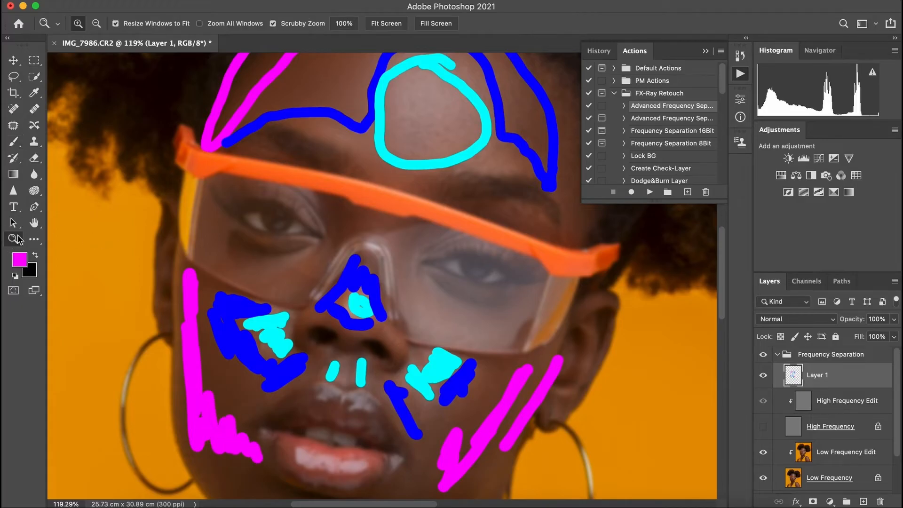
pyautogui.moveTo(320, 169); pyautogui.dragTo(276, 193)
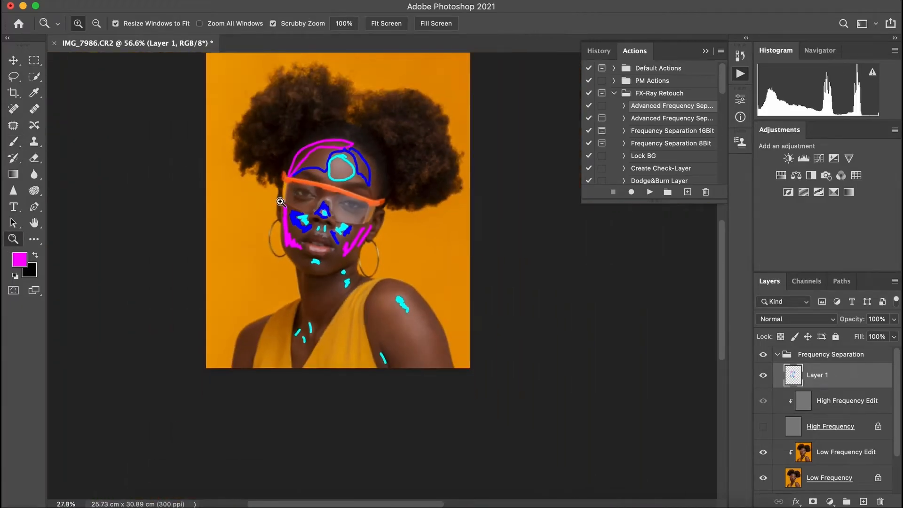
pyautogui.moveTo(319, 247); pyautogui.dragTo(329, 247)
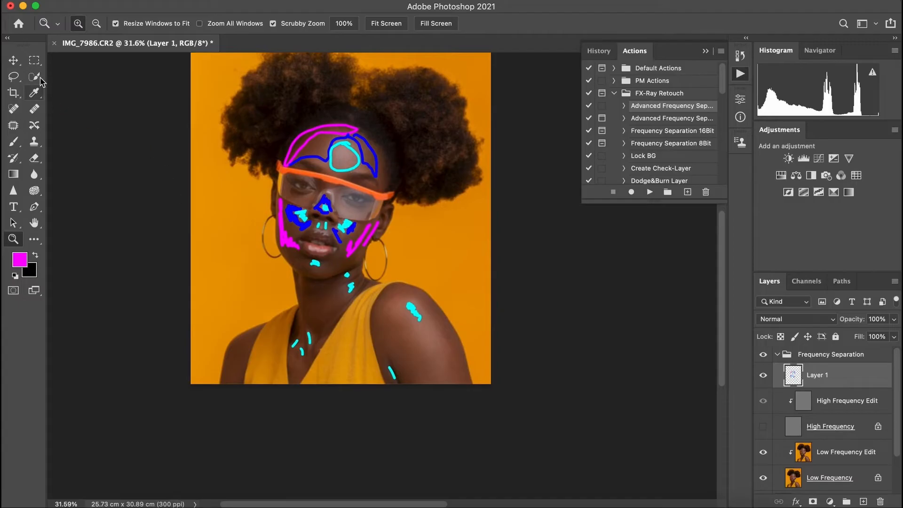
pyautogui.click(14, 142)
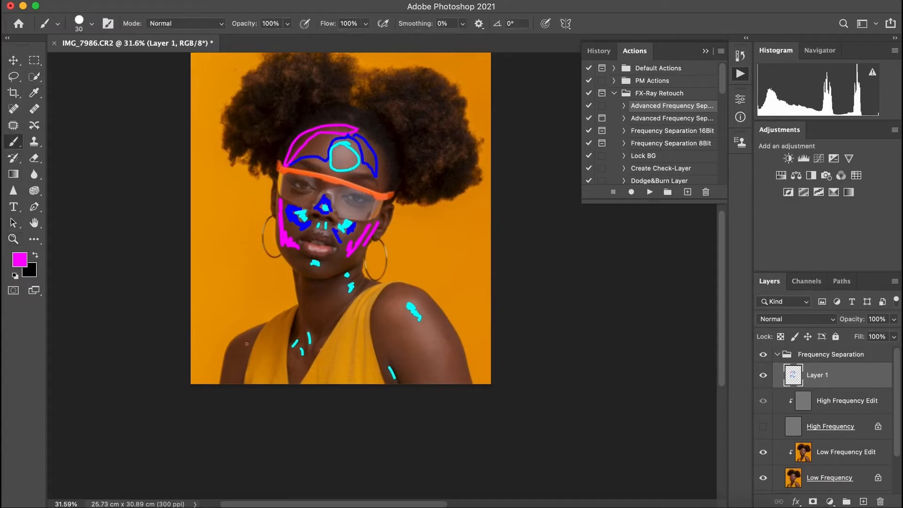
pyautogui.moveTo(231, 346); pyautogui.dragTo(224, 369)
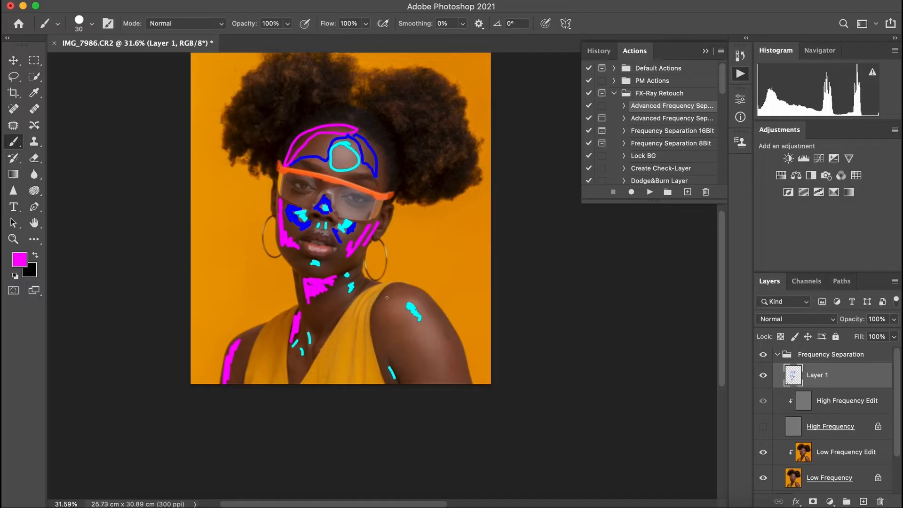
pyautogui.moveTo(375, 304); pyautogui.dragTo(377, 343)
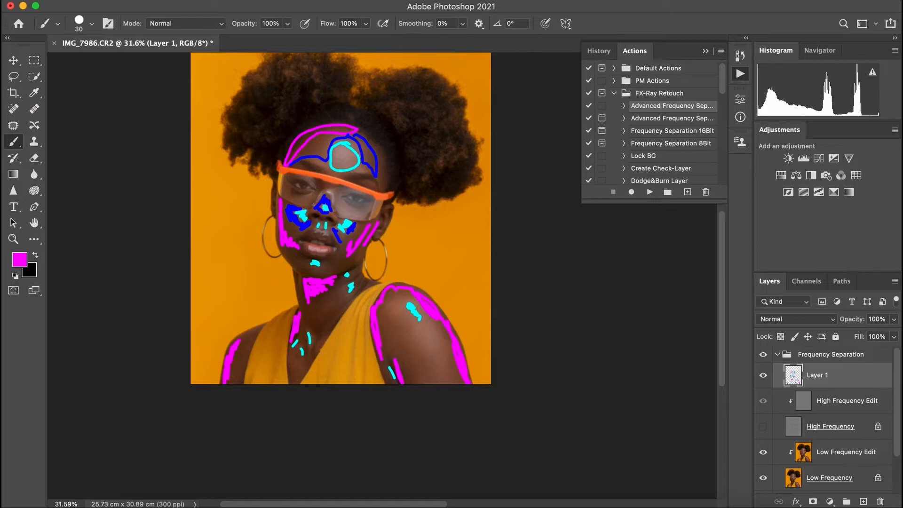
# Set the foreground colour to cyan and enlarge the highlight mark on the cheek beside the nose.
pyautogui.click(13, 239)
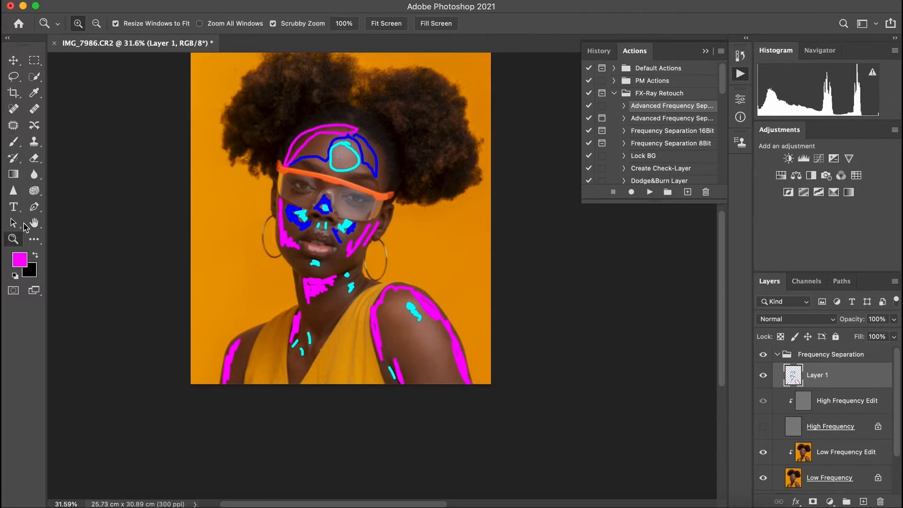
pyautogui.moveTo(282, 235); pyautogui.dragTo(335, 178)
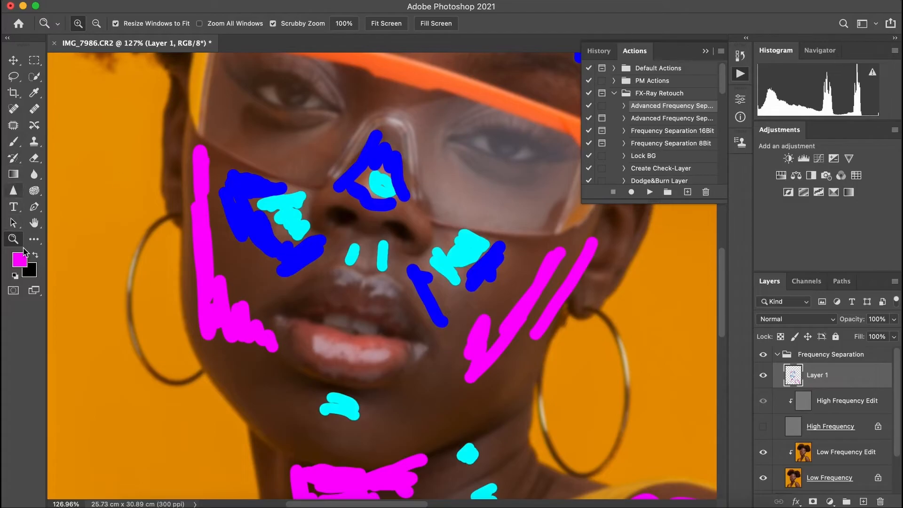
pyautogui.click(14, 142)
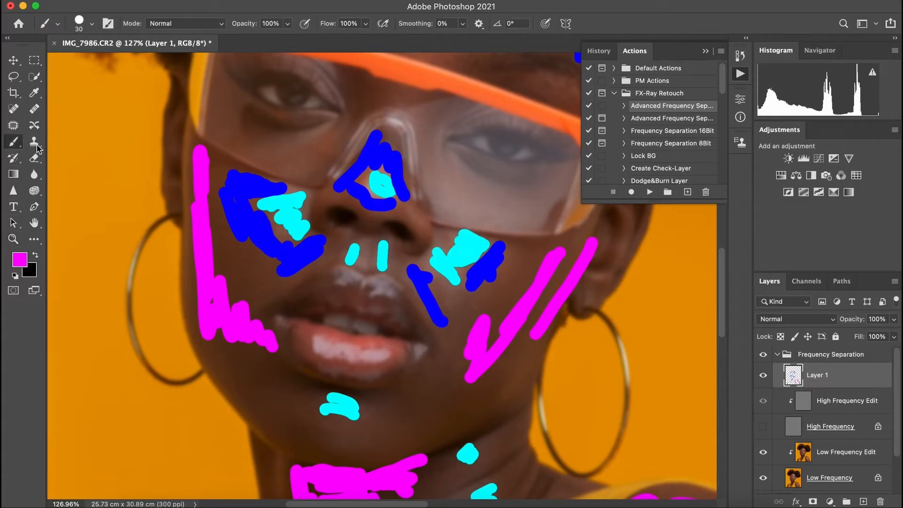
pyautogui.click(19, 259)
pyautogui.moveTo(406, 169); pyautogui.dragTo(379, 294)
pyautogui.click(294, 214)
pyautogui.click(497, 311)
pyautogui.moveTo(278, 224)
pyautogui.mouseDown()
pyautogui.moveTo(293, 240)
pyautogui.moveTo(259, 200)
pyautogui.moveTo(292, 193)
pyautogui.moveTo(244, 215)
pyautogui.moveTo(247, 193)
pyautogui.mouseUp()
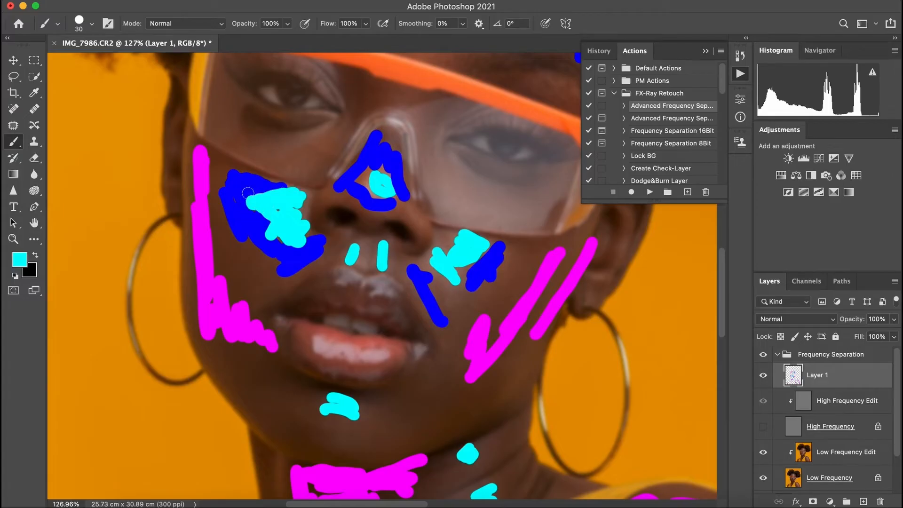
# Blend the cyan highlight into the surrounding blue on the same cheek using the Mixer Brush at size 80.
pyautogui.click(33, 239)
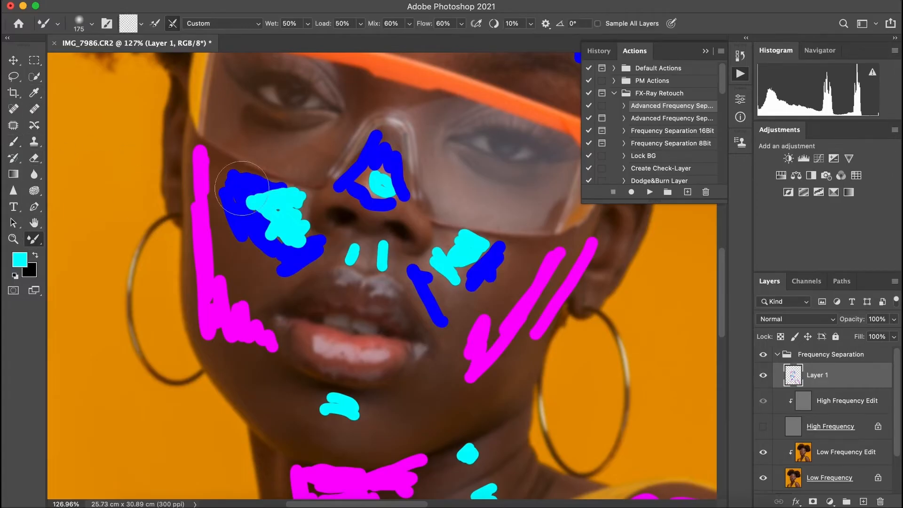
pyautogui.press('[')
pyautogui.press('[')
pyautogui.moveTo(240, 205)
pyautogui.mouseDown()
pyautogui.moveTo(286, 257)
pyautogui.moveTo(263, 233)
pyautogui.moveTo(282, 252)
pyautogui.moveTo(273, 238)
pyautogui.moveTo(287, 244)
pyautogui.mouseUp()
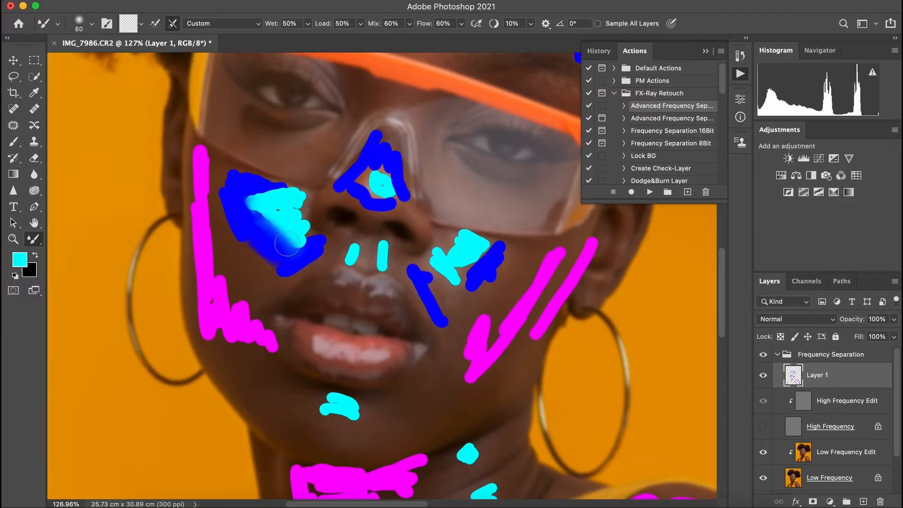
pyautogui.moveTo(295, 204)
pyautogui.mouseDown()
pyautogui.moveTo(302, 202)
pyautogui.moveTo(284, 208)
pyautogui.moveTo(310, 239)
pyautogui.moveTo(280, 213)
pyautogui.moveTo(246, 207)
pyautogui.moveTo(271, 188)
pyautogui.moveTo(324, 246)
pyautogui.mouseUp()
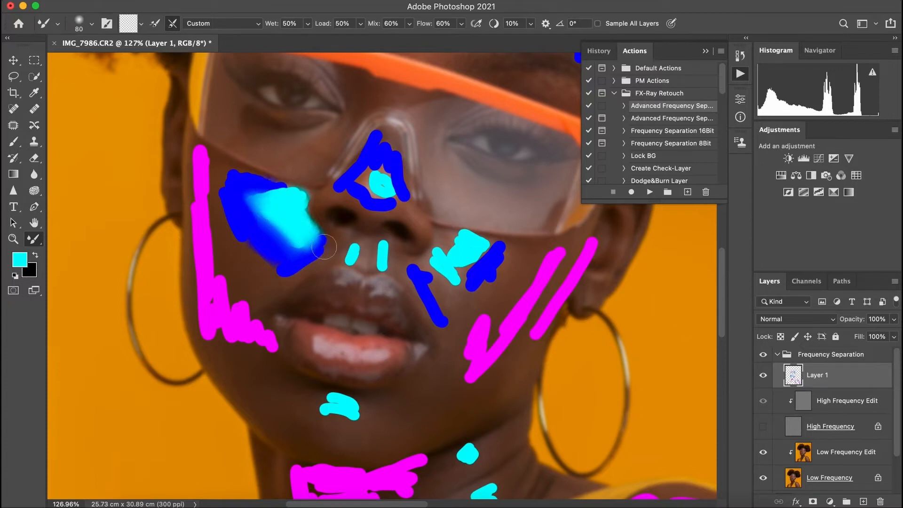
# Blend the blue midtones into the magenta shadow along the outer cheek, extend the colours toward the nose, and undo the last stroke.
pyautogui.moveTo(254, 218)
pyautogui.mouseDown()
pyautogui.moveTo(228, 206)
pyautogui.moveTo(233, 225)
pyautogui.moveTo(220, 186)
pyautogui.moveTo(228, 186)
pyautogui.moveTo(228, 171)
pyautogui.moveTo(252, 181)
pyautogui.moveTo(224, 172)
pyautogui.moveTo(232, 213)
pyautogui.moveTo(205, 186)
pyautogui.moveTo(236, 264)
pyautogui.moveTo(218, 250)
pyautogui.moveTo(226, 241)
pyautogui.moveTo(246, 265)
pyautogui.moveTo(216, 251)
pyautogui.moveTo(230, 305)
pyautogui.moveTo(240, 291)
pyautogui.moveTo(260, 297)
pyautogui.mouseUp()
pyautogui.moveTo(245, 242)
pyautogui.mouseDown()
pyautogui.moveTo(283, 285)
pyautogui.moveTo(306, 262)
pyautogui.moveTo(278, 289)
pyautogui.moveTo(232, 218)
pyautogui.moveTo(270, 281)
pyautogui.moveTo(219, 175)
pyautogui.moveTo(225, 165)
pyautogui.moveTo(249, 175)
pyautogui.mouseUp()
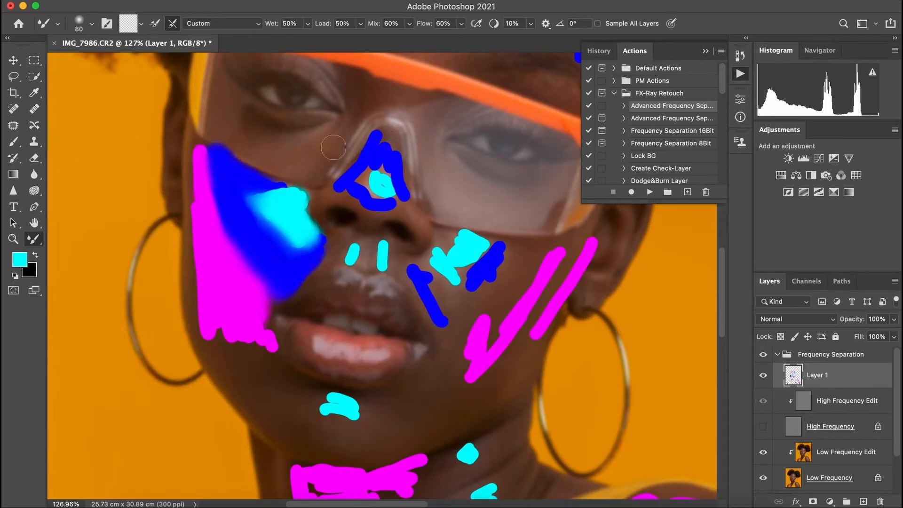
pyautogui.moveTo(313, 190); pyautogui.dragTo(296, 177)
pyautogui.moveTo(322, 239); pyautogui.dragTo(338, 242)
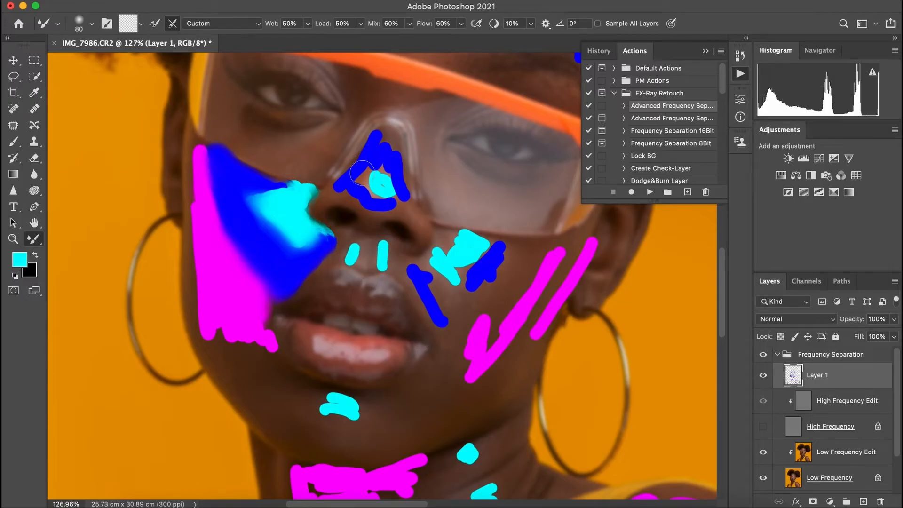
pyautogui.press('super+z')
# Blend the cyan and blue marks on the nose tip and on the opposite cheek with the Mixer Brush.
pyautogui.moveTo(364, 173)
pyautogui.mouseDown()
pyautogui.moveTo(374, 167)
pyautogui.moveTo(356, 186)
pyautogui.mouseUp()
pyautogui.moveTo(383, 146)
pyautogui.mouseDown()
pyautogui.moveTo(387, 132)
pyautogui.moveTo(409, 207)
pyautogui.moveTo(382, 201)
pyautogui.moveTo(384, 167)
pyautogui.moveTo(376, 195)
pyautogui.mouseUp()
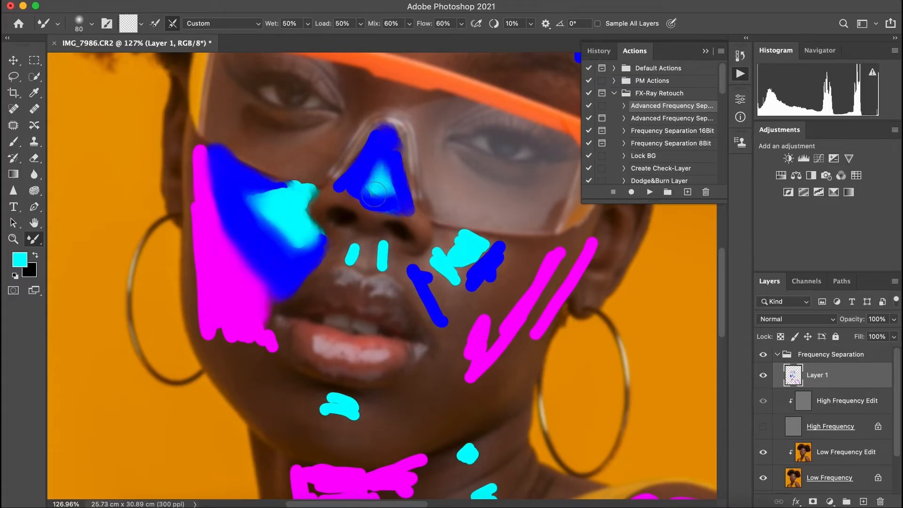
pyautogui.moveTo(452, 229)
pyautogui.mouseDown()
pyautogui.moveTo(462, 249)
pyautogui.moveTo(443, 244)
pyautogui.moveTo(474, 258)
pyautogui.moveTo(478, 278)
pyautogui.moveTo(464, 262)
pyautogui.moveTo(489, 245)
pyautogui.mouseUp()
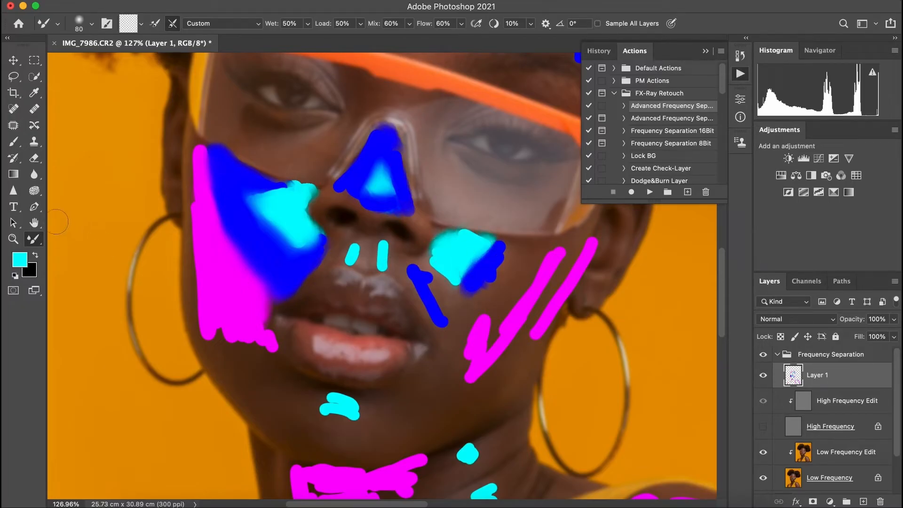
# Hide the colour guide layer, Layer 1, and delete it from the Frequency Separation group.
pyautogui.click(14, 240)
pyautogui.moveTo(418, 203); pyautogui.dragTo(379, 205)
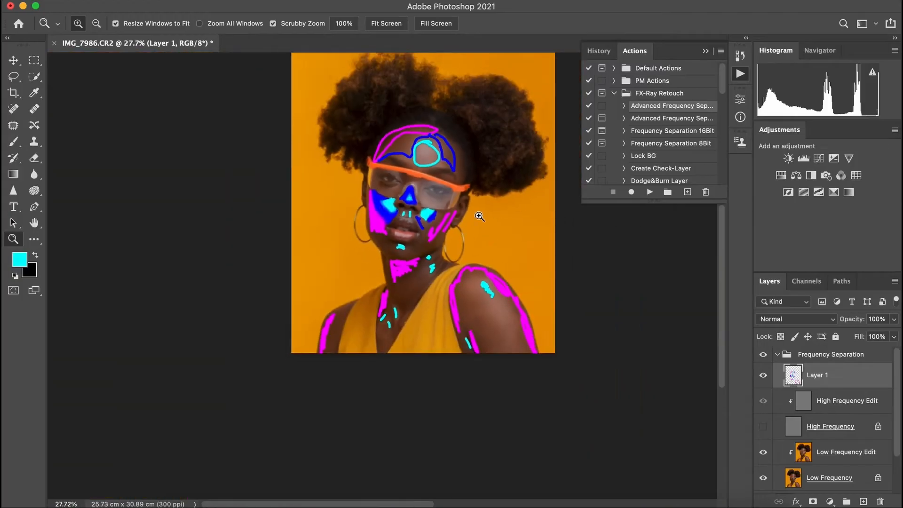
pyautogui.moveTo(478, 197); pyautogui.dragTo(484, 207)
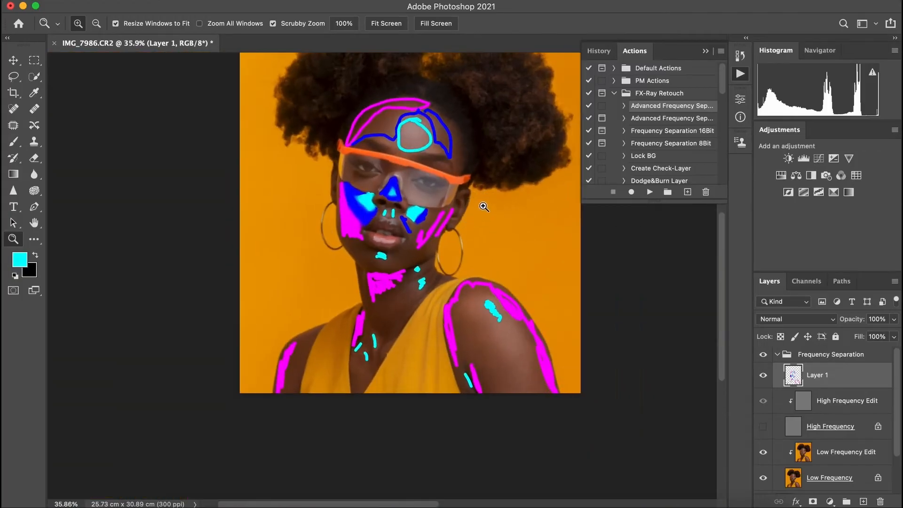
pyautogui.click(763, 375)
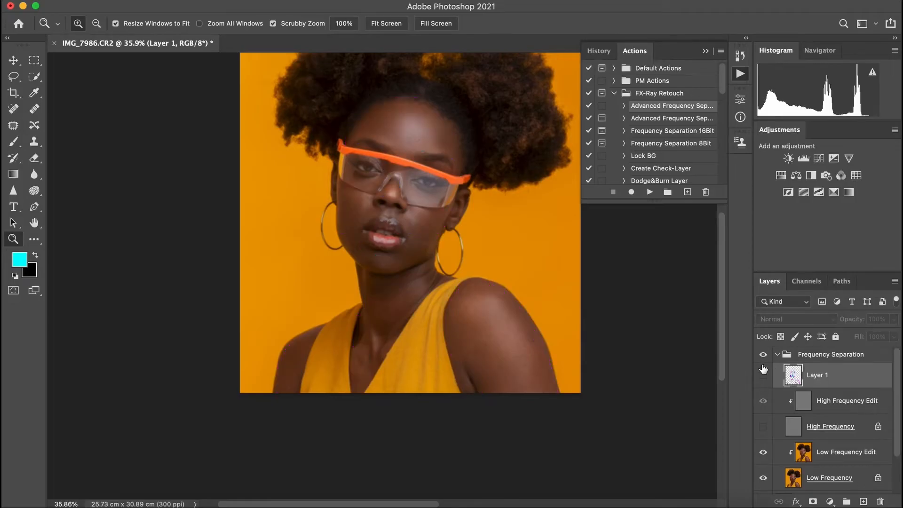
pyautogui.moveTo(852, 375); pyautogui.dragTo(881, 501)
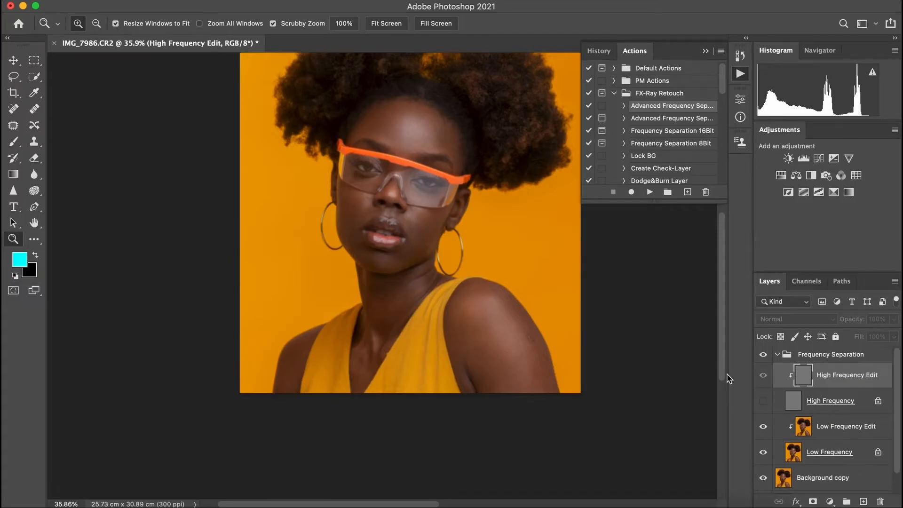
# Show the High Frequency layer over the forehead and select the Low Frequency Edit layer.
pyautogui.moveTo(395, 213); pyautogui.dragTo(435, 210)
pyautogui.moveTo(414, 89); pyautogui.dragTo(486, 99)
pyautogui.moveTo(390, 234); pyautogui.dragTo(325, 233)
pyautogui.moveTo(431, 129); pyautogui.dragTo(474, 141)
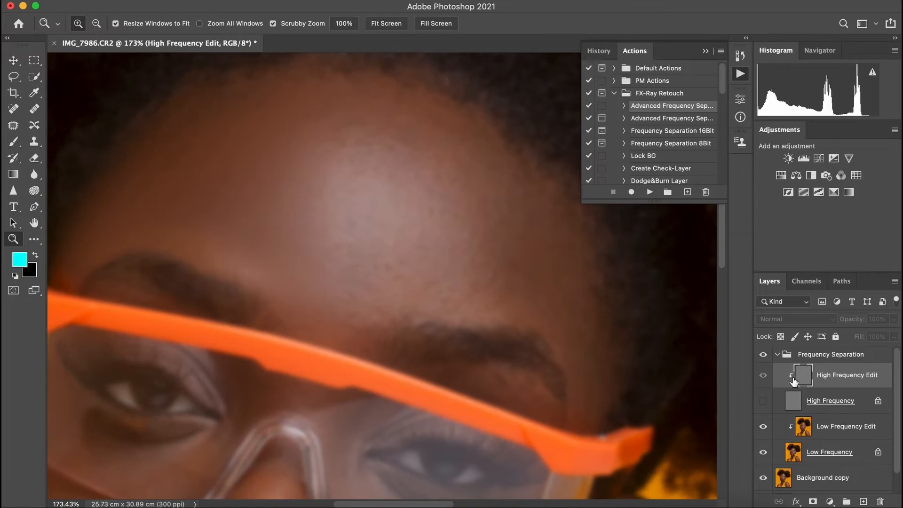
pyautogui.click(764, 401)
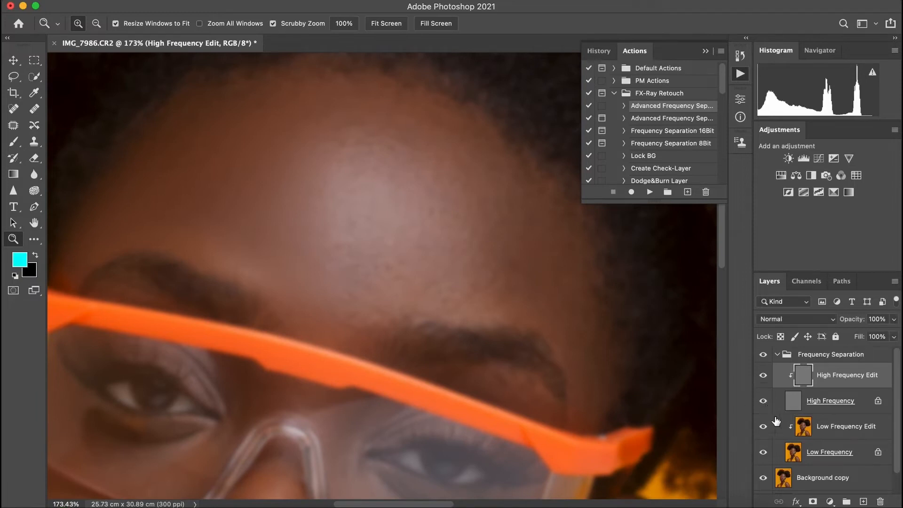
pyautogui.click(806, 425)
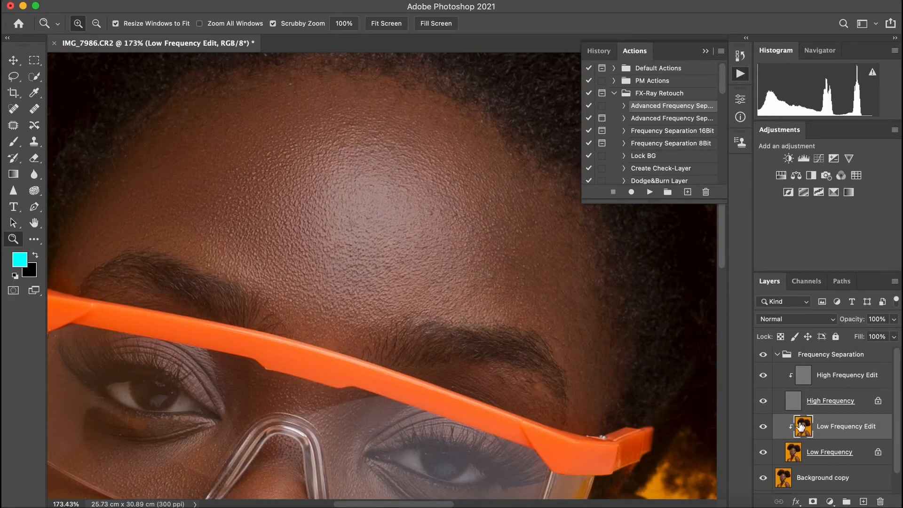
# Compare the forehead with and without the High Frequency layer and with and without the Low Frequency Edit layer.
pyautogui.click(762, 403)
pyautogui.click(764, 401)
pyautogui.click(763, 427)
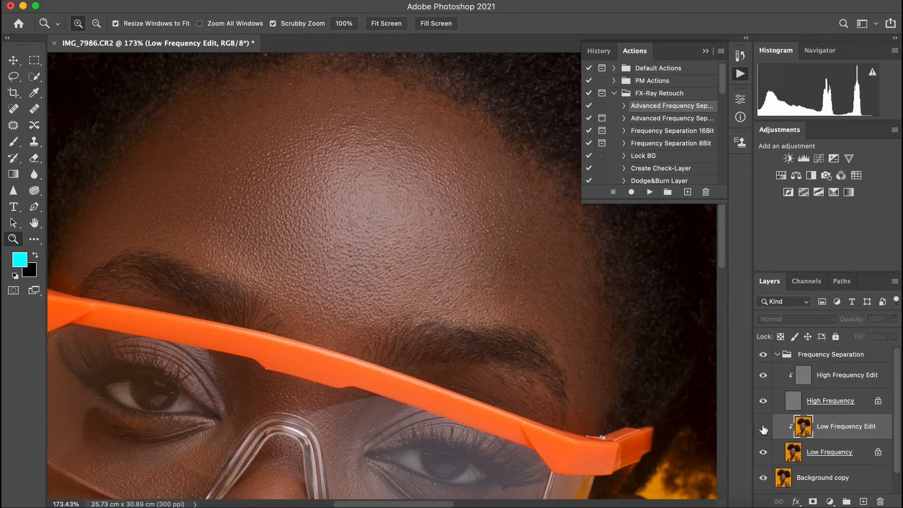
pyautogui.click(763, 428)
# Hide the High Frequency layer and smooth the forehead tones on Low Frequency Edit with the Mixer Brush at size 250.
pyautogui.click(764, 402)
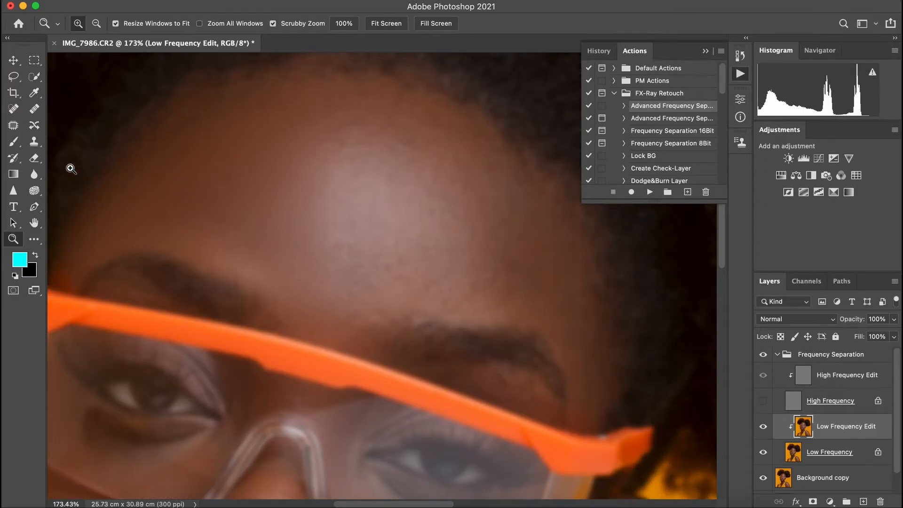
pyautogui.click(34, 239)
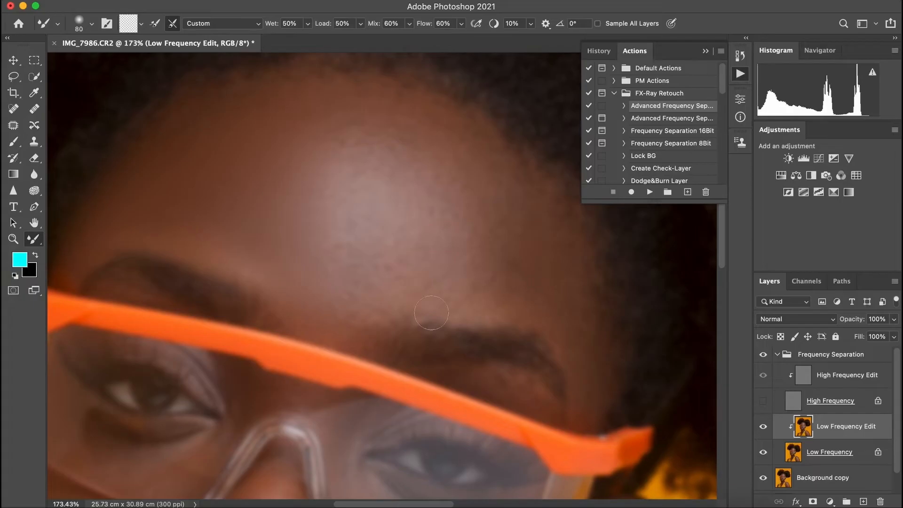
pyautogui.press(']')
pyautogui.press(']')
pyautogui.press(']')
pyautogui.press(']')
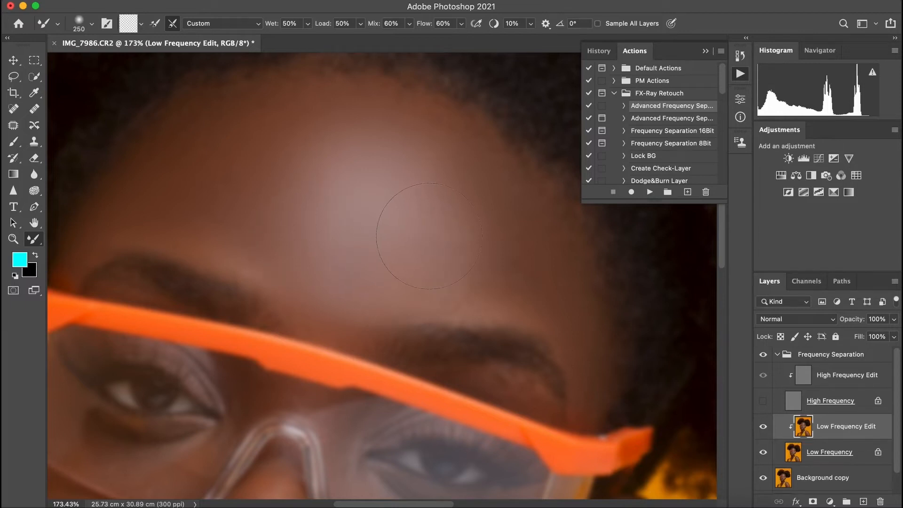
# Blend the skin between the eyebrow and the orange goggle frame with a smaller Mixer Brush.
pyautogui.press('[')
pyautogui.press('[')
pyautogui.press('[')
pyautogui.press('[')
pyautogui.press('[')
pyautogui.moveTo(499, 374)
pyautogui.mouseDown()
pyautogui.moveTo(514, 383)
pyautogui.moveTo(489, 380)
pyautogui.moveTo(545, 395)
pyautogui.moveTo(532, 387)
pyautogui.mouseUp()
# Blend the outer edge of the cheek near the ear with the Mixer Brush at size 50 and collapse the Actions panel.
pyautogui.moveTo(720, 250); pyautogui.dragTo(723, 325)
pyautogui.press('[')
pyautogui.press('[')
pyautogui.press('[')
pyautogui.press('[')
pyautogui.press('[')
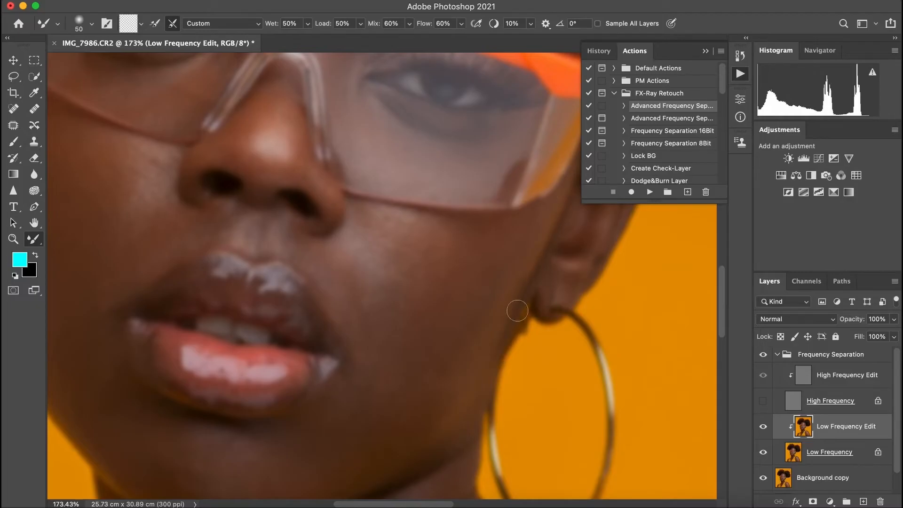
pyautogui.press(']')
pyautogui.press(']')
pyautogui.click(741, 73)
pyautogui.press('[')
pyautogui.press('[')
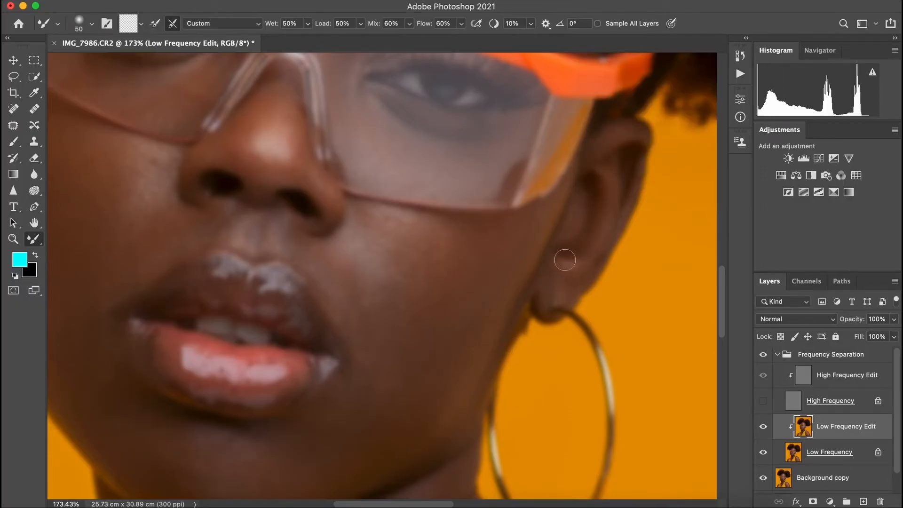
# Smooth the highlight on the cheek below the goggle lens with the Mixer Brush at size 100.
pyautogui.press(']')
pyautogui.press(']')
pyautogui.press(']')
pyautogui.press(']')
pyautogui.press(']')
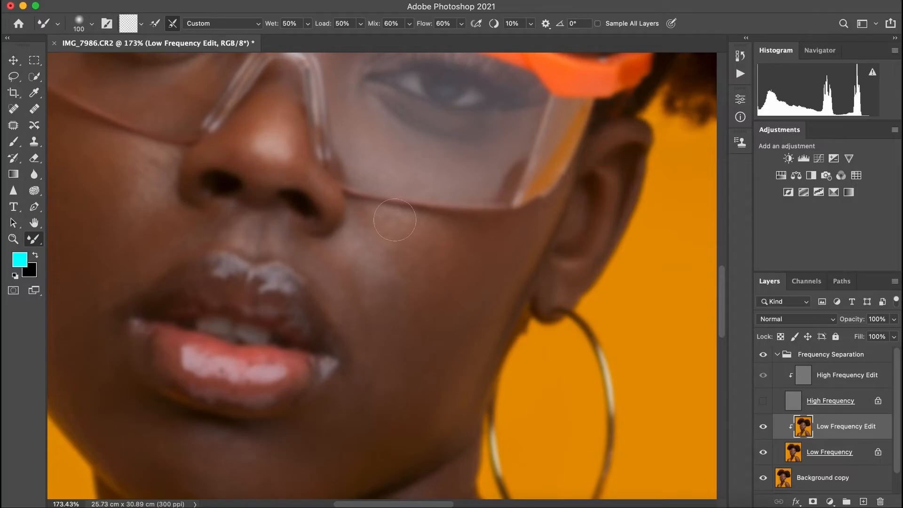
pyautogui.press(']')
# Smooth the nose with the Mixer Brush at size 80 and the opposite cheek at size 125.
pyautogui.press('[')
pyautogui.press('[')
pyautogui.press('[')
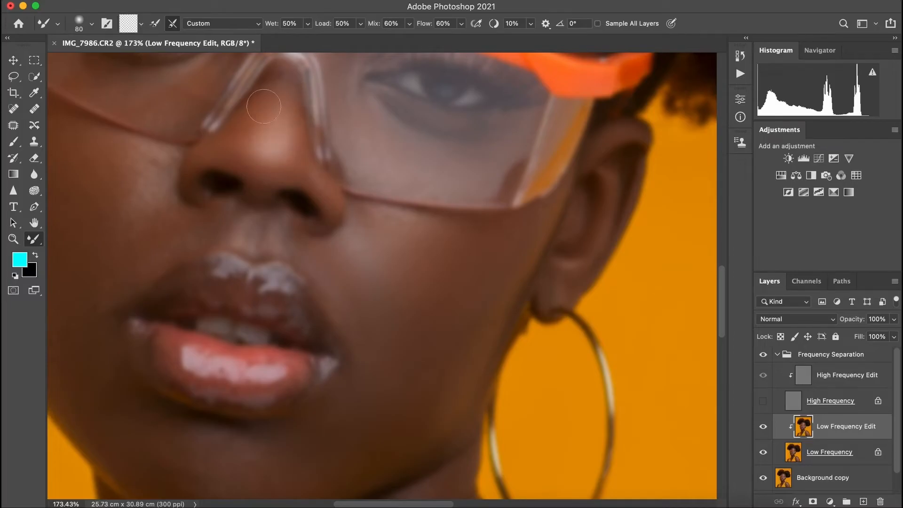
pyautogui.press(']')
pyautogui.press(']')
pyautogui.press(']')
pyautogui.hscroll(-5, 126, 282)
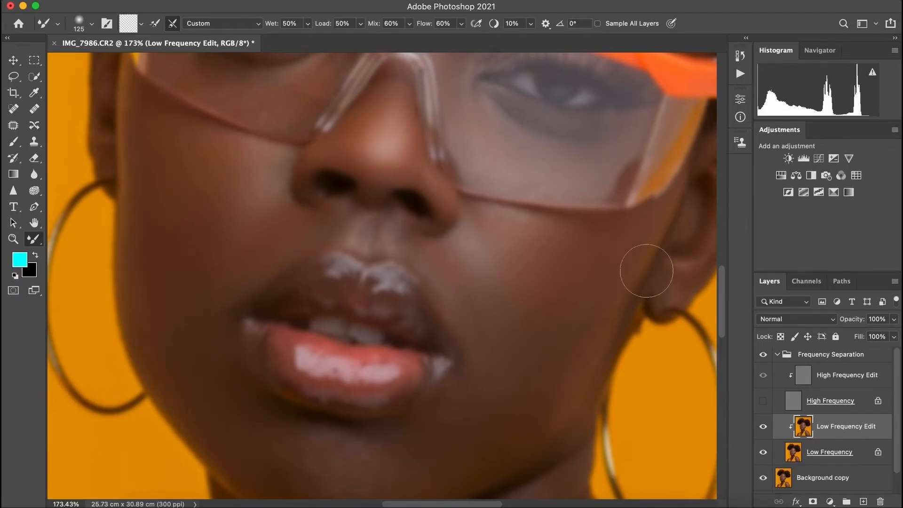
# Smooth the skin around the mouth and chin with the Mixer Brush, starting at size 80.
pyautogui.moveTo(722, 288); pyautogui.dragTo(722, 311)
pyautogui.press('[')
pyautogui.press('[')
pyautogui.press('[')
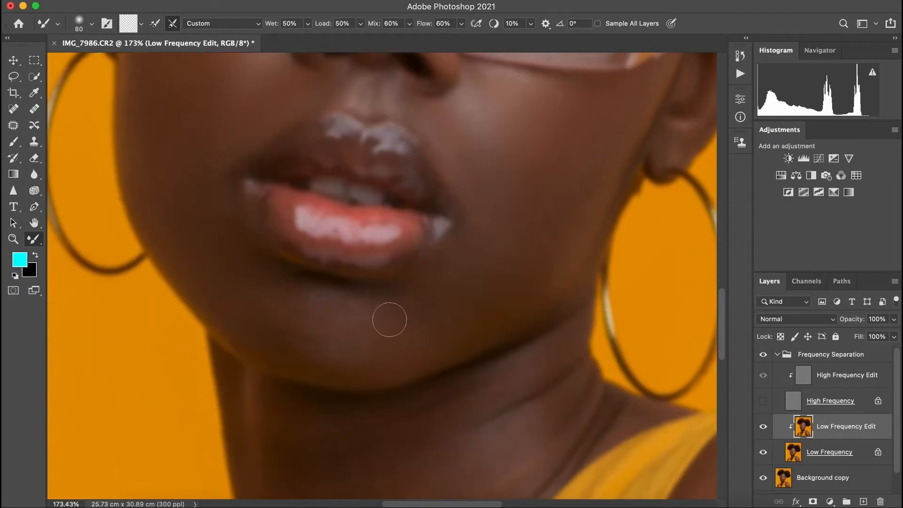
pyautogui.press(']')
pyautogui.press(']')
pyautogui.press(']')
pyautogui.press('[')
pyautogui.press('[')
# Smooth the tones across the neck below the jaw with the Mixer Brush at size 150.
pyautogui.moveTo(722, 311); pyautogui.dragTo(722, 357)
pyautogui.press(']')
pyautogui.press(']')
pyautogui.press(']')
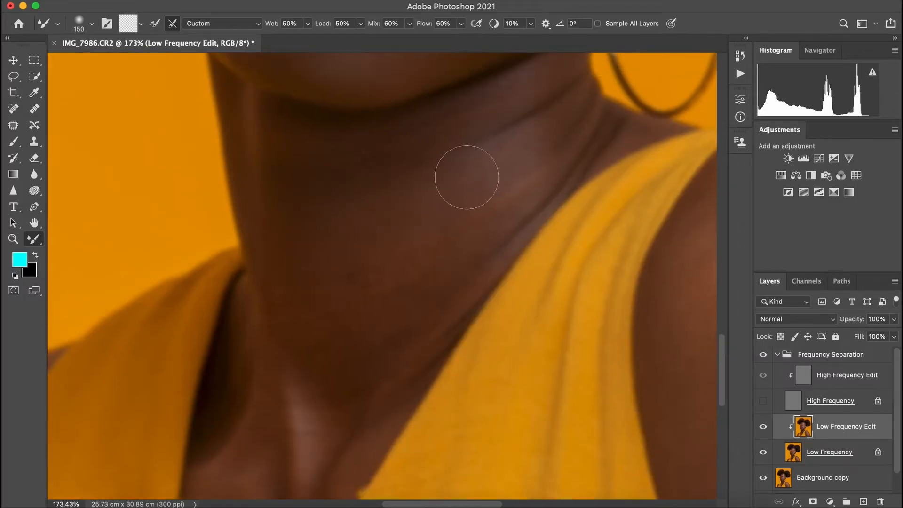
# Blend the highlights and shadows at the base of the neck with the Mixer Brush at size 100.
pyautogui.moveTo(721, 344); pyautogui.dragTo(721, 361)
pyautogui.press('[')
pyautogui.press('[')
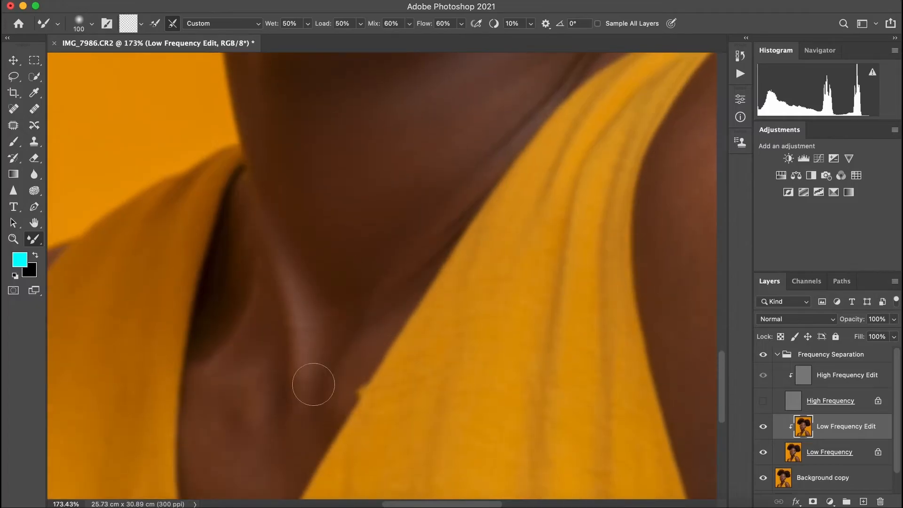
# Add a new layer at the top of the Frequency Separation group and draw three cyan arrows on the neck showing stroke directions.
pyautogui.moveTo(721, 371)
pyautogui.mouseDown()
pyautogui.moveTo(720, 339)
pyautogui.moveTo(721, 347)
pyautogui.mouseUp()
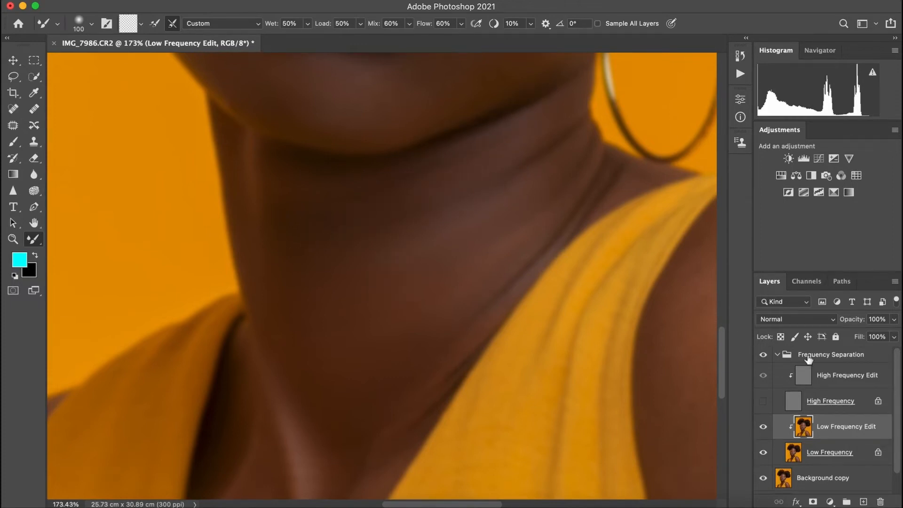
pyautogui.click(824, 359)
pyautogui.click(864, 502)
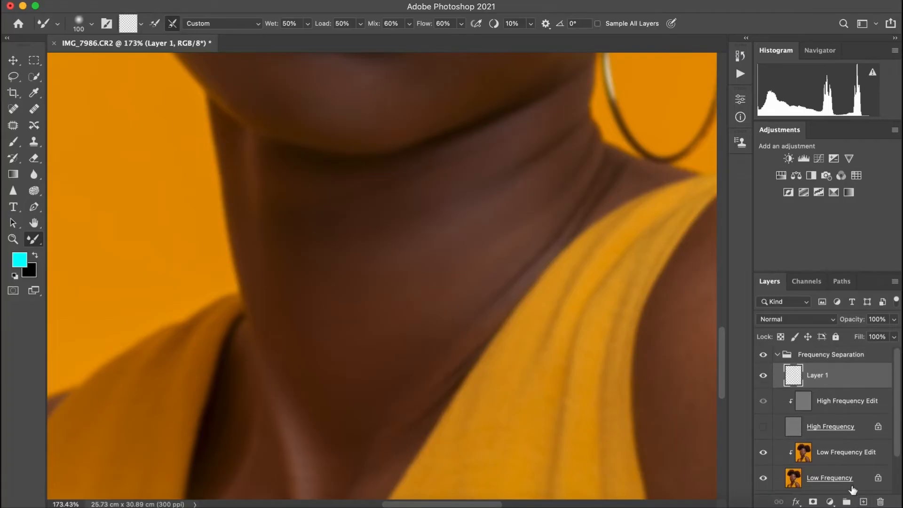
pyautogui.click(14, 141)
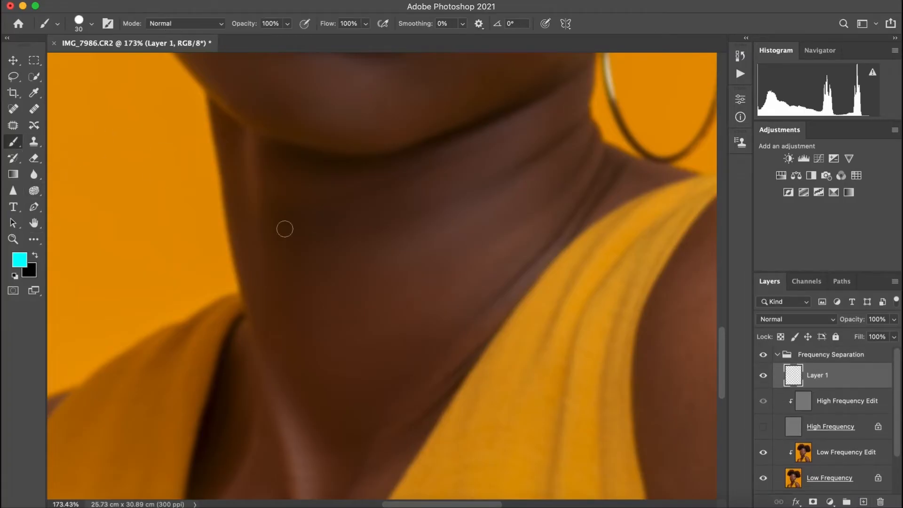
pyautogui.moveTo(566, 116)
pyautogui.mouseDown()
pyautogui.moveTo(514, 156)
pyautogui.moveTo(355, 218)
pyautogui.moveTo(352, 210)
pyautogui.moveTo(340, 223)
pyautogui.moveTo(371, 238)
pyautogui.mouseUp()
pyautogui.moveTo(329, 312)
pyautogui.mouseDown()
pyautogui.moveTo(504, 204)
pyautogui.moveTo(476, 254)
pyautogui.mouseUp()
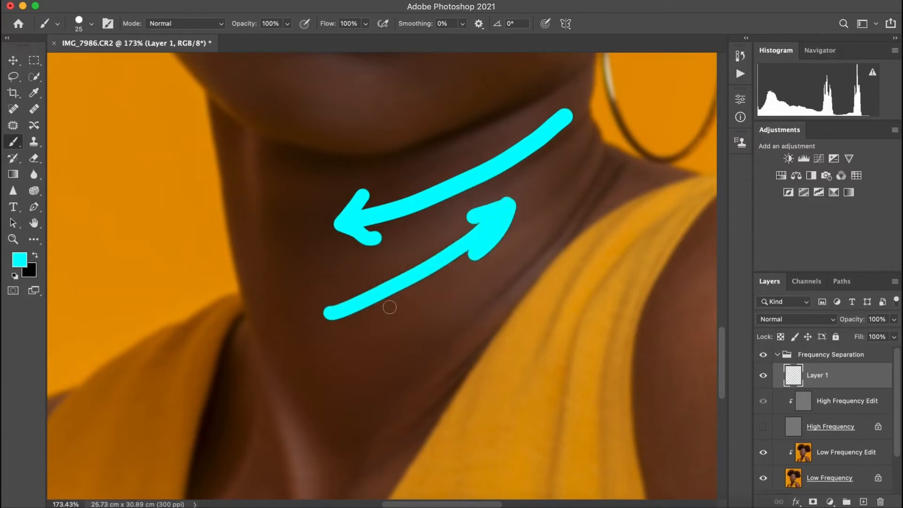
pyautogui.moveTo(277, 247)
pyautogui.mouseDown()
pyautogui.moveTo(307, 360)
pyautogui.moveTo(324, 380)
pyautogui.moveTo(310, 366)
pyautogui.mouseUp()
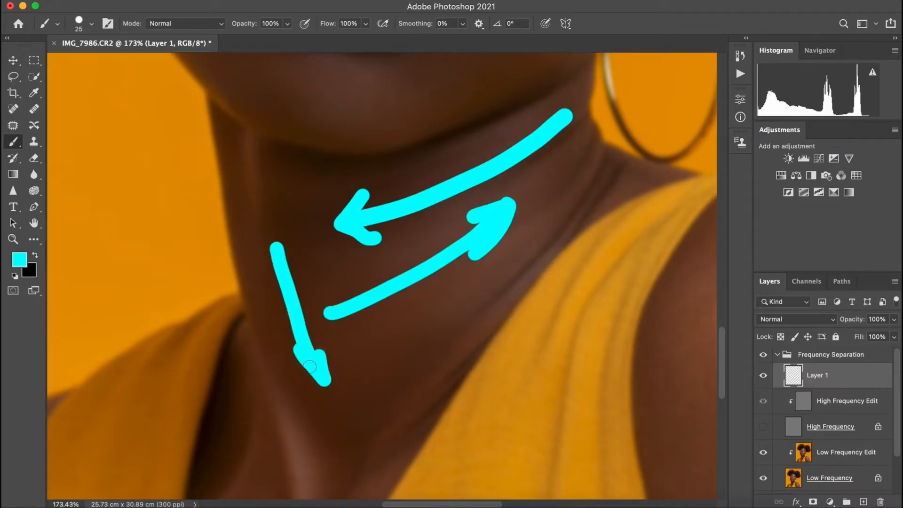
# Replace the third neck arrow with a pair of opposite cyan arrows along the neck, and add two short arrows across it.
pyautogui.press('super+z')
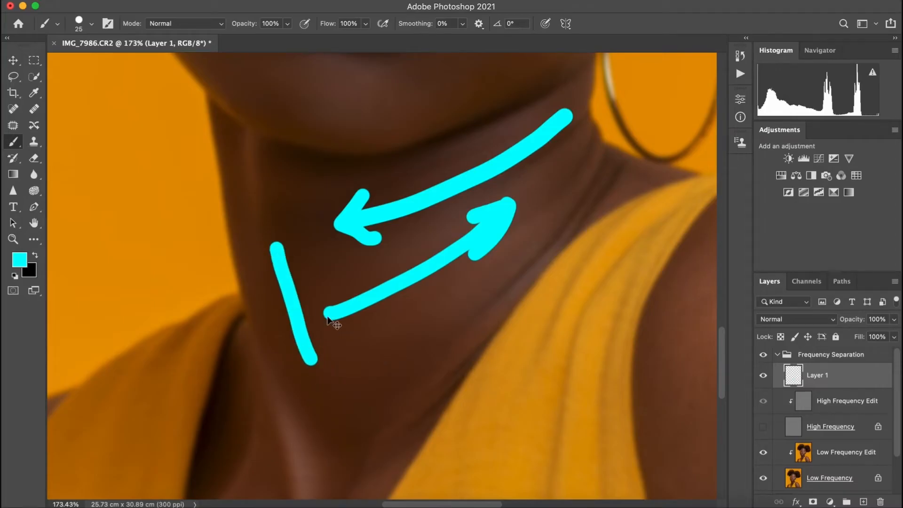
pyautogui.press('super+z')
pyautogui.moveTo(266, 309)
pyautogui.mouseDown()
pyautogui.moveTo(314, 437)
pyautogui.moveTo(296, 414)
pyautogui.moveTo(315, 434)
pyautogui.moveTo(317, 409)
pyautogui.moveTo(331, 396)
pyautogui.moveTo(305, 342)
pyautogui.moveTo(310, 370)
pyautogui.moveTo(329, 365)
pyautogui.mouseUp()
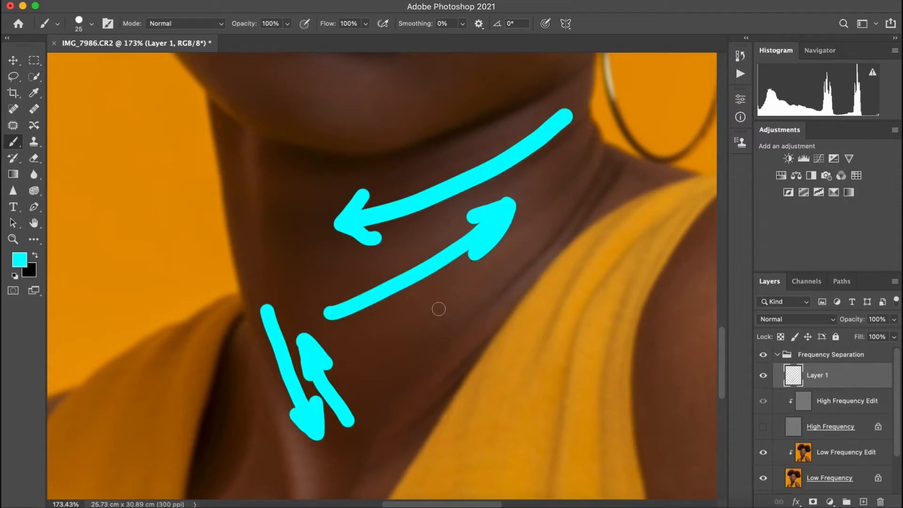
pyautogui.moveTo(432, 294)
pyautogui.mouseDown()
pyautogui.moveTo(456, 336)
pyautogui.moveTo(430, 302)
pyautogui.moveTo(451, 304)
pyautogui.mouseUp()
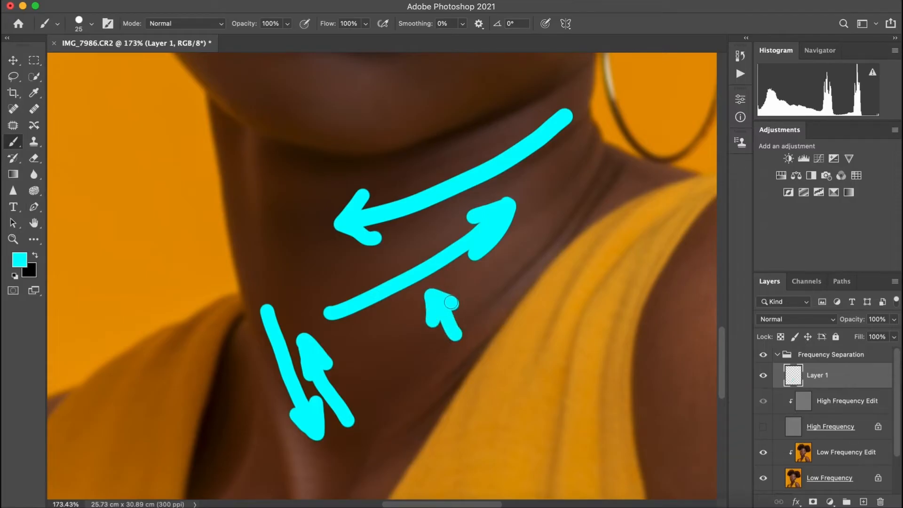
pyautogui.moveTo(399, 313)
pyautogui.mouseDown()
pyautogui.moveTo(414, 362)
pyautogui.moveTo(400, 354)
pyautogui.moveTo(419, 363)
pyautogui.moveTo(405, 342)
pyautogui.mouseUp()
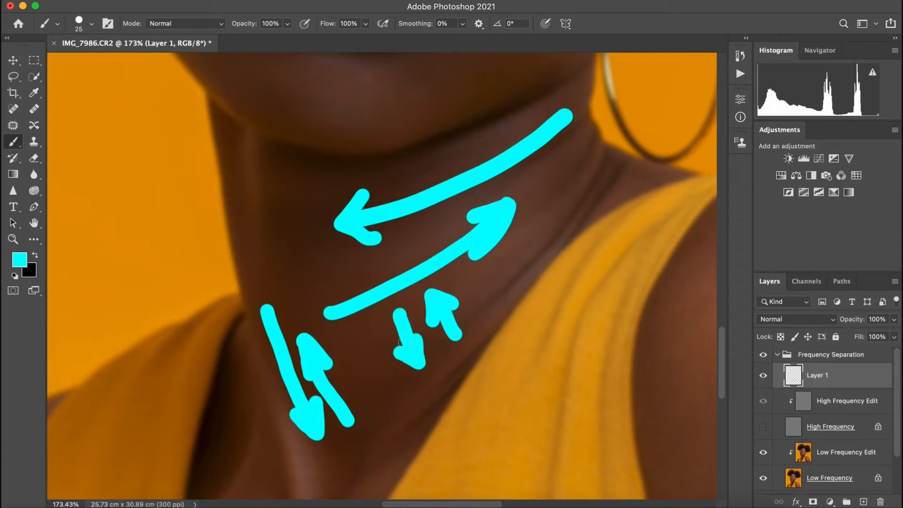
# Mark the two short arrows on the neck with a red (ff0012) cross at brush size 20.
pyautogui.click(20, 260)
pyautogui.click(369, 320)
pyautogui.click(489, 309)
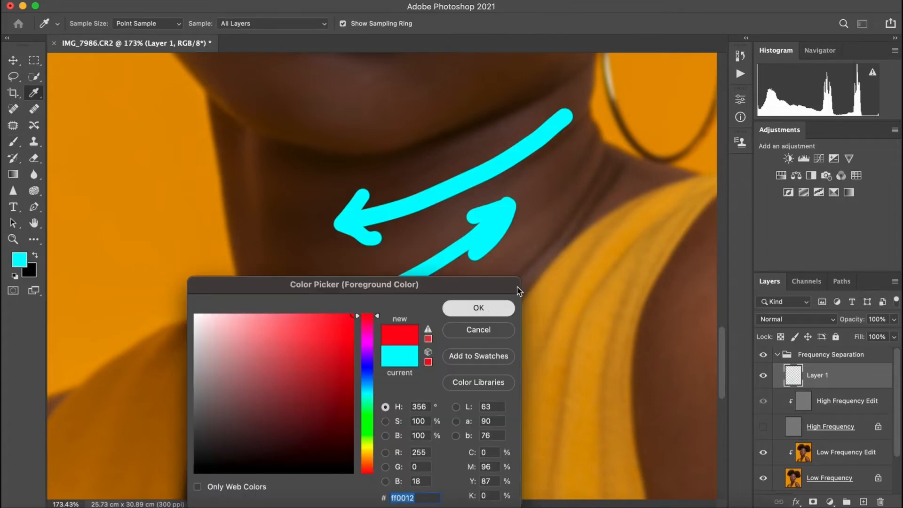
pyautogui.moveTo(484, 286)
pyautogui.mouseDown()
pyautogui.moveTo(470, 303)
pyautogui.moveTo(491, 309)
pyautogui.mouseUp()
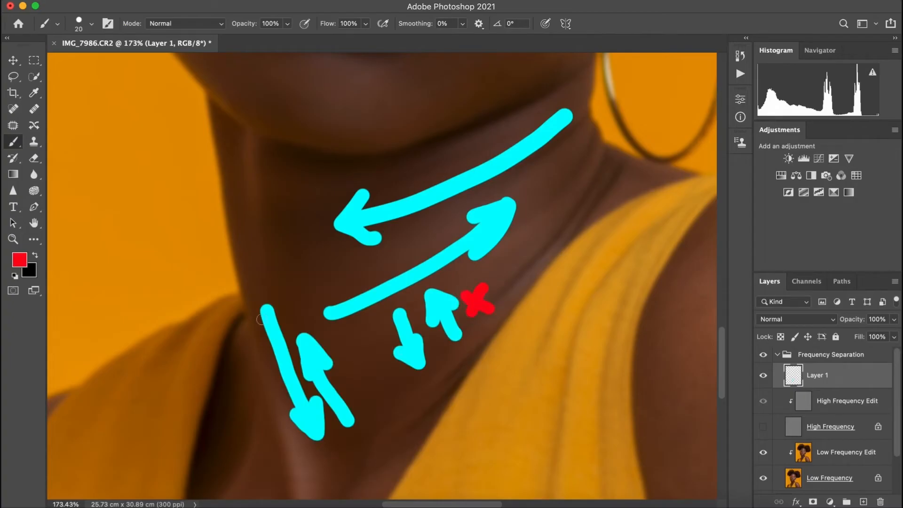
# Draw green (008a54) check marks beside the long neck arrows and the pair of arrows at the base of the neck.
pyautogui.click(26, 261)
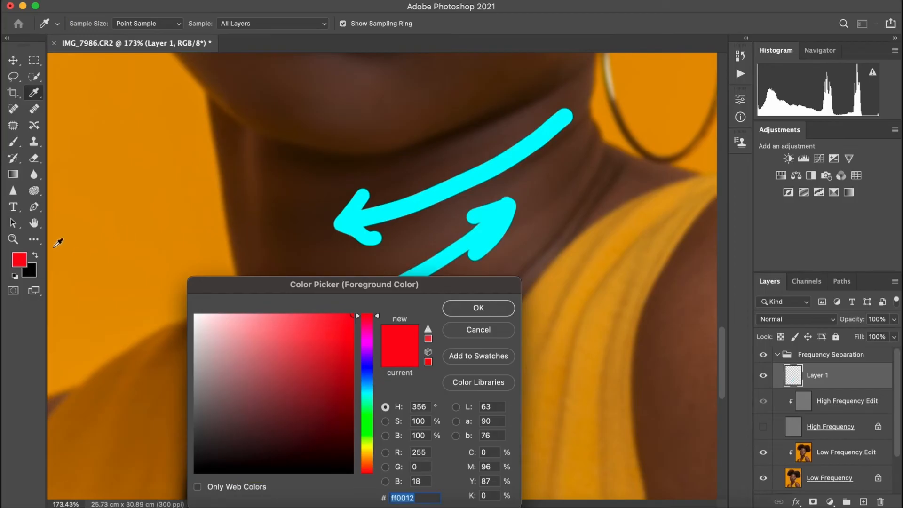
pyautogui.moveTo(366, 385)
pyautogui.mouseDown()
pyautogui.moveTo(365, 430)
pyautogui.moveTo(352, 389)
pyautogui.moveTo(366, 331)
pyautogui.mouseUp()
pyautogui.moveTo(366, 435); pyautogui.dragTo(367, 410)
pyautogui.moveTo(348, 381); pyautogui.dragTo(371, 388)
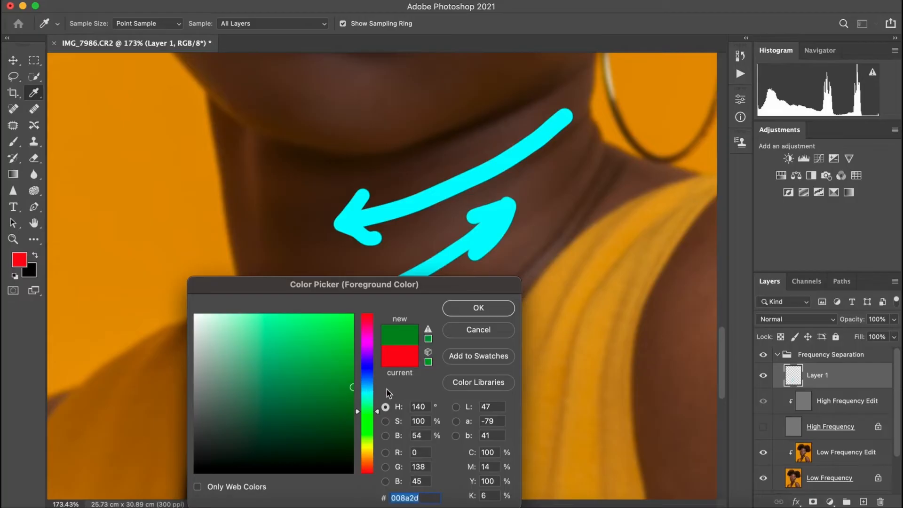
pyautogui.click(482, 311)
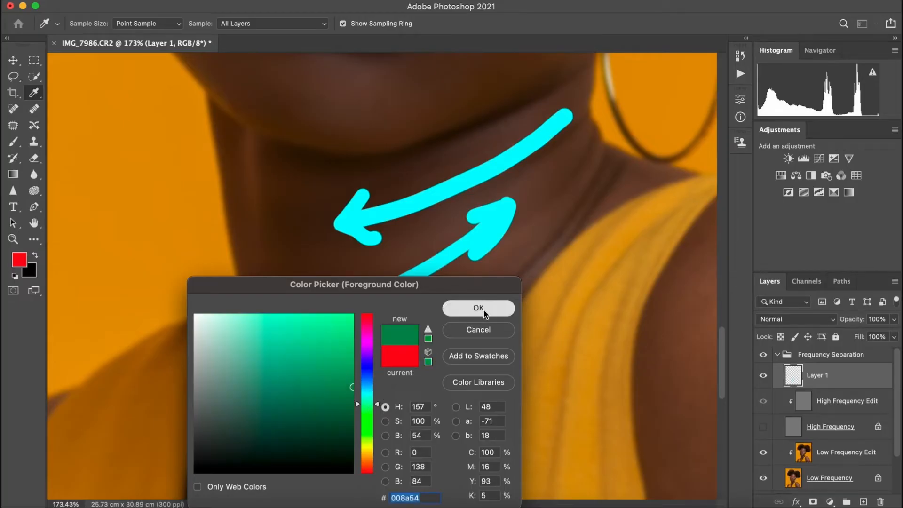
pyautogui.press('b')
pyautogui.moveTo(528, 179)
pyautogui.mouseDown()
pyautogui.moveTo(547, 193)
pyautogui.moveTo(571, 161)
pyautogui.mouseUp()
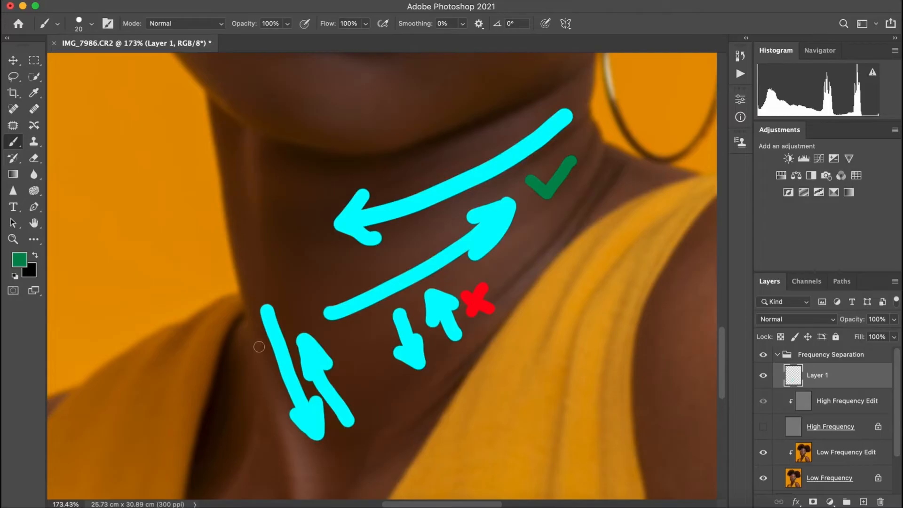
pyautogui.moveTo(246, 387)
pyautogui.mouseDown()
pyautogui.moveTo(258, 392)
pyautogui.moveTo(275, 373)
pyautogui.mouseUp()
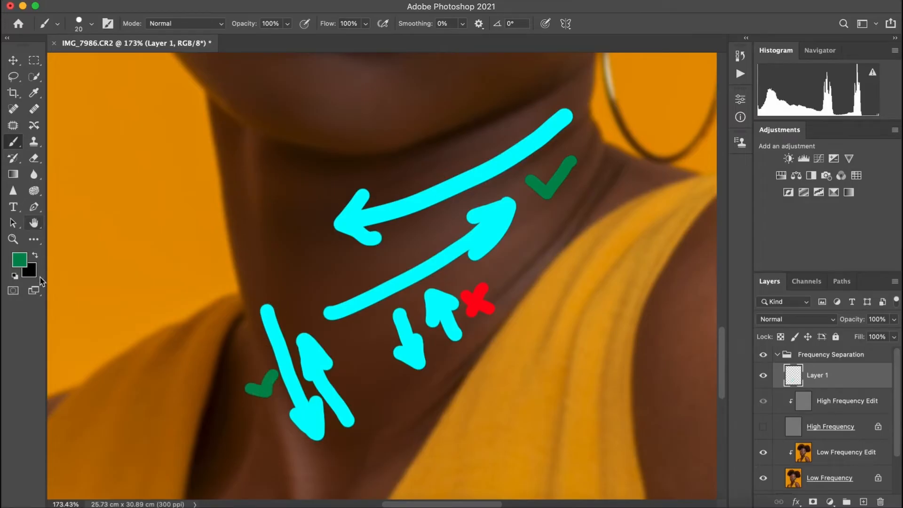
# Set the foreground colour back to the arrows' cyan (00fcff) and draw a downward arrow on the chest.
pyautogui.click(13, 239)
pyautogui.moveTo(405, 179); pyautogui.dragTo(404, 274)
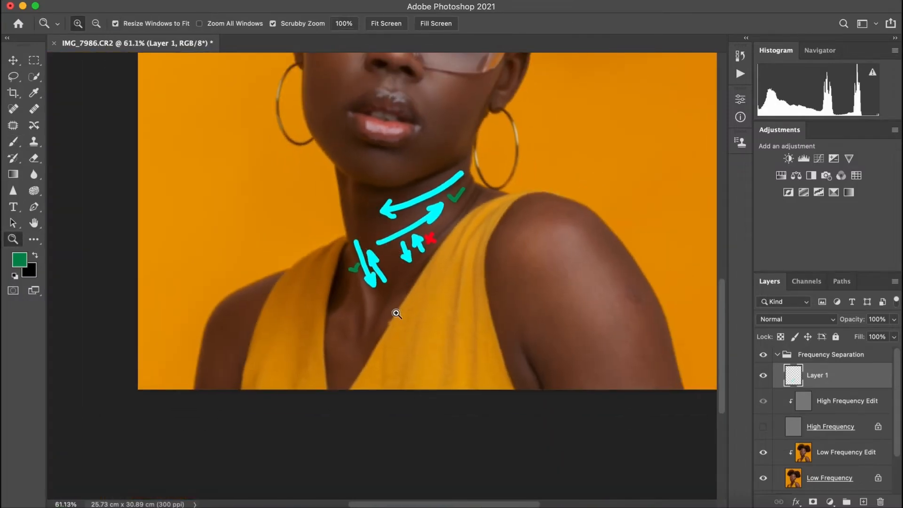
pyautogui.click(628, 303)
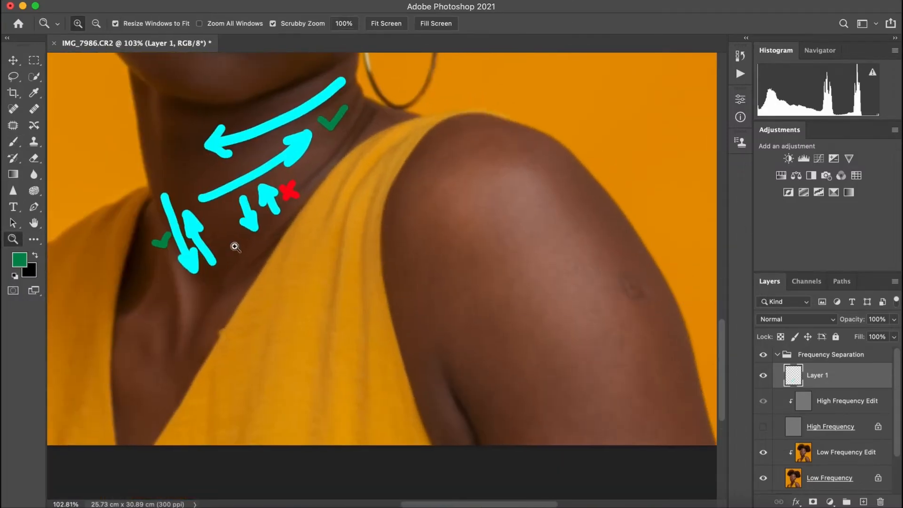
pyautogui.click(13, 141)
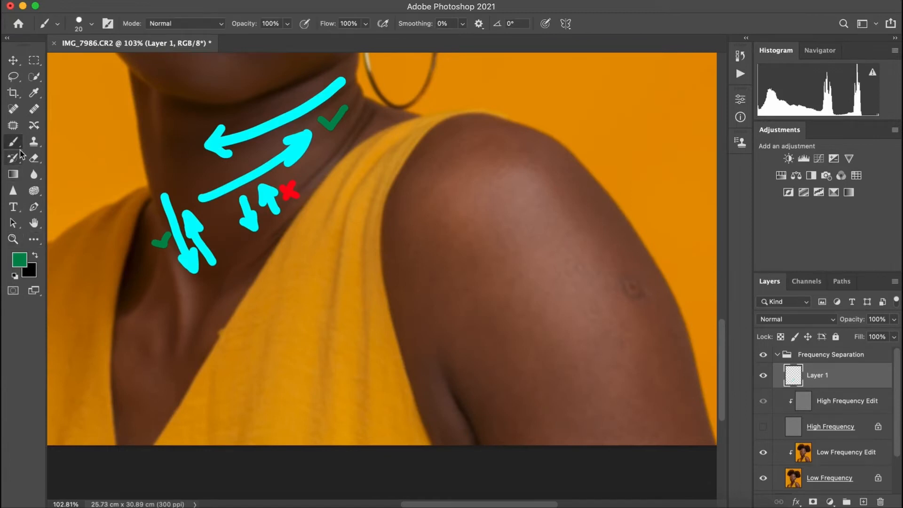
pyautogui.click(19, 259)
pyautogui.click(189, 226)
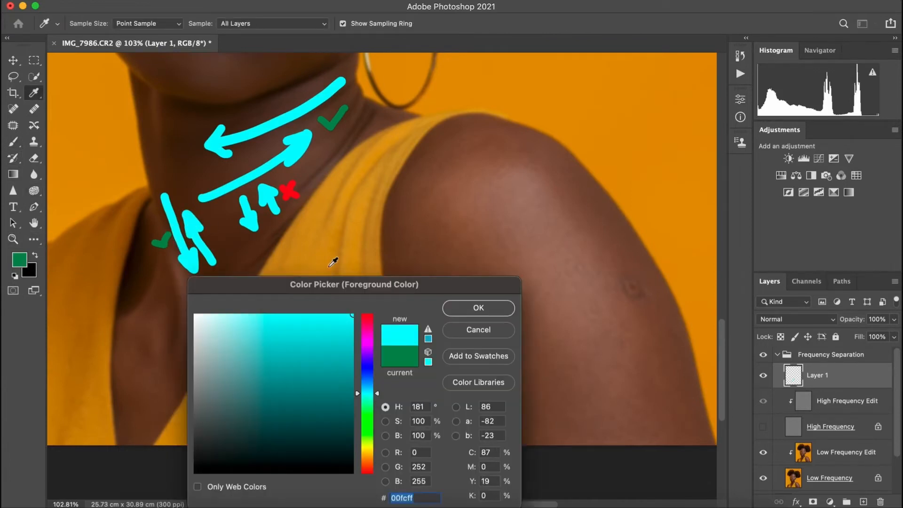
pyautogui.click(470, 308)
pyautogui.moveTo(174, 297)
pyautogui.mouseDown()
pyautogui.moveTo(169, 353)
pyautogui.moveTo(184, 347)
pyautogui.mouseUp()
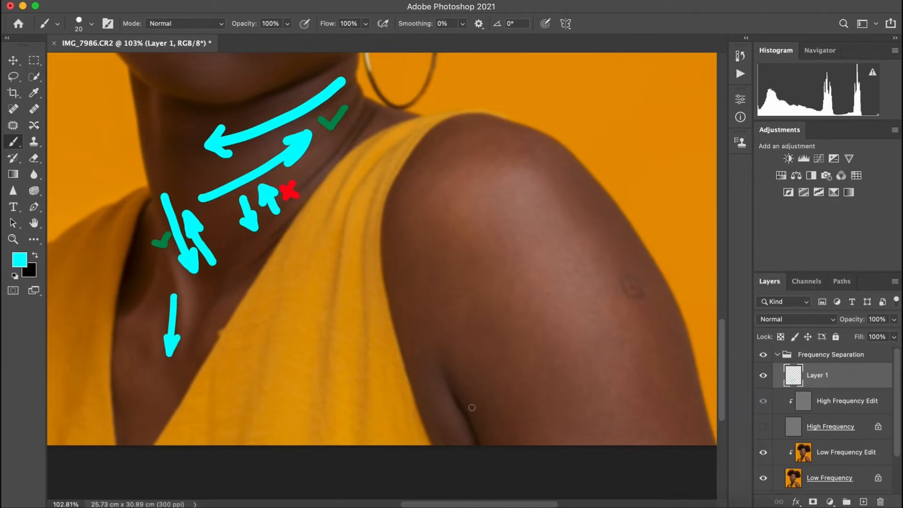
# Draw cyan arrows on the upper arm, four running along its length and two opposite ones across it.
pyautogui.moveTo(480, 425)
pyautogui.mouseDown()
pyautogui.moveTo(454, 367)
pyautogui.moveTo(454, 383)
pyautogui.moveTo(456, 363)
pyautogui.moveTo(470, 374)
pyautogui.mouseUp()
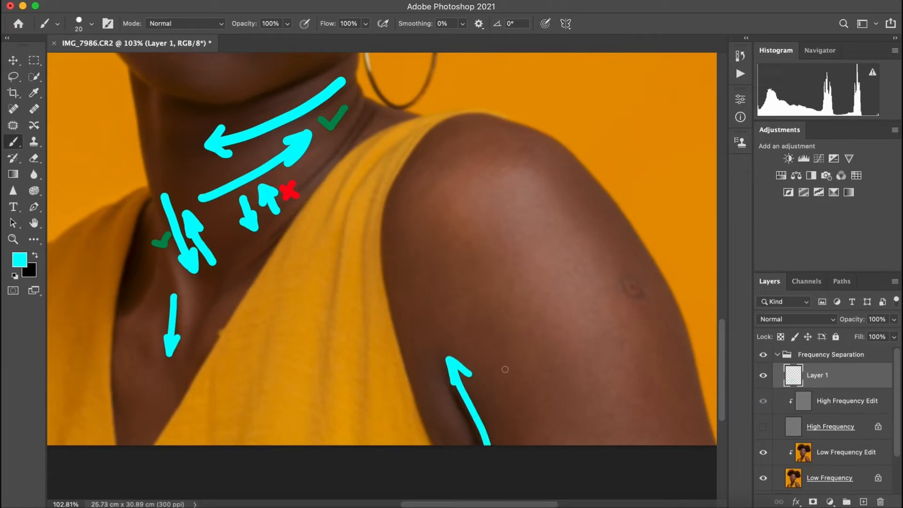
pyautogui.moveTo(586, 194)
pyautogui.mouseDown()
pyautogui.moveTo(614, 272)
pyautogui.moveTo(628, 283)
pyautogui.moveTo(631, 256)
pyautogui.mouseUp()
pyautogui.moveTo(515, 206); pyautogui.dragTo(555, 304)
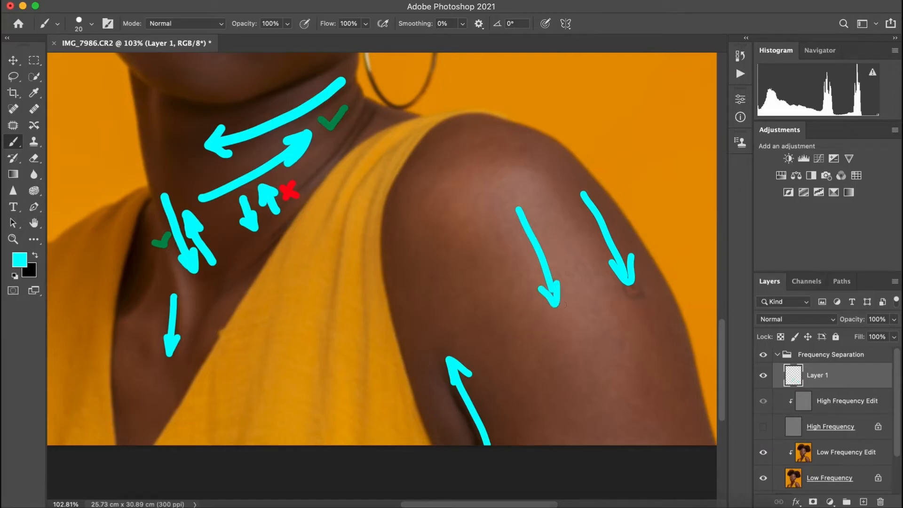
pyautogui.moveTo(569, 260); pyautogui.dragTo(582, 265)
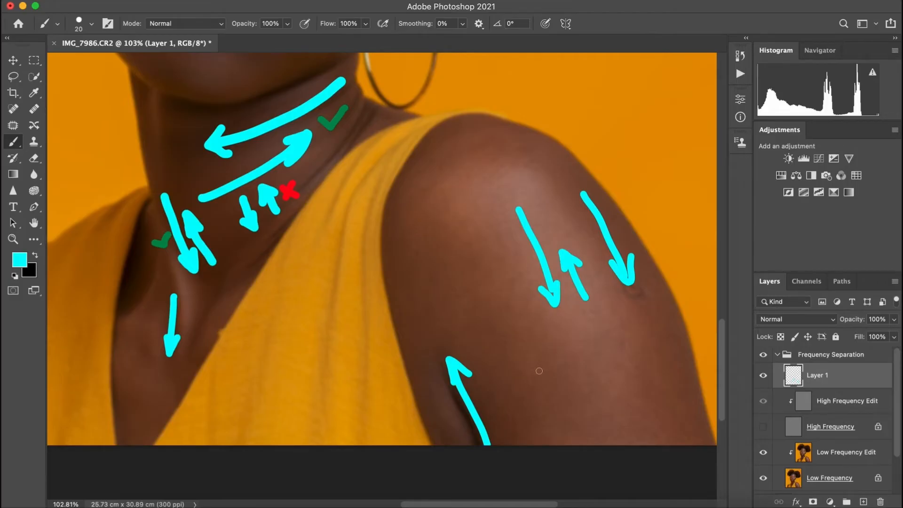
pyautogui.moveTo(544, 369)
pyautogui.mouseDown()
pyautogui.moveTo(599, 356)
pyautogui.moveTo(582, 372)
pyautogui.moveTo(578, 404)
pyautogui.moveTo(602, 409)
pyautogui.mouseUp()
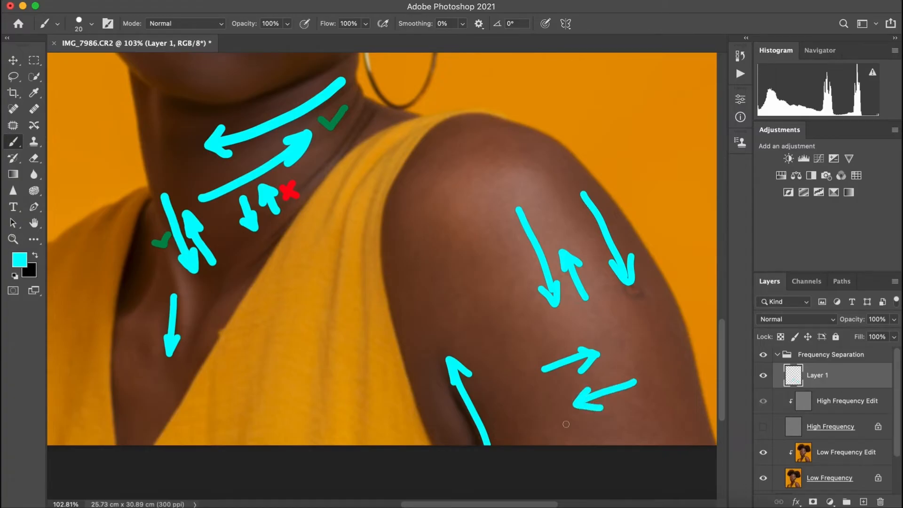
# Mark the two crosswise arm arrows with a red cross sampled from the existing neck cross.
pyautogui.click(21, 259)
pyautogui.click(289, 190)
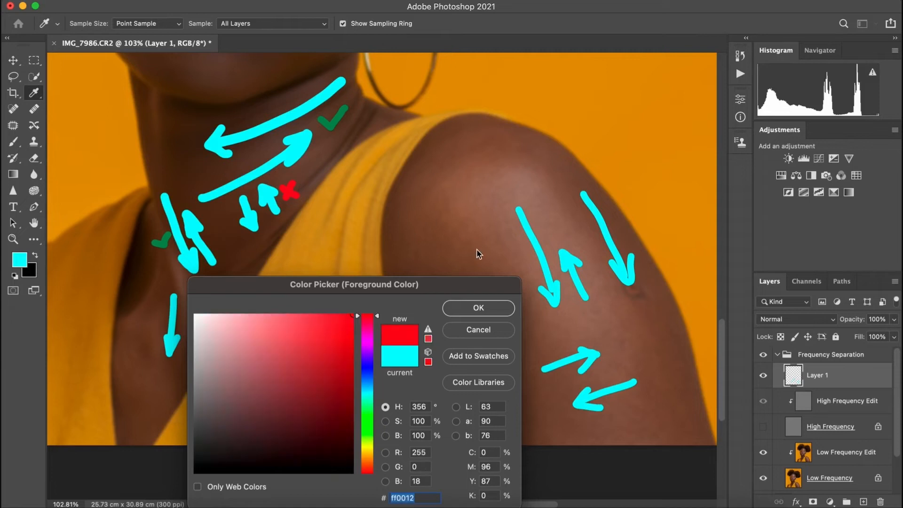
pyautogui.click(496, 307)
pyautogui.moveTo(620, 368); pyautogui.dragTo(614, 373)
pyautogui.moveTo(617, 352); pyautogui.dragTo(639, 367)
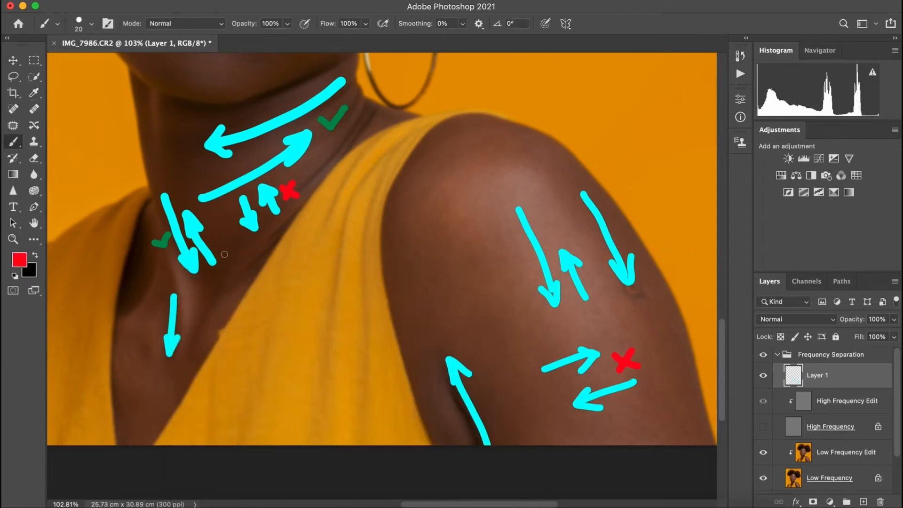
# Add green (008a54) check marks beside the lengthwise arrows on the shoulder and inner arm.
pyautogui.click(21, 259)
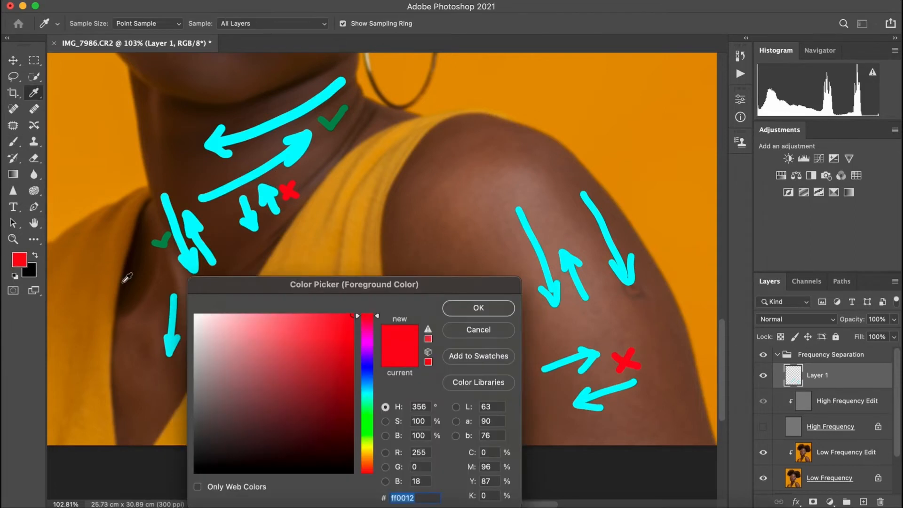
pyautogui.click(172, 307)
pyautogui.click(168, 236)
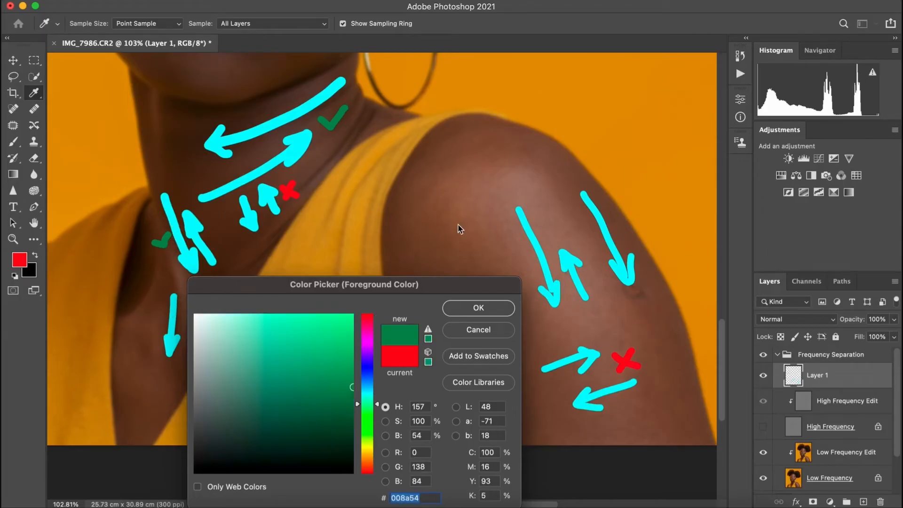
pyautogui.click(478, 308)
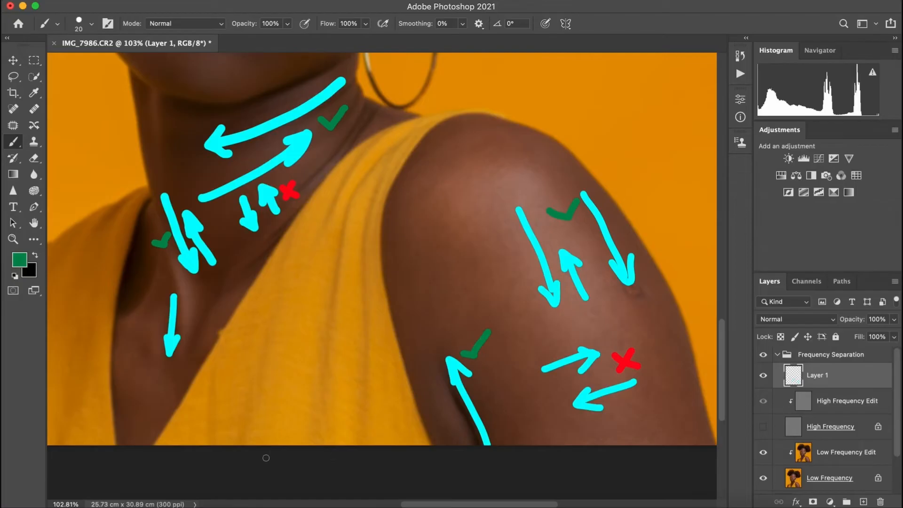
# Move the arrow layer Layer 1 out of the Frequency Separation group and delete it.
pyautogui.click(13, 239)
pyautogui.moveTo(418, 284); pyautogui.dragTo(365, 285)
pyautogui.moveTo(360, 144); pyautogui.dragTo(381, 153)
pyautogui.moveTo(354, 256); pyautogui.dragTo(339, 253)
pyautogui.moveTo(834, 380); pyautogui.dragTo(869, 443)
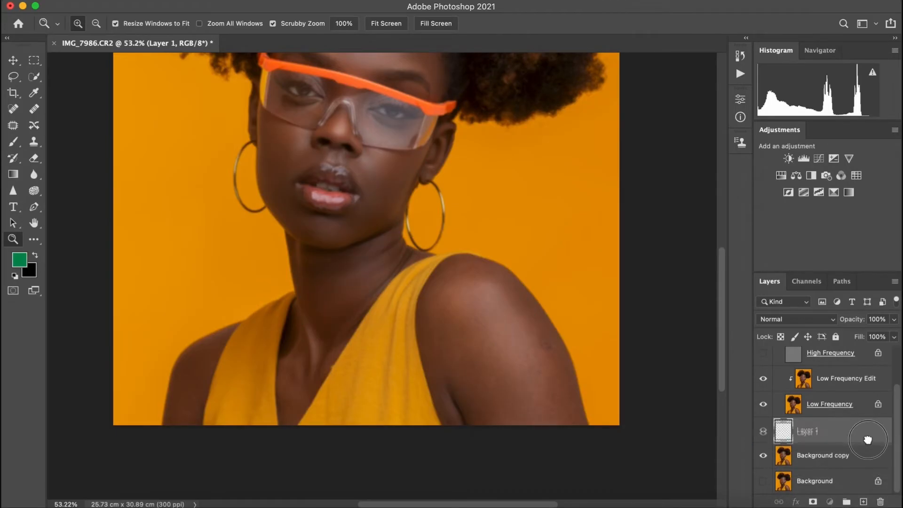
pyautogui.moveTo(881, 507); pyautogui.dragTo(834, 502)
pyautogui.moveTo(860, 435); pyautogui.dragTo(880, 502)
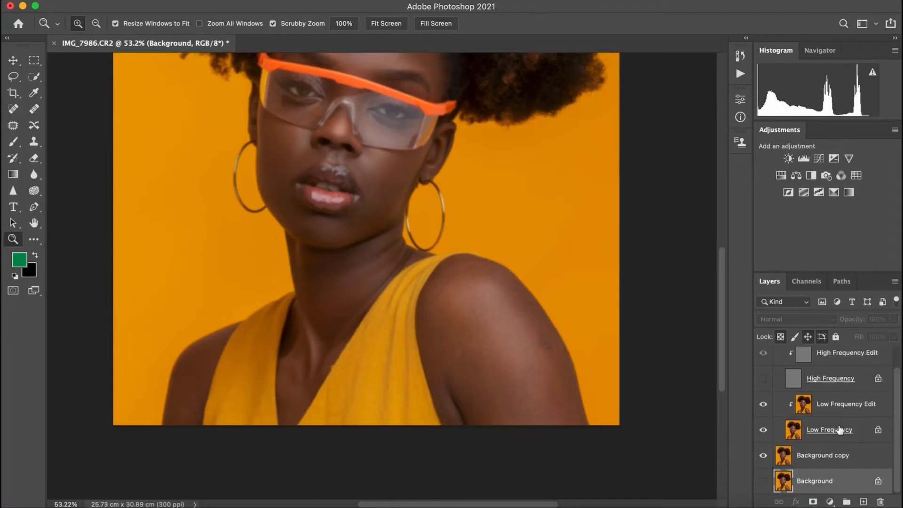
# Show the High Frequency layer and compare the portrait with and without the Low Frequency Edit layer.
pyautogui.scroll(1, 843, 416)
pyautogui.click(763, 401)
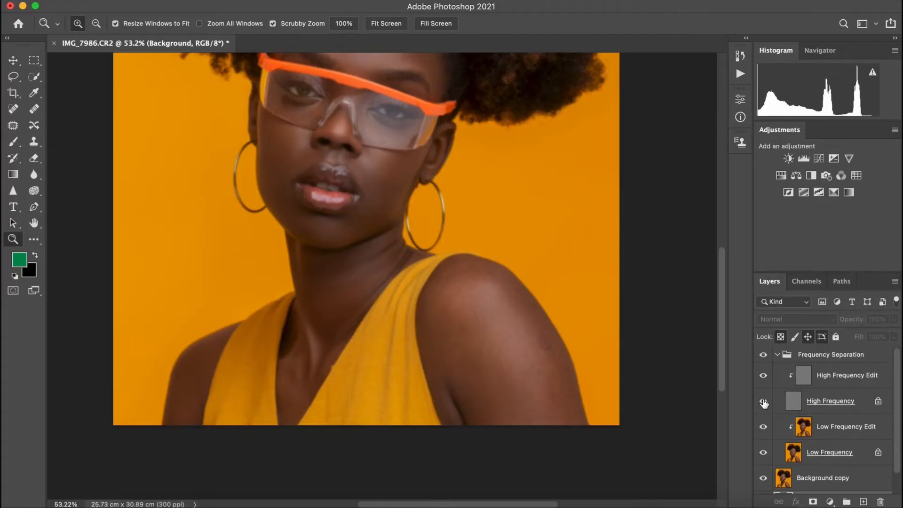
pyautogui.moveTo(350, 140); pyautogui.dragTo(371, 169)
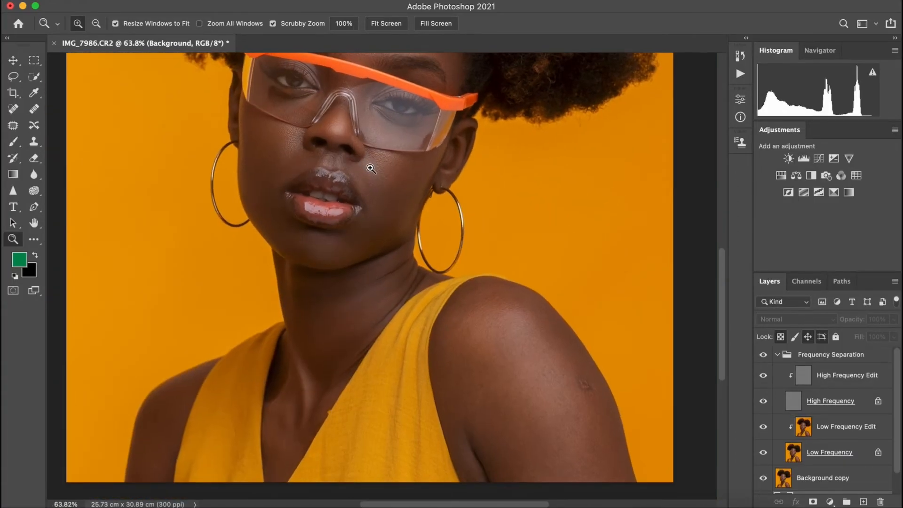
pyautogui.click(807, 427)
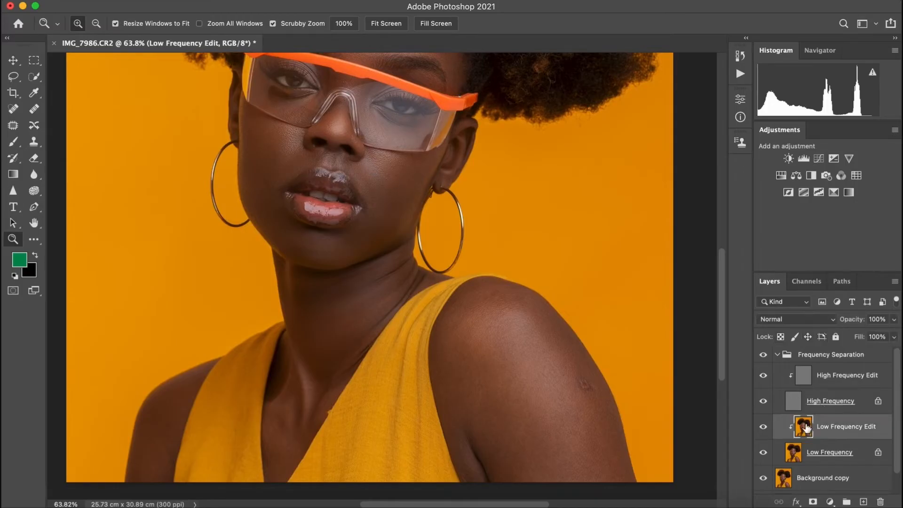
pyautogui.click(764, 426)
pyautogui.click(764, 426)
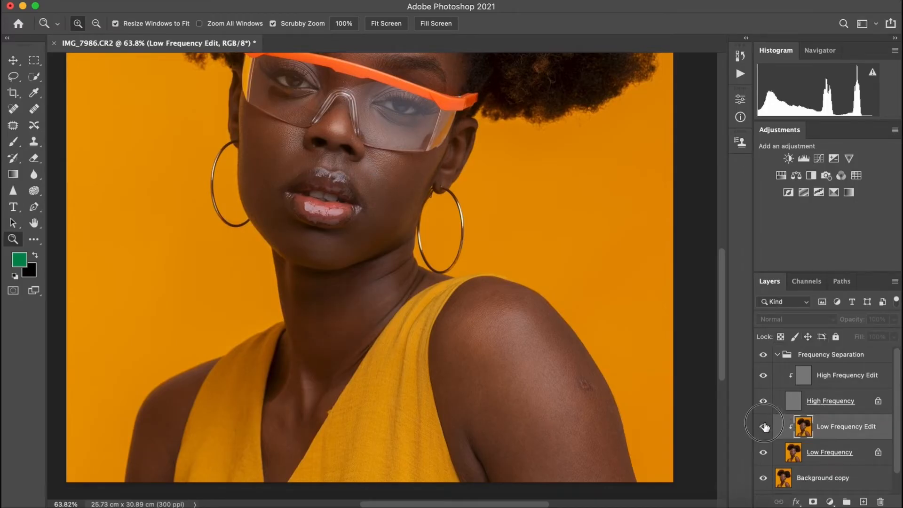
pyautogui.click(765, 427)
pyautogui.click(765, 427)
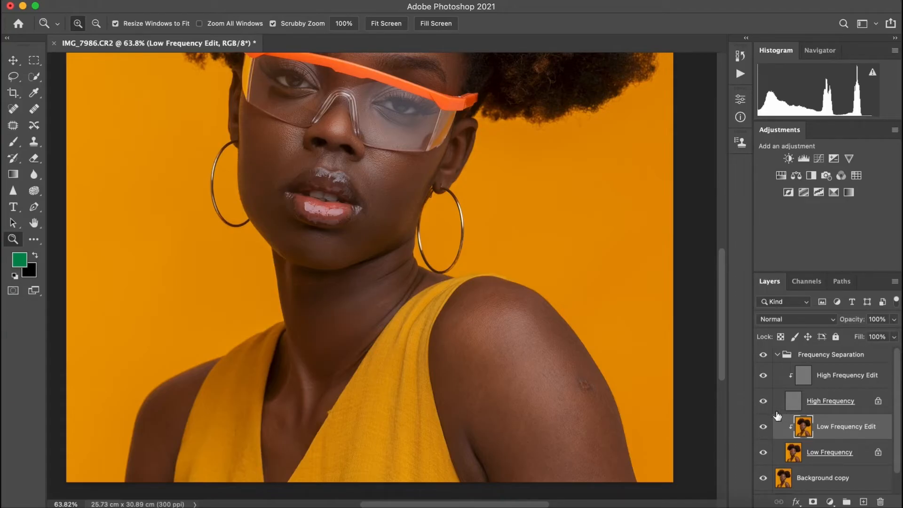
# Hide the High Frequency layer and smooth the neck and chest skin on Low Frequency Edit with the Mixer Brush at size 100.
pyautogui.click(764, 401)
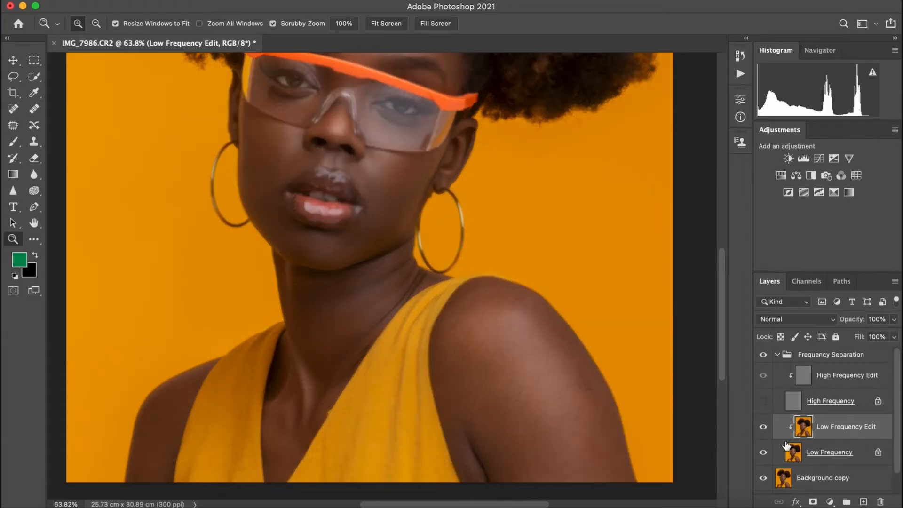
pyautogui.press('b')
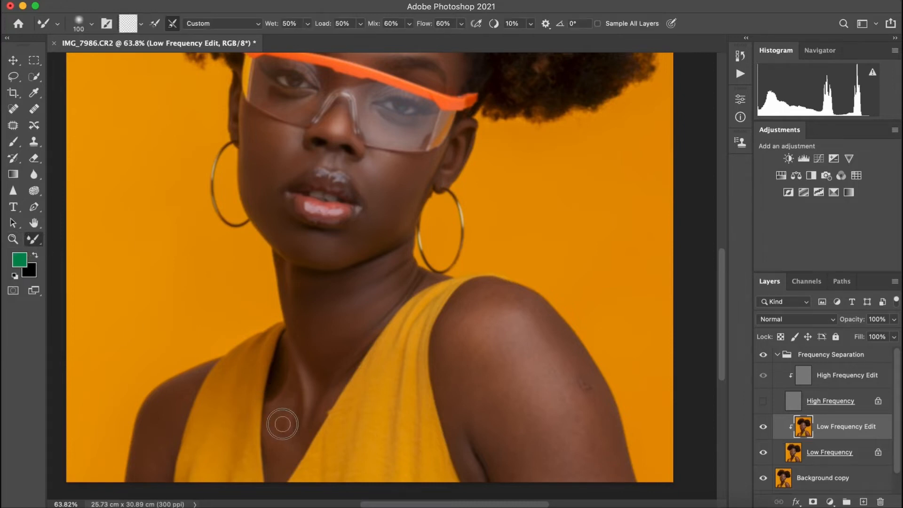
pyautogui.moveTo(284, 142)
pyautogui.mouseDown()
pyautogui.moveTo(285, 130)
pyautogui.moveTo(280, 157)
pyautogui.moveTo(273, 128)
pyautogui.mouseUp()
pyautogui.moveTo(346, 362); pyautogui.dragTo(360, 349)
pyautogui.moveTo(333, 399); pyautogui.dragTo(330, 388)
pyautogui.moveTo(318, 411); pyautogui.dragTo(310, 434)
pyautogui.moveTo(299, 454); pyautogui.dragTo(296, 452)
pyautogui.moveTo(298, 442); pyautogui.dragTo(283, 396)
pyautogui.moveTo(723, 288); pyautogui.dragTo(722, 324)
pyautogui.moveTo(270, 369); pyautogui.dragTo(271, 381)
# Smooth the arm beside the garment and the skin near the opposite armpit with a larger Mixer Brush.
pyautogui.press(']')
pyautogui.press(']')
pyautogui.moveTo(163, 357)
pyautogui.mouseDown()
pyautogui.moveTo(145, 327)
pyautogui.moveTo(160, 371)
pyautogui.mouseUp()
pyautogui.moveTo(486, 369); pyautogui.dragTo(469, 364)
# Blend the highlights and shadows across the near shoulder and upper arm, enlarging the Mixer Brush for the broad areas.
pyautogui.press(']')
pyautogui.press(']')
pyautogui.press(']')
pyautogui.moveTo(464, 282)
pyautogui.mouseDown()
pyautogui.moveTo(459, 240)
pyautogui.moveTo(450, 260)
pyautogui.mouseUp()
pyautogui.moveTo(501, 321); pyautogui.dragTo(521, 337)
pyautogui.press(']')
pyautogui.press(']')
pyautogui.moveTo(568, 386); pyautogui.dragTo(575, 367)
pyautogui.press('[')
pyautogui.moveTo(524, 315)
pyautogui.mouseDown()
pyautogui.moveTo(480, 249)
pyautogui.moveTo(555, 245)
pyautogui.moveTo(581, 312)
pyautogui.moveTo(541, 328)
pyautogui.mouseUp()
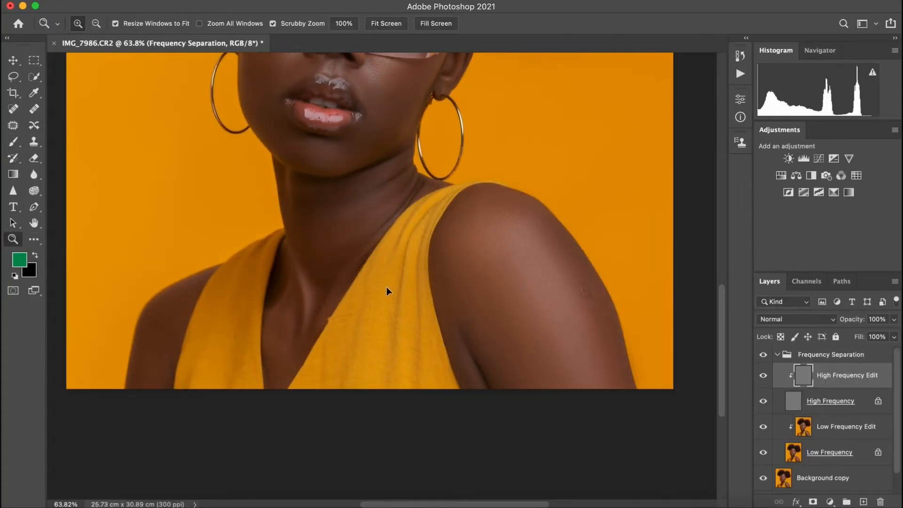
# Collapse the Frequency Separation group and compare the portrait with the group hidden and shown.
pyautogui.click(777, 355)
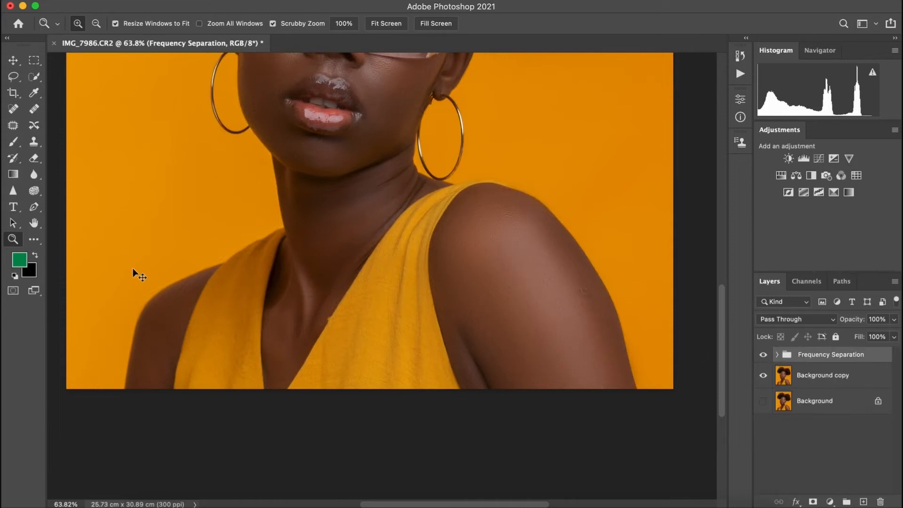
pyautogui.moveTo(485, 293); pyautogui.dragTo(357, 244)
pyautogui.moveTo(446, 146); pyautogui.dragTo(723, 310)
pyautogui.click(763, 356)
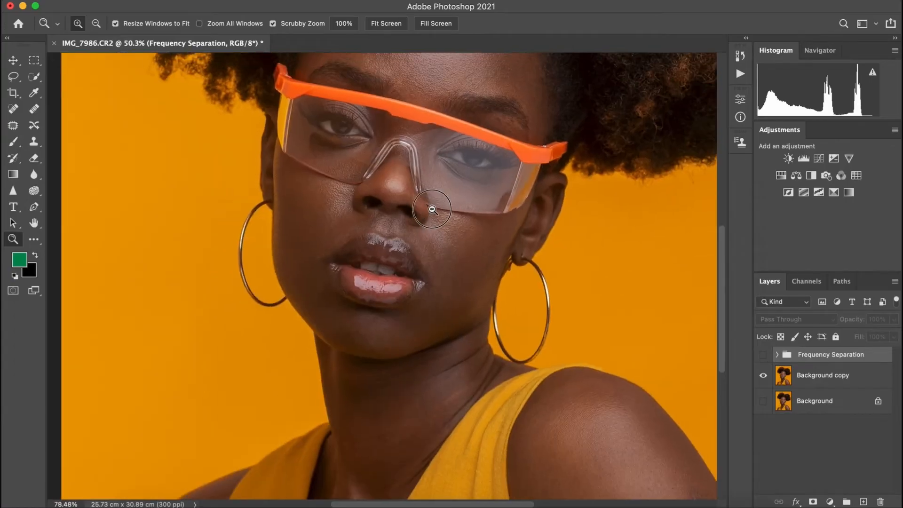
pyautogui.click(763, 356)
# Set the Frequency Separation group's opacity to 85%.
pyautogui.click(892, 337)
pyautogui.moveTo(889, 335); pyautogui.dragTo(883, 336)
pyautogui.doubleClick(874, 320)
pyautogui.write('85')
pyautogui.press('Return')
pyautogui.moveTo(399, 188); pyautogui.dragTo(357, 183)
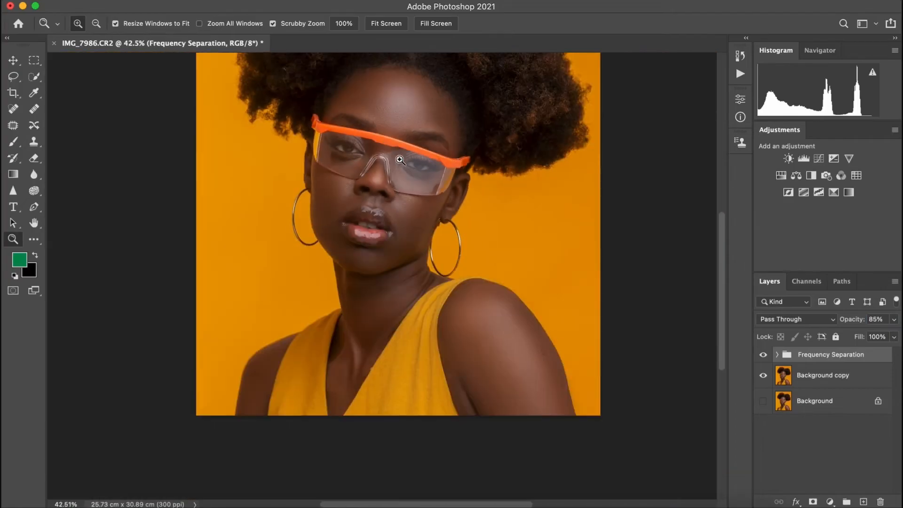
# Merge the visible Frequency Separation group and Background copy into one layer, leaving the hidden Background separate.
pyautogui.click(895, 281)
pyautogui.click(743, 415)
pyautogui.moveTo(572, 374); pyautogui.dragTo(475, 394)
pyautogui.click(288, 1)
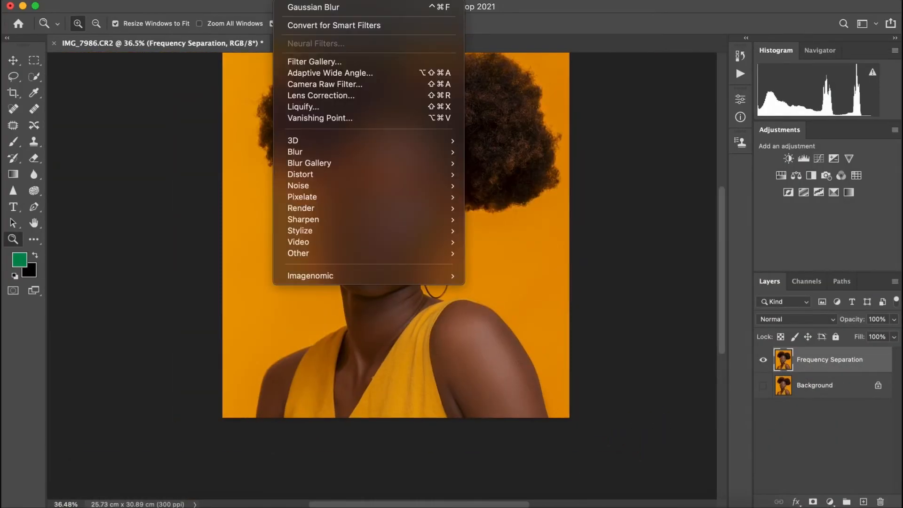
pyautogui.click(256, 2)
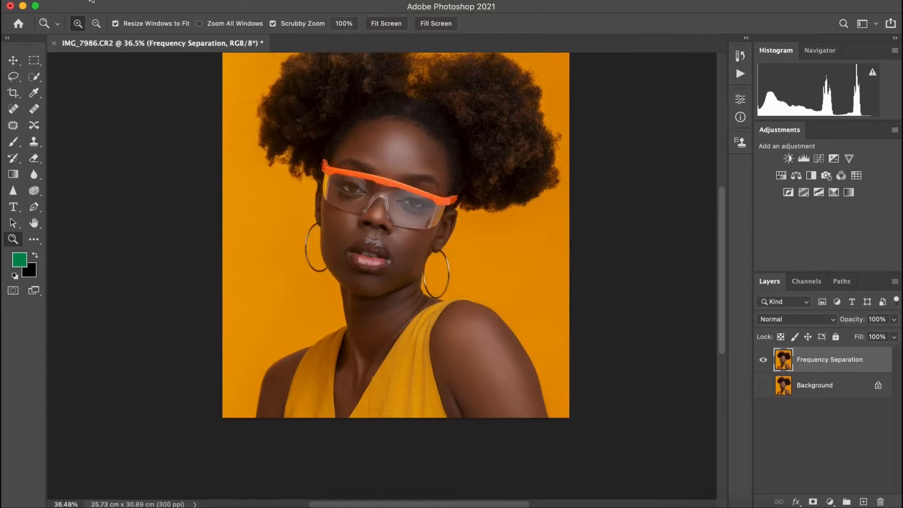
pyautogui.click(598, 506)
pyautogui.click(120, 0)
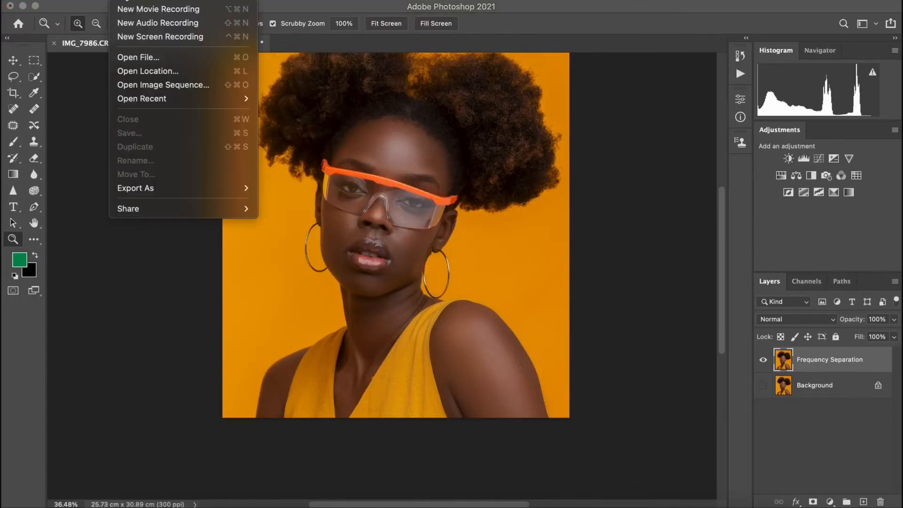
pyautogui.click(105, 145)
pyautogui.click(94, 1)
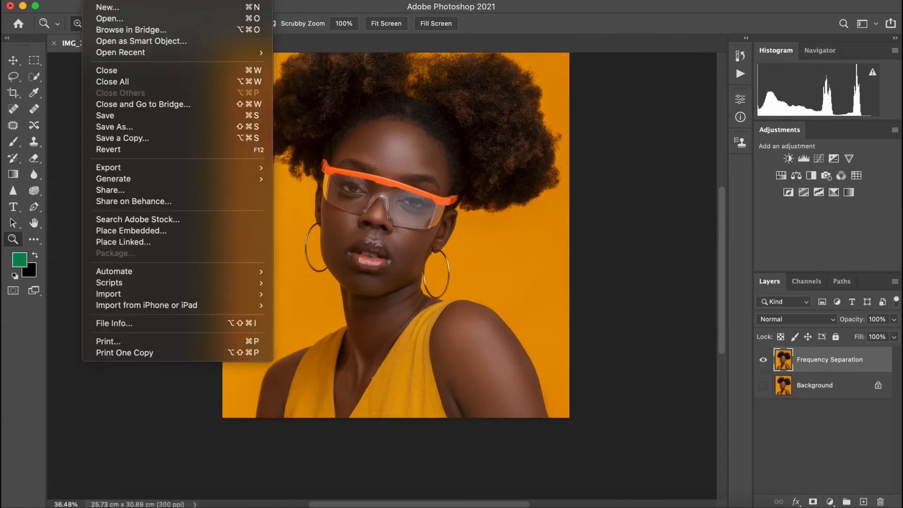
# Open the Liquify filter for the merged Frequency Separation layer.
pyautogui.moveTo(288, 2)
pyautogui.moveTo(316, 202)
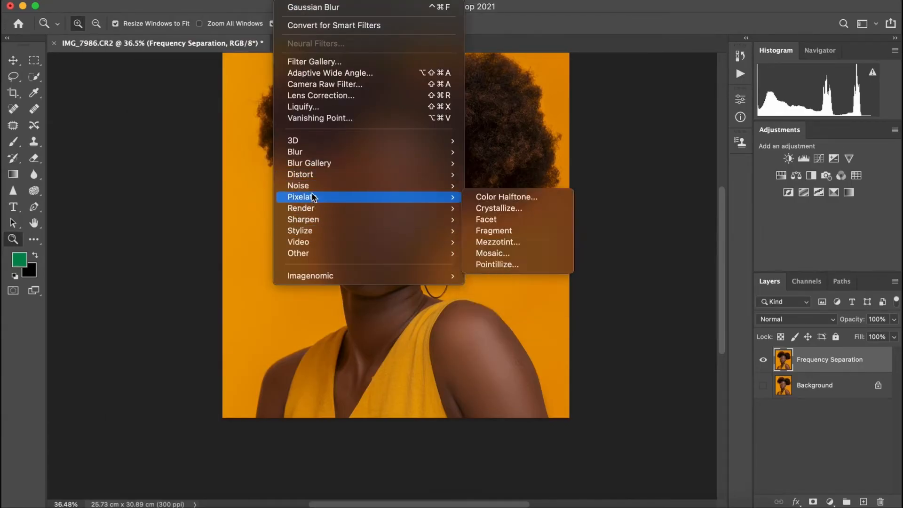
pyautogui.moveTo(313, 187)
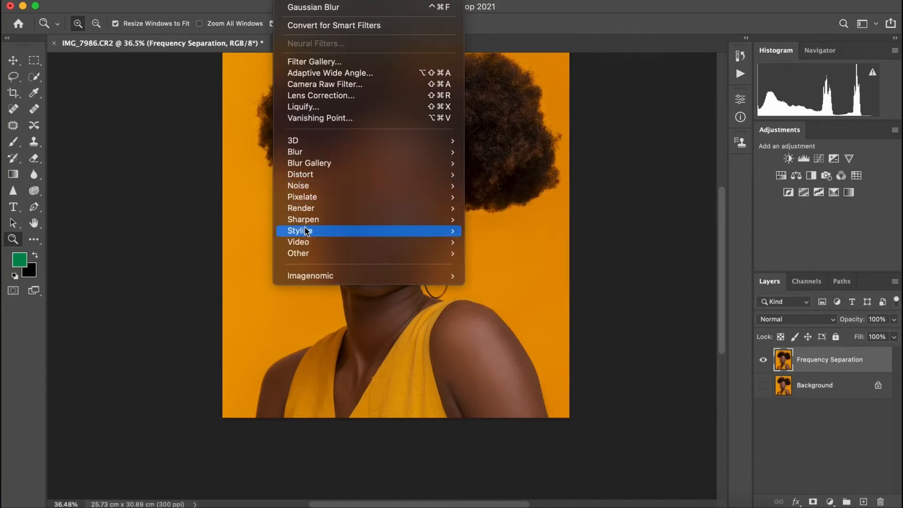
pyautogui.click(308, 108)
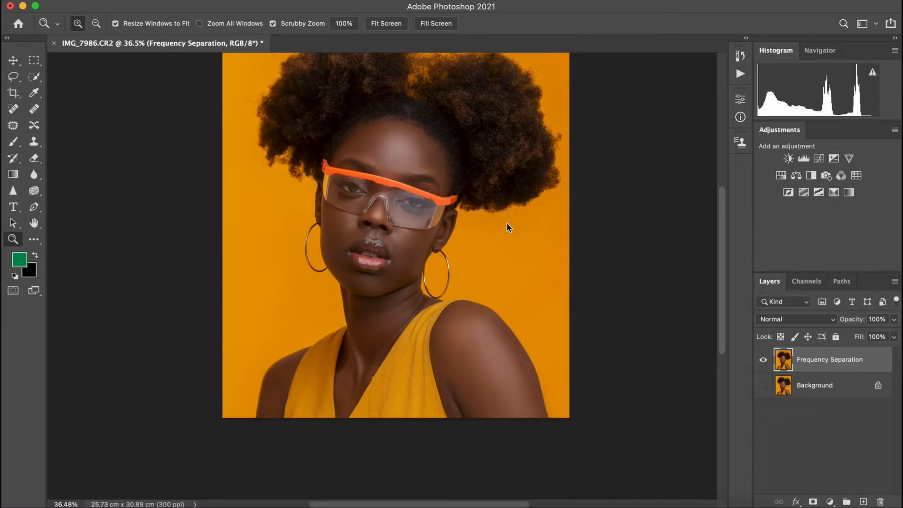
pyautogui.press('super+shift+x')
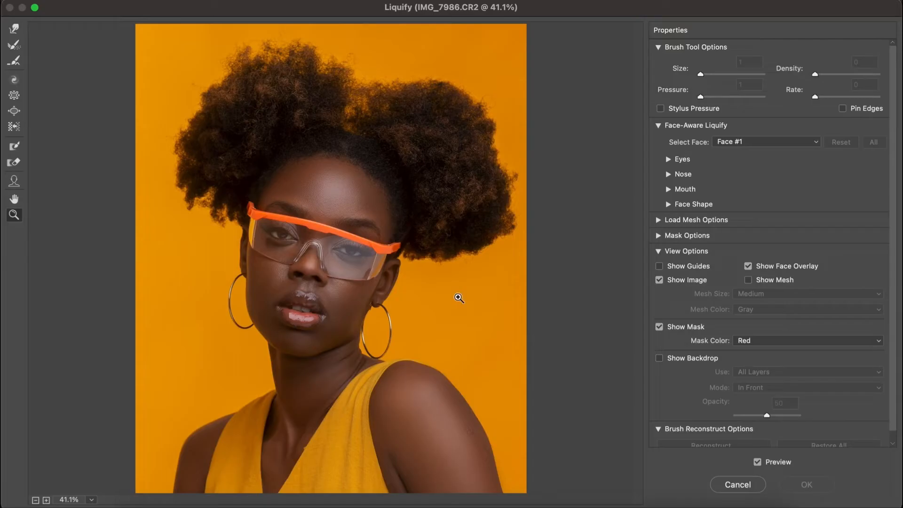
# Reshape the outer contour of the near upper arm with the Forward Warp tool, enlarging the brush to 500.
pyautogui.moveTo(397, 301); pyautogui.dragTo(387, 288)
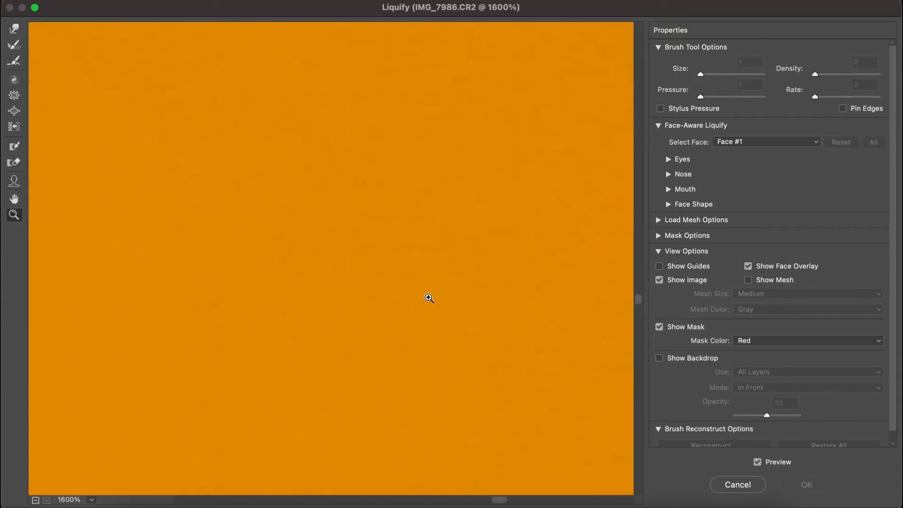
pyautogui.press('alt')
pyautogui.press('alt')
pyautogui.keyDown('alt'); pyautogui.click(428, 295); pyautogui.keyUp('alt')
pyautogui.keyDown('alt'); pyautogui.click(431, 295); pyautogui.keyUp('alt')
pyautogui.keyDown('alt'); pyautogui.click(431, 294); pyautogui.keyUp('alt')
pyautogui.keyDown('alt'); pyautogui.click(432, 291); pyautogui.keyUp('alt')
pyautogui.keyDown('alt'); pyautogui.click(480, 339); pyautogui.keyUp('alt')
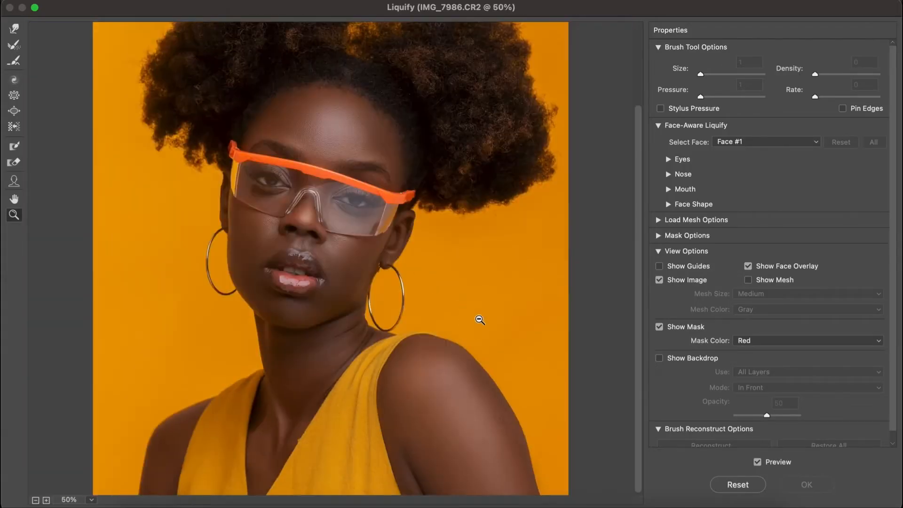
pyautogui.keyDown('alt'); pyautogui.click(501, 447); pyautogui.keyUp('alt')
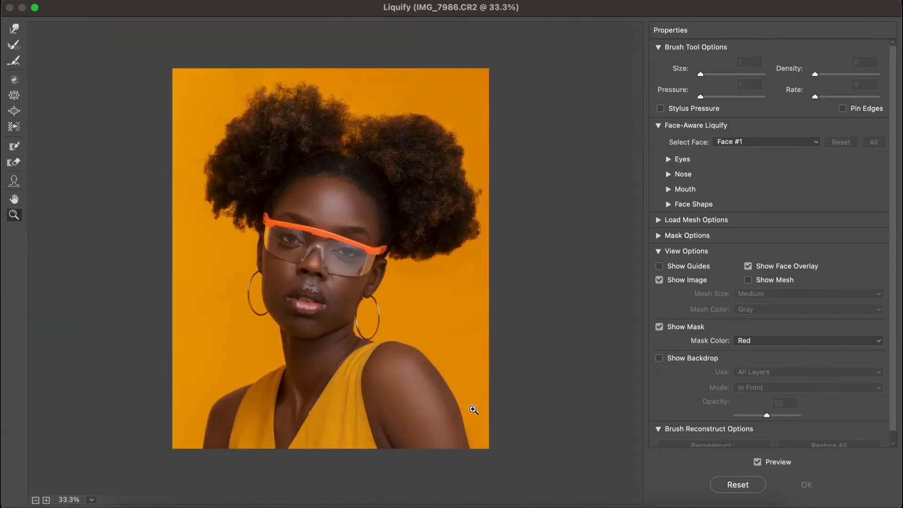
pyautogui.click(15, 31)
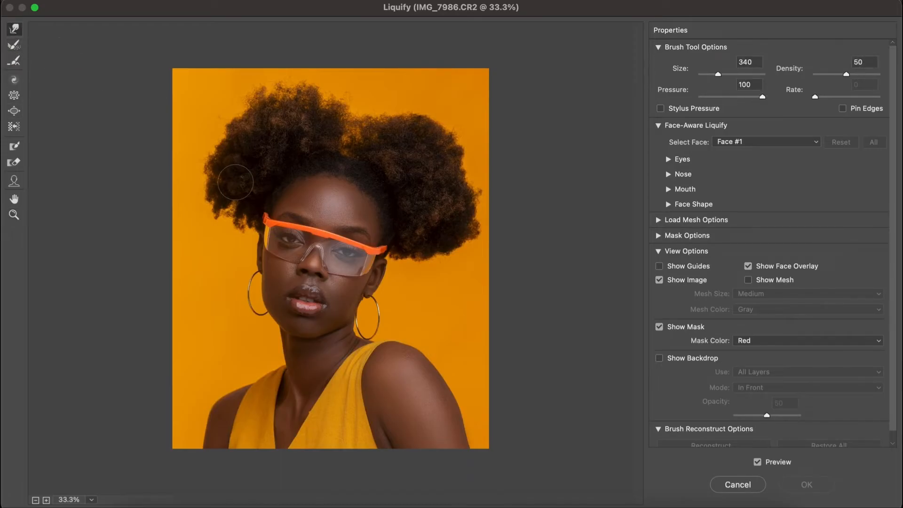
pyautogui.press(']')
pyautogui.press(']')
pyautogui.moveTo(456, 402); pyautogui.dragTo(453, 408)
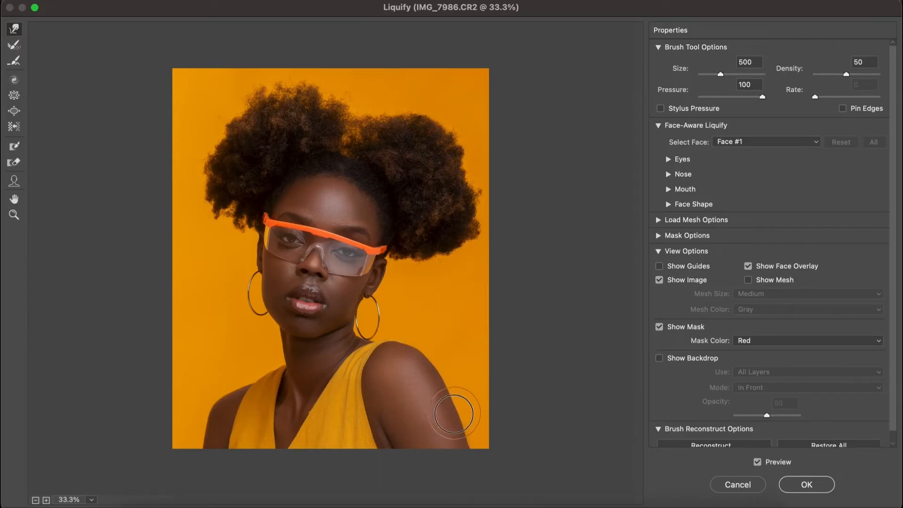
pyautogui.press('alt')
pyautogui.press('[')
pyautogui.press('[')
pyautogui.press('super+space')
# Compare the portrait with and without the Liquify changes and apply the filter.
pyautogui.click(758, 462)
pyautogui.click(758, 463)
pyautogui.click(758, 462)
pyautogui.click(758, 463)
pyautogui.click(807, 485)
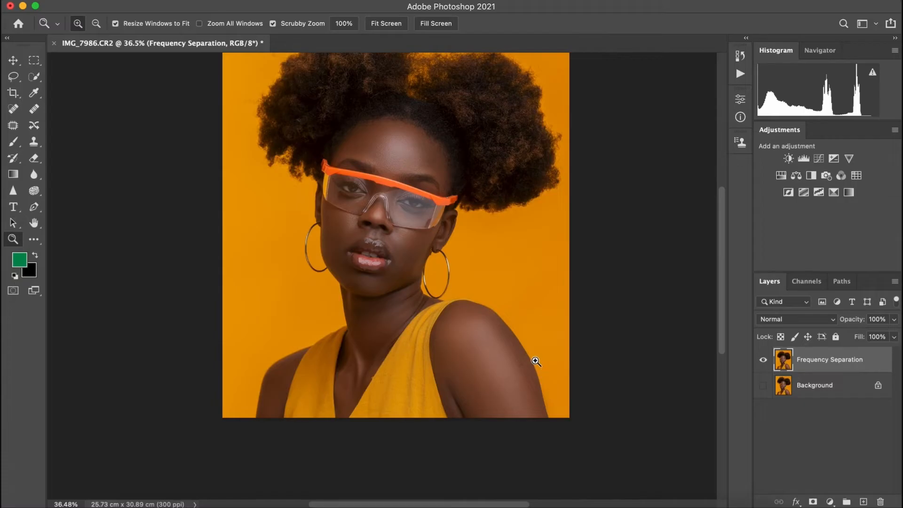
# Duplicate the Frequency Separation layer and hide the original beneath the copy.
pyautogui.moveTo(538, 355); pyautogui.dragTo(563, 339)
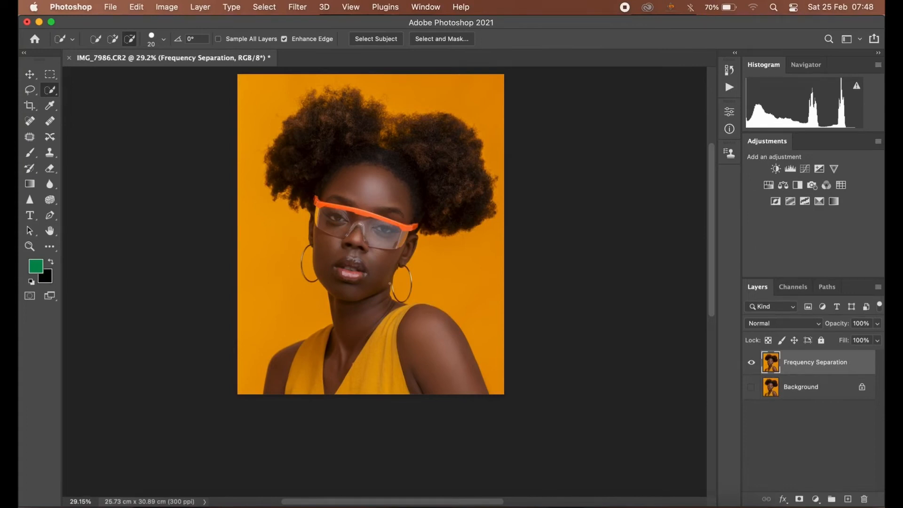
pyautogui.moveTo(814, 370); pyautogui.dragTo(849, 498)
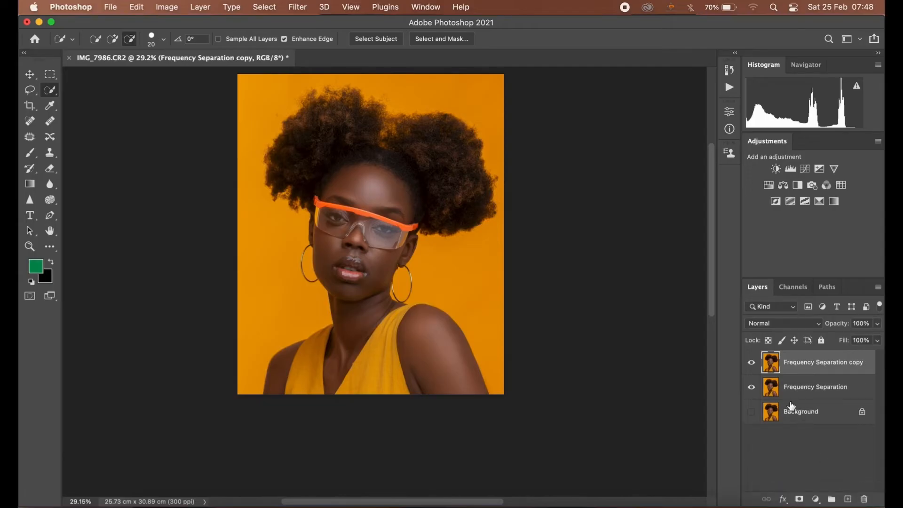
pyautogui.click(751, 387)
# Select the forehead skin above the glasses with the Quick Selection tool, excluding the orange frame.
pyautogui.click(113, 39)
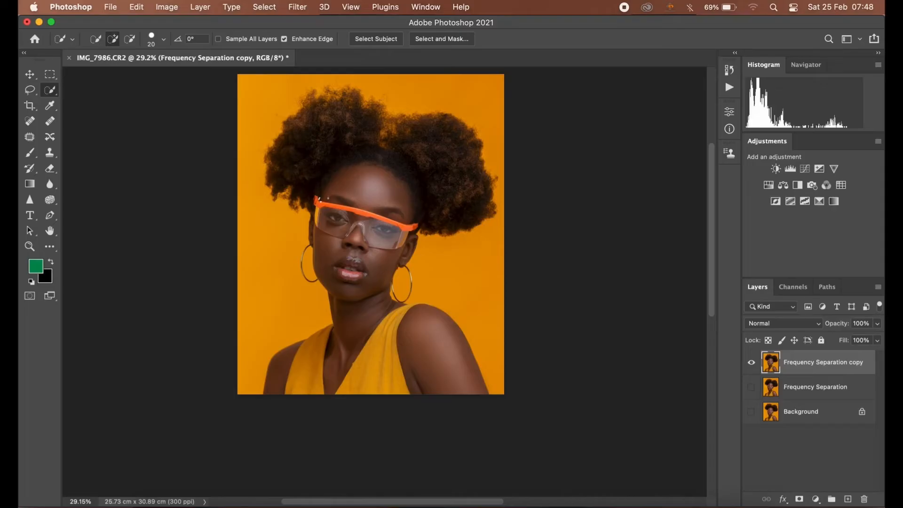
pyautogui.moveTo(353, 207)
pyautogui.mouseDown()
pyautogui.moveTo(404, 222)
pyautogui.moveTo(411, 212)
pyautogui.moveTo(402, 183)
pyautogui.moveTo(360, 167)
pyautogui.mouseUp()
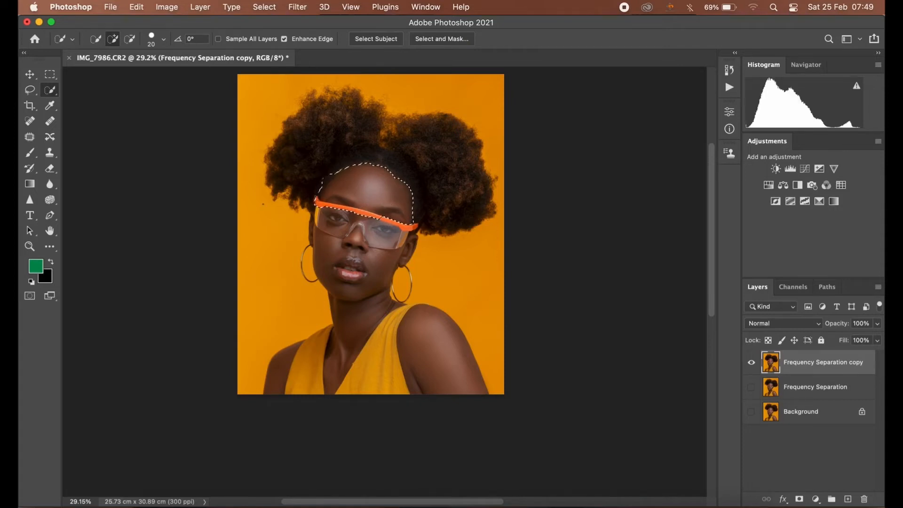
pyautogui.press('alt')
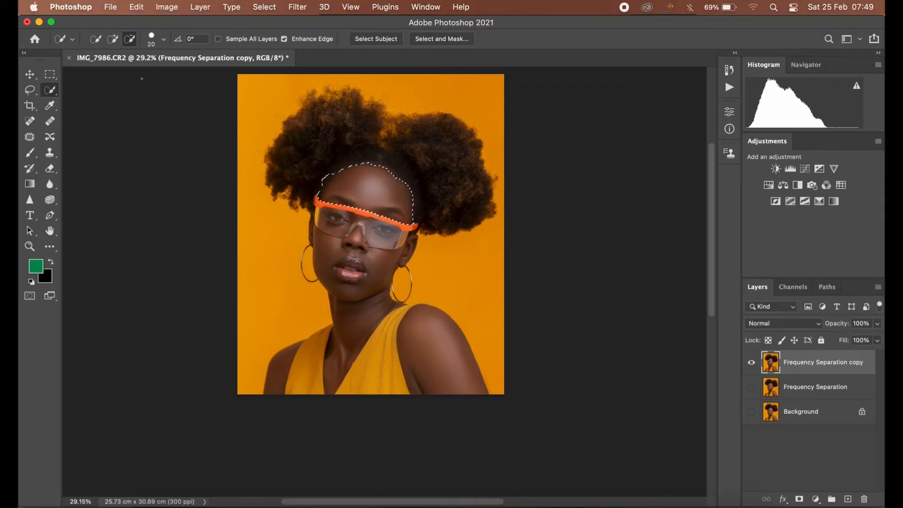
# Add the lower face, ears, neck and chest skin to the selection and subtract the spill around the hoop earring.
pyautogui.click(112, 39)
pyautogui.press('z')
pyautogui.moveTo(390, 303); pyautogui.dragTo(429, 295)
pyautogui.press('w')
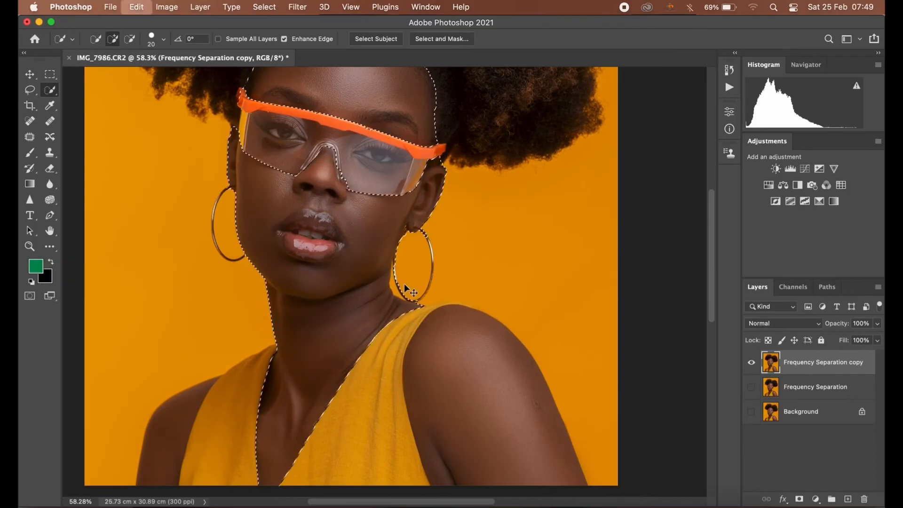
pyautogui.press('alt')
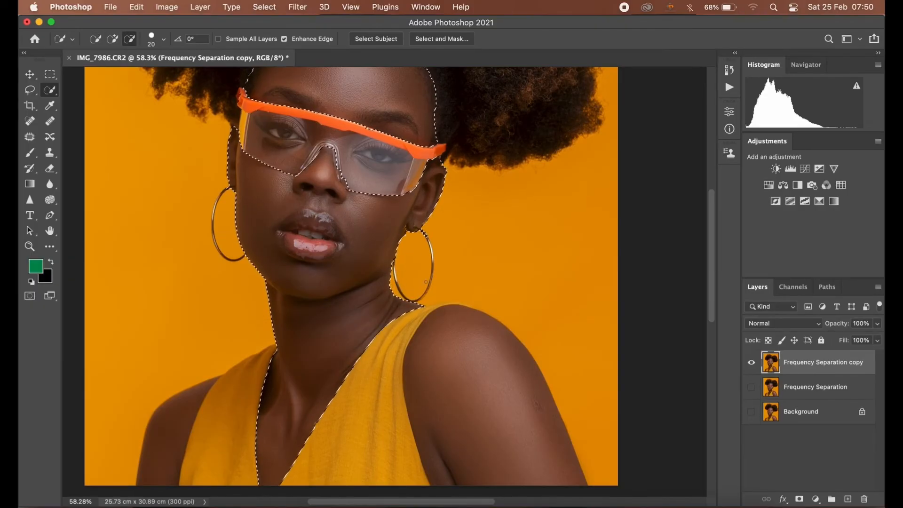
# Refine the selection around the glasses by subtracting the lens and nose-bridge areas.
pyautogui.press('z')
pyautogui.moveTo(397, 126); pyautogui.dragTo(417, 147)
pyautogui.press('w')
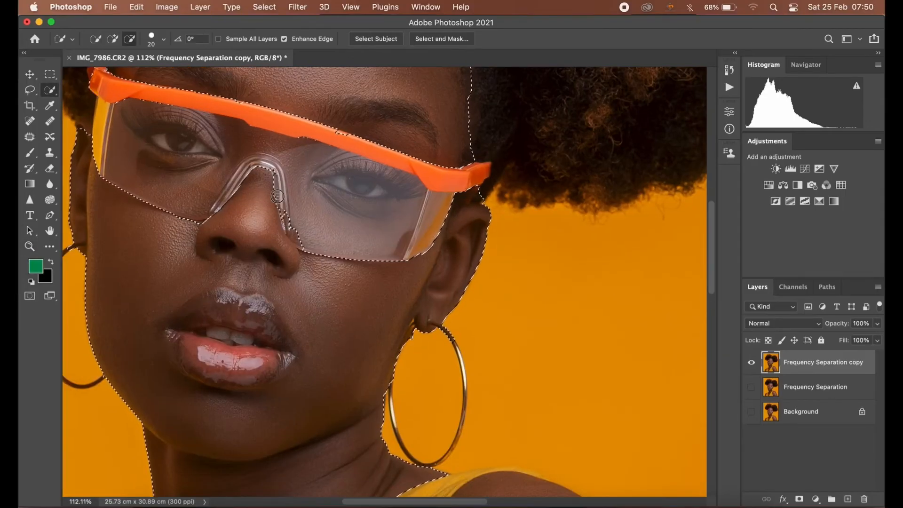
pyautogui.click(170, 116)
pyautogui.click(164, 105)
pyautogui.click(131, 104)
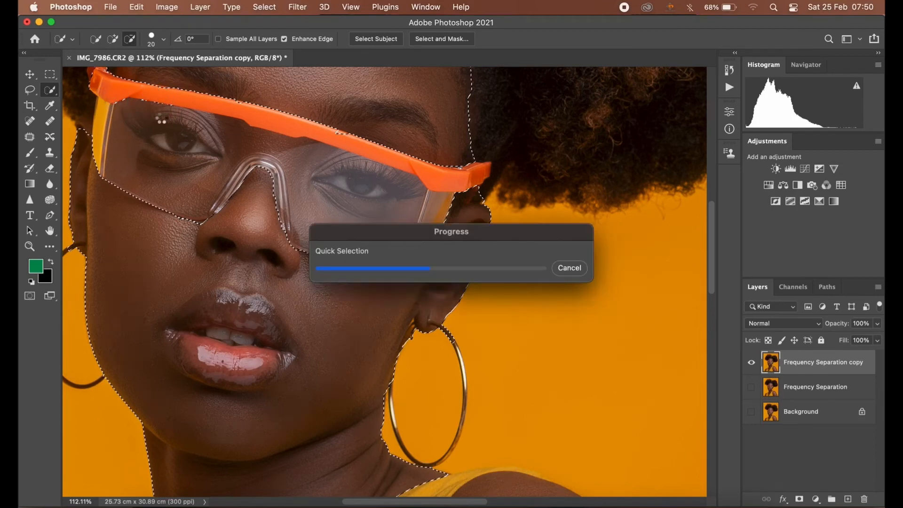
pyautogui.click(104, 105)
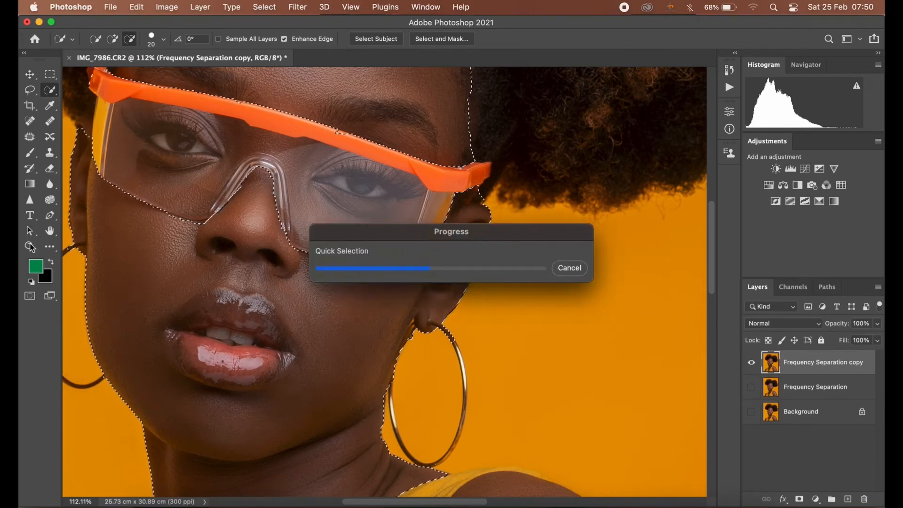
# Add the skin of both shoulders and upper arms to the selection.
pyautogui.press('z')
pyautogui.moveTo(245, 174); pyautogui.dragTo(67, 121)
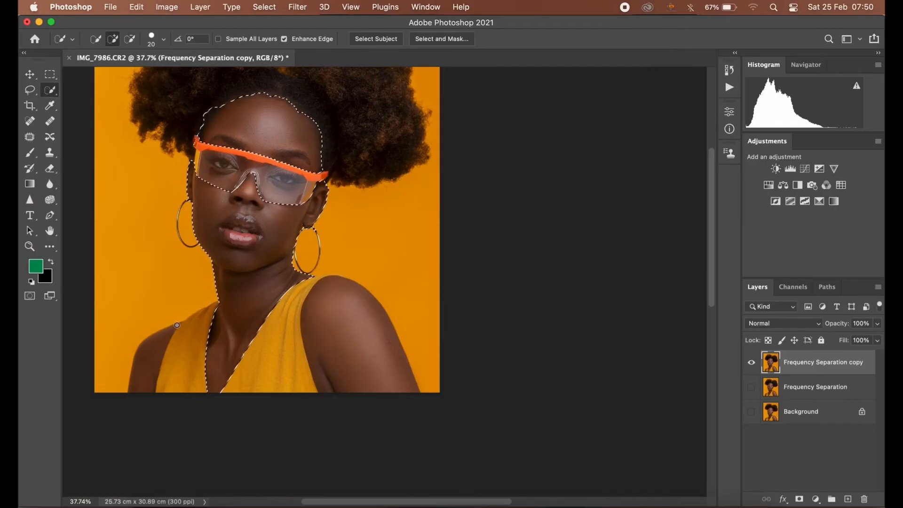
pyautogui.moveTo(153, 354); pyautogui.dragTo(139, 403)
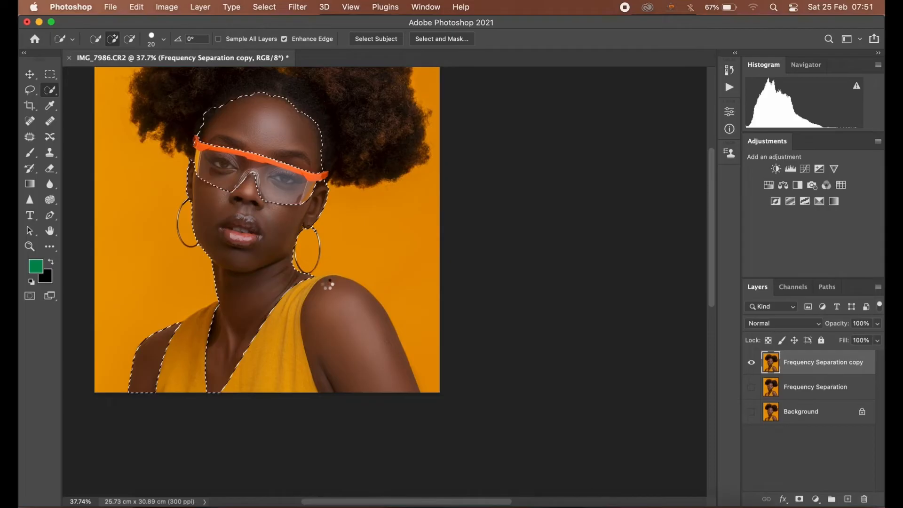
pyautogui.click(329, 284)
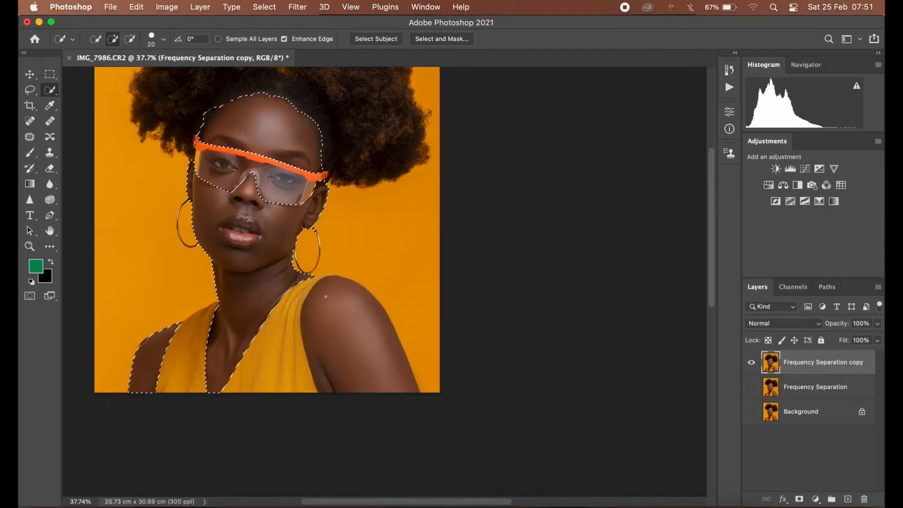
pyautogui.moveTo(346, 306); pyautogui.dragTo(406, 429)
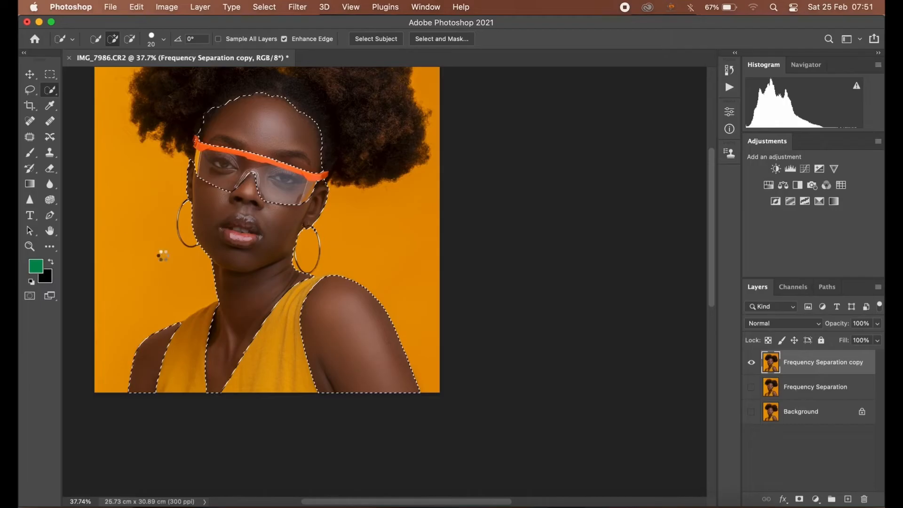
pyautogui.click(200, 267)
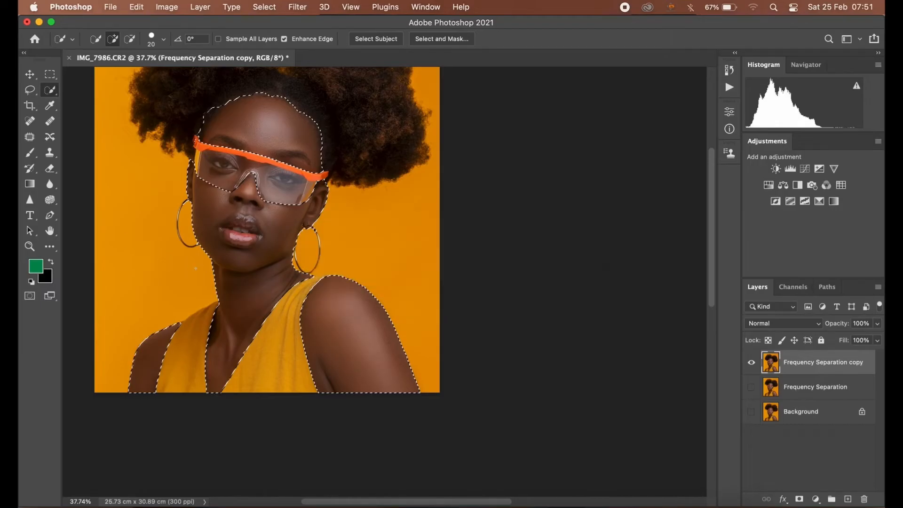
# Add a Hue/Saturation adjustment masked to the skin selection and clipped to the Frequency Separation copy layer.
pyautogui.press('z')
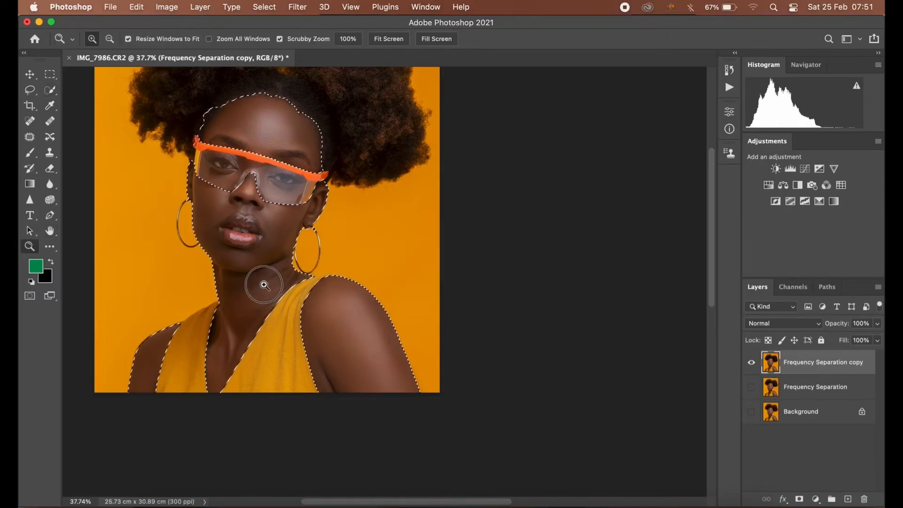
pyautogui.moveTo(262, 282); pyautogui.dragTo(240, 325)
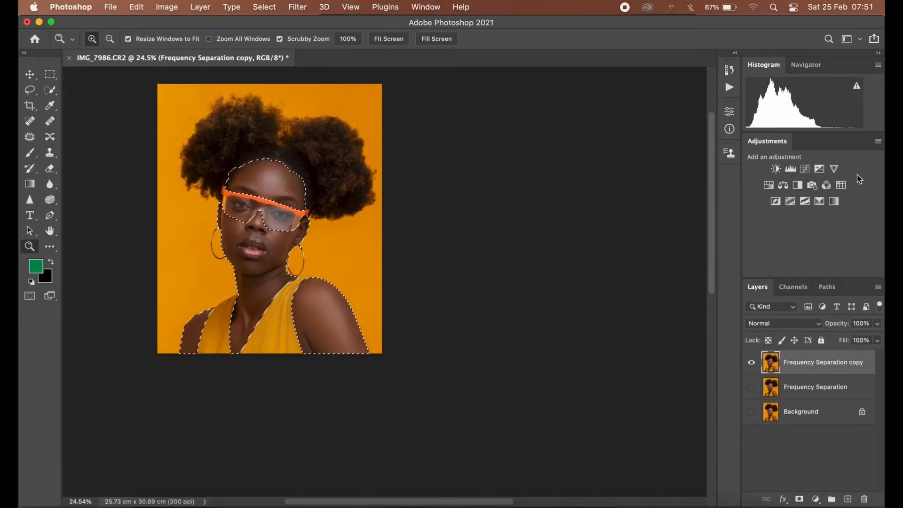
pyautogui.click(769, 186)
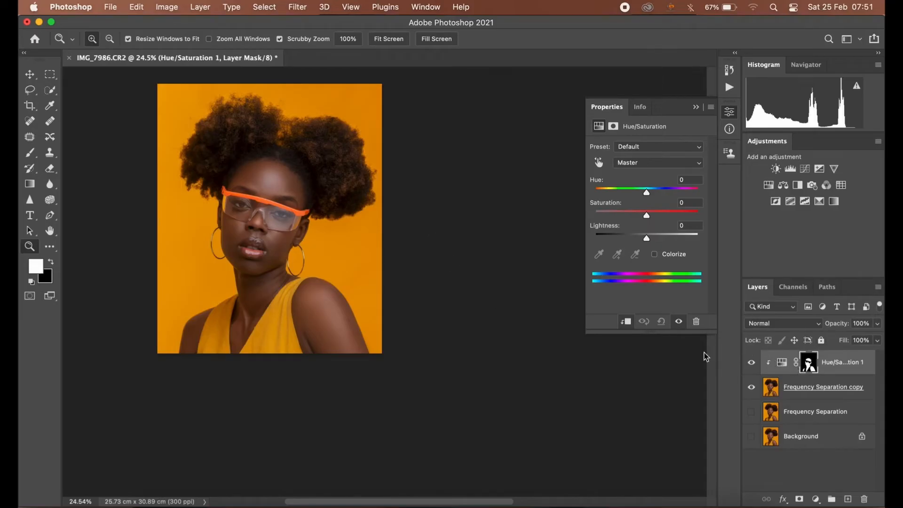
# Duplicate the masked Hue/Saturation 1 adjustment layer.
pyautogui.moveTo(260, 221); pyautogui.dragTo(293, 221)
pyautogui.moveTo(846, 365); pyautogui.dragTo(783, 451)
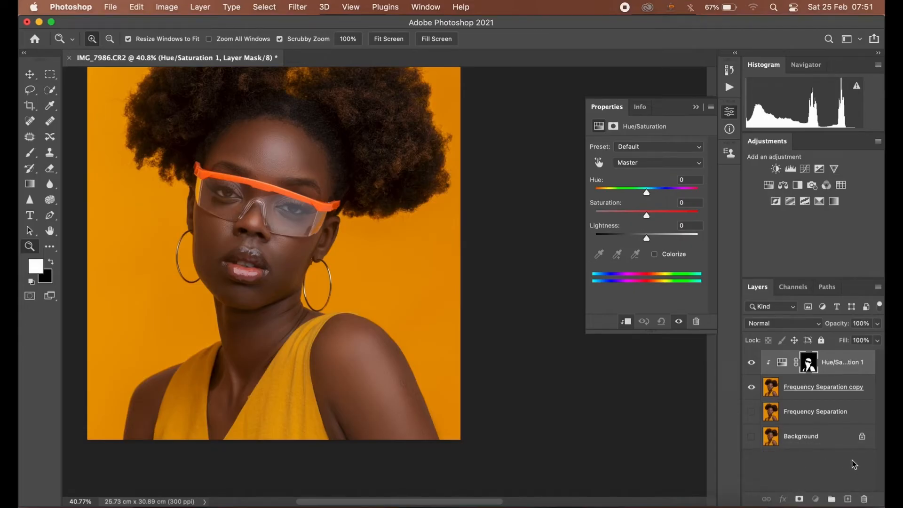
pyautogui.moveTo(832, 362); pyautogui.dragTo(849, 494)
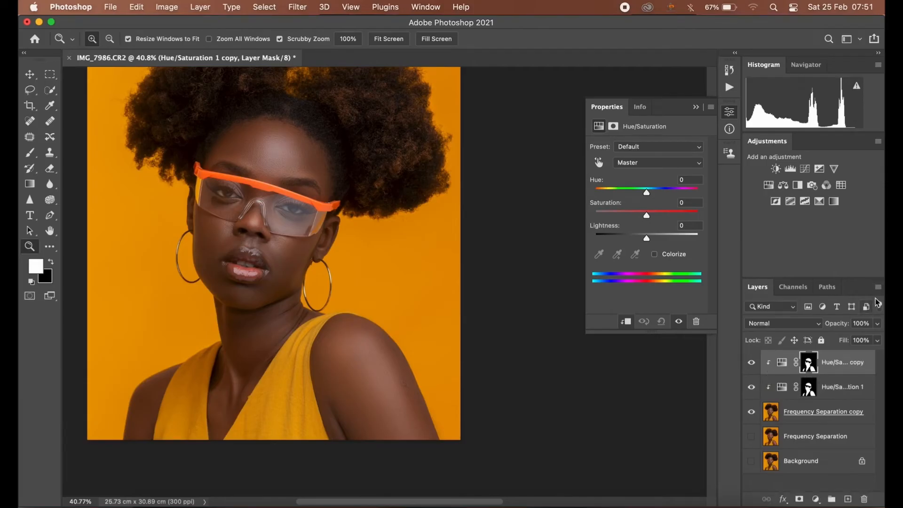
# Release both Hue/Saturation layers from the clipping mask and hide the original Hue/Saturation 1 layer.
pyautogui.click(878, 286)
pyautogui.click(812, 377)
pyautogui.click(821, 383)
pyautogui.click(878, 288)
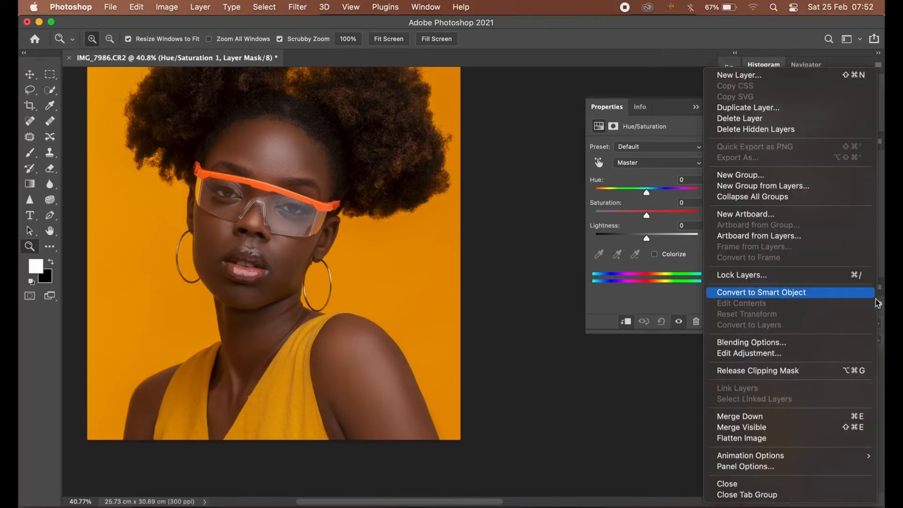
pyautogui.click(790, 370)
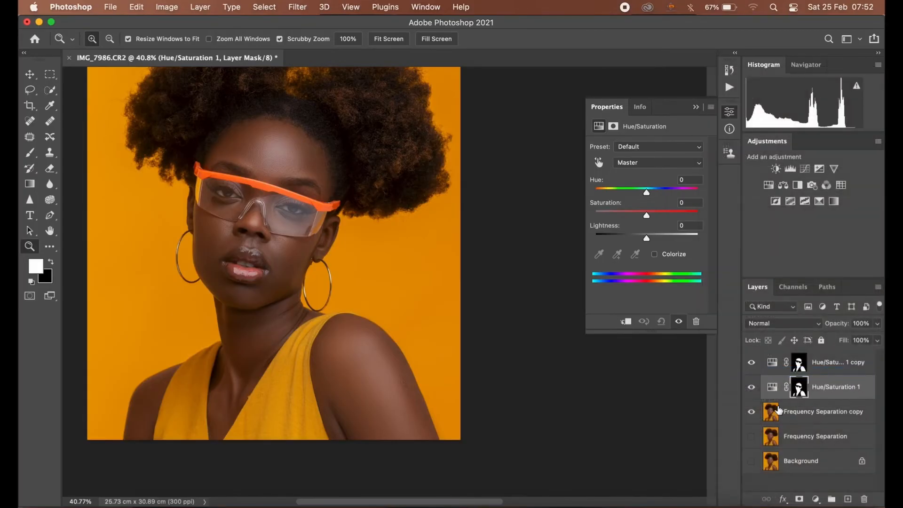
pyautogui.click(751, 385)
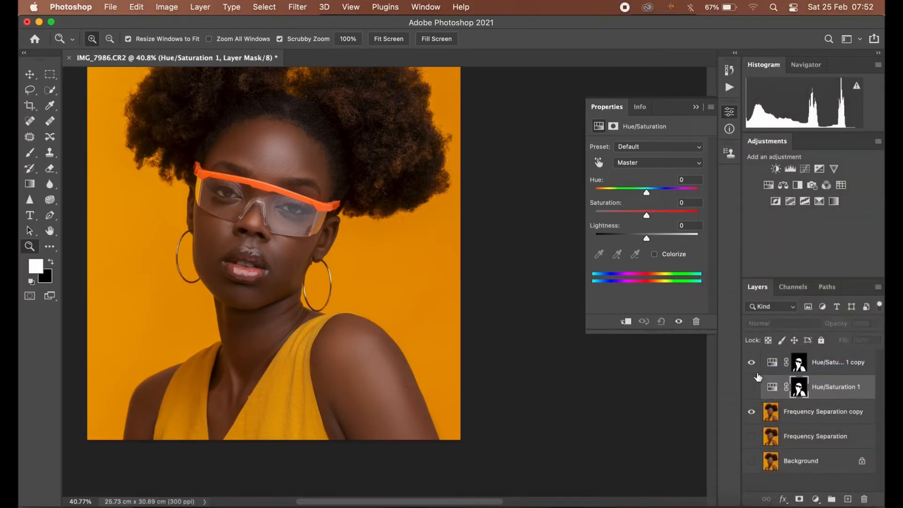
# Add a Curves adjustment above the Hue/Saturation copy and release its clipping mask.
pyautogui.click(814, 362)
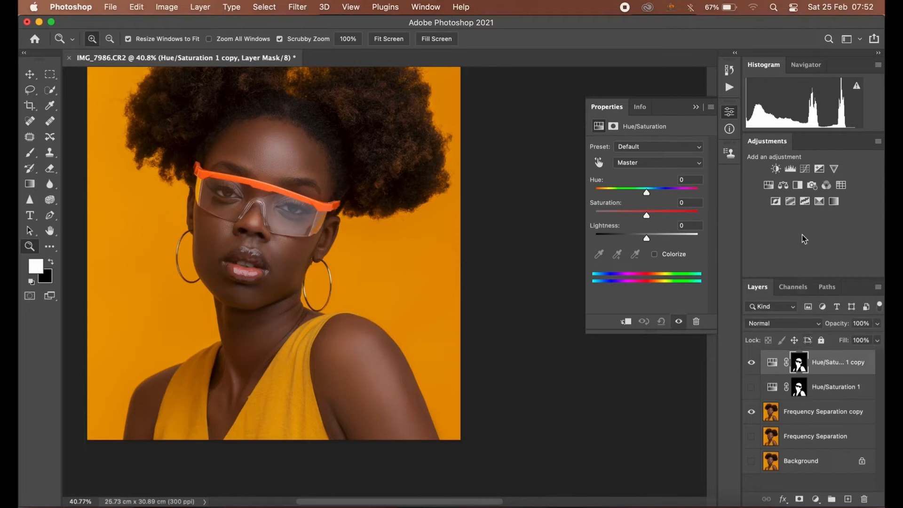
pyautogui.click(805, 169)
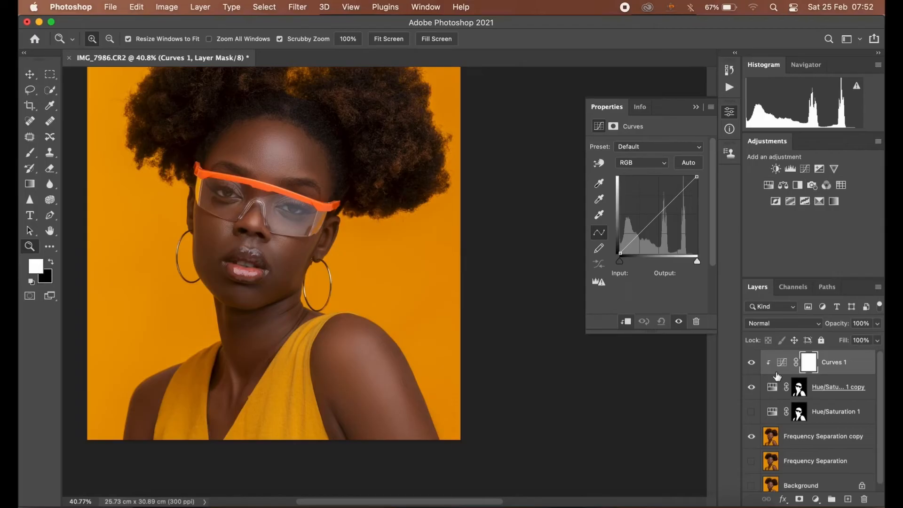
pyautogui.click(878, 287)
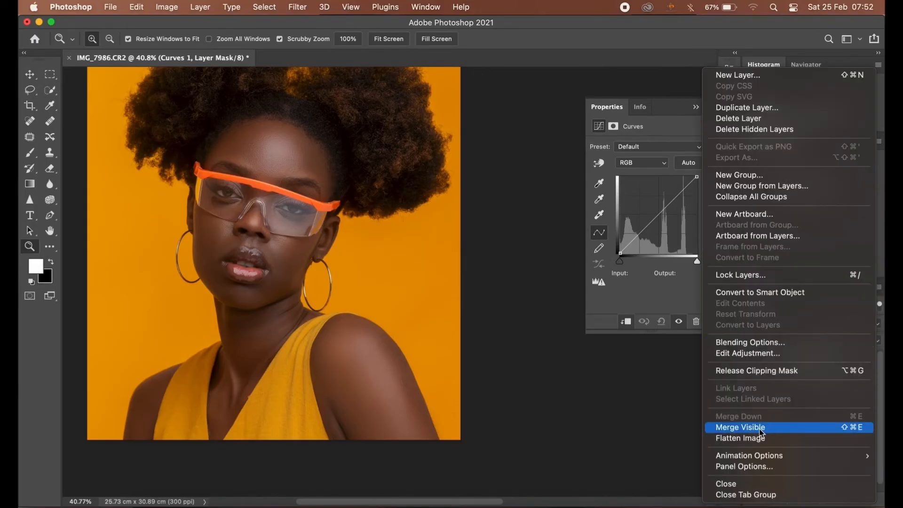
pyautogui.click(754, 372)
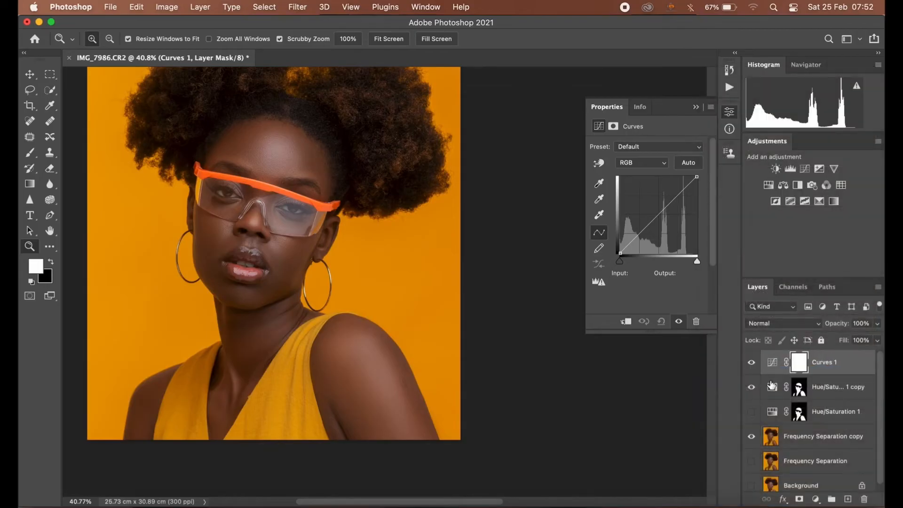
# Replace the Curves layer's mask with the skin mask from the Hue/Saturation copy and delete that copy.
pyautogui.moveTo(799, 387); pyautogui.dragTo(796, 369)
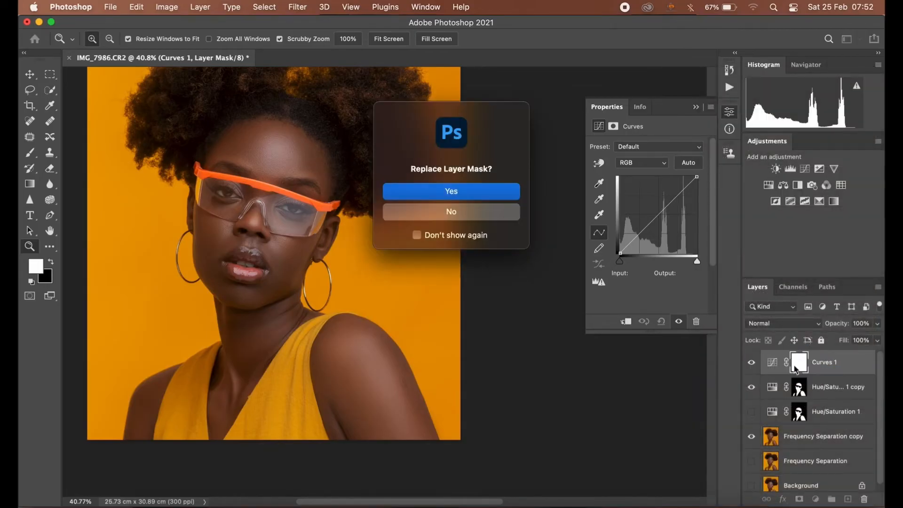
pyautogui.click(491, 193)
pyautogui.moveTo(809, 393); pyautogui.dragTo(864, 499)
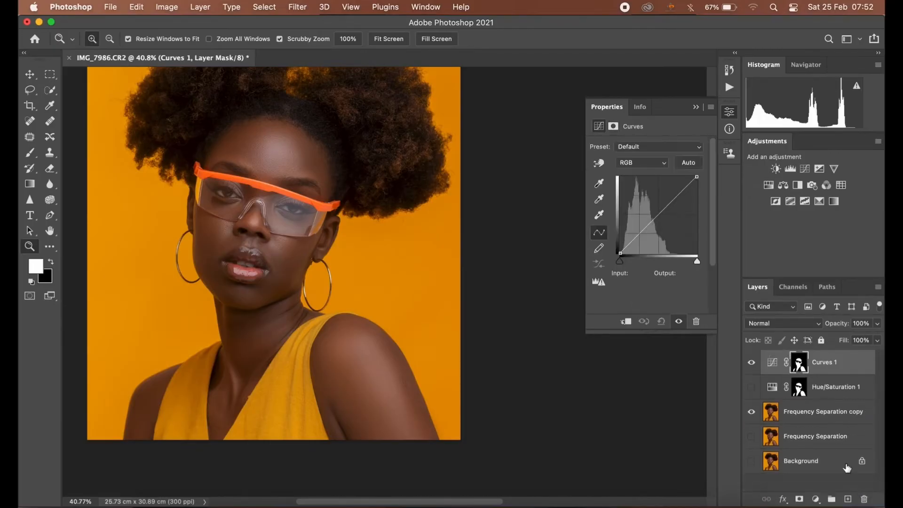
# Add a Gradient Map adjustment above a duplicate of the Curves layer and replace its mask with the duplicate's skin mask.
pyautogui.moveTo(829, 364); pyautogui.dragTo(849, 498)
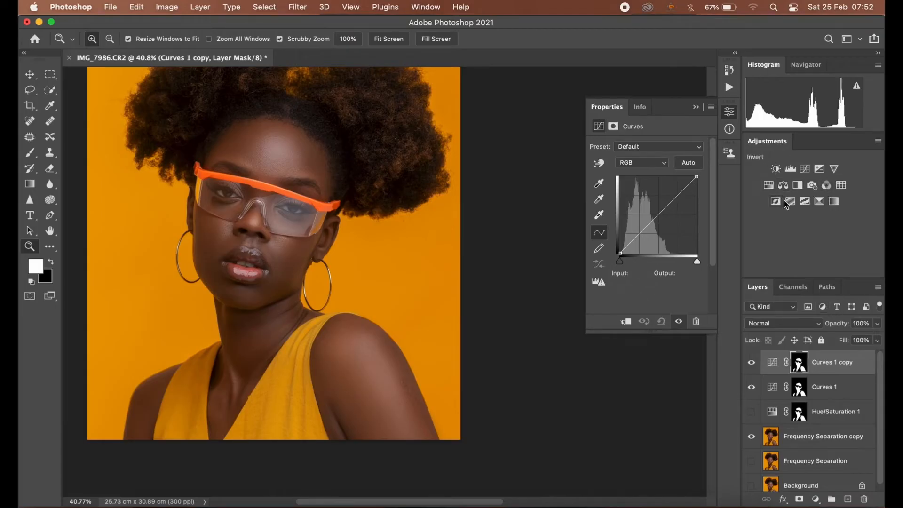
pyautogui.click(834, 202)
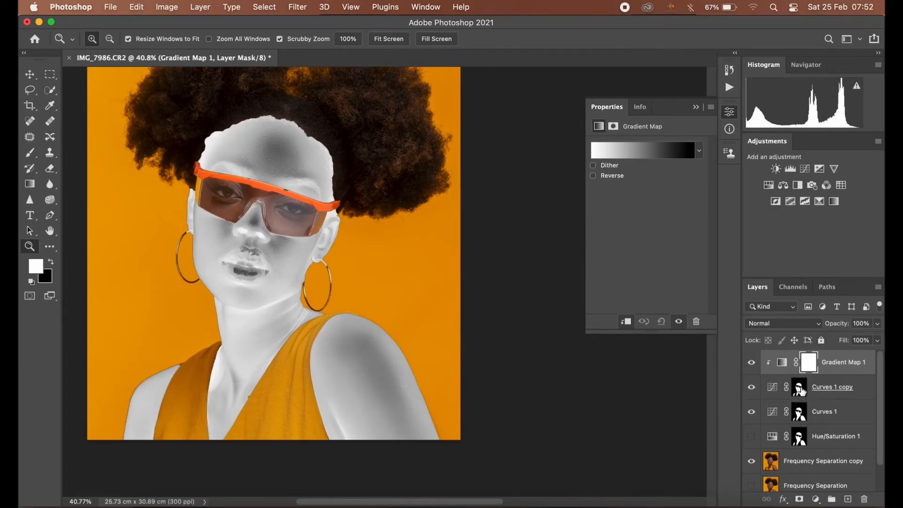
pyautogui.moveTo(800, 391); pyautogui.dragTo(807, 362)
pyautogui.click(518, 196)
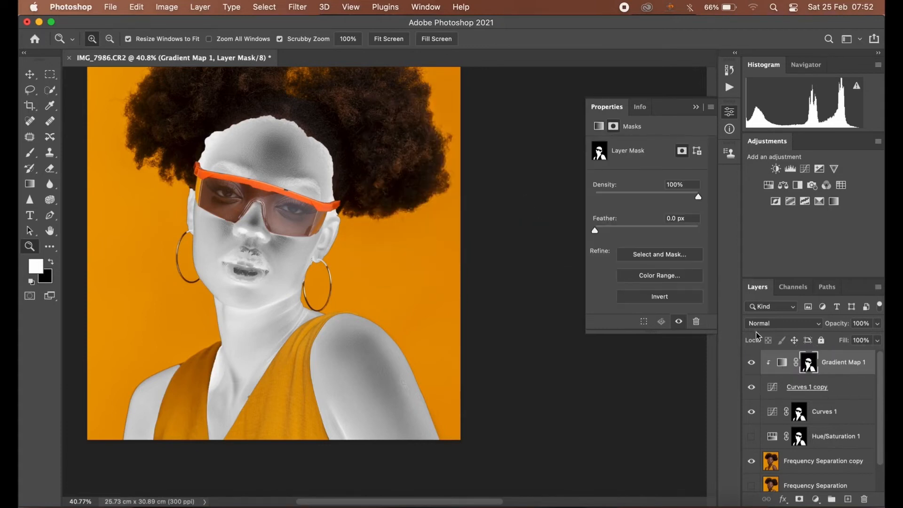
pyautogui.doubleClick(804, 387)
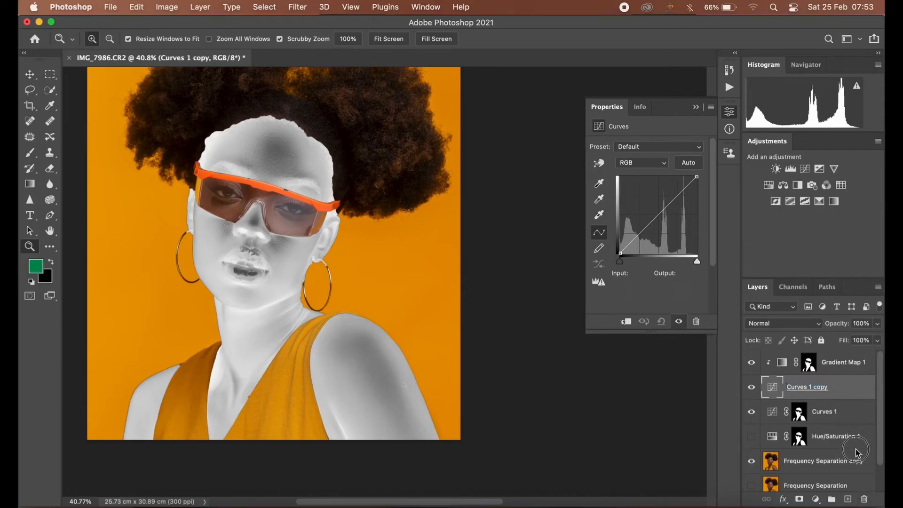
pyautogui.click(856, 390)
pyautogui.doubleClick(856, 390)
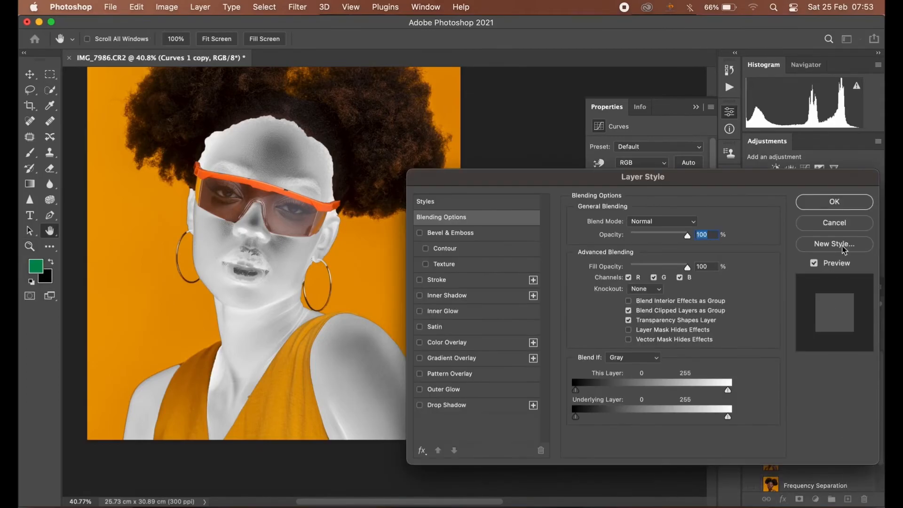
pyautogui.click(842, 224)
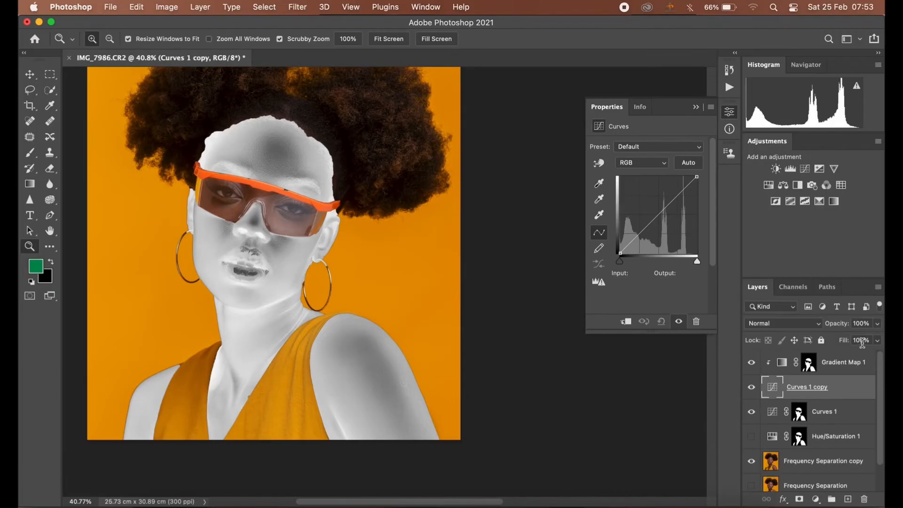
# Release the Gradient Map's clipping mask and delete the Curves 1 copy layer.
pyautogui.click(860, 357)
pyautogui.rightClick(859, 354)
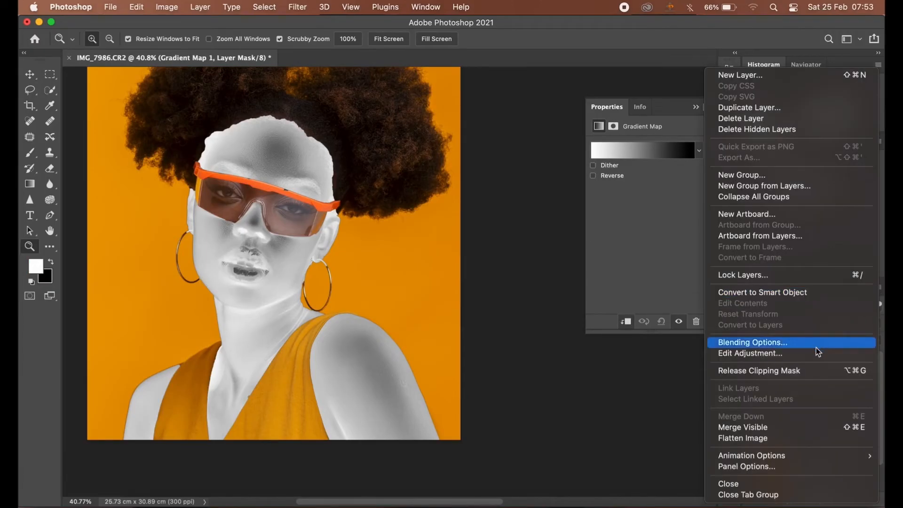
pyautogui.click(810, 370)
pyautogui.doubleClick(820, 387)
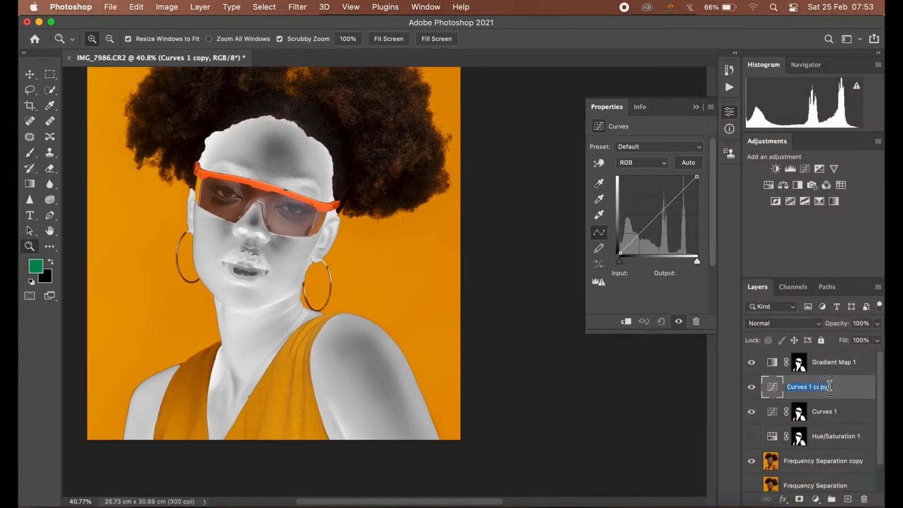
pyautogui.moveTo(858, 399); pyautogui.dragTo(864, 499)
# Show the Hue/Saturation 1 layer again and compare the portrait with the Gradient Map off and on.
pyautogui.click(752, 412)
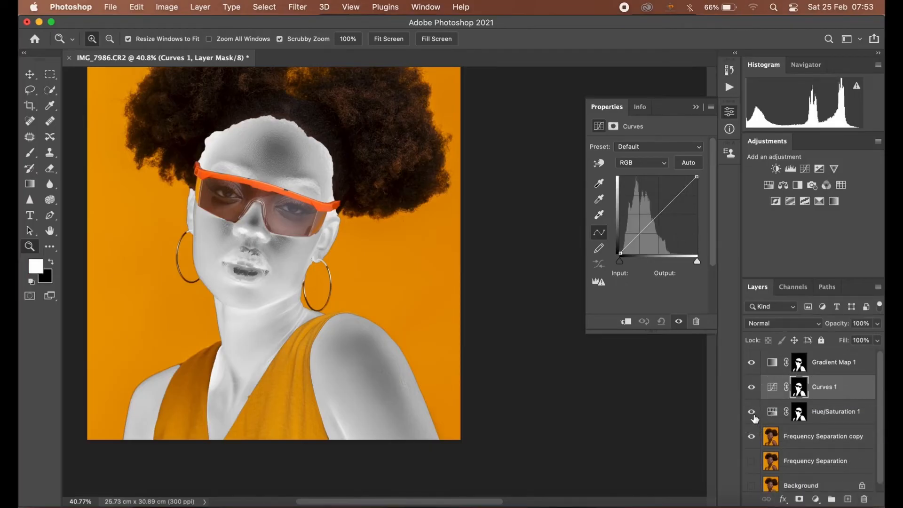
pyautogui.click(752, 363)
pyautogui.click(752, 363)
# Reverse the gradient of the Gradient Map 1 adjustment.
pyautogui.click(771, 362)
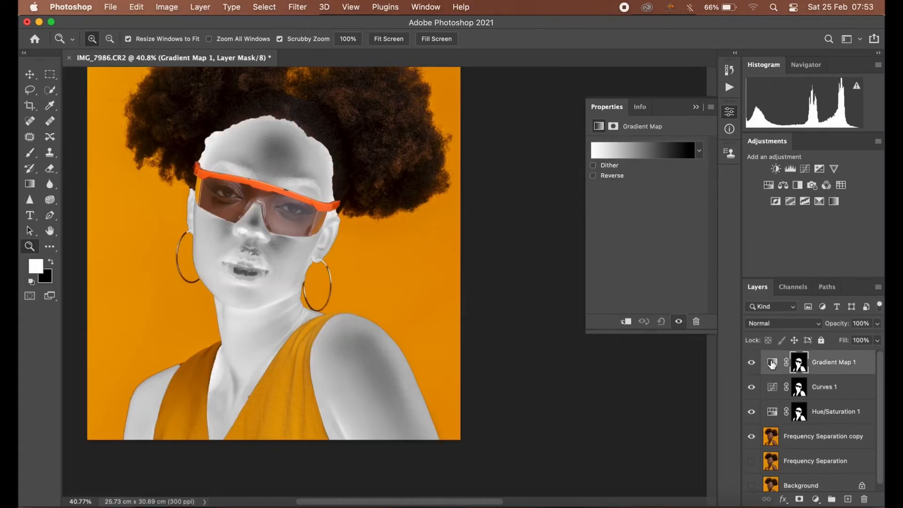
pyautogui.click(772, 363)
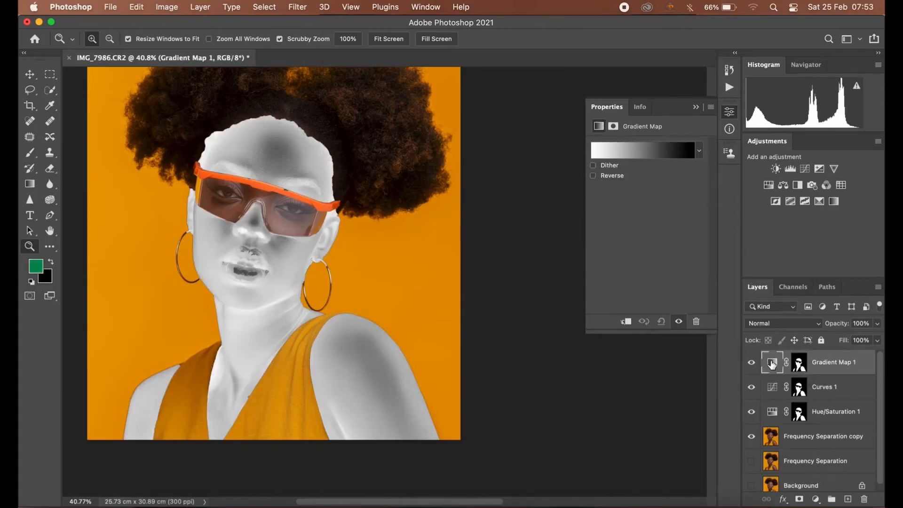
pyautogui.click(633, 149)
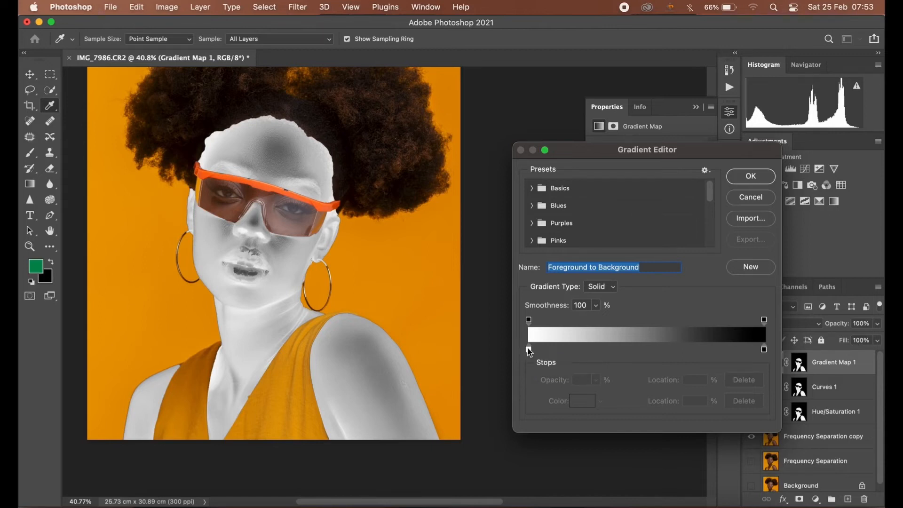
pyautogui.click(750, 178)
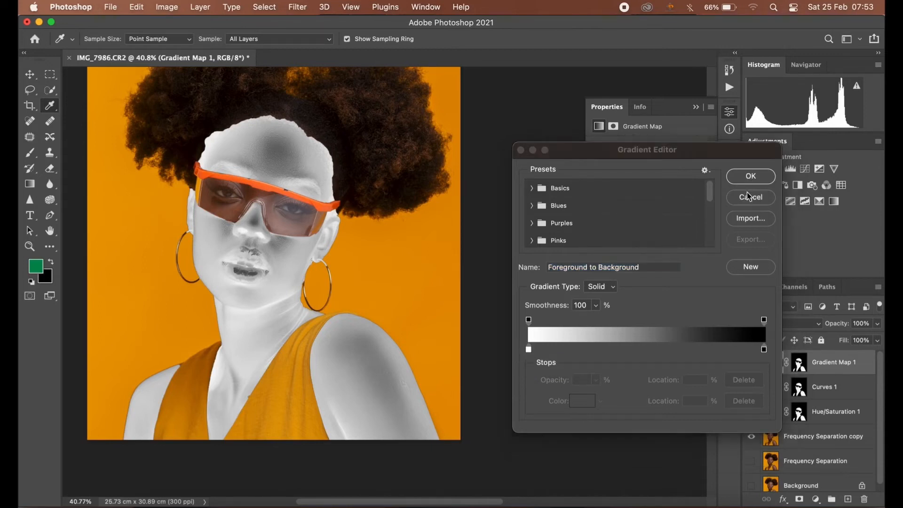
pyautogui.click(593, 176)
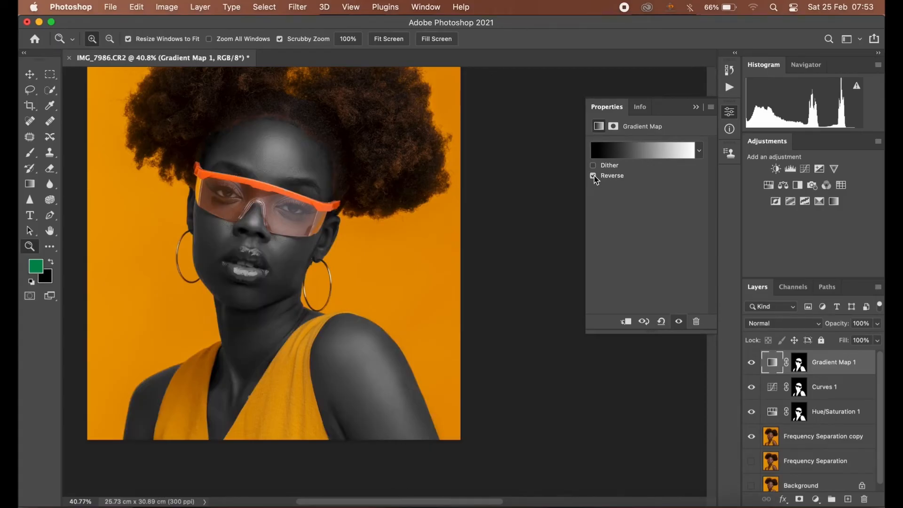
# Recolour the black stop of the Gradient Map's gradient to dark brown #331300.
pyautogui.click(622, 154)
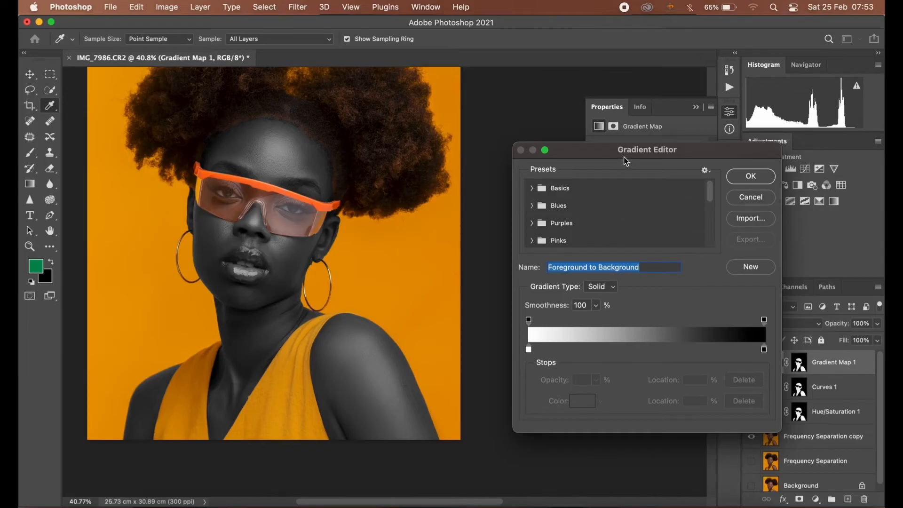
pyautogui.moveTo(529, 349); pyautogui.dragTo(428, 352)
pyautogui.press('super+z')
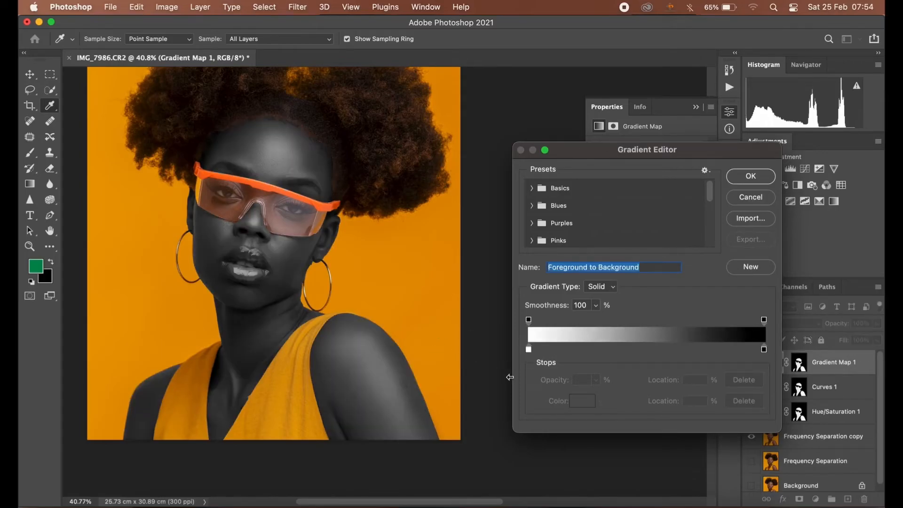
pyautogui.moveTo(529, 348); pyautogui.dragTo(471, 338)
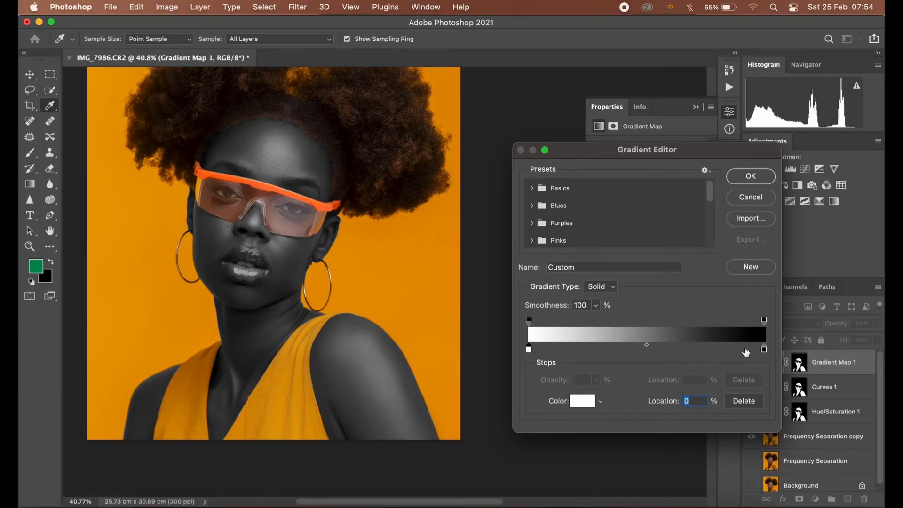
pyautogui.click(764, 349)
pyautogui.click(583, 405)
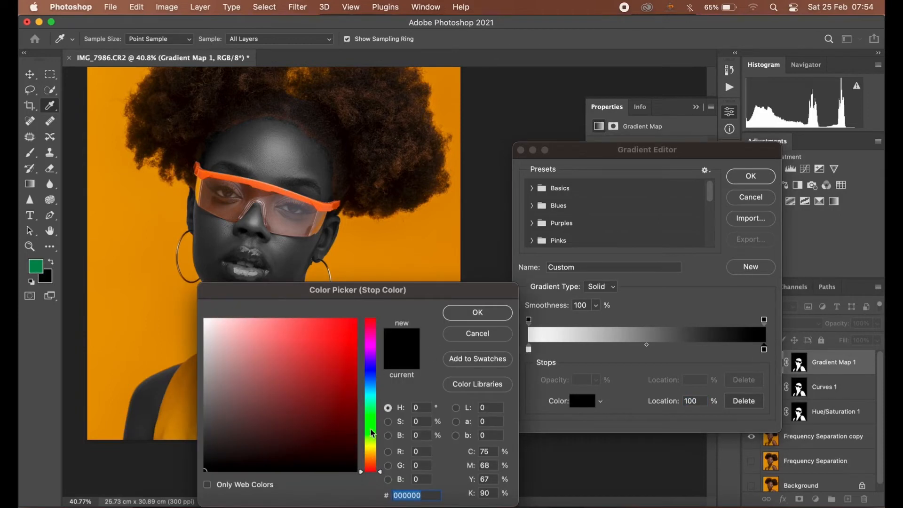
pyautogui.moveTo(369, 467); pyautogui.dragTo(371, 466)
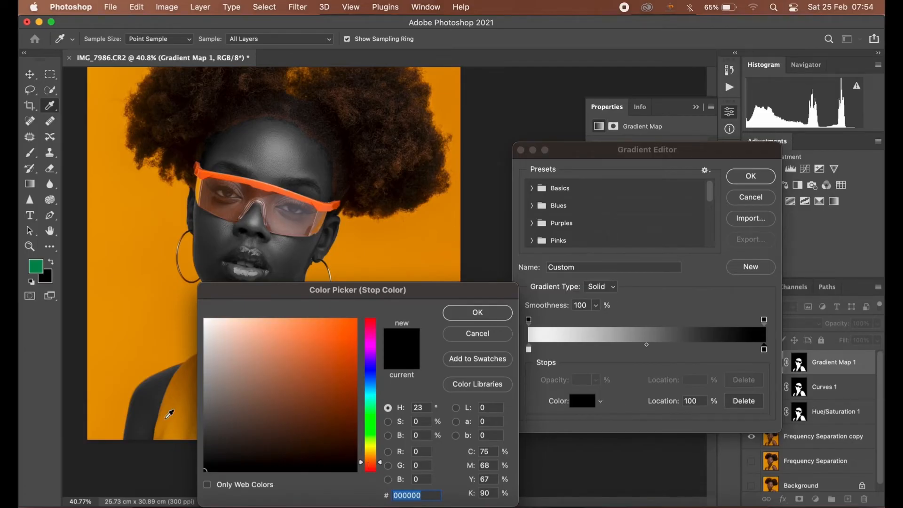
pyautogui.click(330, 441)
pyautogui.moveTo(346, 449)
pyautogui.mouseDown()
pyautogui.moveTo(360, 456)
pyautogui.moveTo(356, 435)
pyautogui.moveTo(364, 445)
pyautogui.mouseUp()
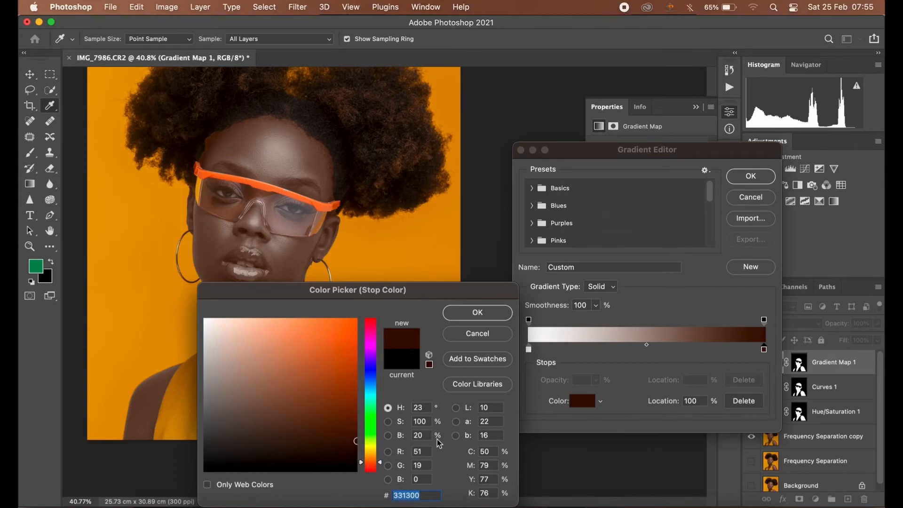
pyautogui.click(476, 313)
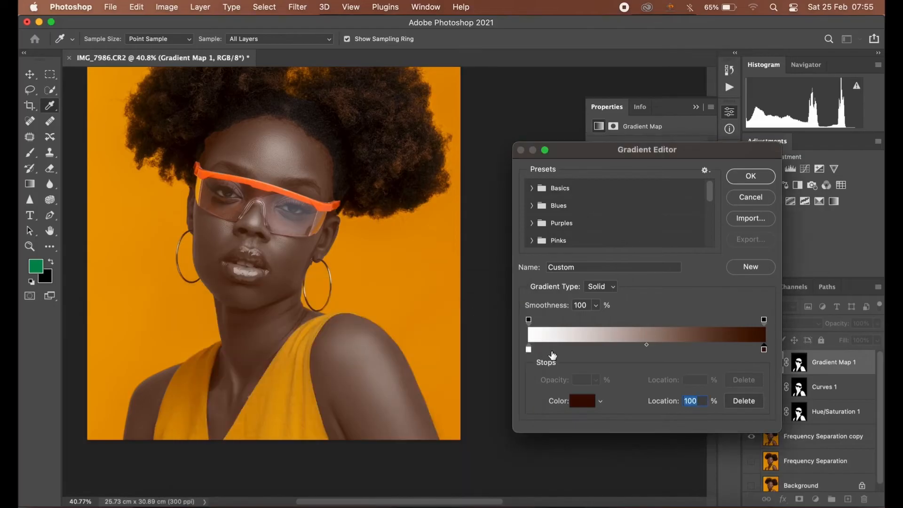
pyautogui.click(647, 346)
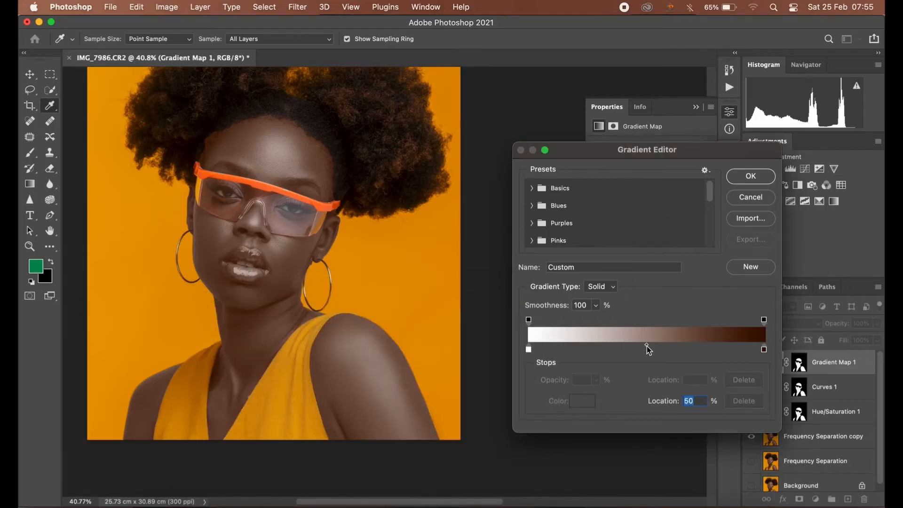
pyautogui.click(584, 400)
pyautogui.click(645, 345)
pyautogui.click(582, 401)
pyautogui.click(764, 350)
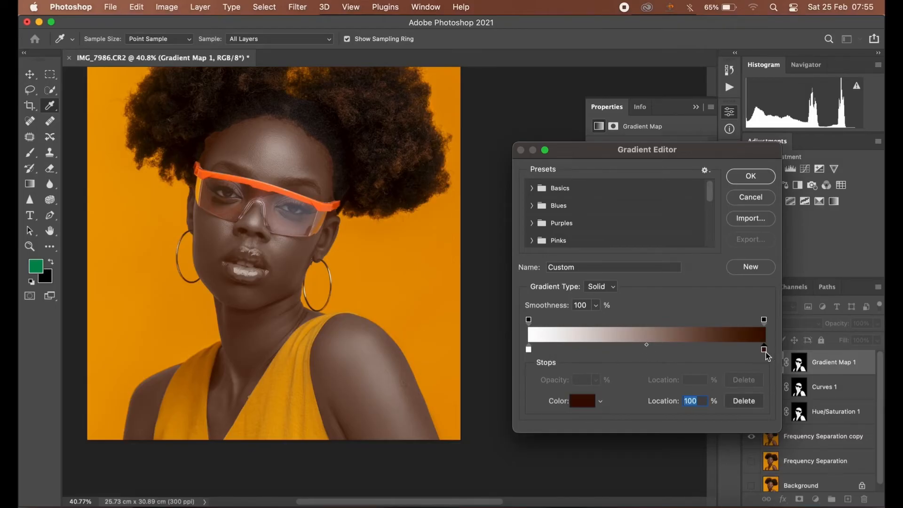
# Recolour the white stop of the Gradient Map's gradient to light peach #fde1ca.
pyautogui.click(529, 350)
pyautogui.click(586, 407)
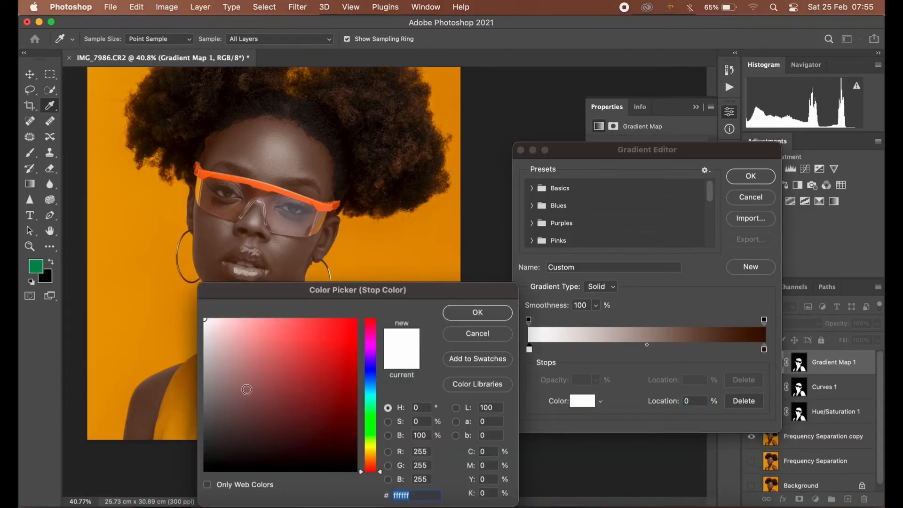
pyautogui.click(367, 460)
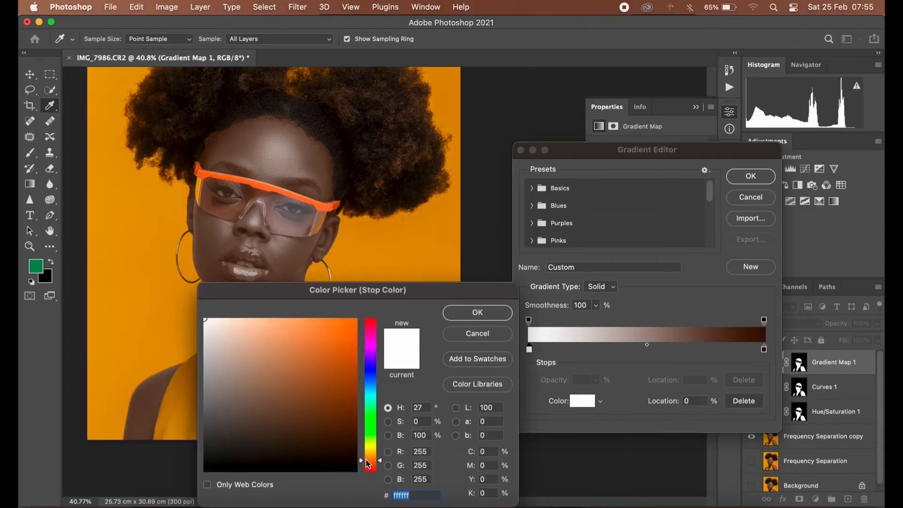
pyautogui.moveTo(251, 330); pyautogui.dragTo(253, 318)
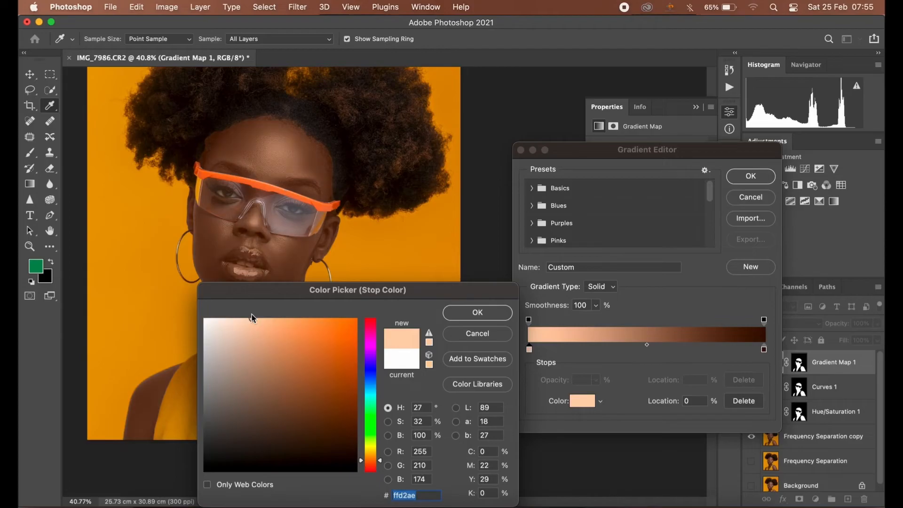
pyautogui.click(247, 363)
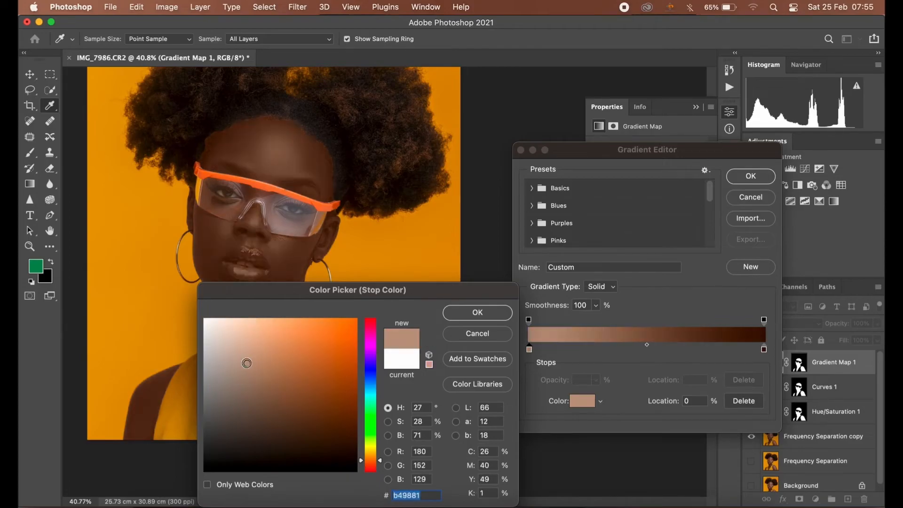
pyautogui.moveTo(253, 325); pyautogui.dragTo(238, 311)
pyautogui.click(235, 319)
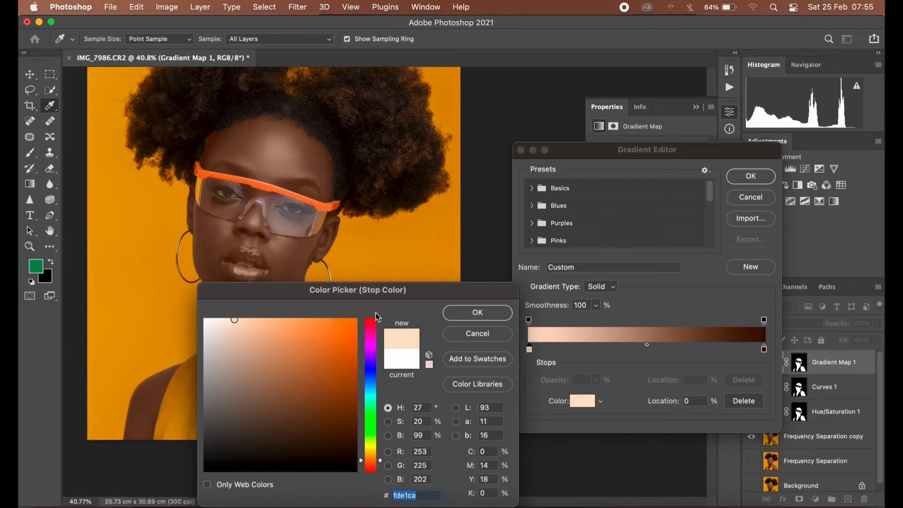
pyautogui.click(477, 313)
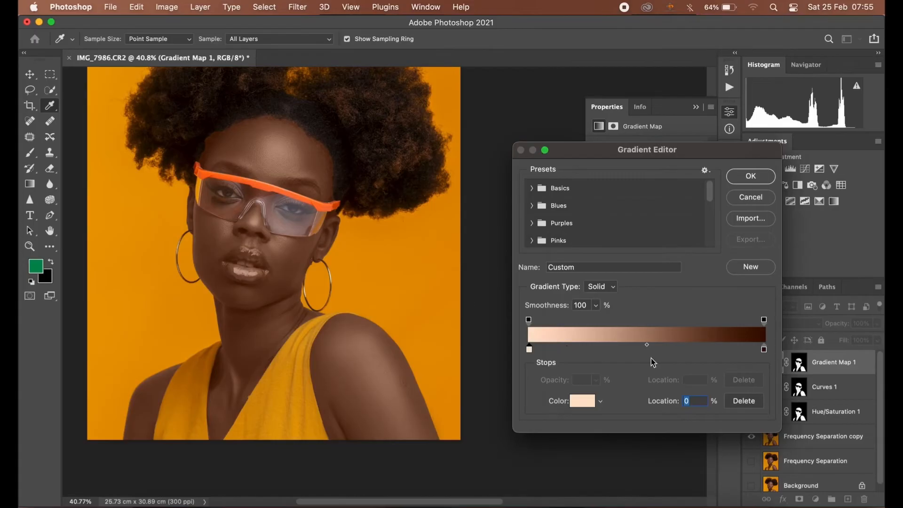
# Darken the gradient's dark brown stop to #2a1000.
pyautogui.click(764, 349)
pyautogui.click(587, 399)
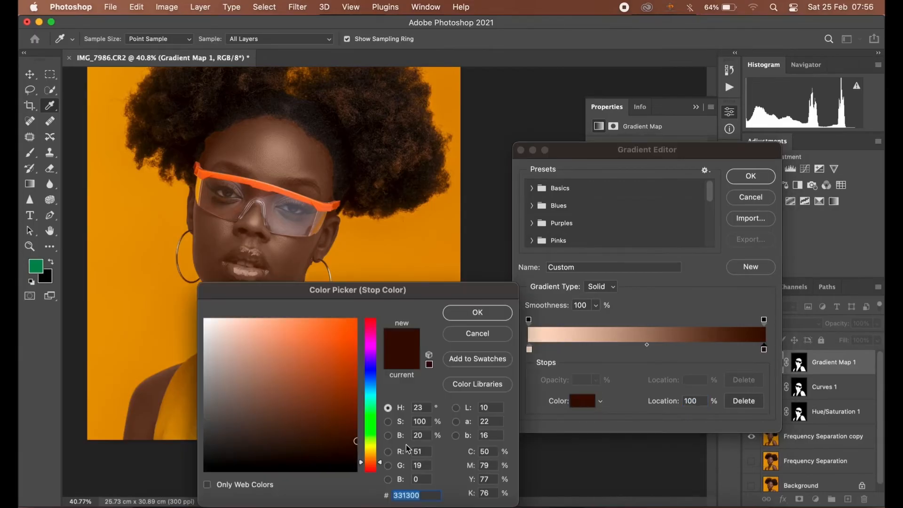
pyautogui.click(355, 447)
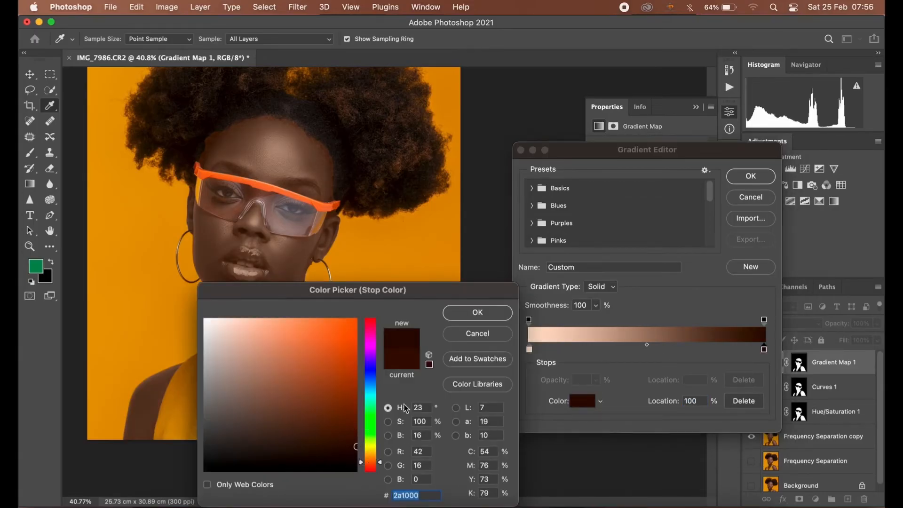
pyautogui.click(476, 313)
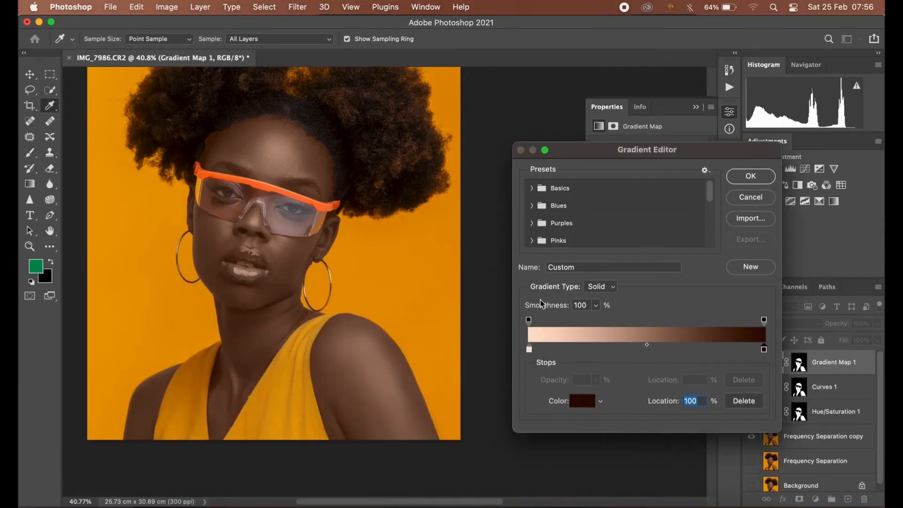
# Lighten the gradient's peach stop to #ffecdc.
pyautogui.click(529, 349)
pyautogui.click(580, 400)
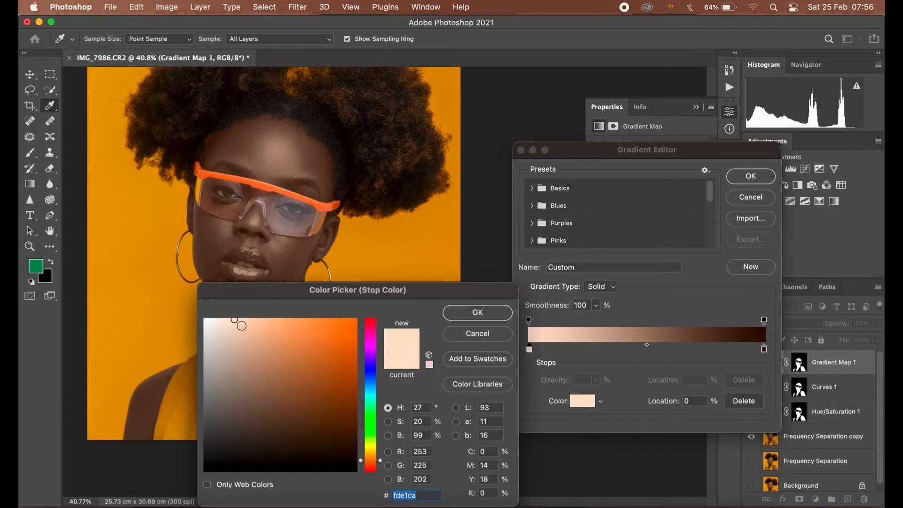
pyautogui.moveTo(235, 319); pyautogui.dragTo(243, 321)
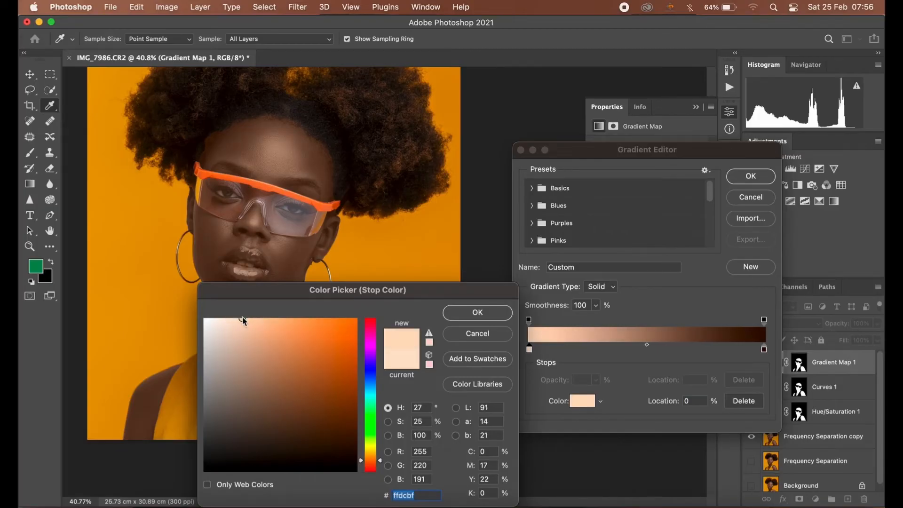
pyautogui.click(226, 321)
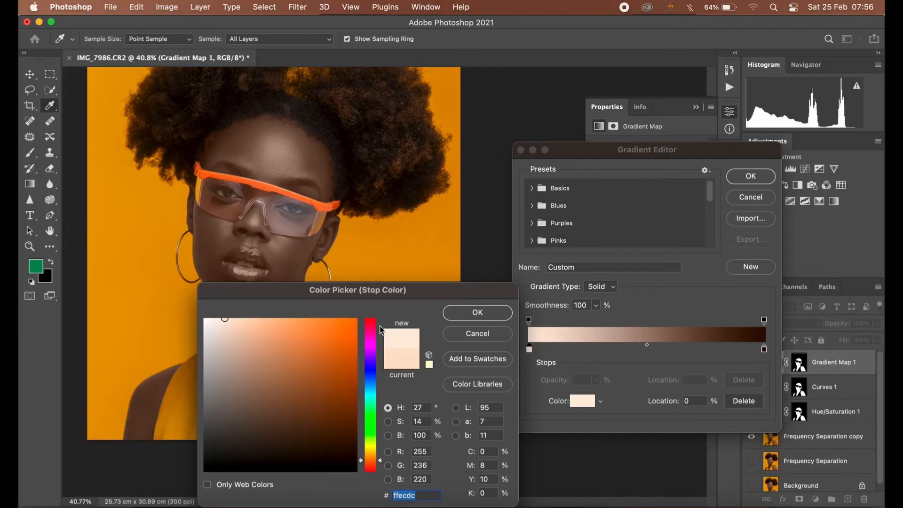
pyautogui.click(476, 314)
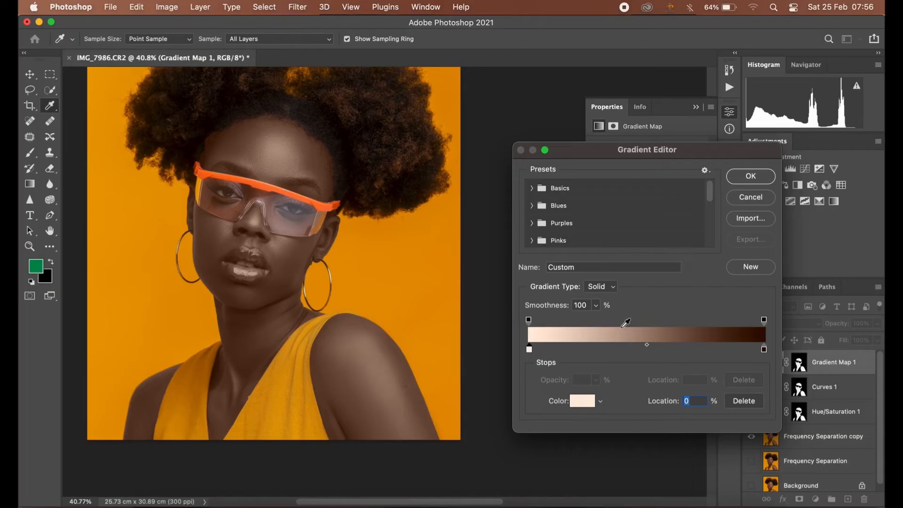
# Shift the midpoint between the gradient's two colour stops to 40%.
pyautogui.click(648, 343)
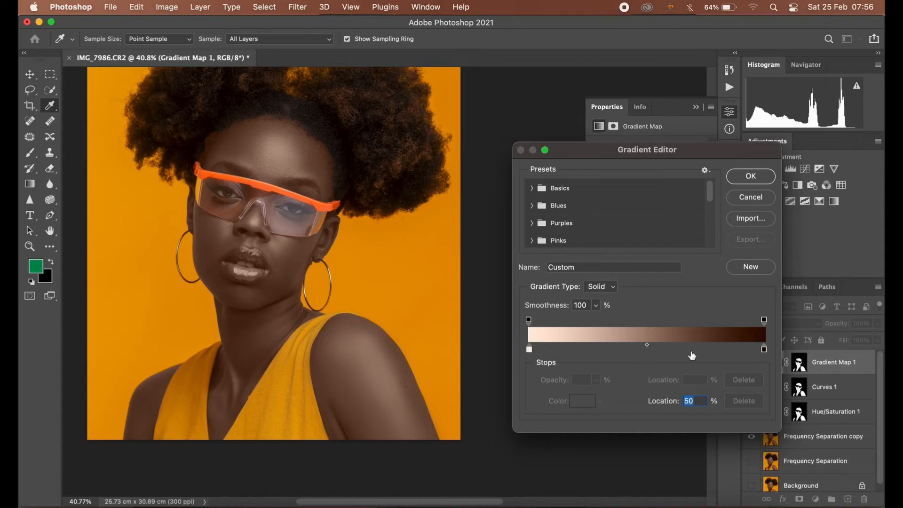
pyautogui.moveTo(648, 345); pyautogui.dragTo(624, 346)
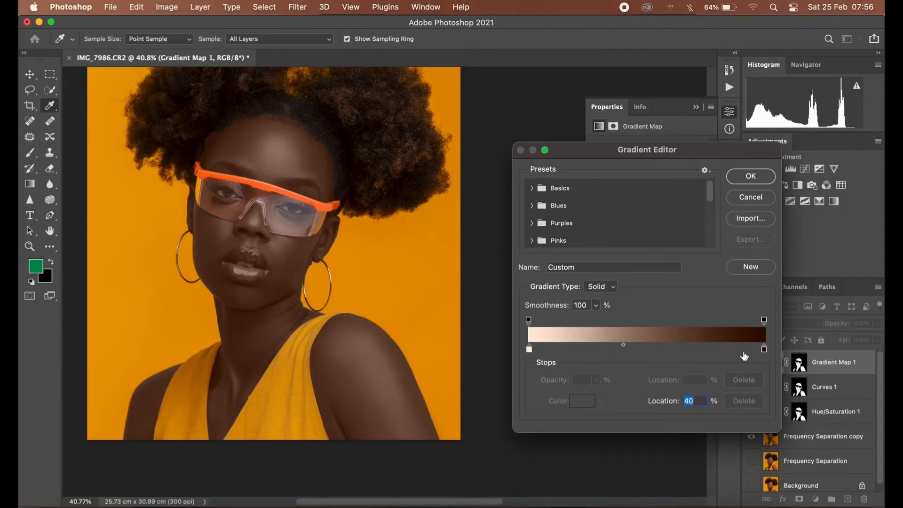
pyautogui.click(764, 350)
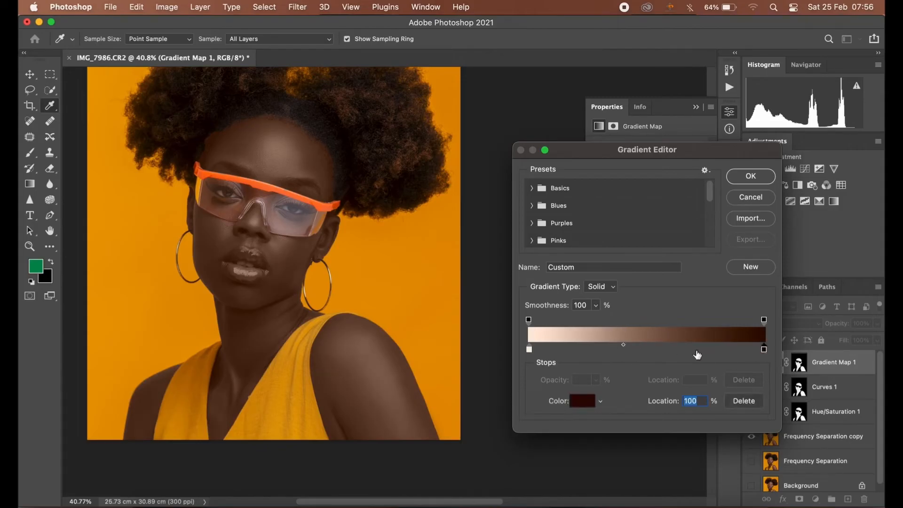
# Add a colour stop at 46% of the gradient and colour it medium brown #89644e.
pyautogui.click(637, 348)
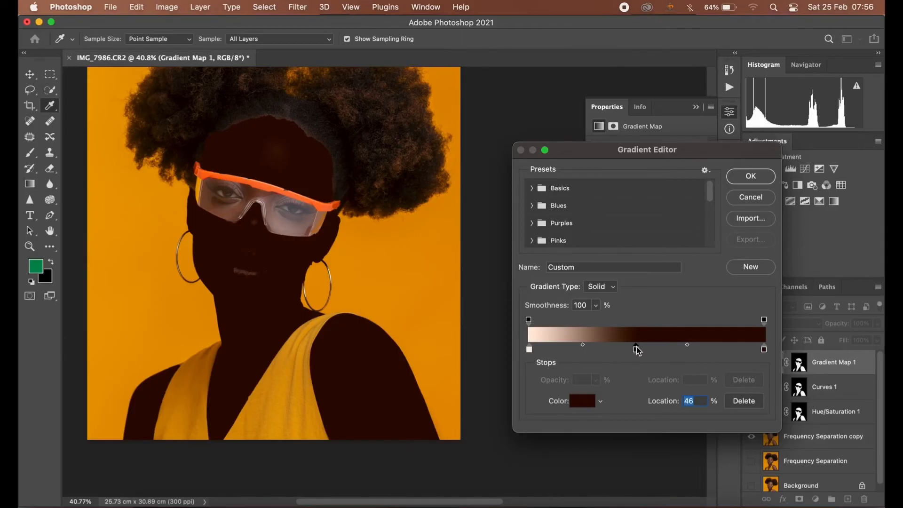
pyautogui.click(591, 401)
pyautogui.moveTo(298, 414); pyautogui.dragTo(305, 389)
pyautogui.click(290, 385)
pyautogui.click(275, 386)
pyautogui.click(262, 404)
pyautogui.moveTo(262, 402); pyautogui.dragTo(256, 386)
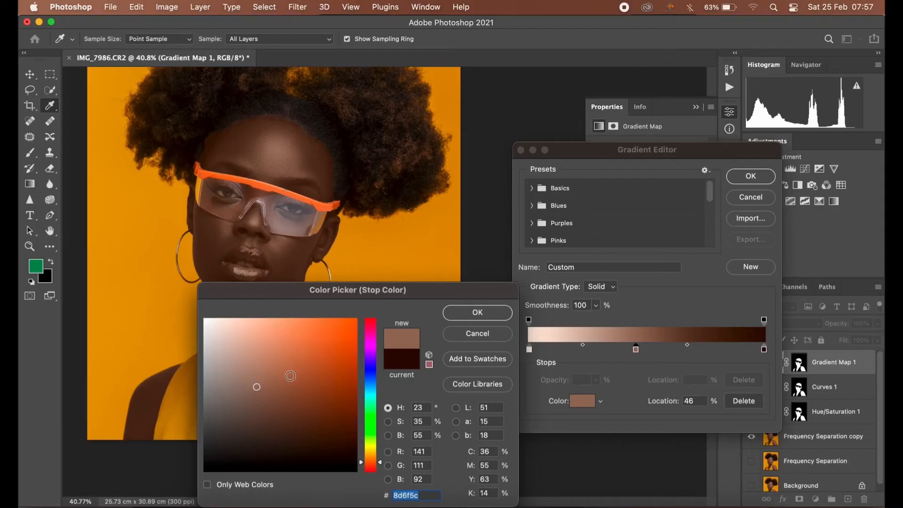
pyautogui.moveTo(262, 401); pyautogui.dragTo(270, 389)
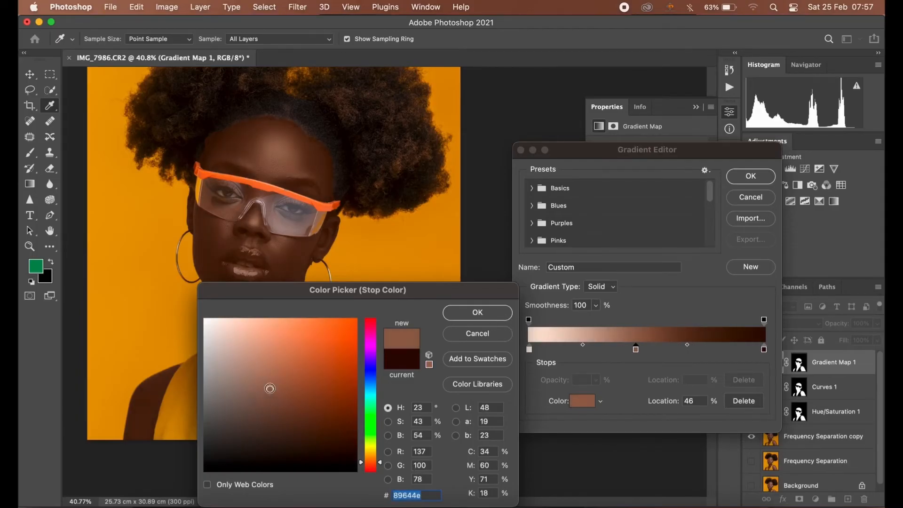
pyautogui.click(481, 313)
# Recolour the light stop at 0% to a paler, near-white peach.
pyautogui.click(529, 350)
pyautogui.click(582, 400)
pyautogui.click(231, 319)
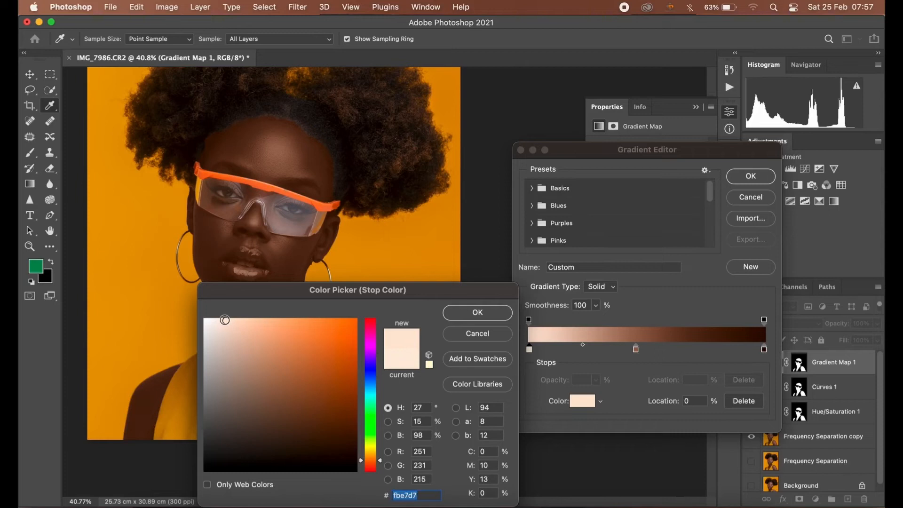
pyautogui.moveTo(221, 319); pyautogui.dragTo(196, 318)
pyautogui.click(217, 321)
pyautogui.click(471, 312)
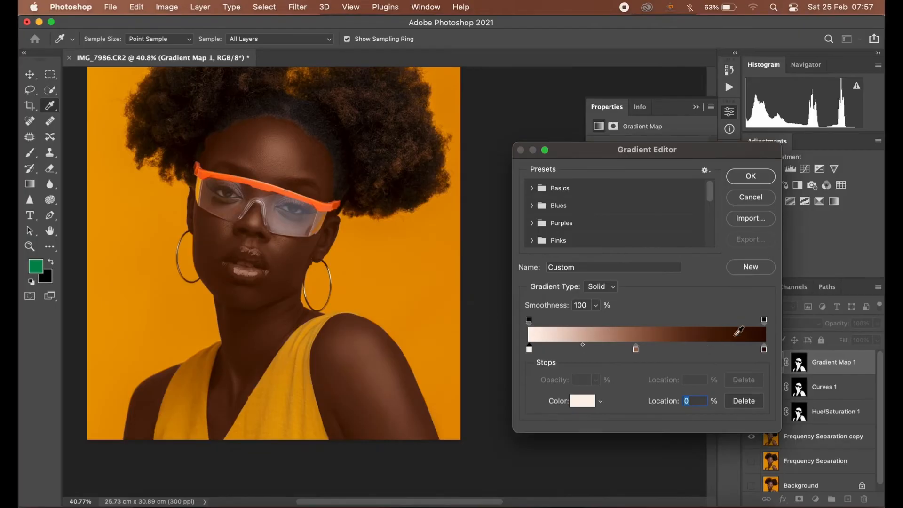
# Move the gradient's medium brown stop to 55% and apply the edited gradient.
pyautogui.moveTo(636, 351); pyautogui.dragTo(656, 349)
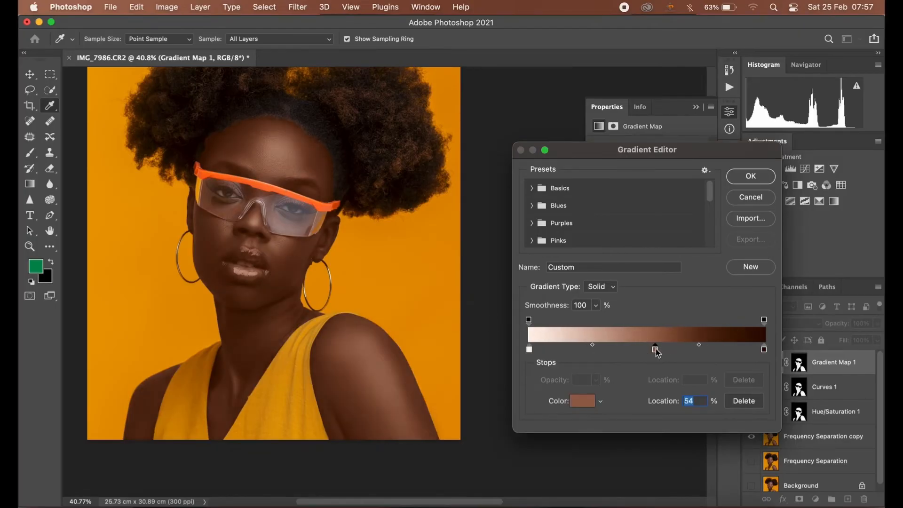
pyautogui.click(764, 350)
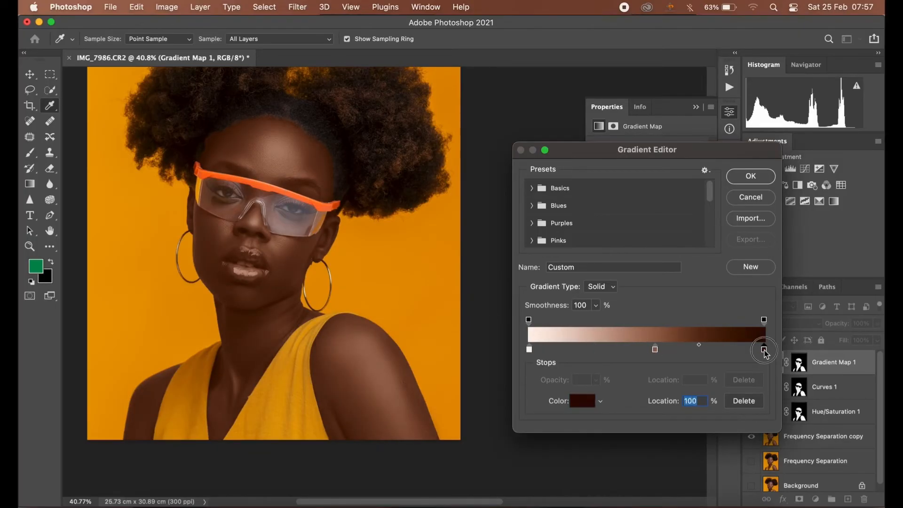
pyautogui.moveTo(660, 351); pyautogui.dragTo(661, 351)
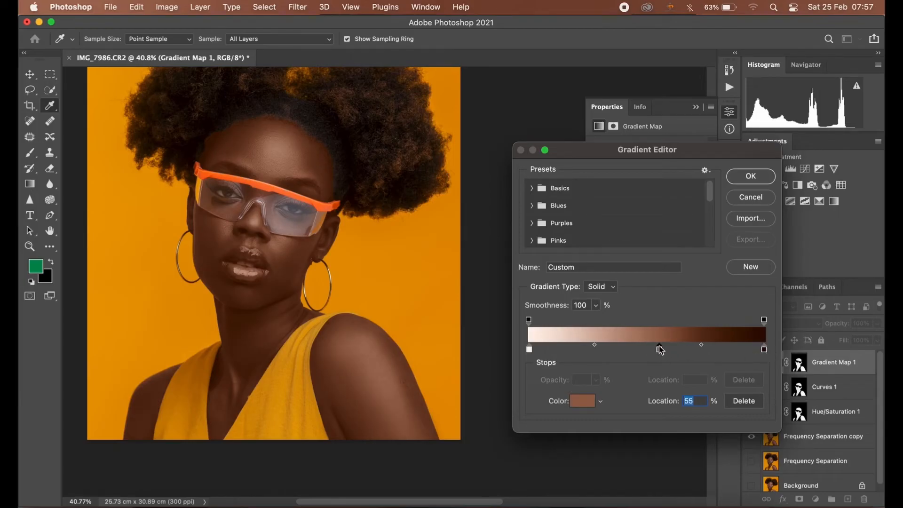
pyautogui.click(750, 176)
# Raise the Mac's display brightness to judge the toned portrait.
pyautogui.press('z')
pyautogui.moveTo(266, 216); pyautogui.dragTo(295, 217)
pyautogui.click(794, 7)
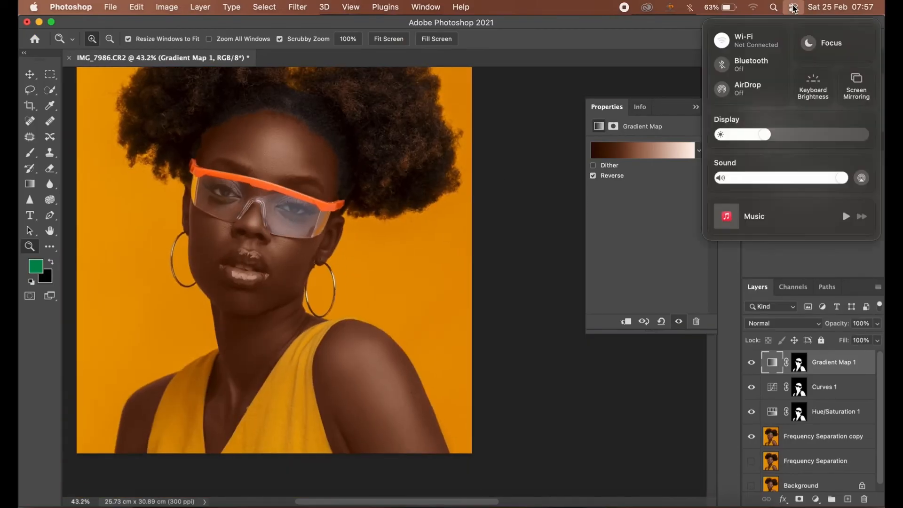
pyautogui.click(792, 135)
pyautogui.click(538, 196)
# Compare the whole portrait with the Gradient Map 1 layer hidden and shown.
pyautogui.moveTo(174, 238); pyautogui.dragTo(135, 245)
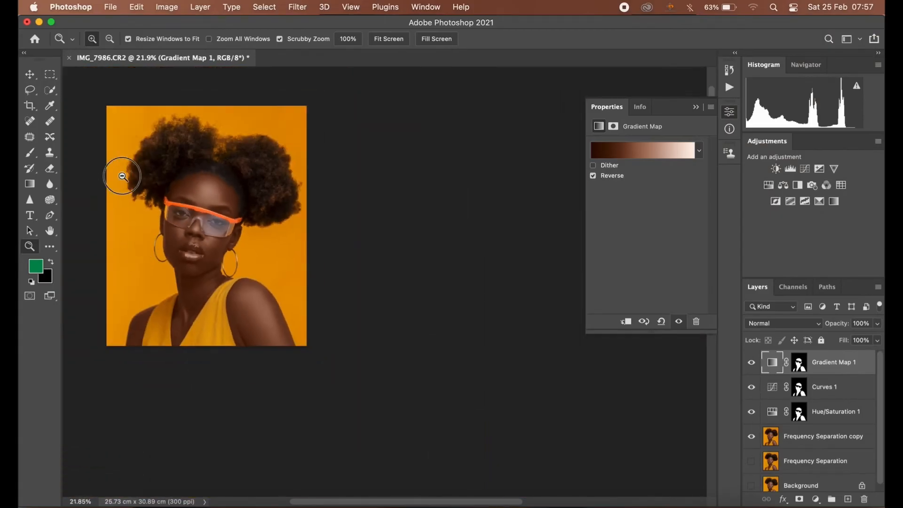
pyautogui.moveTo(125, 175); pyautogui.dragTo(144, 177)
pyautogui.click(750, 368)
pyautogui.click(750, 368)
pyautogui.click(750, 368)
pyautogui.click(750, 368)
pyautogui.click(751, 368)
pyautogui.click(751, 368)
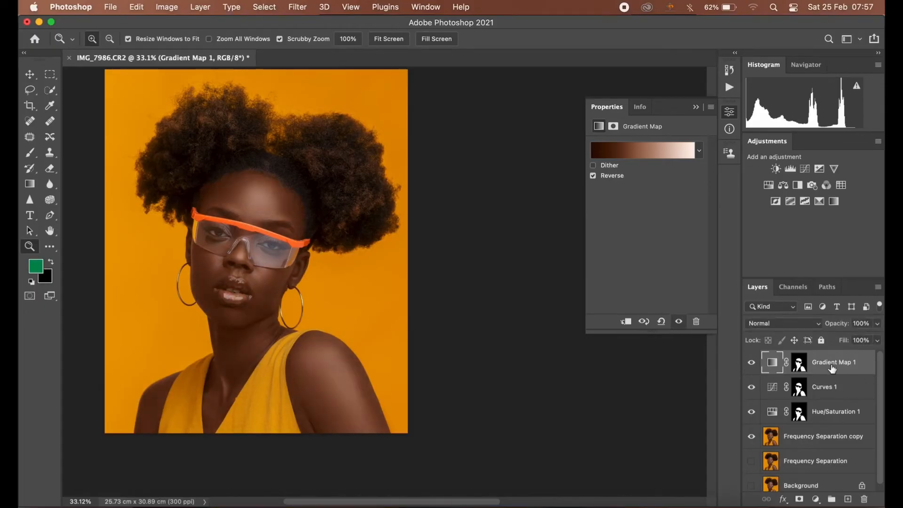
# Try the Gradient Map 1 adjustment without its Reverse option.
pyautogui.click(799, 363)
pyautogui.click(776, 366)
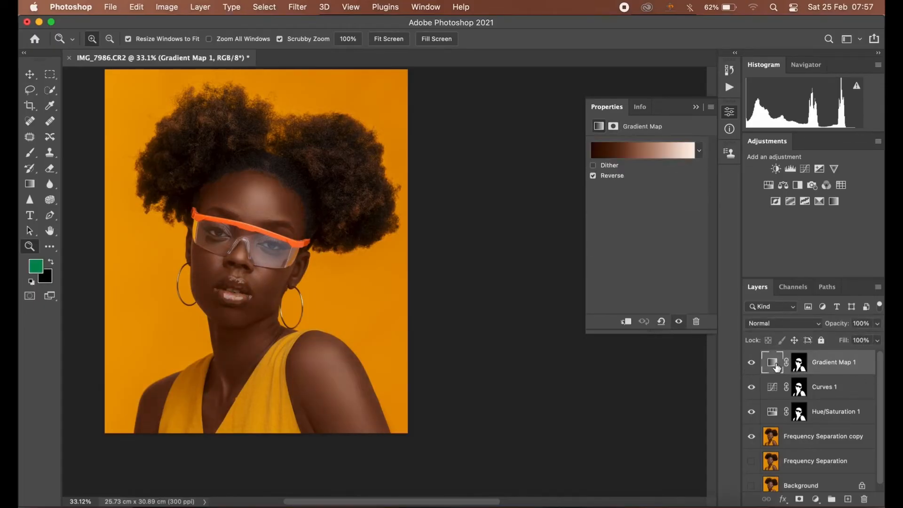
pyautogui.click(592, 178)
pyautogui.click(593, 178)
# Paint black over the lips on the Gradient Map 1 layer mask with the 60 px Brush to restore their colour.
pyautogui.click(798, 364)
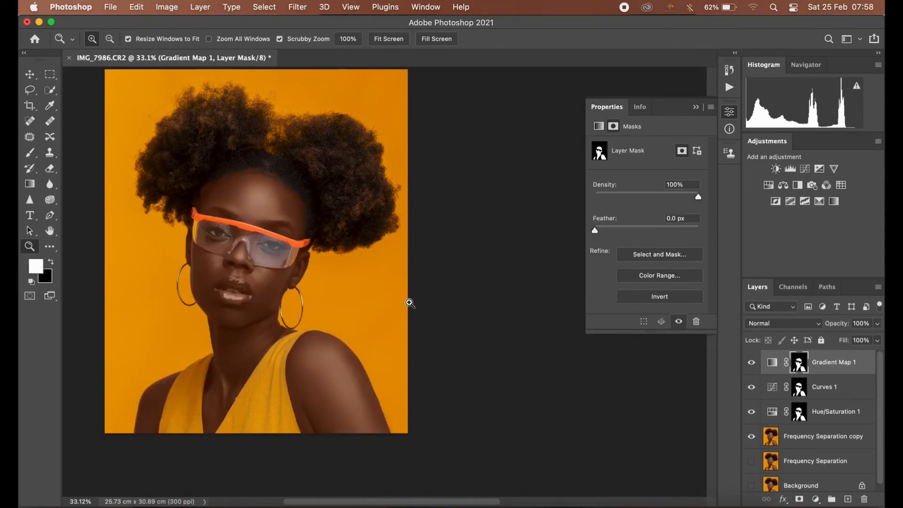
pyautogui.moveTo(224, 285); pyautogui.dragTo(246, 287)
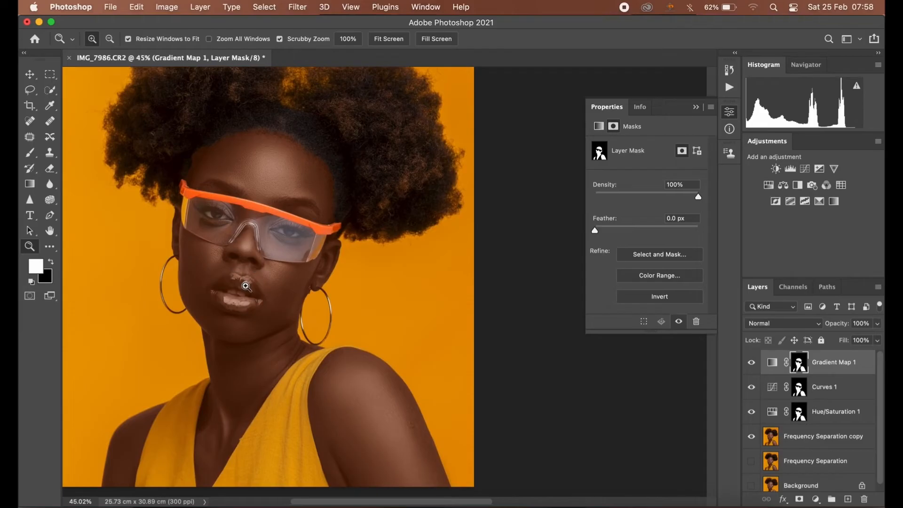
pyautogui.press('b')
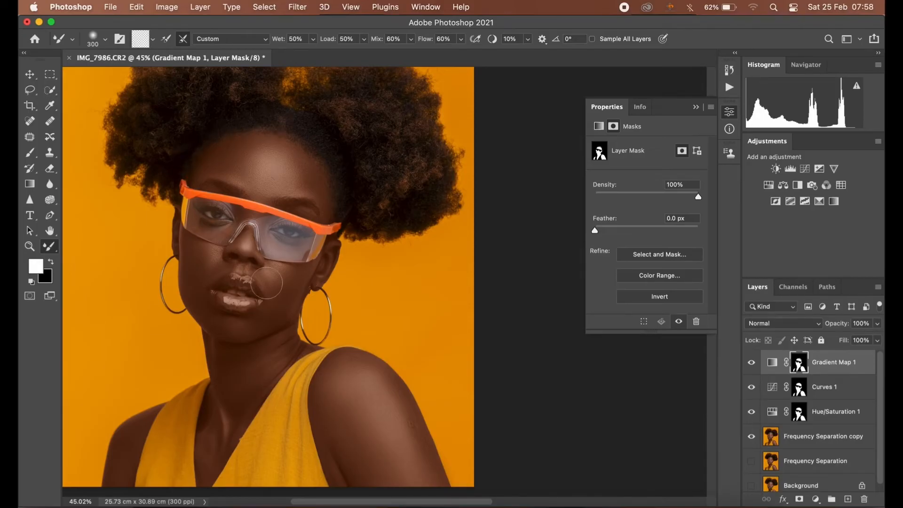
pyautogui.click(30, 152)
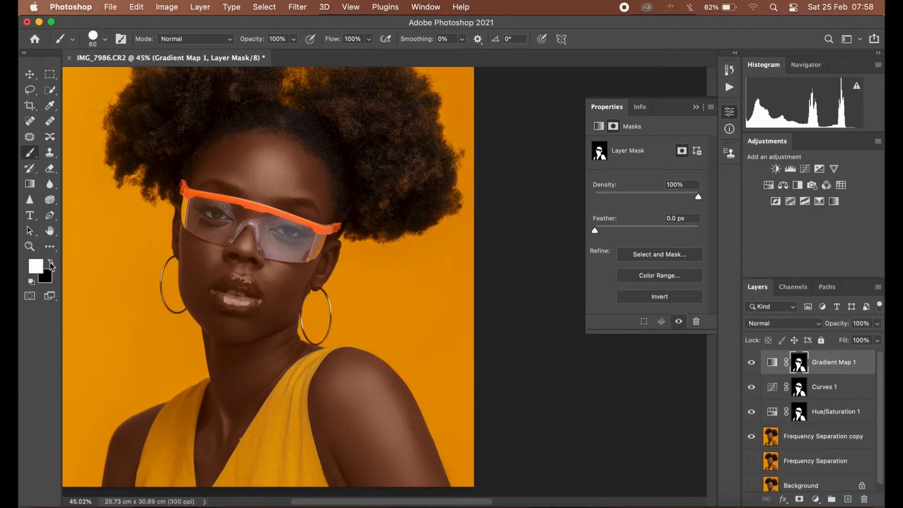
pyautogui.click(52, 266)
pyautogui.moveTo(218, 296)
pyautogui.mouseDown()
pyautogui.moveTo(212, 292)
pyautogui.moveTo(241, 306)
pyautogui.moveTo(256, 298)
pyautogui.mouseUp()
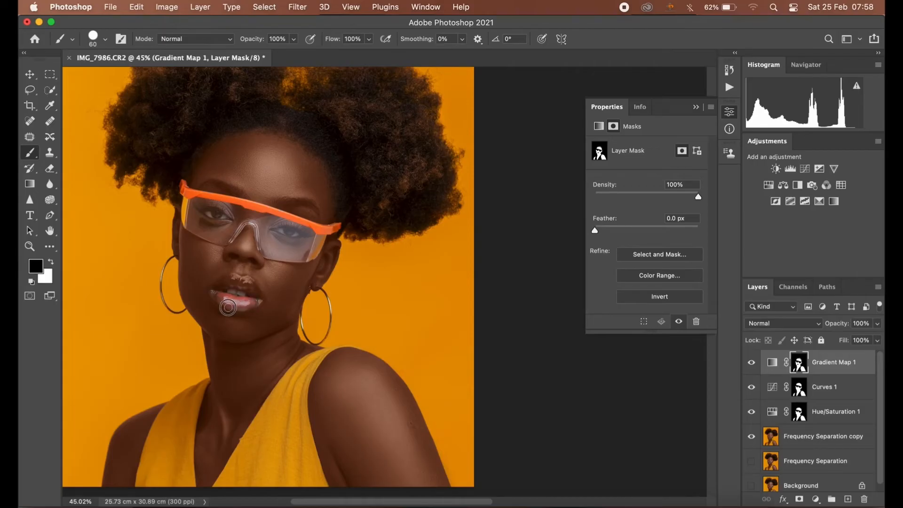
pyautogui.moveTo(242, 285)
pyautogui.mouseDown()
pyautogui.moveTo(217, 290)
pyautogui.moveTo(253, 283)
pyautogui.moveTo(245, 287)
pyautogui.mouseUp()
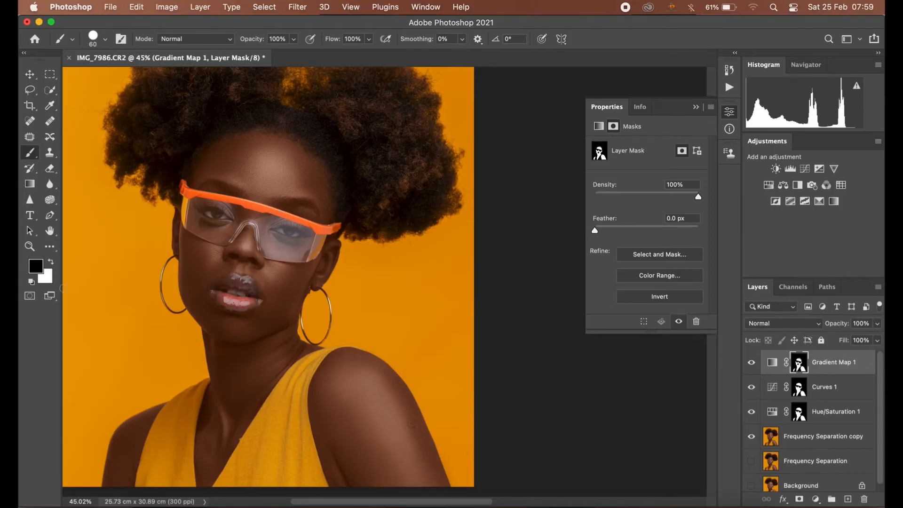
# Use a smaller brush to refine the Gradient Map 1 layer mask around the edges of the lips.
pyautogui.press('z')
pyautogui.click(242, 298)
pyautogui.click(241, 298)
pyautogui.click(240, 301)
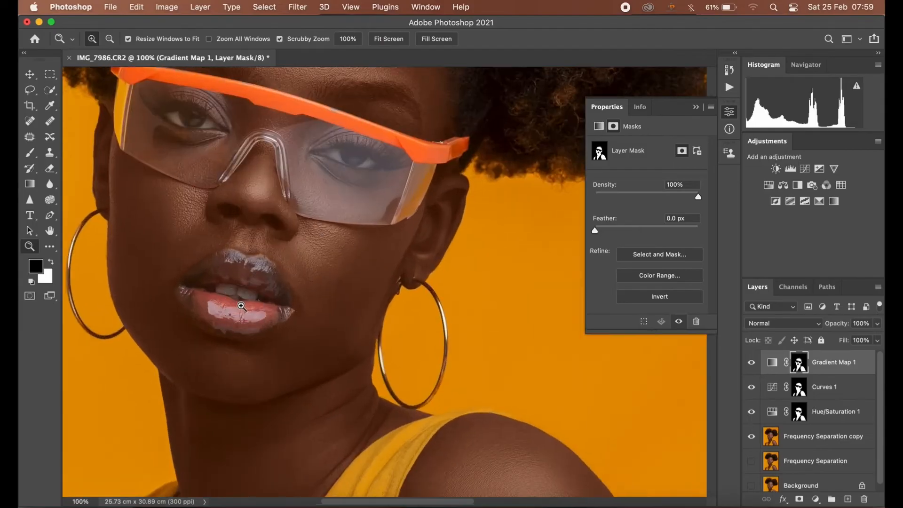
pyautogui.click(239, 302)
pyautogui.click(30, 152)
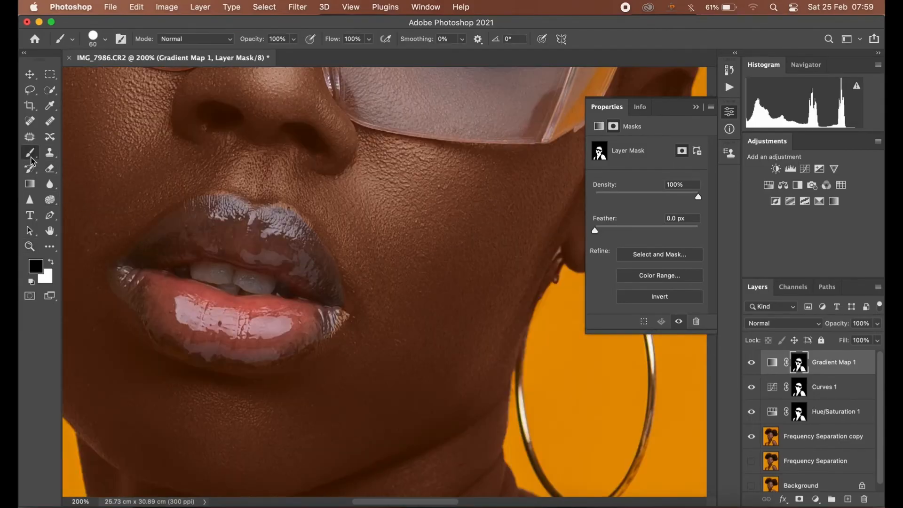
pyautogui.click(50, 247)
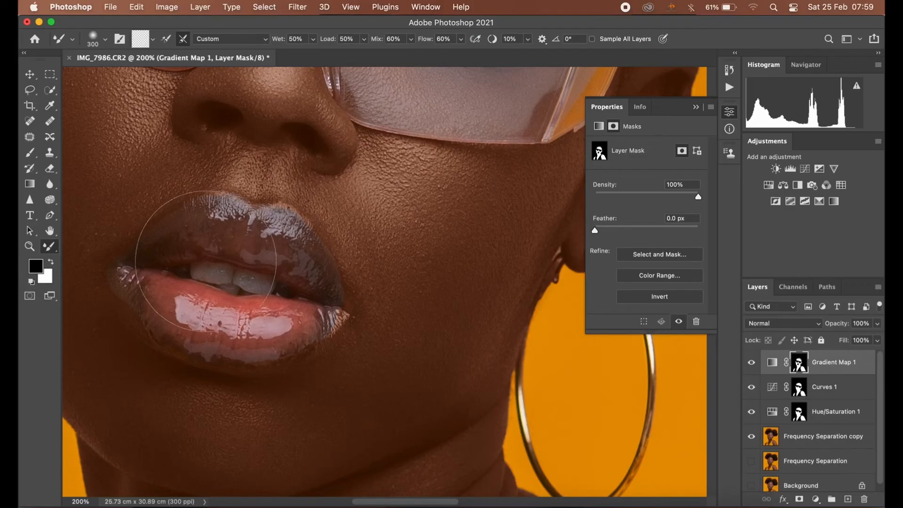
pyautogui.press('[')
pyautogui.press('[')
pyautogui.press('[')
pyautogui.press('[')
pyautogui.press('[')
pyautogui.press('[')
pyautogui.press('[')
pyautogui.press('[')
pyautogui.click(30, 246)
pyautogui.moveTo(318, 227); pyautogui.dragTo(268, 228)
pyautogui.moveTo(322, 206); pyautogui.dragTo(296, 205)
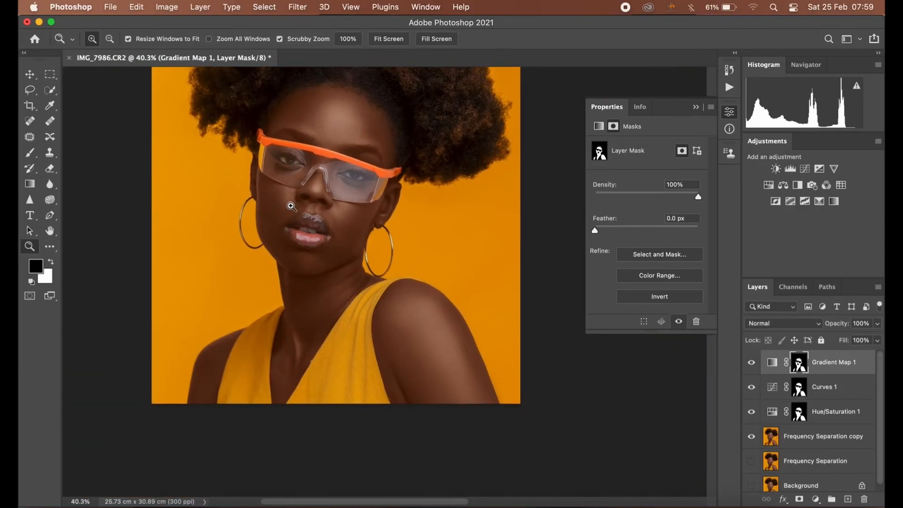
# Darken the dark end stop of Gradient Map 1's gradient to #190900, apply it and check the face.
pyautogui.moveTo(347, 91); pyautogui.dragTo(540, 201)
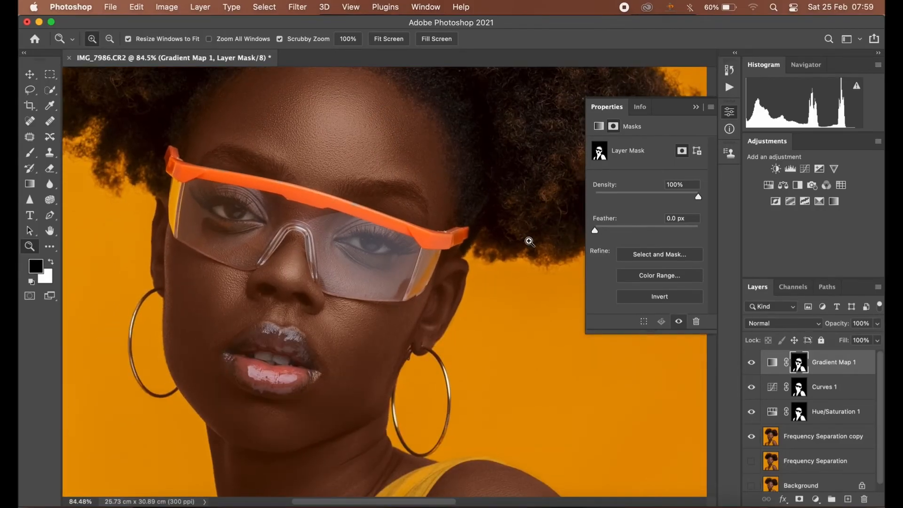
pyautogui.click(774, 364)
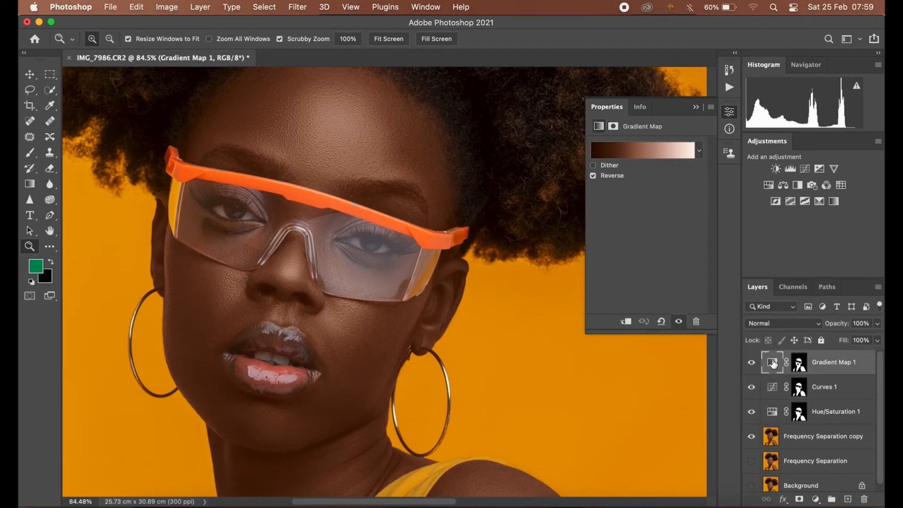
pyautogui.click(599, 151)
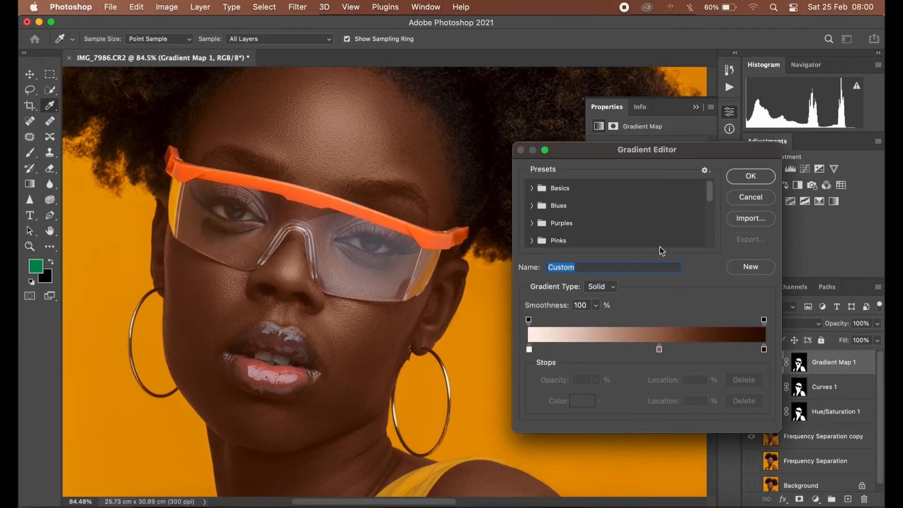
pyautogui.click(764, 349)
pyautogui.click(591, 402)
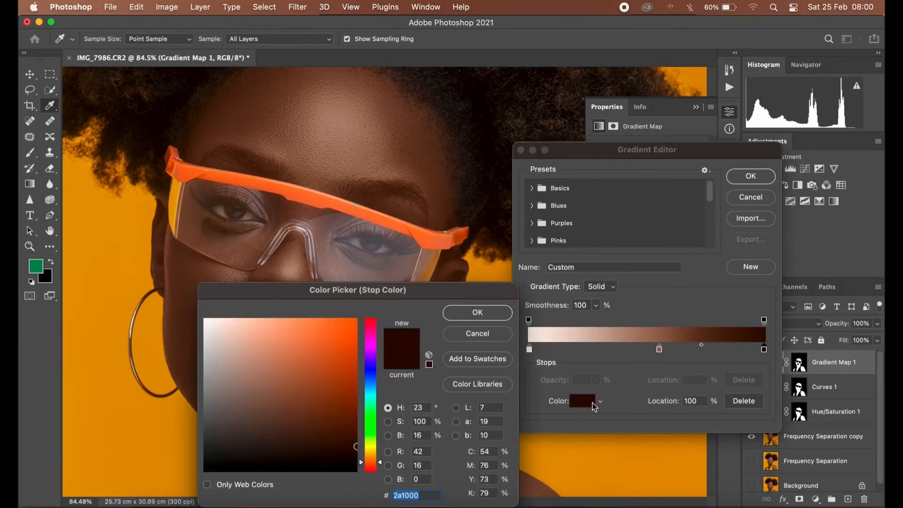
pyautogui.moveTo(354, 455); pyautogui.dragTo(364, 461)
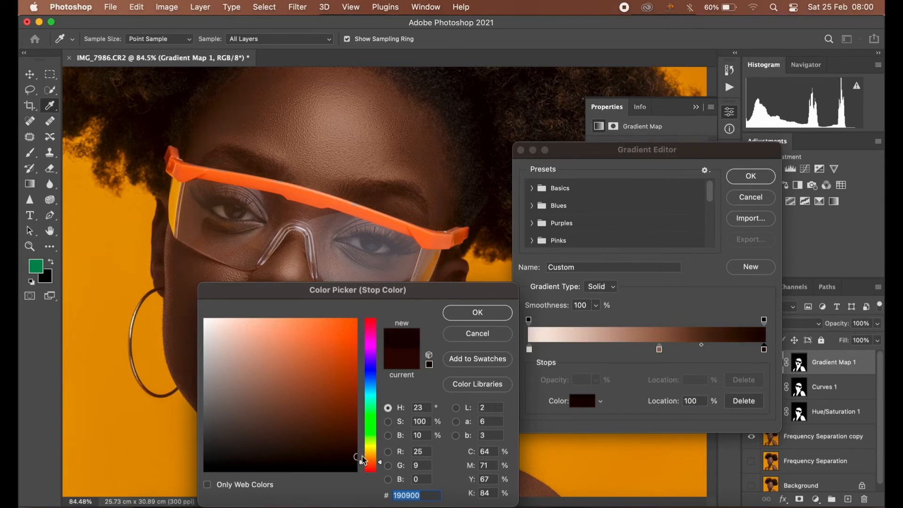
pyautogui.click(484, 333)
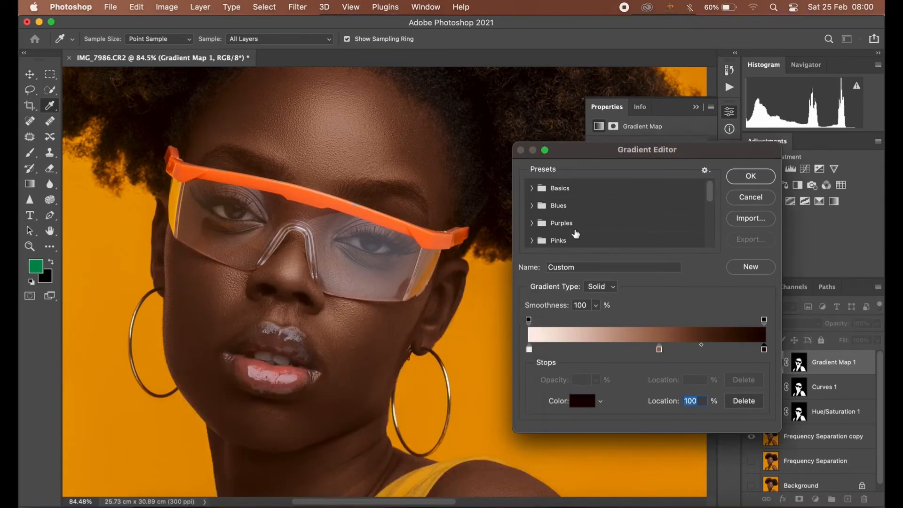
pyautogui.click(762, 173)
pyautogui.press('z')
pyautogui.moveTo(306, 288)
pyautogui.mouseDown()
pyautogui.moveTo(397, 264)
pyautogui.moveTo(328, 277)
pyautogui.moveTo(285, 312)
pyautogui.moveTo(304, 317)
pyautogui.moveTo(316, 278)
pyautogui.moveTo(337, 281)
pyautogui.moveTo(307, 272)
pyautogui.mouseUp()
pyautogui.click(308, 272)
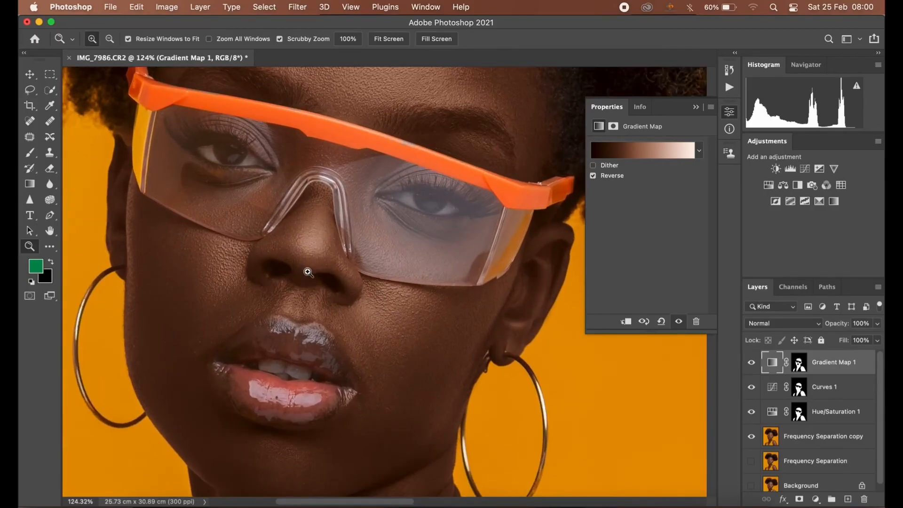
pyautogui.moveTo(307, 272); pyautogui.dragTo(255, 267)
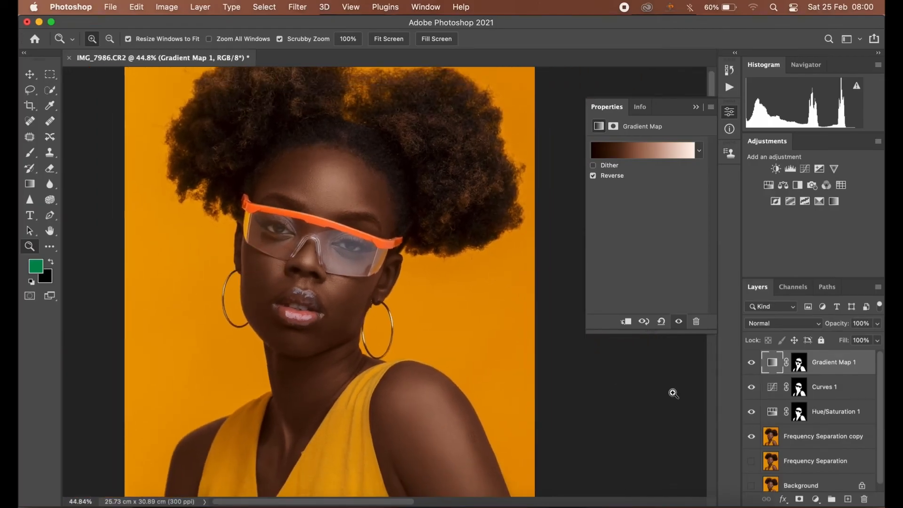
# Soften the brush edge for the Gradient Map 1 mask and compare the face with that layer hidden and shown.
pyautogui.click(772, 391)
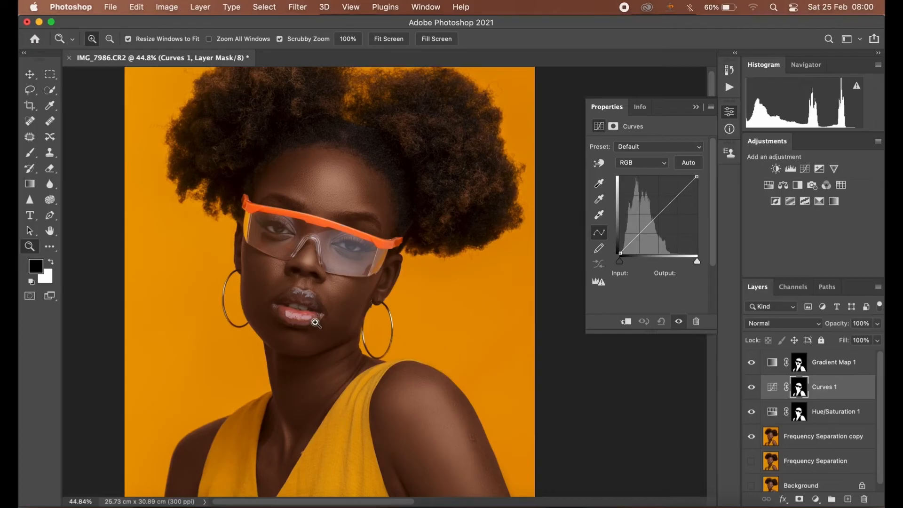
pyautogui.click(800, 363)
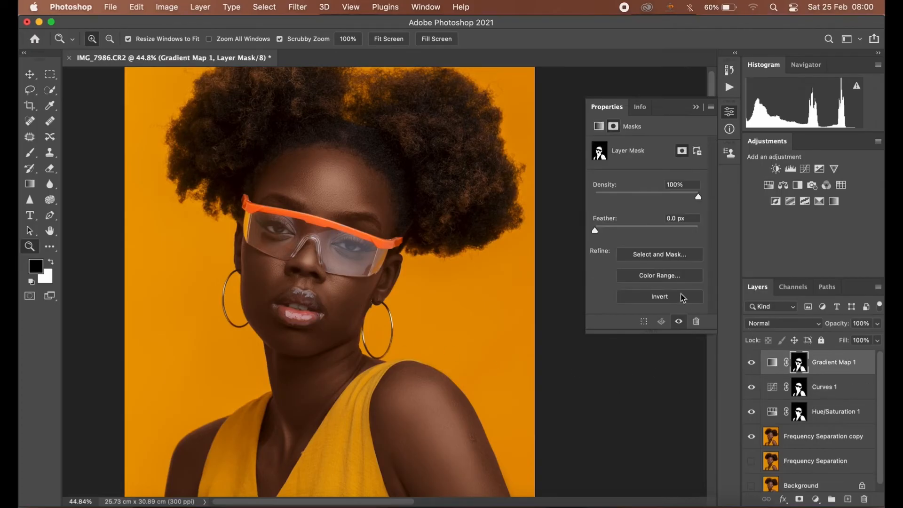
pyautogui.moveTo(325, 218); pyautogui.dragTo(323, 171)
pyautogui.click(30, 152)
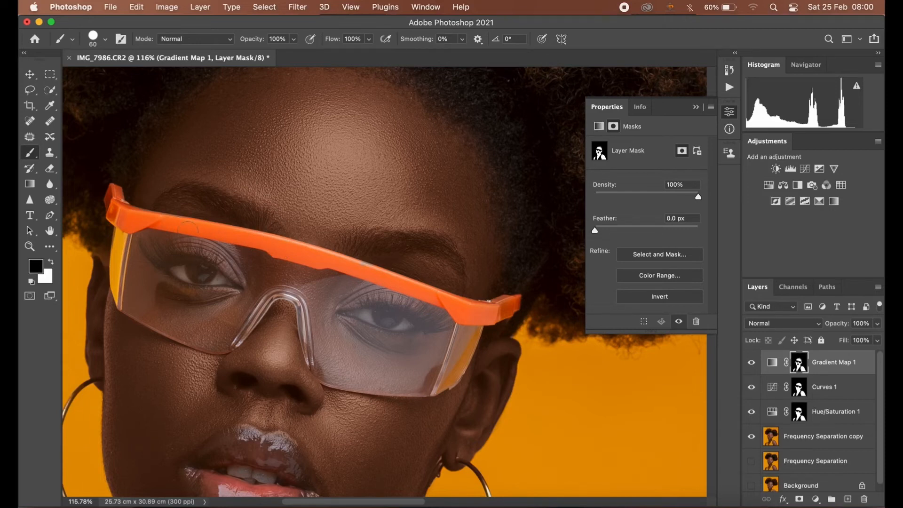
pyautogui.hotkey('shift', '[')
pyautogui.click(752, 364)
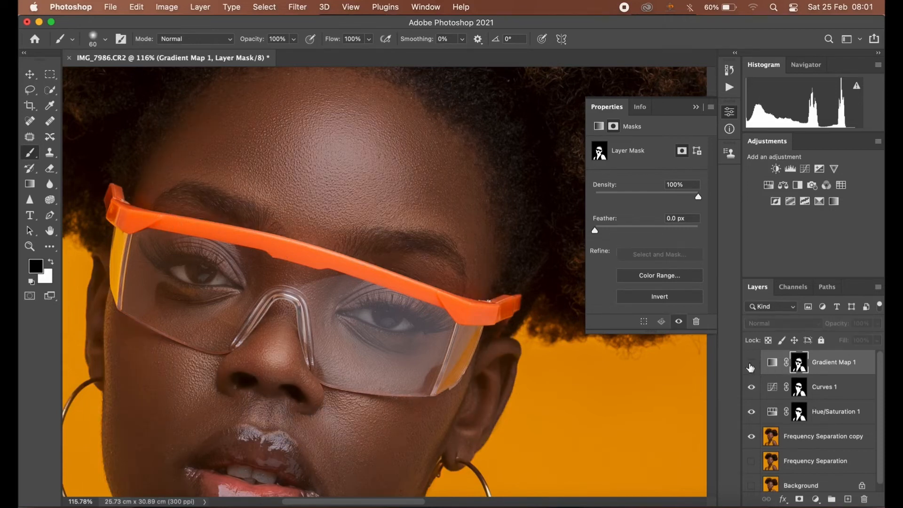
pyautogui.click(752, 364)
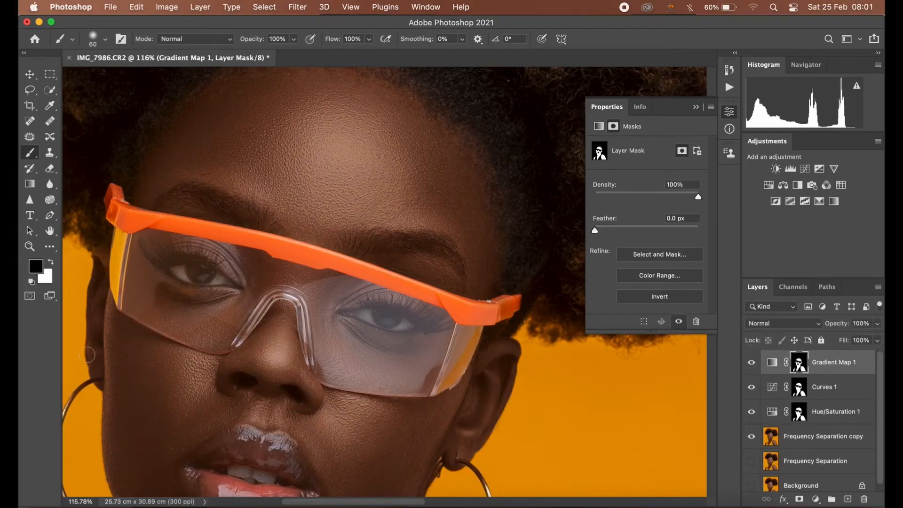
# Preview other blend modes, such as Color, on the Gradient Map 1 layer without applying one.
pyautogui.click(30, 247)
pyautogui.moveTo(340, 162)
pyautogui.mouseDown()
pyautogui.moveTo(336, 154)
pyautogui.moveTo(308, 186)
pyautogui.mouseUp()
pyautogui.click(790, 324)
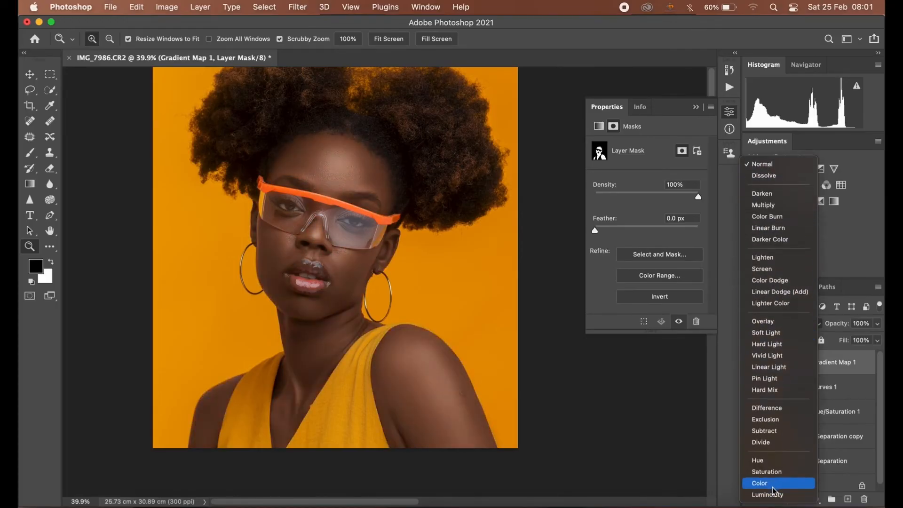
pyautogui.click(723, 485)
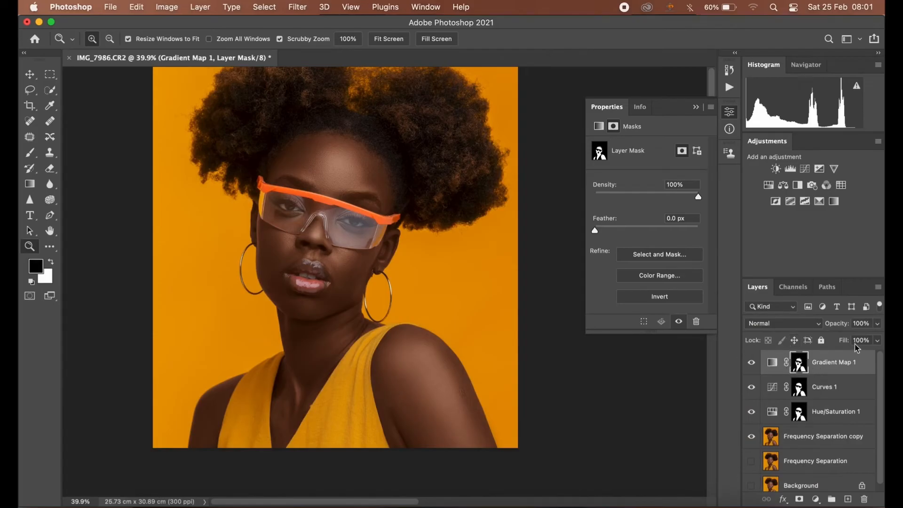
# Move the Hue/Saturation 1 layer above Gradient Map 1 and show its adjustment settings.
pyautogui.click(772, 414)
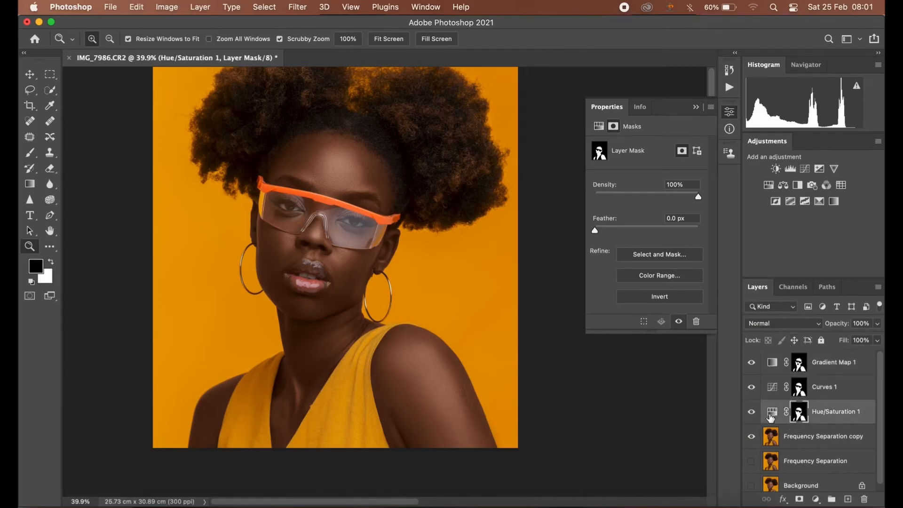
pyautogui.moveTo(834, 413); pyautogui.dragTo(825, 360)
pyautogui.click(771, 371)
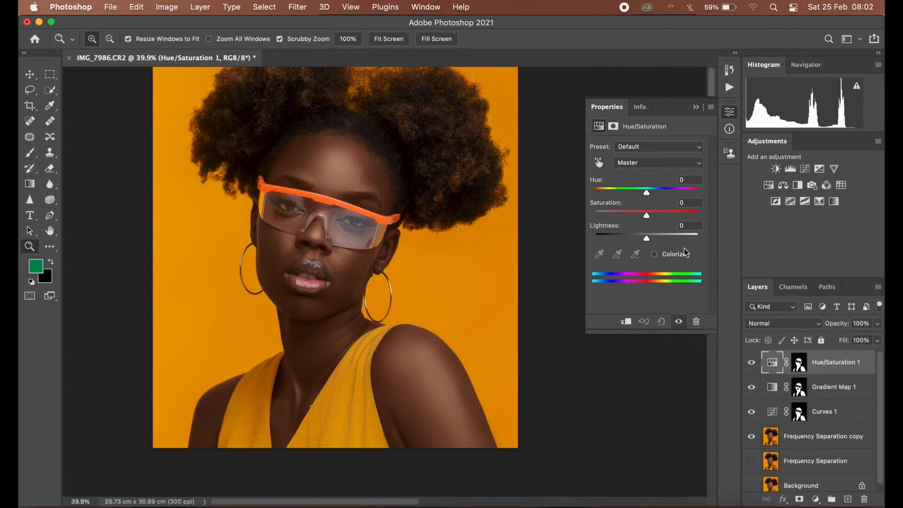
# Set the Hue/Saturation 1 adjustment to Hue -2, Saturation -16 and Lightness 0.
pyautogui.moveTo(648, 237); pyautogui.dragTo(648, 241)
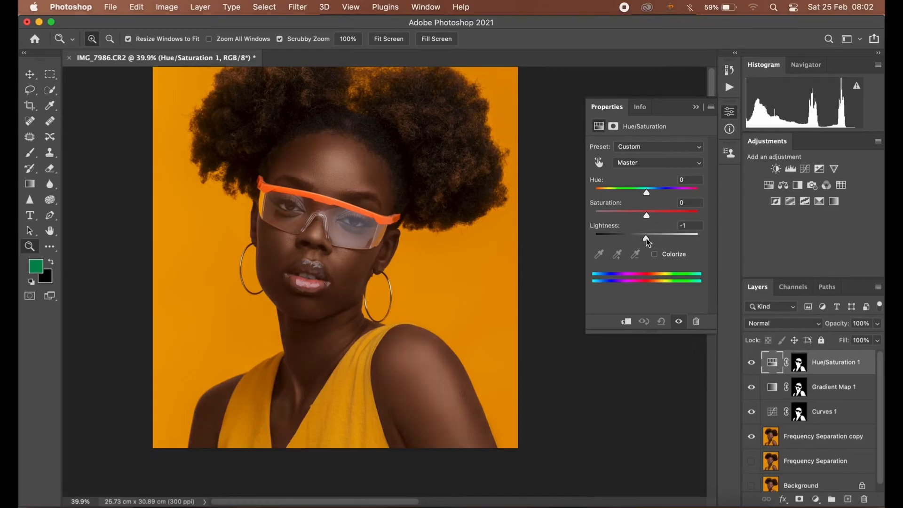
pyautogui.click(678, 227)
pyautogui.write('0')
pyautogui.moveTo(647, 216); pyautogui.dragTo(640, 216)
pyautogui.moveTo(320, 240); pyautogui.dragTo(345, 238)
pyautogui.moveTo(647, 193); pyautogui.dragTo(648, 195)
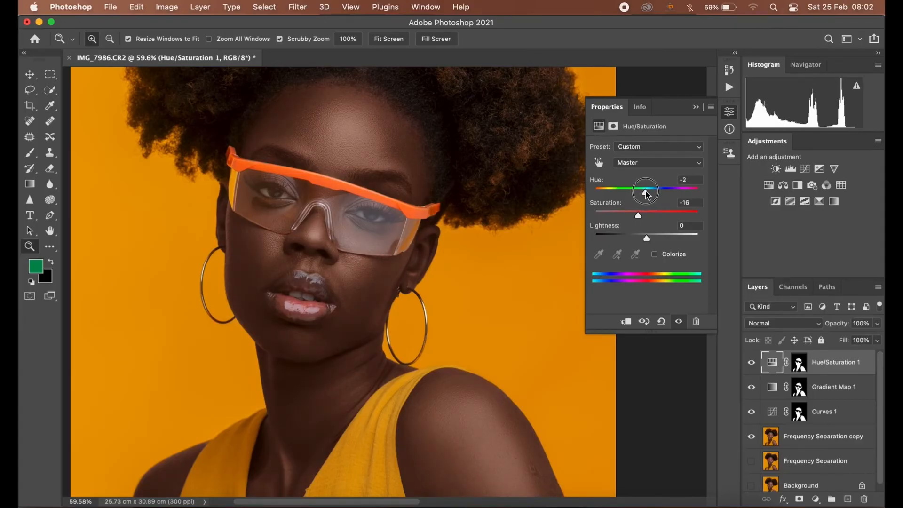
pyautogui.moveTo(383, 207); pyautogui.dragTo(359, 207)
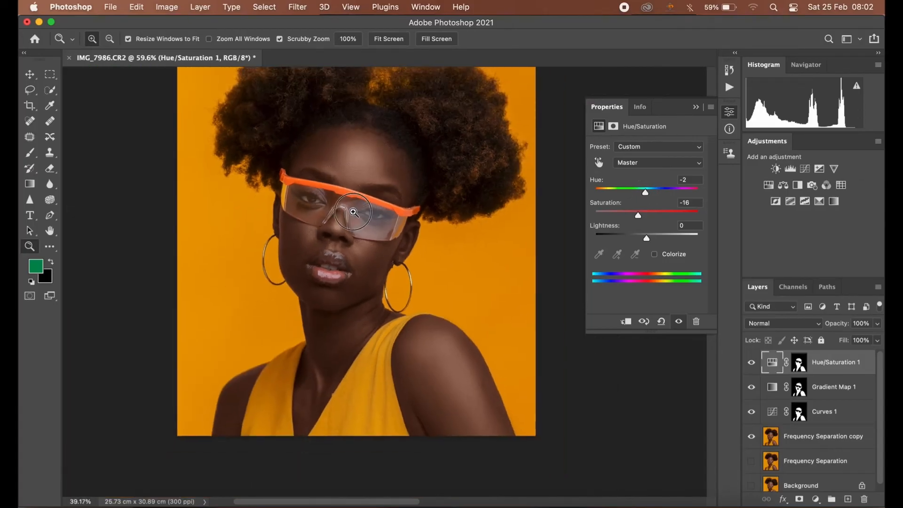
# Lower Gradient Map 1's opacity to 79% and compare the portrait with the layer hidden and shown.
pyautogui.click(840, 386)
pyautogui.click(878, 324)
pyautogui.moveTo(858, 338); pyautogui.dragTo(865, 339)
pyautogui.moveTo(302, 232); pyautogui.dragTo(299, 236)
pyautogui.click(752, 397)
pyautogui.click(753, 397)
pyautogui.moveTo(343, 264); pyautogui.dragTo(552, 291)
# Change Gradient Map 1's blend mode to Color and set its opacity to 100%.
pyautogui.click(783, 323)
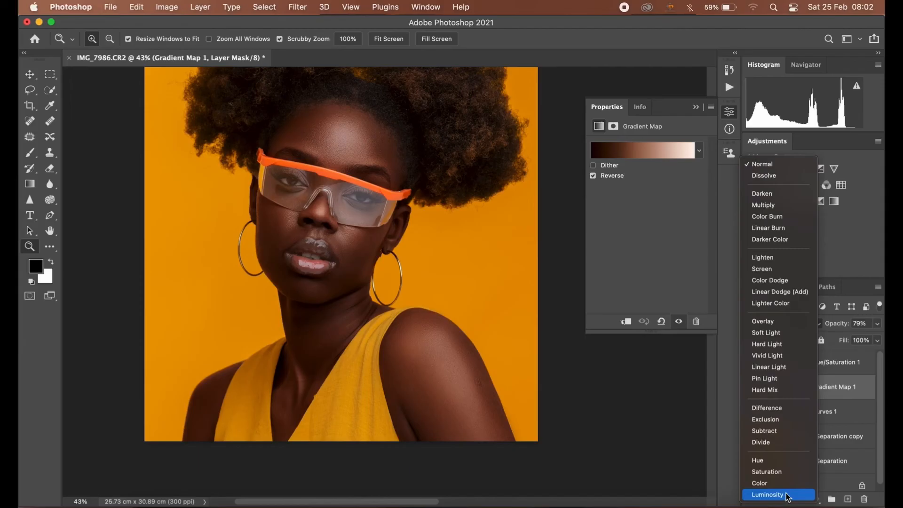
pyautogui.click(782, 482)
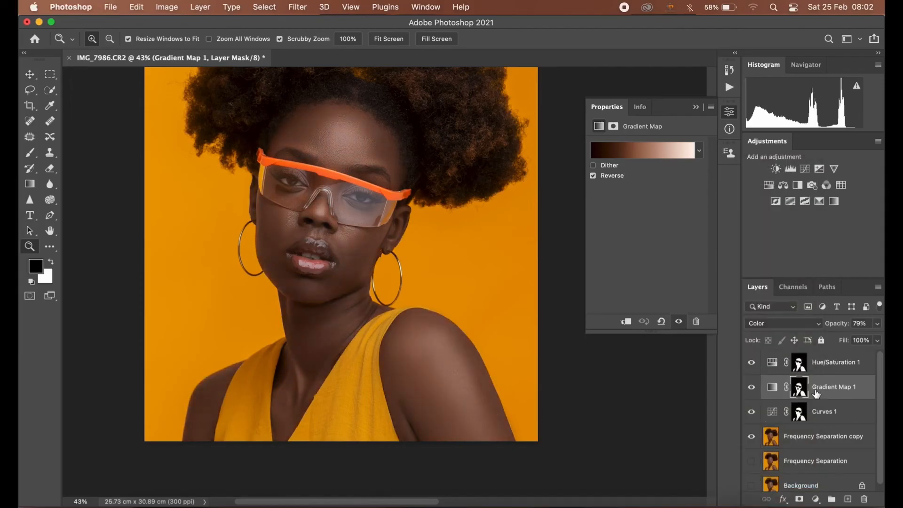
pyautogui.click(877, 323)
pyautogui.moveTo(864, 338); pyautogui.dragTo(882, 338)
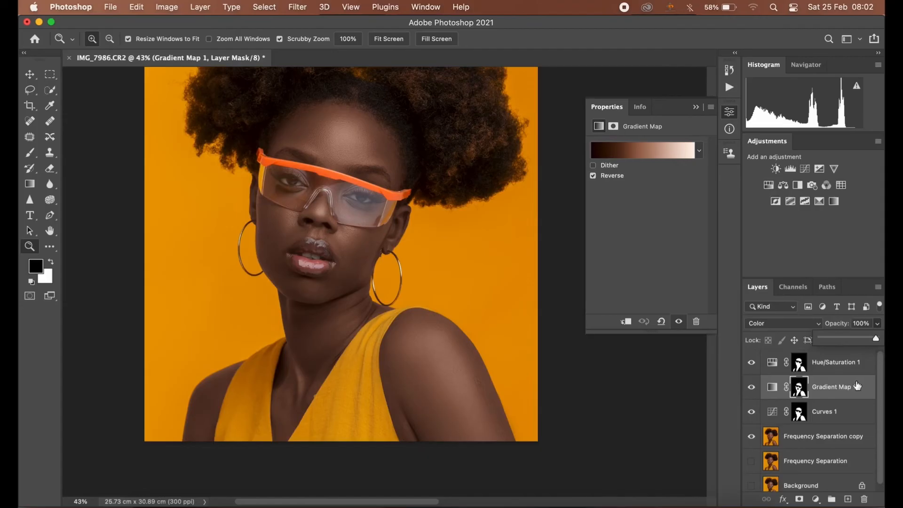
# Duplicate Gradient Map 1, set the copy's blend mode to Multiply at 36% opacity and compare the portrait without it.
pyautogui.moveTo(856, 391); pyautogui.dragTo(848, 499)
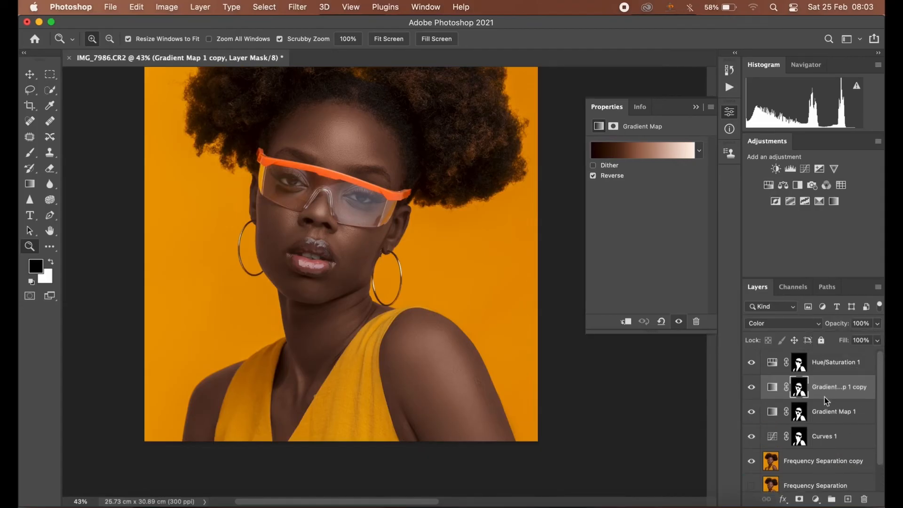
pyautogui.click(785, 323)
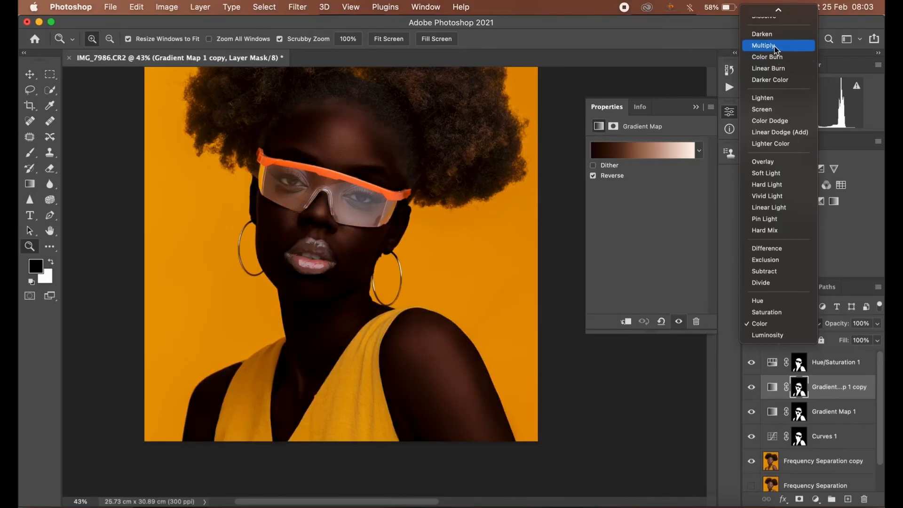
pyautogui.click(775, 47)
pyautogui.moveTo(881, 330); pyautogui.dragTo(841, 337)
pyautogui.moveTo(314, 163)
pyautogui.mouseDown()
pyautogui.moveTo(355, 155)
pyautogui.moveTo(319, 164)
pyautogui.mouseUp()
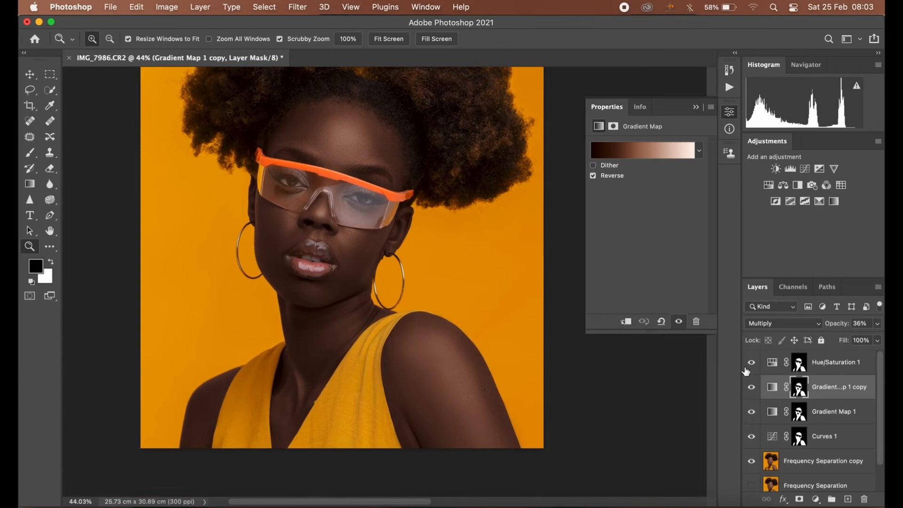
pyautogui.click(751, 388)
# Apply Auto correction to Curves 1, raise the highlight point and add a shadow point at input 54, output 56.
pyautogui.click(774, 437)
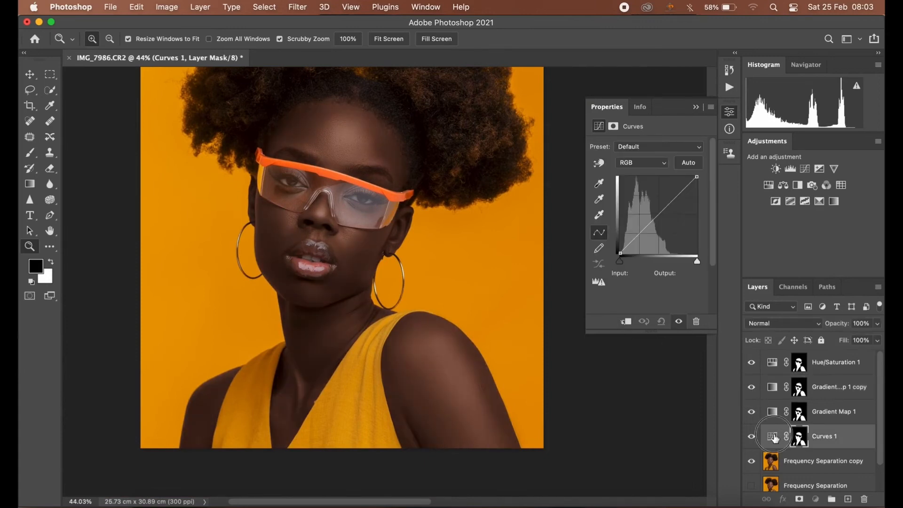
pyautogui.click(689, 163)
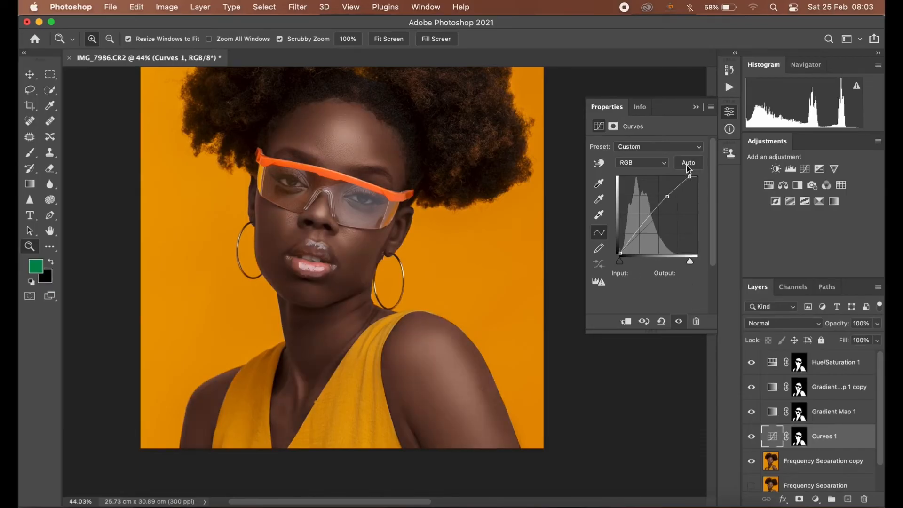
pyautogui.click(632, 242)
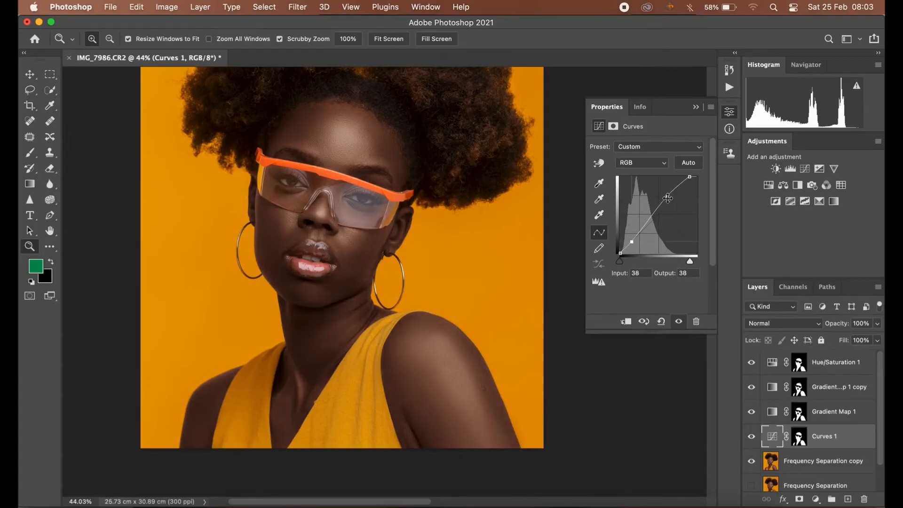
pyautogui.moveTo(670, 198); pyautogui.dragTo(671, 194)
pyautogui.moveTo(632, 242); pyautogui.dragTo(637, 237)
pyautogui.moveTo(306, 188); pyautogui.dragTo(285, 181)
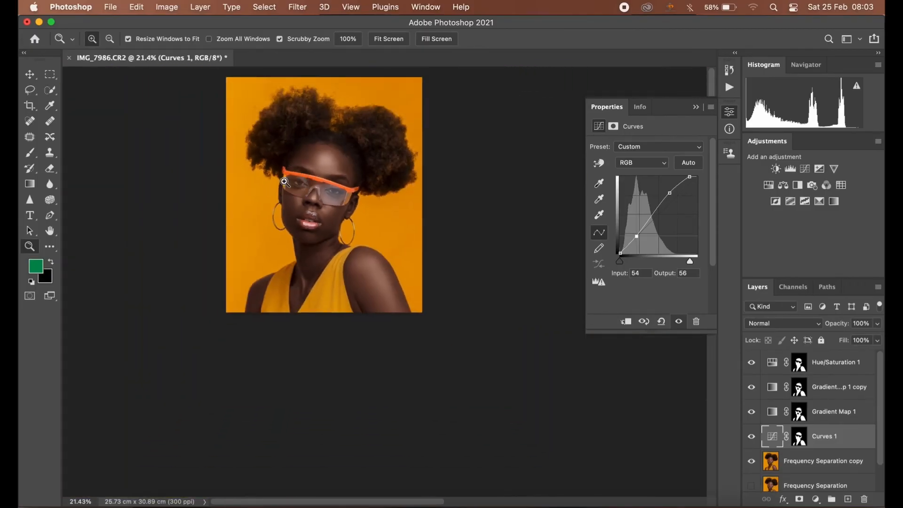
pyautogui.moveTo(299, 152); pyautogui.dragTo(338, 166)
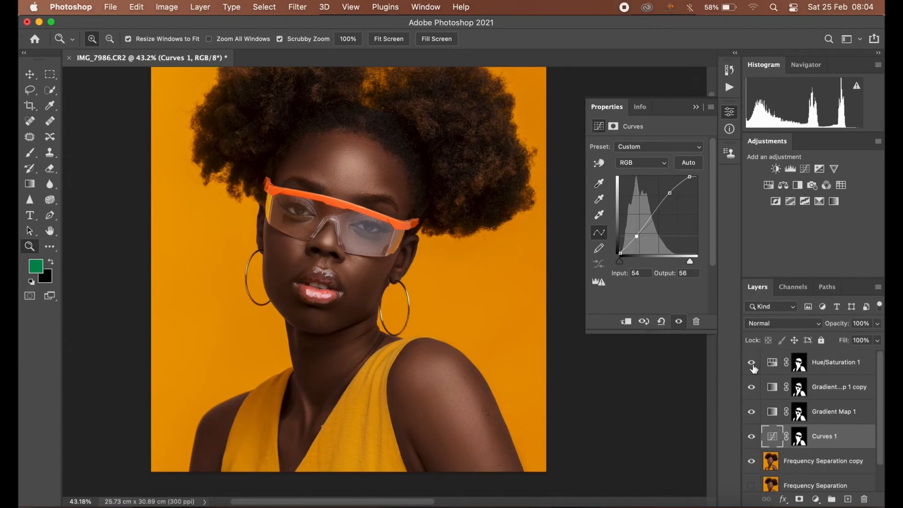
# Move the Curves 1 shadow point to input 64, output 64 and check the skin contrast.
pyautogui.moveTo(363, 190); pyautogui.dragTo(335, 183)
pyautogui.click(670, 193)
pyautogui.moveTo(637, 236); pyautogui.dragTo(640, 233)
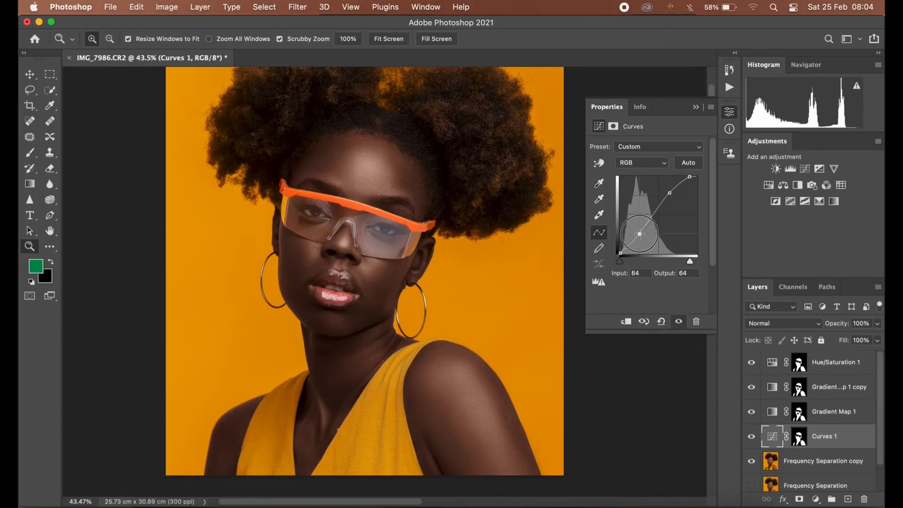
pyautogui.moveTo(352, 189); pyautogui.dragTo(365, 170)
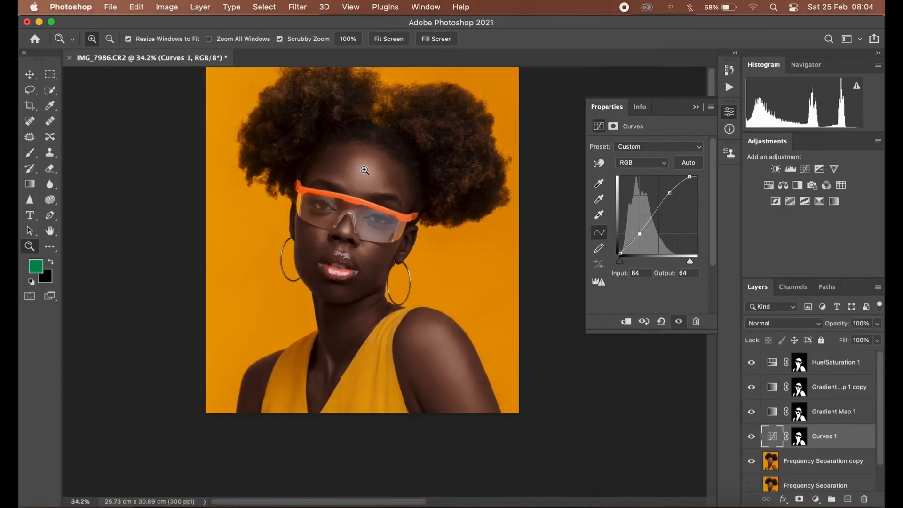
pyautogui.moveTo(372, 235); pyautogui.dragTo(385, 238)
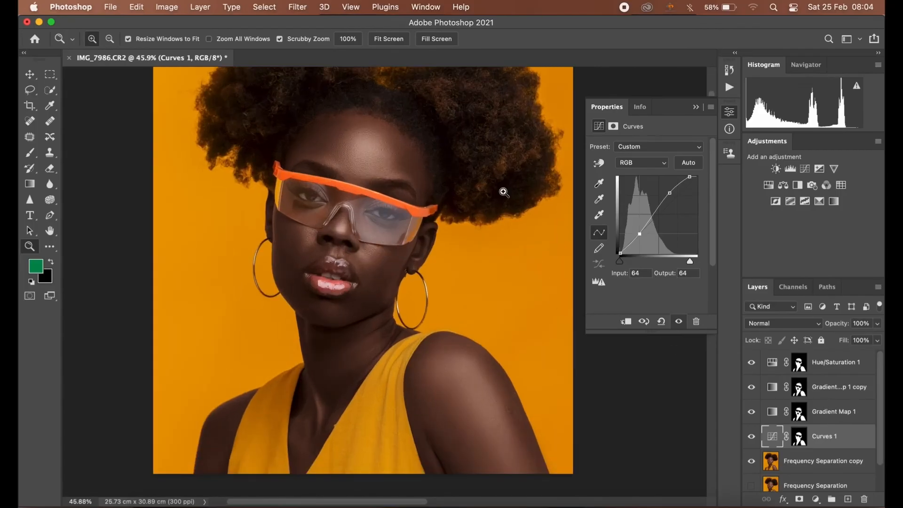
# Inspect the face up close and fine-tune the Curves 1 shadow point to input 62, output 62.
pyautogui.moveTo(355, 169); pyautogui.dragTo(359, 223)
pyautogui.scroll(-1, 387, 203)
pyautogui.hscroll(2, 361, 236)
pyautogui.hscroll(-4, 362, 236)
pyautogui.scroll(-2, 362, 236)
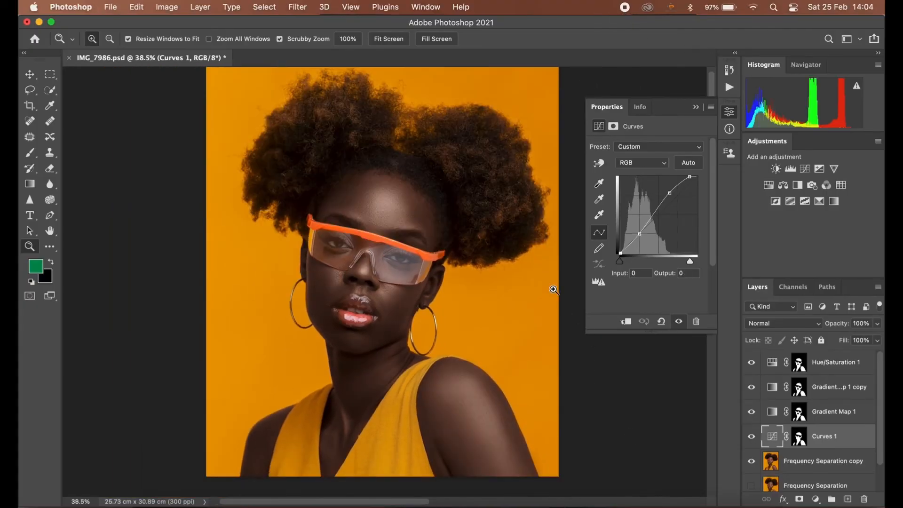
pyautogui.moveTo(436, 226); pyautogui.dragTo(434, 245)
pyautogui.click(640, 236)
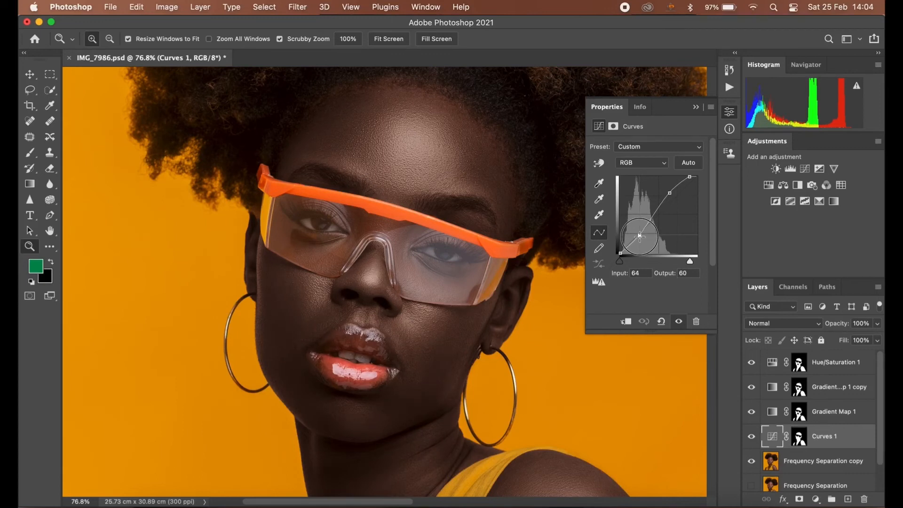
pyautogui.click(417, 209)
pyautogui.moveTo(407, 207); pyautogui.dragTo(367, 233)
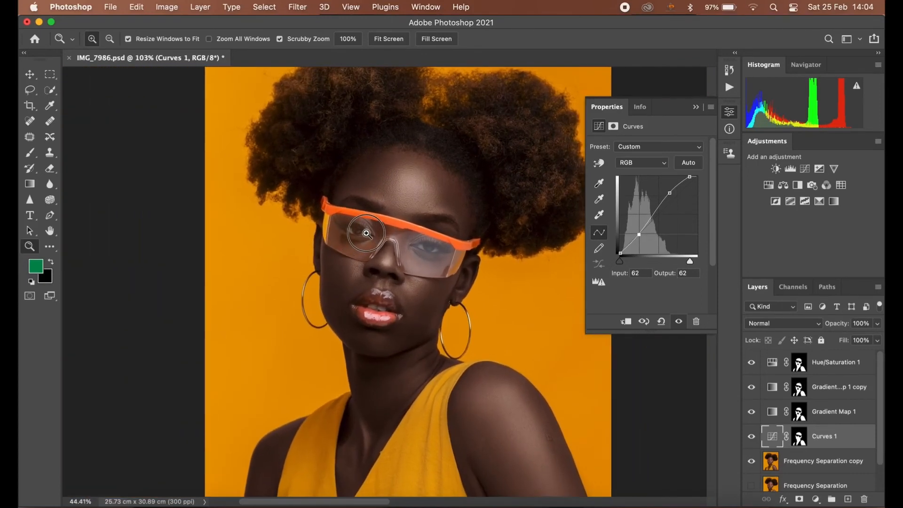
pyautogui.moveTo(403, 181); pyautogui.dragTo(439, 188)
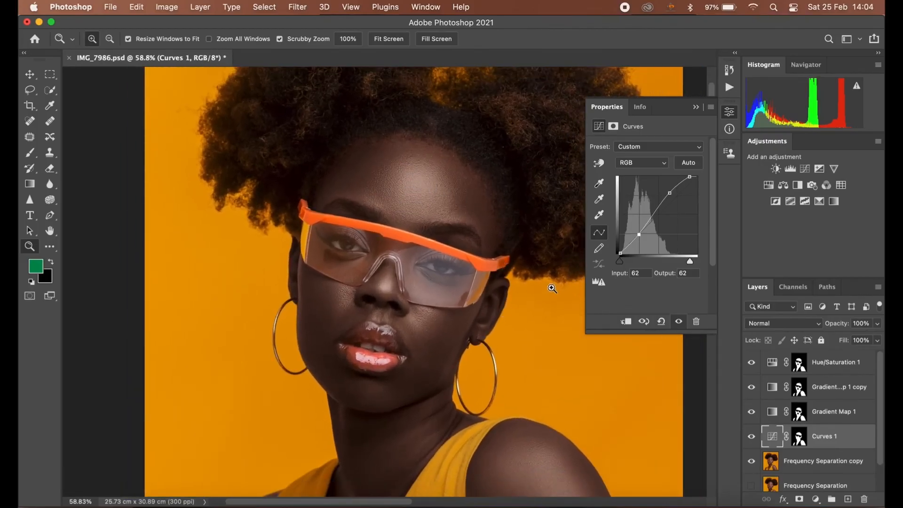
# Preview the shadow clipping on Curves 1 and move its black point to input 10, output 0.
pyautogui.moveTo(621, 262); pyautogui.dragTo(622, 266)
pyautogui.keyDown('alt'); pyautogui.click(621, 262); pyautogui.keyUp('alt')
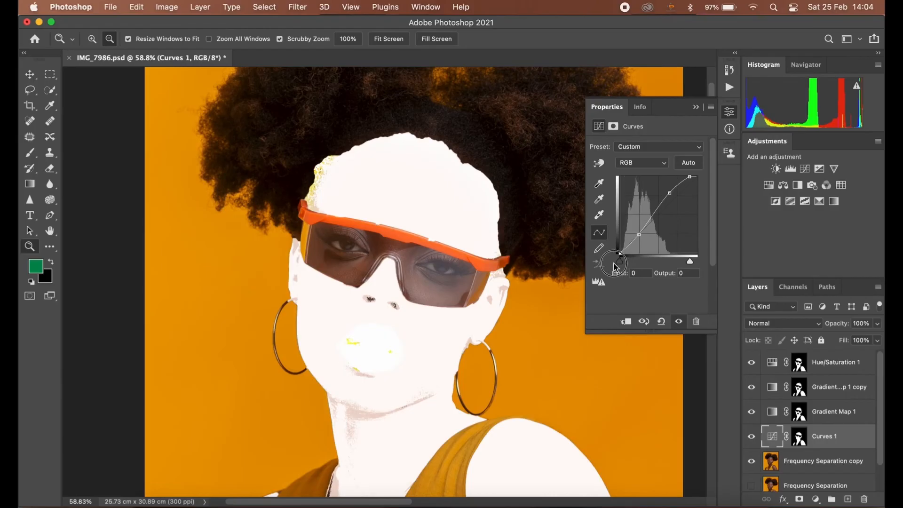
pyautogui.click(620, 263)
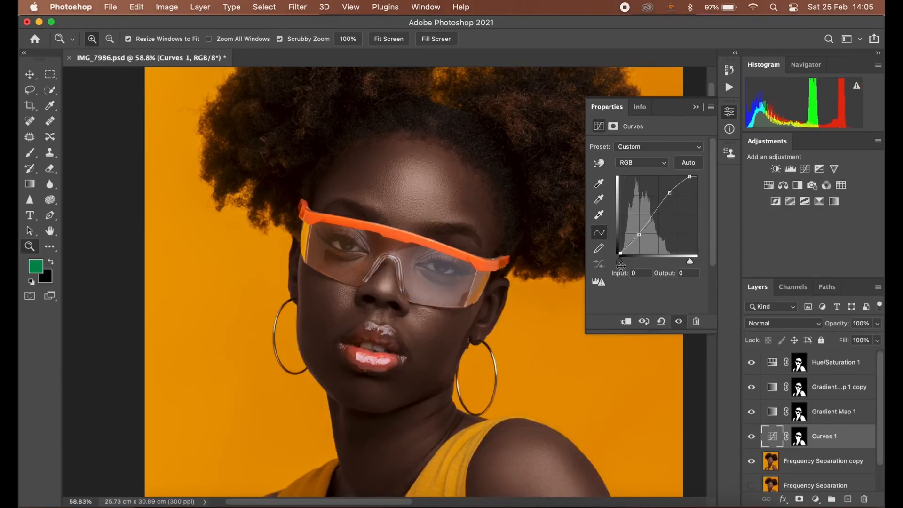
pyautogui.moveTo(621, 263)
pyautogui.mouseDown()
pyautogui.moveTo(613, 262)
pyautogui.moveTo(625, 266)
pyautogui.mouseUp()
pyautogui.moveTo(625, 266); pyautogui.dragTo(624, 266)
# Compare the portrait with Curves 1, both Gradient Map layers and Hue/Saturation 1 hidden and shown one at a time.
pyautogui.moveTo(412, 211); pyautogui.dragTo(394, 197)
pyautogui.click(752, 437)
pyautogui.click(752, 438)
pyautogui.click(752, 412)
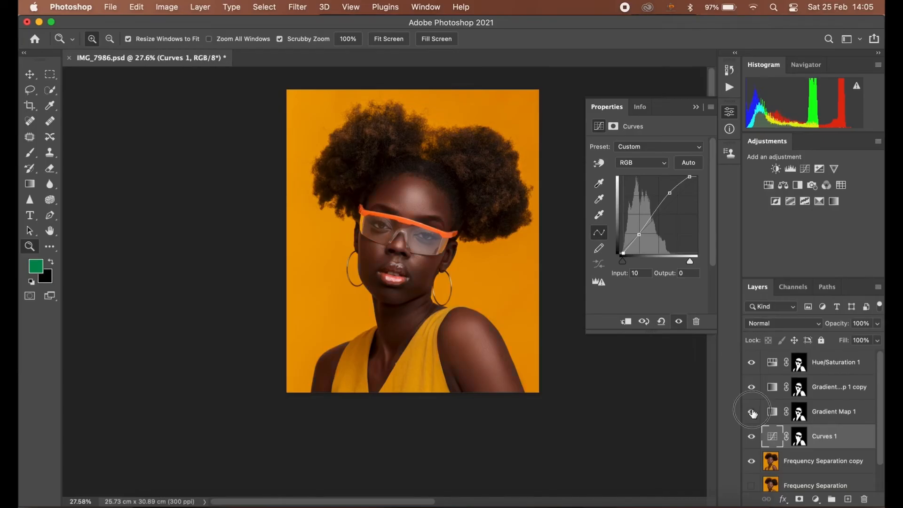
pyautogui.click(752, 387)
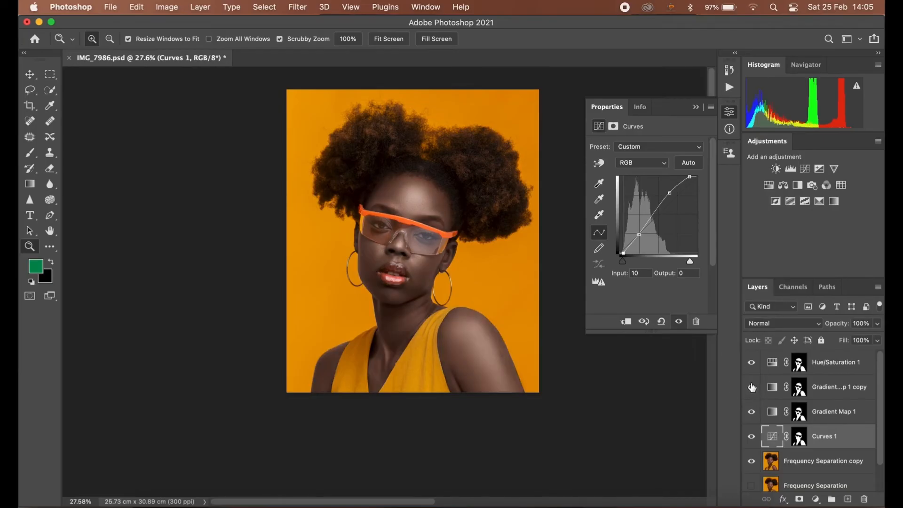
pyautogui.click(752, 387)
pyautogui.click(751, 363)
pyautogui.click(751, 365)
pyautogui.click(751, 370)
pyautogui.moveTo(467, 270); pyautogui.dragTo(497, 254)
pyautogui.click(748, 362)
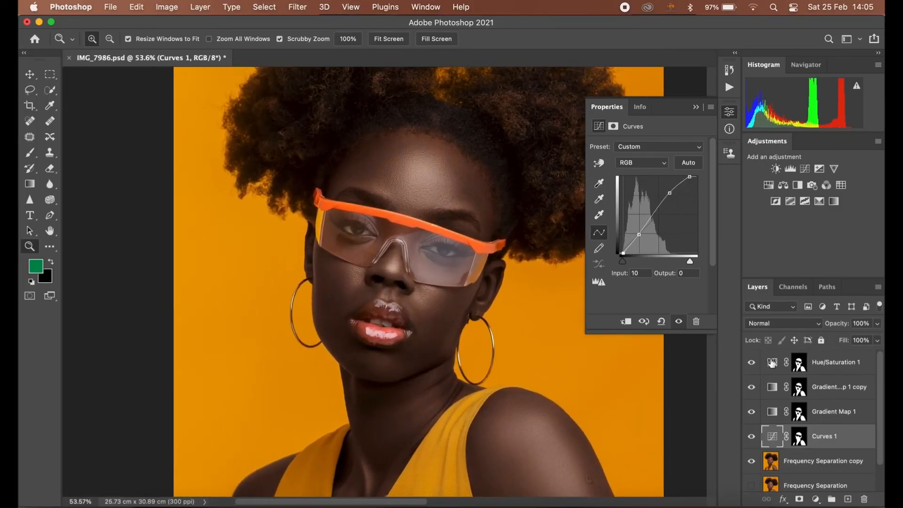
# Set the Hue/Saturation 1 adjustment's Lightness to 0 and Saturation to -17.
pyautogui.click(772, 362)
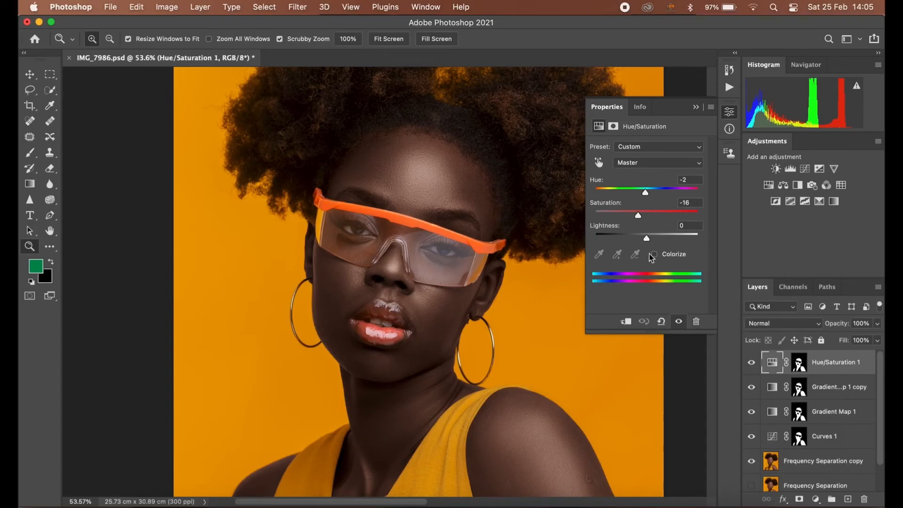
pyautogui.moveTo(397, 307); pyautogui.dragTo(484, 292)
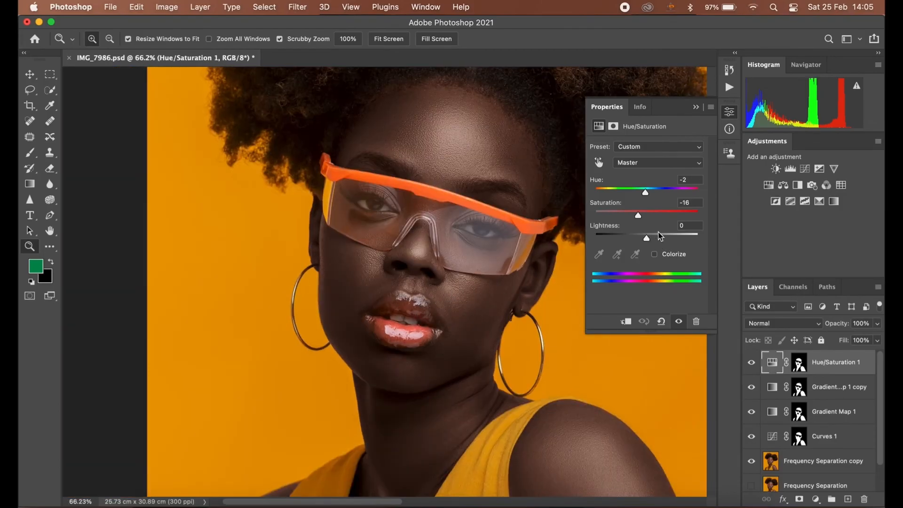
pyautogui.moveTo(644, 236); pyautogui.dragTo(647, 242)
pyautogui.click(687, 224)
pyautogui.write('0')
pyautogui.moveTo(639, 217); pyautogui.dragTo(634, 219)
pyautogui.click(679, 205)
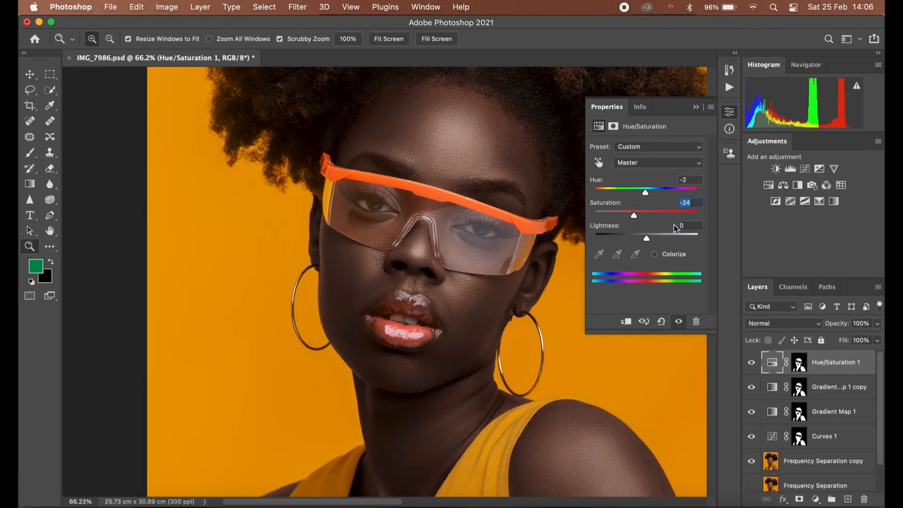
pyautogui.write('17')
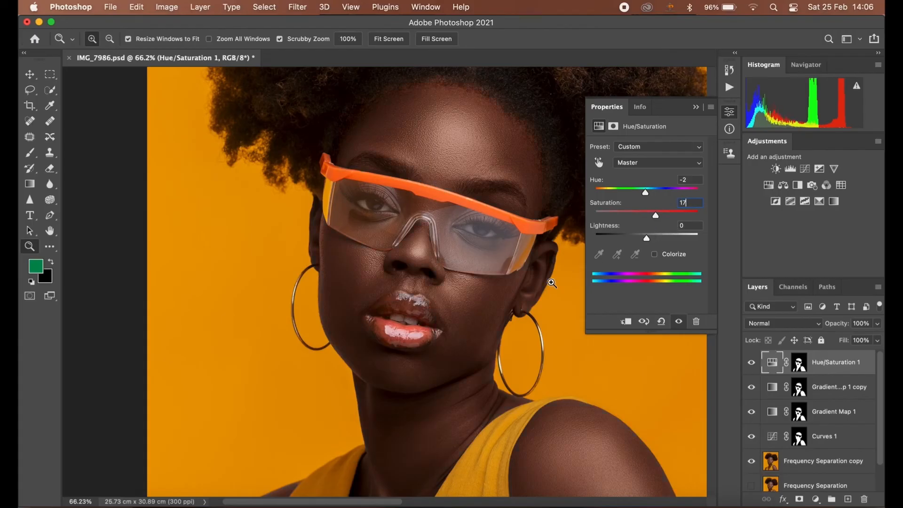
pyautogui.click(497, 283)
pyautogui.click(684, 200)
pyautogui.write('-17')
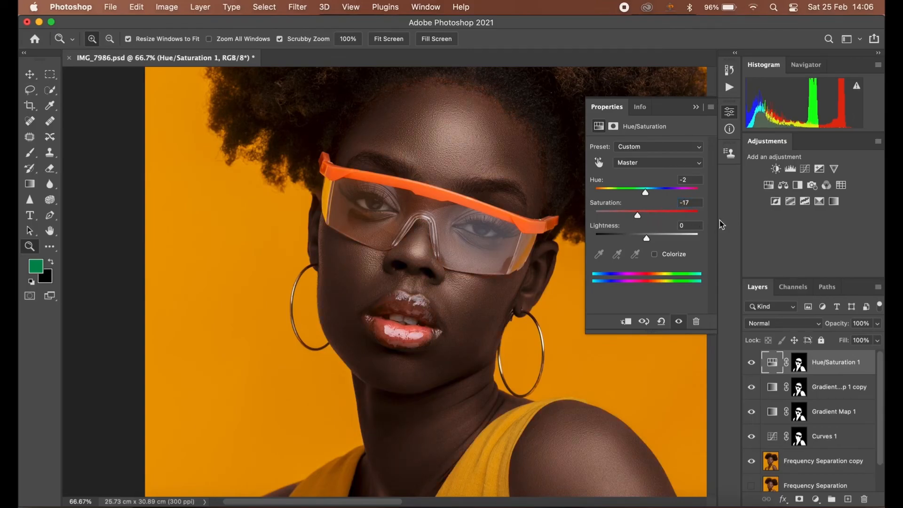
pyautogui.moveTo(469, 248); pyautogui.dragTo(449, 248)
pyautogui.scroll(-4, 448, 248)
pyautogui.scroll(1, 458, 251)
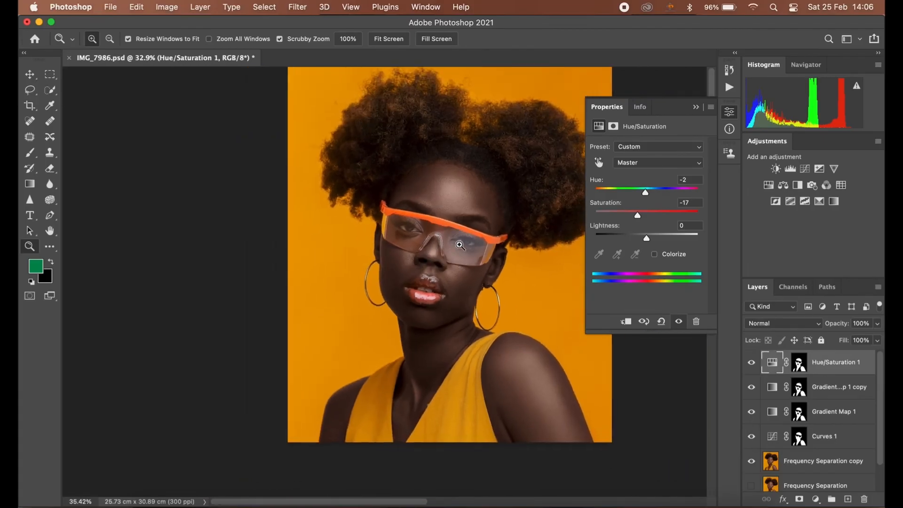
pyautogui.click(386, 267)
pyautogui.moveTo(386, 267); pyautogui.dragTo(366, 267)
pyautogui.moveTo(466, 239); pyautogui.dragTo(531, 219)
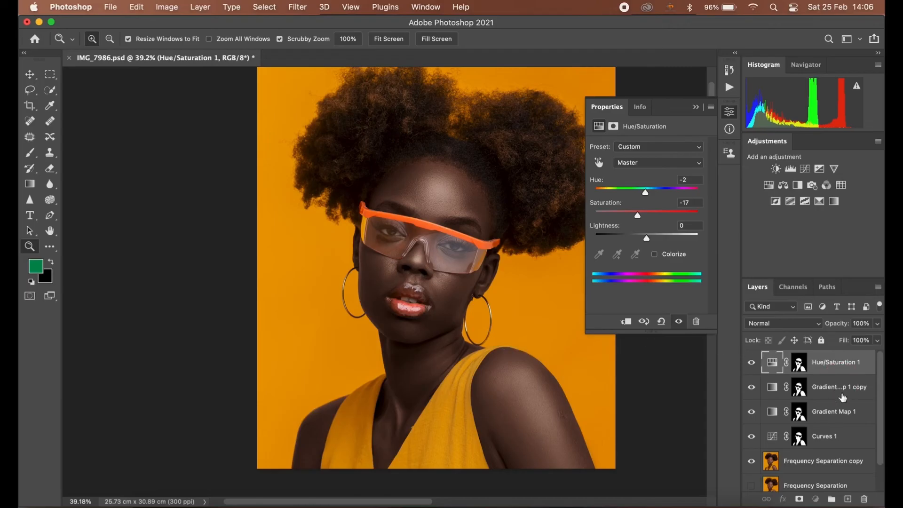
# Group the Hue/Saturation, two Gradient Map and Curves layers, and compare the portrait with the group hidden and shown.
pyautogui.keyDown('shift'); pyautogui.click(855, 415); pyautogui.keyUp('shift')
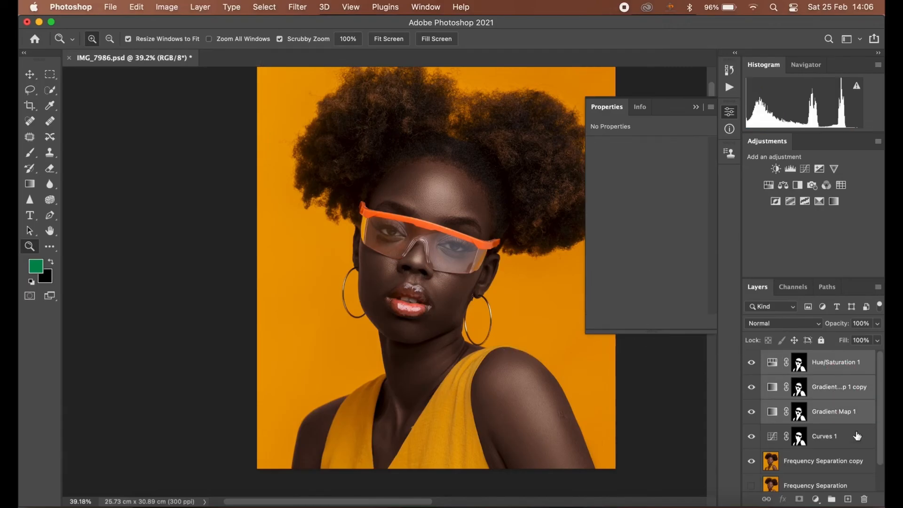
pyautogui.keyDown('shift'); pyautogui.click(853, 435); pyautogui.keyUp('shift')
pyautogui.moveTo(843, 396); pyautogui.dragTo(833, 497)
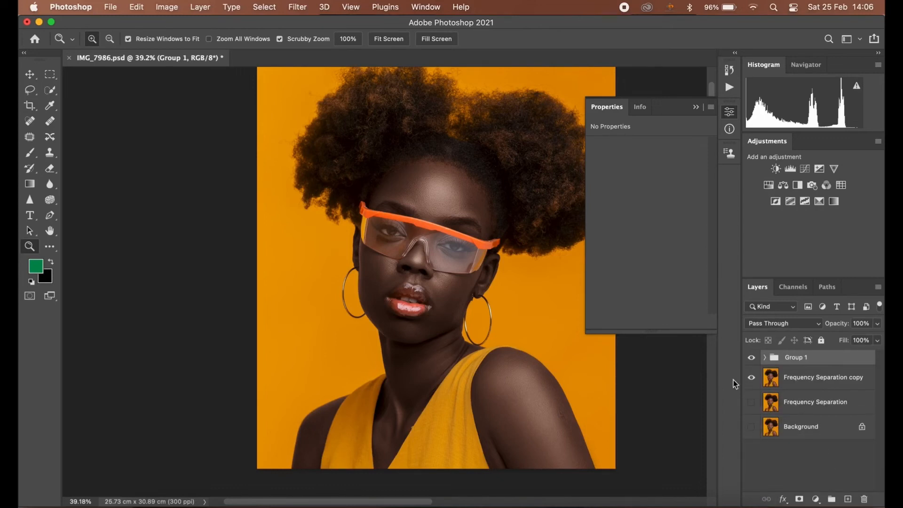
pyautogui.click(750, 358)
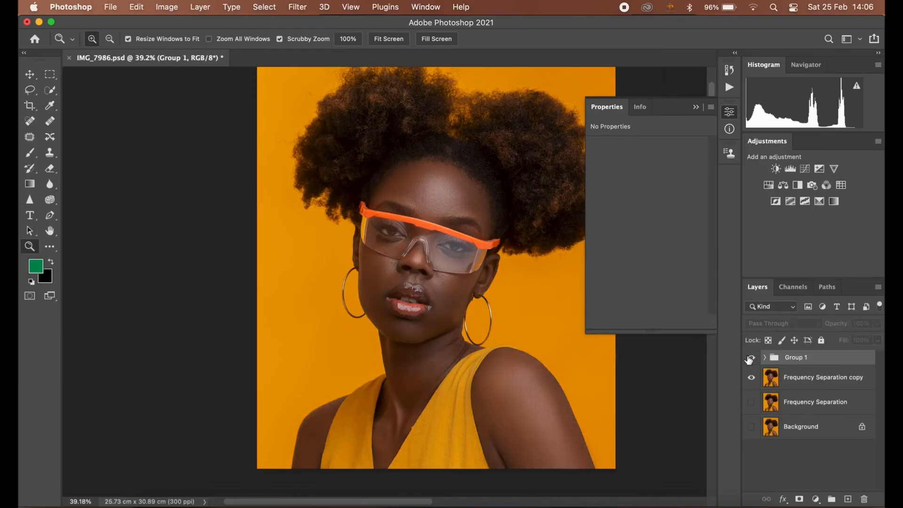
pyautogui.click(751, 358)
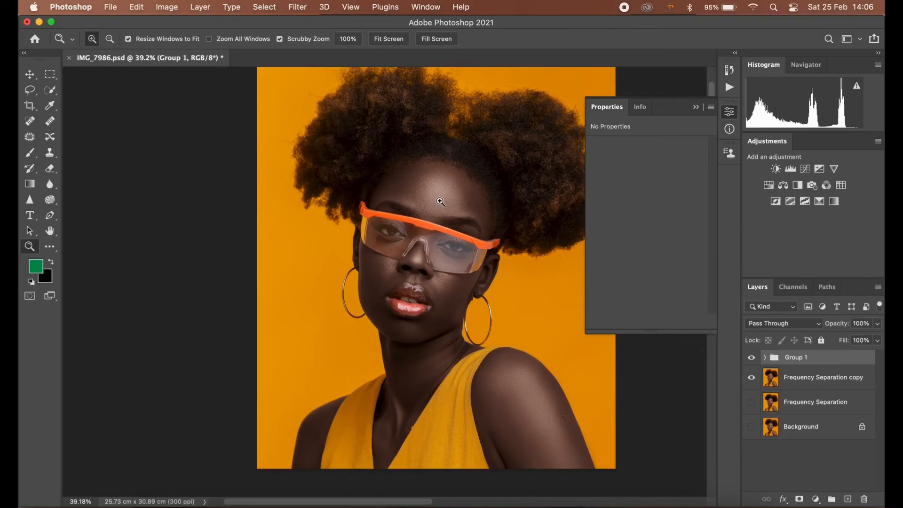
# Add a Selective Color adjustment layer clipped to Group 1 and convert it to a smart object.
pyautogui.moveTo(400, 149)
pyautogui.mouseDown()
pyautogui.moveTo(383, 148)
pyautogui.moveTo(394, 154)
pyautogui.mouseUp()
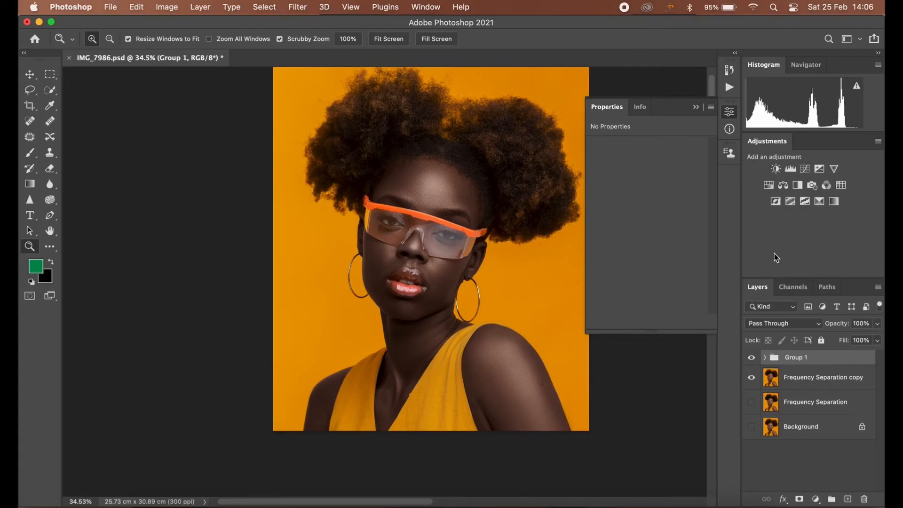
pyautogui.click(816, 499)
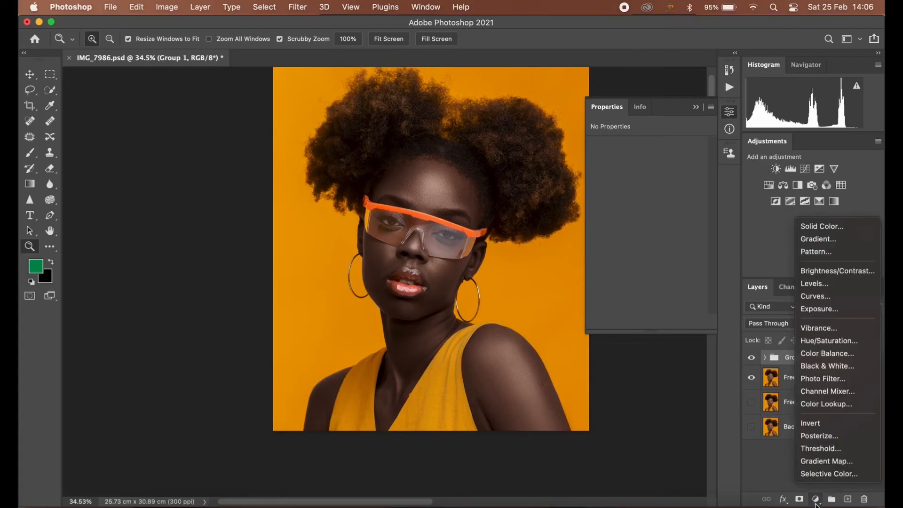
pyautogui.click(811, 473)
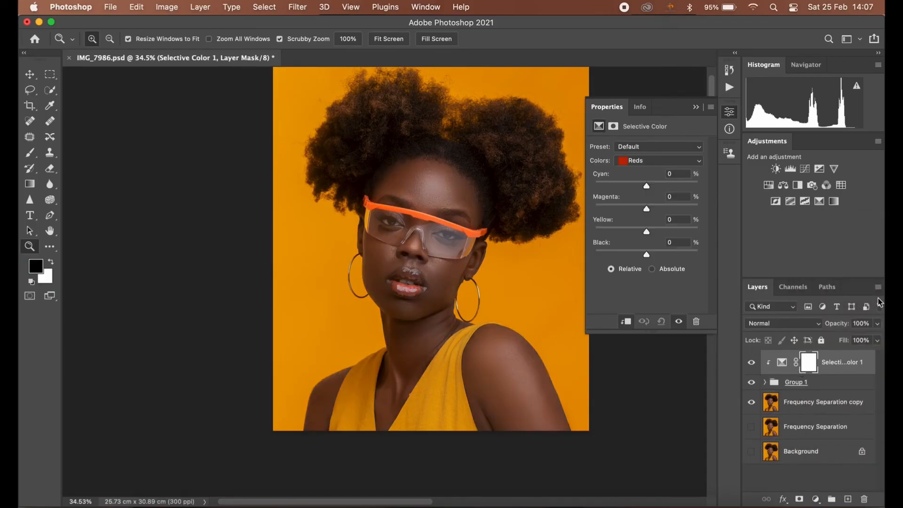
pyautogui.click(879, 287)
pyautogui.press('Escape')
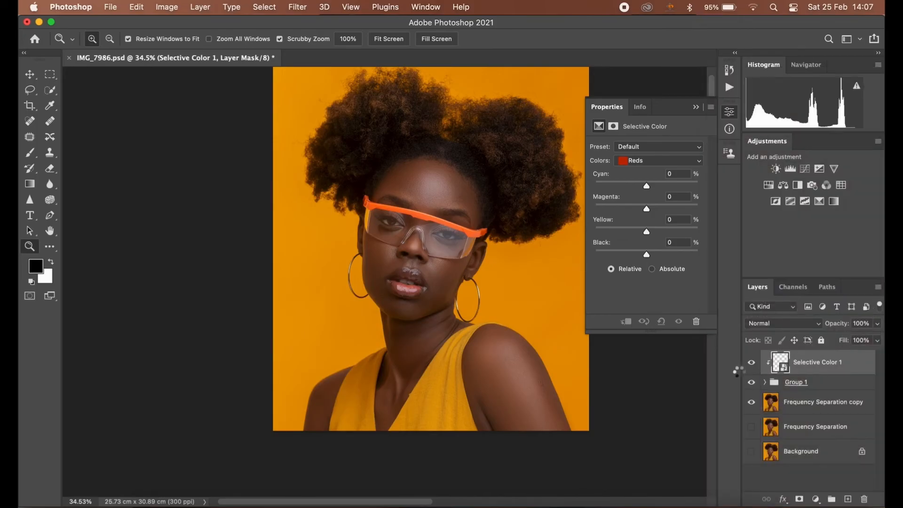
# Undo the smart object conversion of the Selective Color 1 layer and release its clipping mask.
pyautogui.press('super+z')
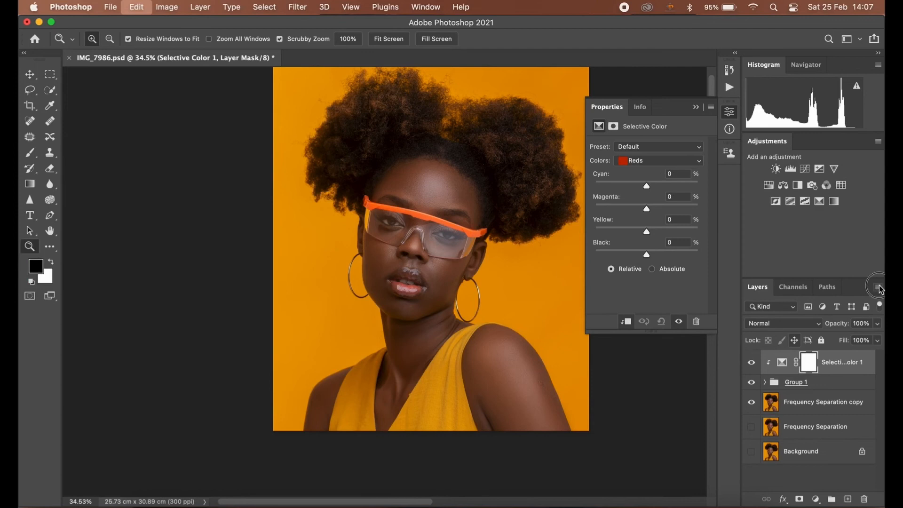
pyautogui.click(878, 287)
pyautogui.click(818, 371)
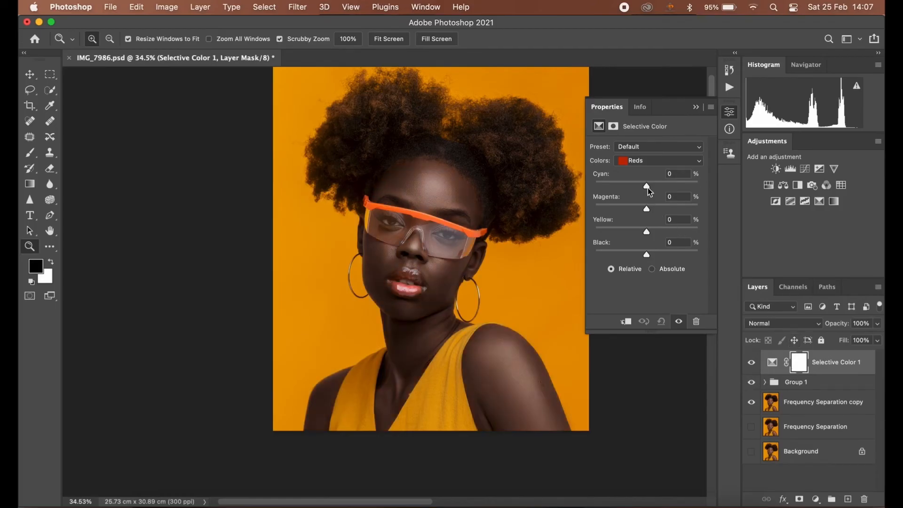
# In the Selective Color adjustment's Blacks range, try Black at -3 and +17, and reset it to 0.
pyautogui.click(643, 160)
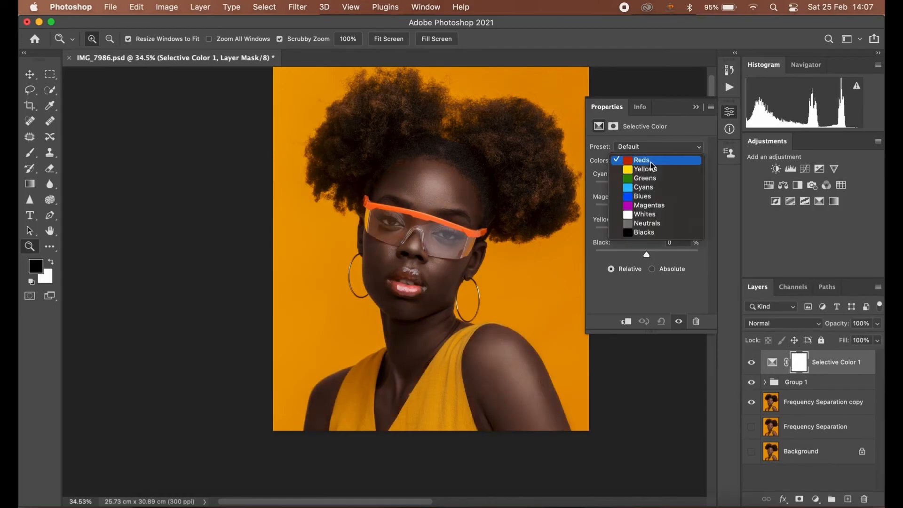
pyautogui.click(647, 233)
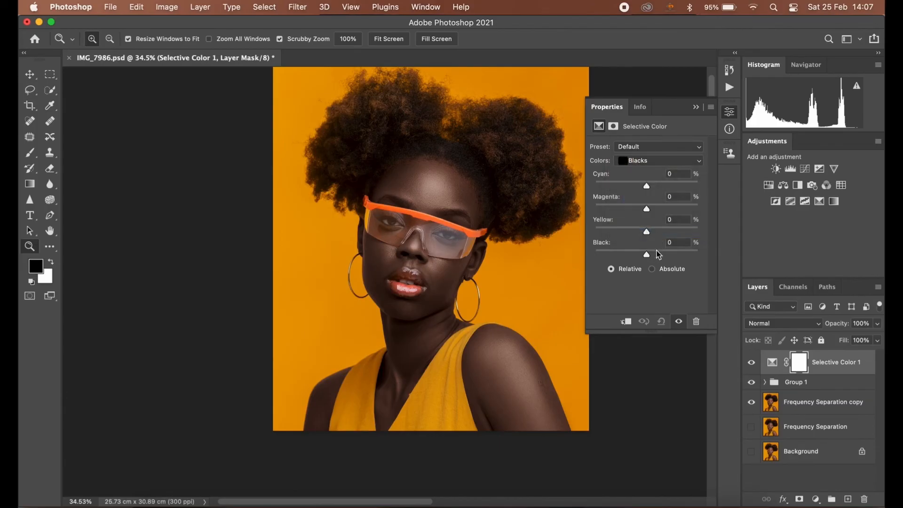
pyautogui.moveTo(648, 256)
pyautogui.mouseDown()
pyautogui.moveTo(638, 256)
pyautogui.moveTo(646, 258)
pyautogui.mouseUp()
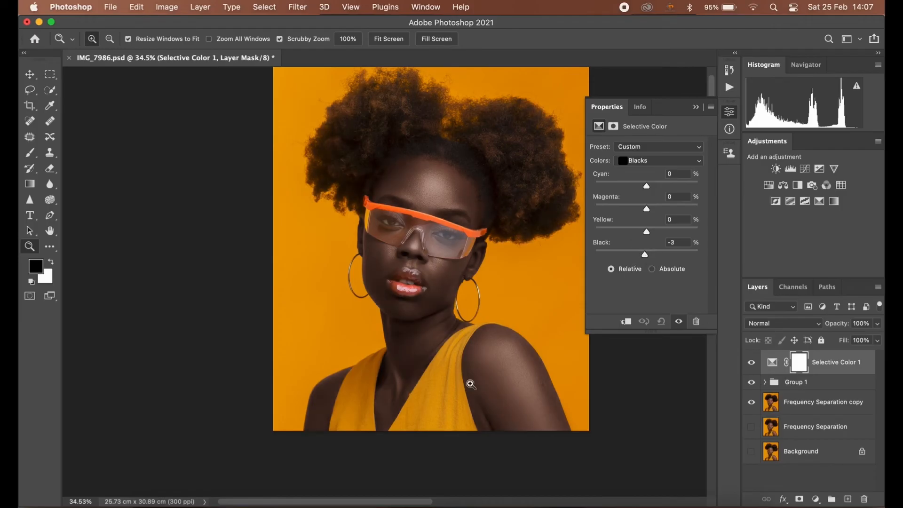
pyautogui.moveTo(645, 256); pyautogui.dragTo(656, 255)
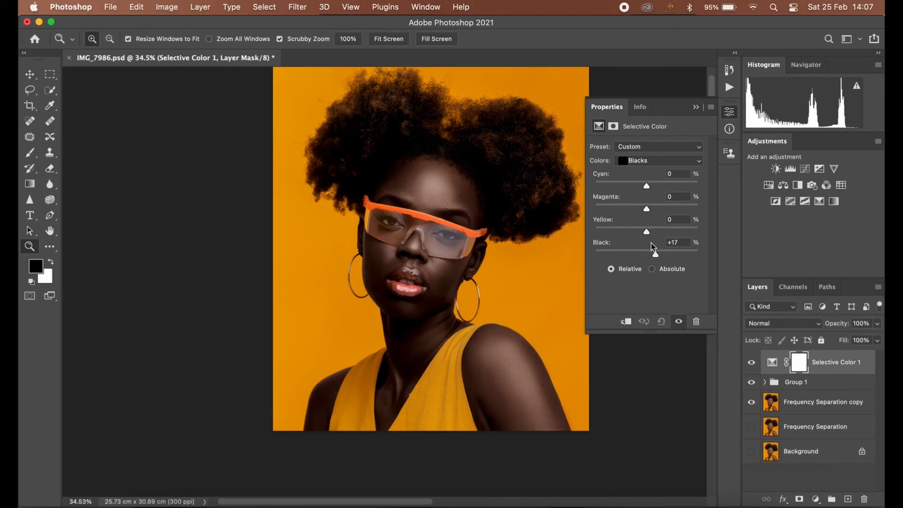
pyautogui.click(672, 244)
pyautogui.write('0')
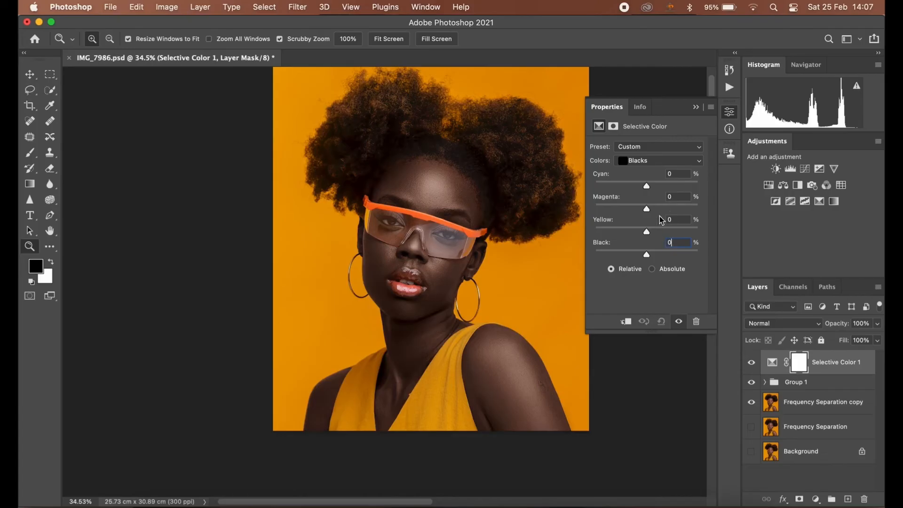
# Set the Blacks range to Yellow -5, Magenta -2 and Cyan 0 in Selective Color 1.
pyautogui.moveTo(647, 235)
pyautogui.mouseDown()
pyautogui.moveTo(638, 235)
pyautogui.moveTo(647, 234)
pyautogui.mouseUp()
pyautogui.moveTo(423, 200); pyautogui.dragTo(450, 208)
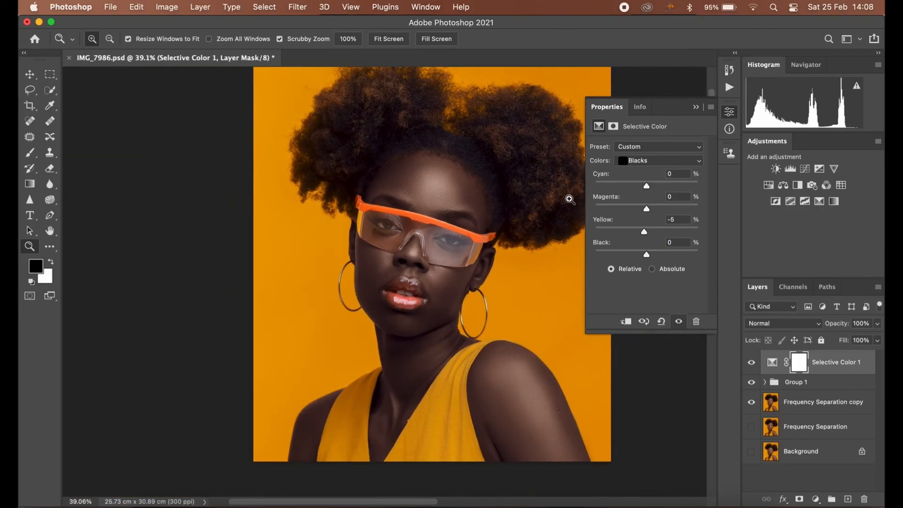
pyautogui.moveTo(646, 208); pyautogui.dragTo(648, 212)
pyautogui.moveTo(400, 202)
pyautogui.mouseDown()
pyautogui.moveTo(422, 202)
pyautogui.moveTo(381, 187)
pyautogui.moveTo(394, 192)
pyautogui.mouseUp()
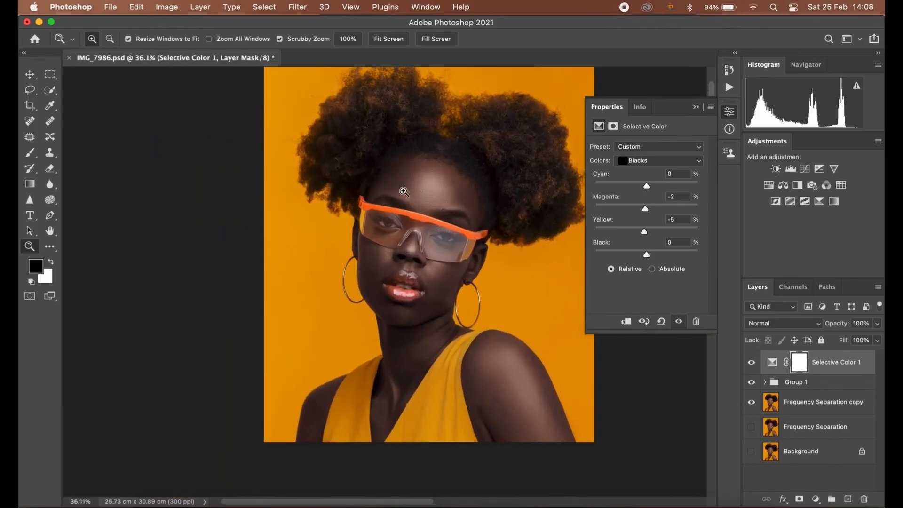
pyautogui.moveTo(647, 190)
pyautogui.mouseDown()
pyautogui.moveTo(640, 189)
pyautogui.moveTo(648, 189)
pyautogui.mouseUp()
pyautogui.doubleClick(671, 175)
pyautogui.write('0')
# Set the Neutrals range to Black +3, Yellow +1 and Magenta +1, and compare the portrait with Selective Color 1 hidden and shown.
pyautogui.click(651, 165)
pyautogui.click(644, 159)
pyautogui.click(644, 158)
pyautogui.click(645, 151)
pyautogui.moveTo(649, 258)
pyautogui.mouseDown()
pyautogui.moveTo(657, 256)
pyautogui.moveTo(649, 260)
pyautogui.mouseUp()
pyautogui.click(650, 257)
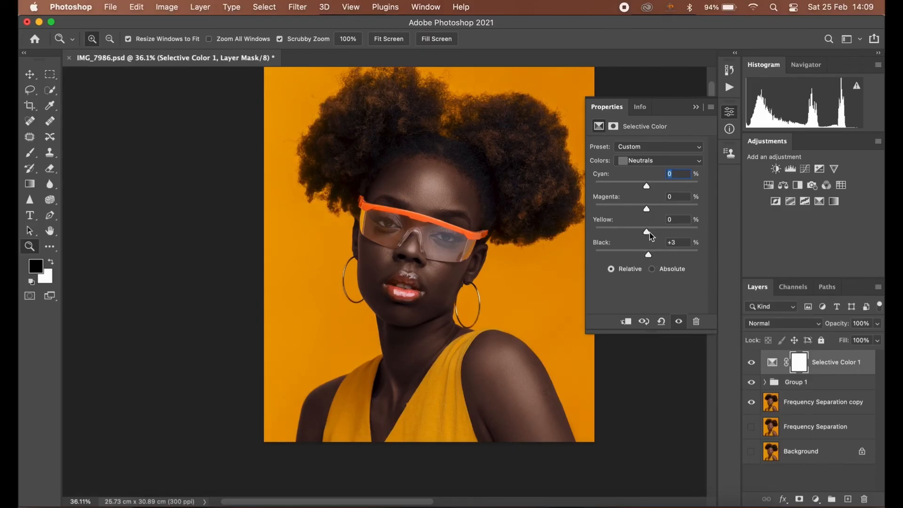
pyautogui.moveTo(649, 236); pyautogui.dragTo(649, 217)
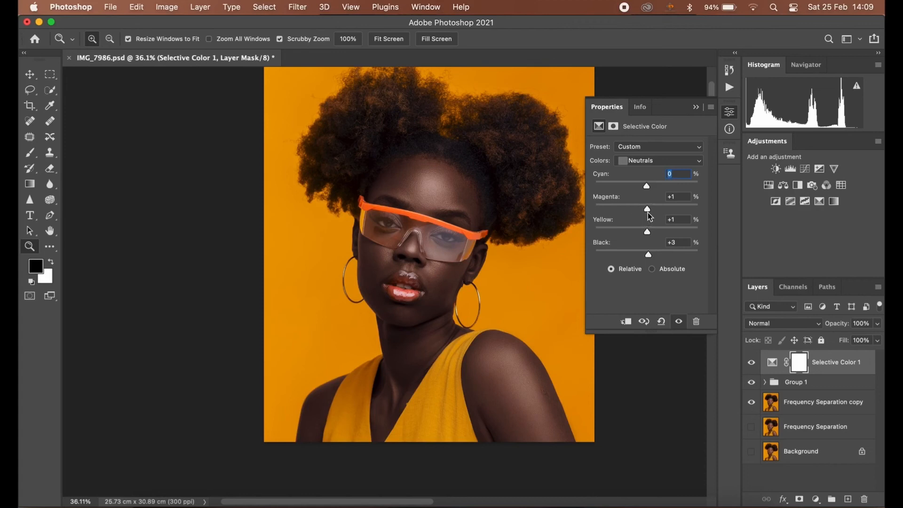
pyautogui.moveTo(483, 245); pyautogui.dragTo(454, 240)
pyautogui.moveTo(648, 191); pyautogui.dragTo(649, 190)
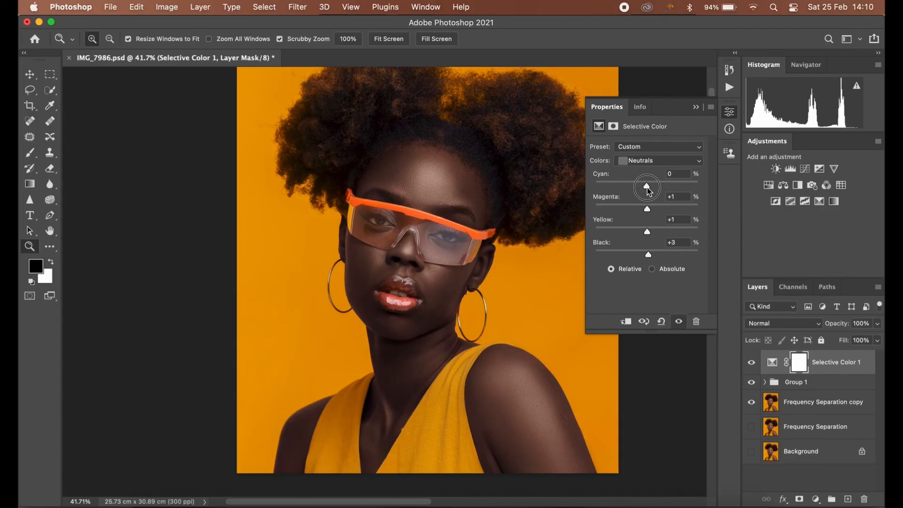
pyautogui.click(752, 363)
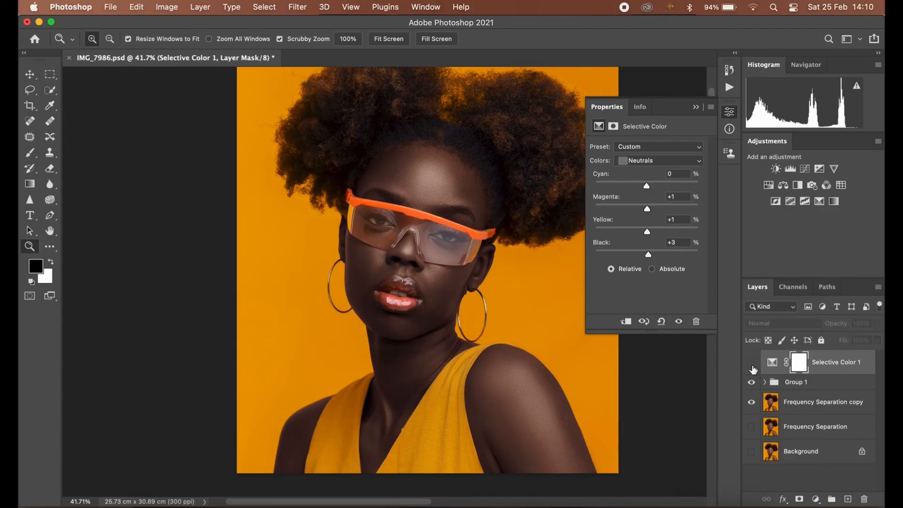
pyautogui.click(752, 363)
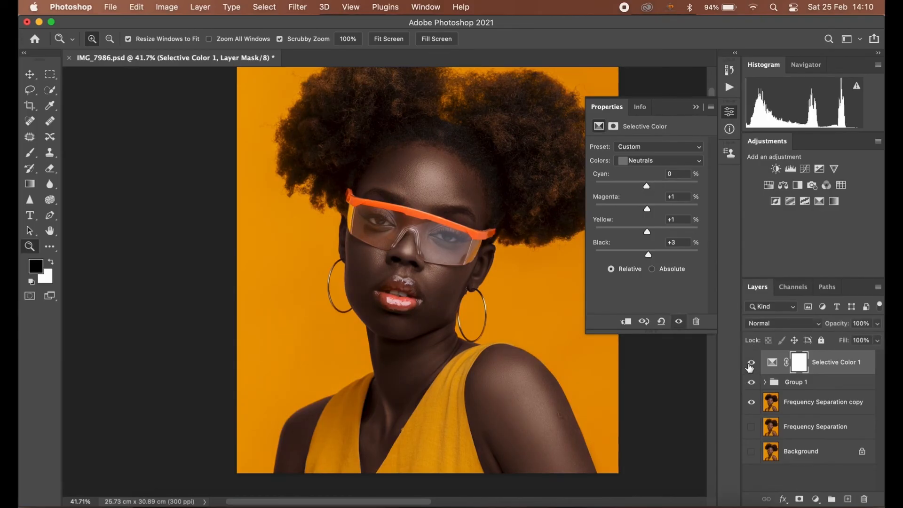
# Set the Whites range to Black -50, Yellow -58, Magenta -55 and Cyan -50 in Selective Color 1.
pyautogui.click(652, 161)
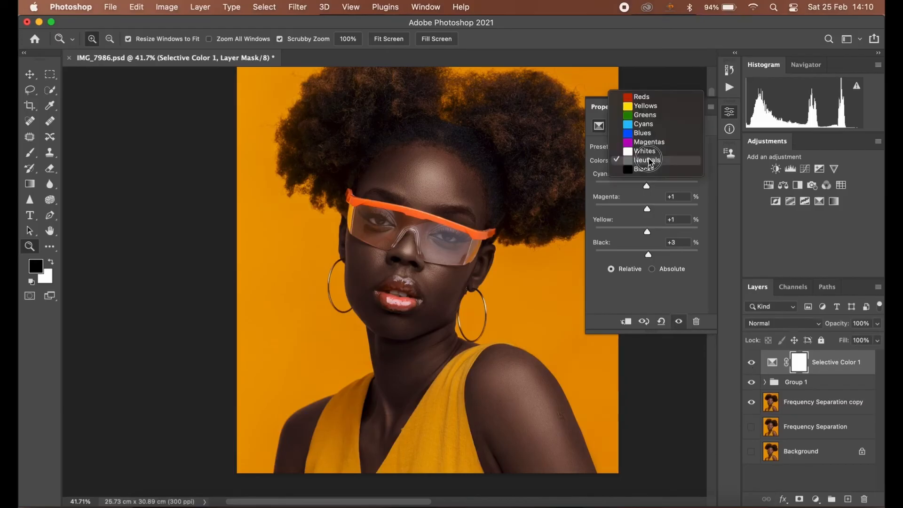
pyautogui.click(651, 152)
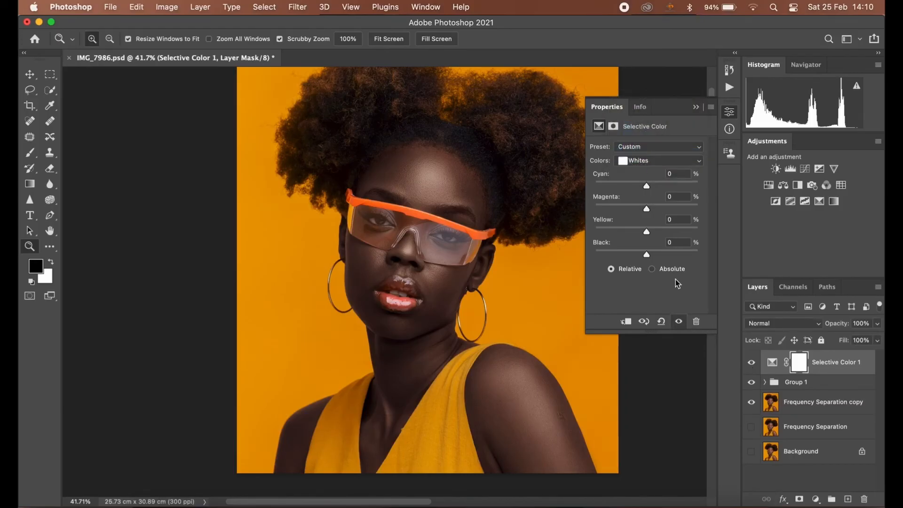
pyautogui.click(678, 322)
pyautogui.click(678, 321)
pyautogui.moveTo(647, 255); pyautogui.dragTo(620, 250)
pyautogui.click(678, 243)
pyautogui.moveTo(678, 243); pyautogui.dragTo(671, 243)
pyautogui.write('50')
pyautogui.moveTo(652, 235); pyautogui.dragTo(619, 188)
pyautogui.click(411, 243)
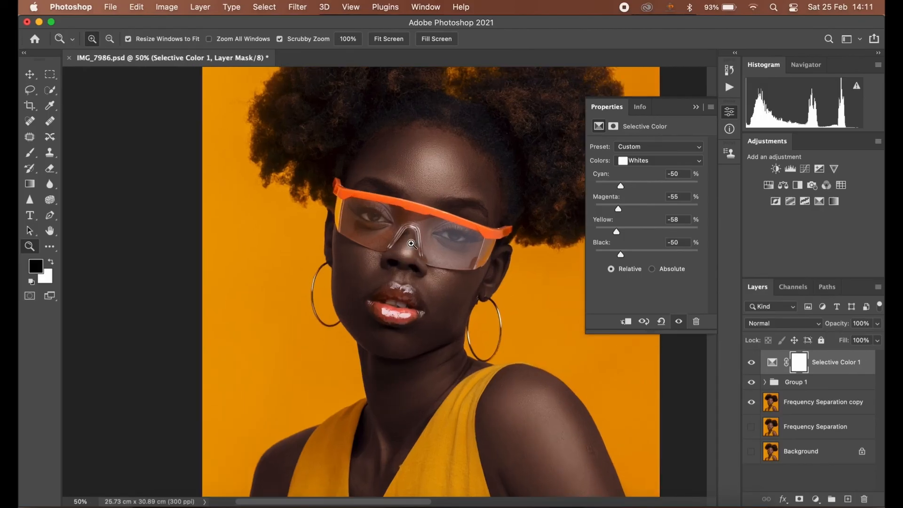
pyautogui.moveTo(412, 243); pyautogui.dragTo(405, 235)
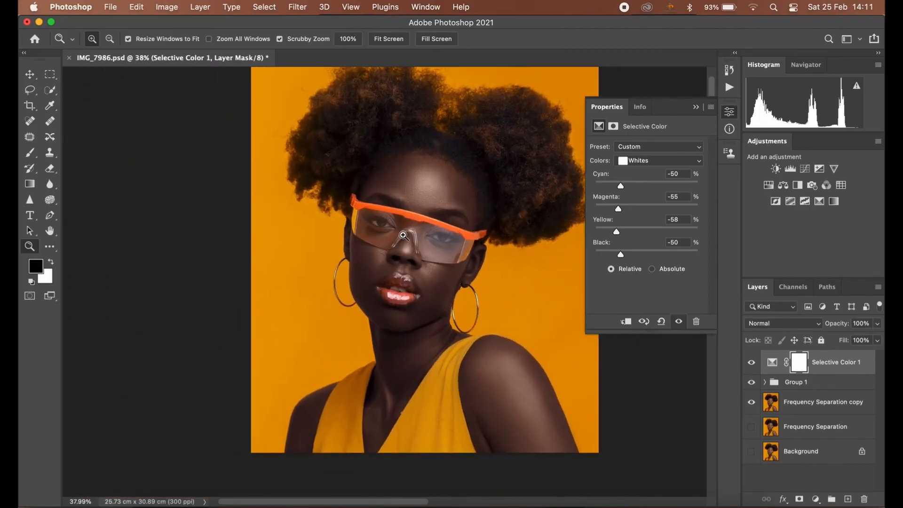
# Try Black at +29 and +76 for the Whites, set it to -60, and compare with Selective Color 1 hidden and shown.
pyautogui.click(626, 162)
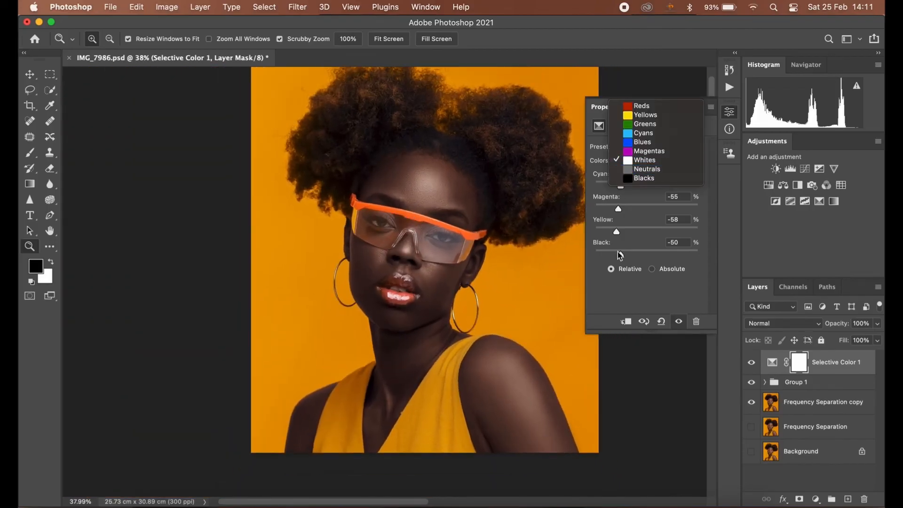
pyautogui.click(638, 250)
pyautogui.click(662, 252)
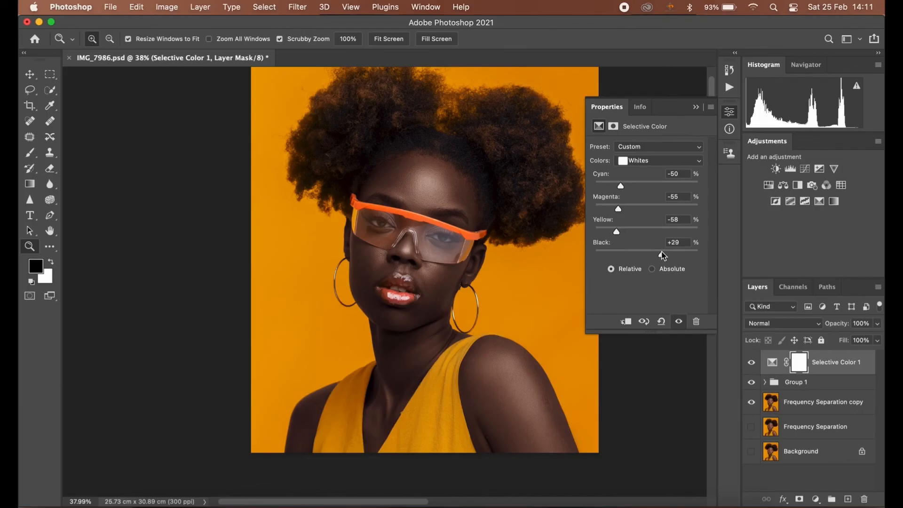
pyautogui.click(686, 253)
pyautogui.click(409, 196)
pyautogui.moveTo(409, 197); pyautogui.dragTo(436, 193)
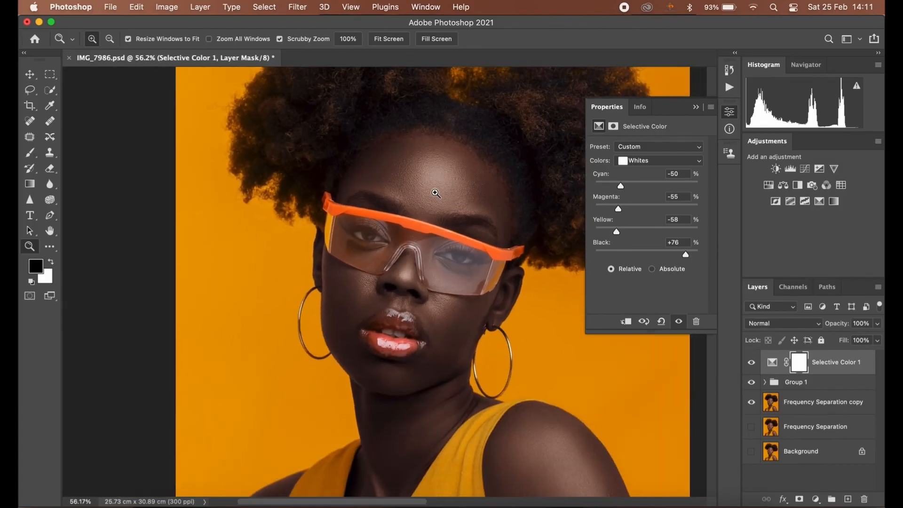
pyautogui.click(618, 252)
pyautogui.moveTo(617, 252); pyautogui.dragTo(616, 252)
pyautogui.moveTo(390, 289); pyautogui.dragTo(381, 266)
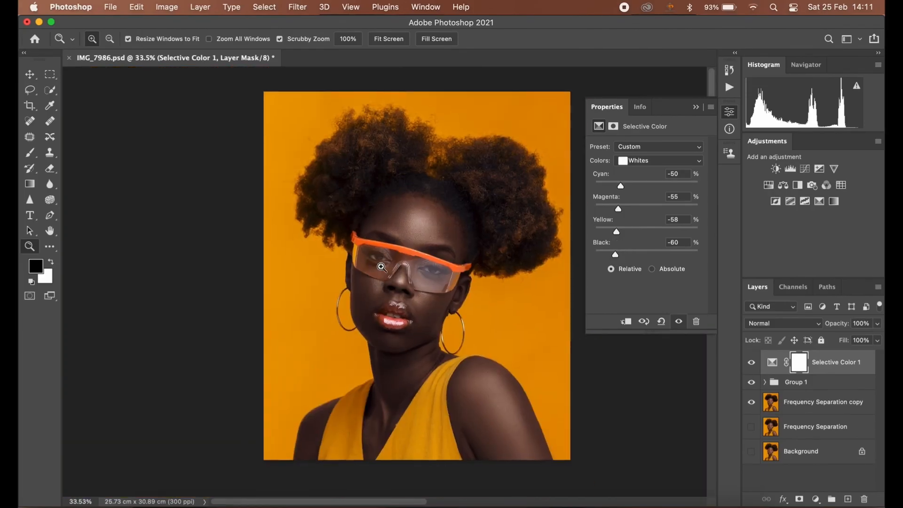
pyautogui.click(752, 363)
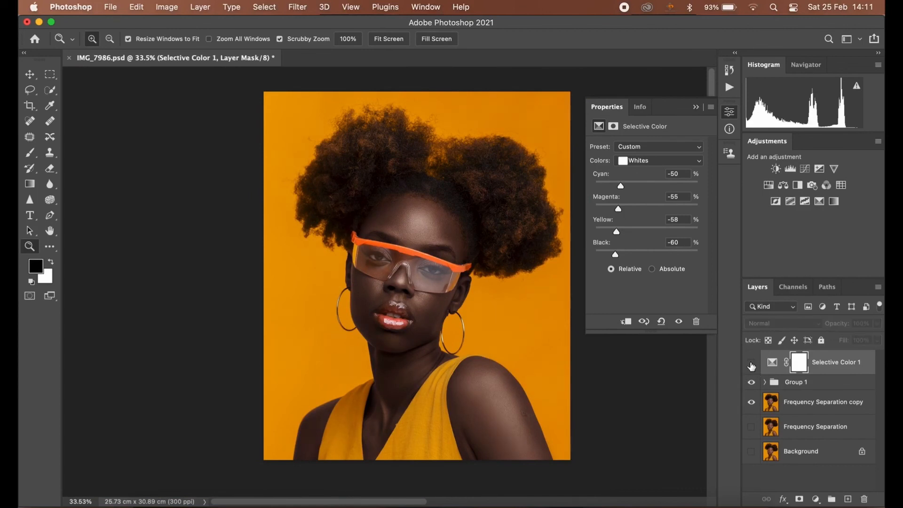
pyautogui.click(751, 364)
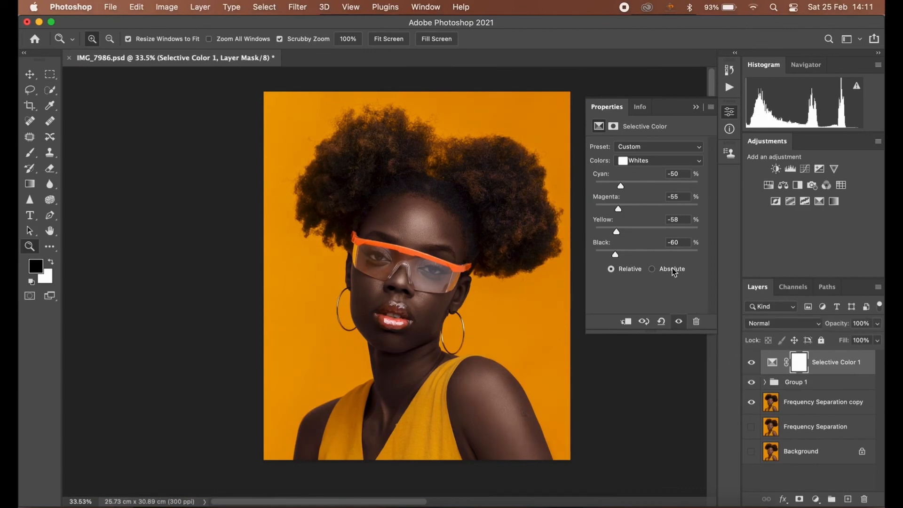
# Switch Selective Color 1 to the Yellows range and set its Black to +10.
pyautogui.click(654, 164)
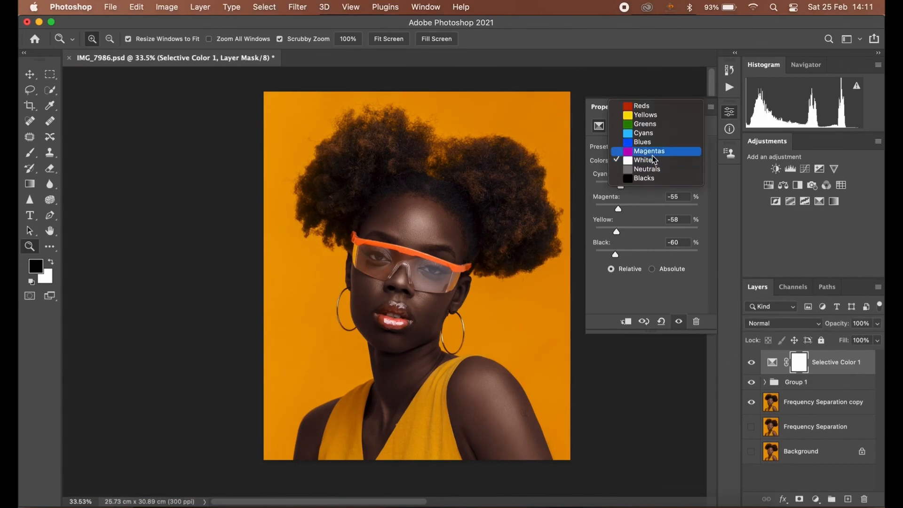
pyautogui.click(654, 156)
pyautogui.click(654, 162)
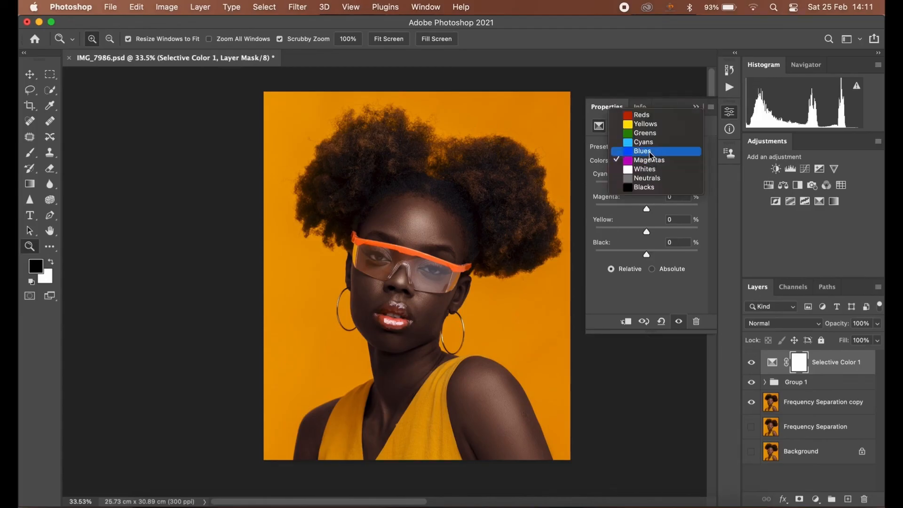
pyautogui.click(645, 124)
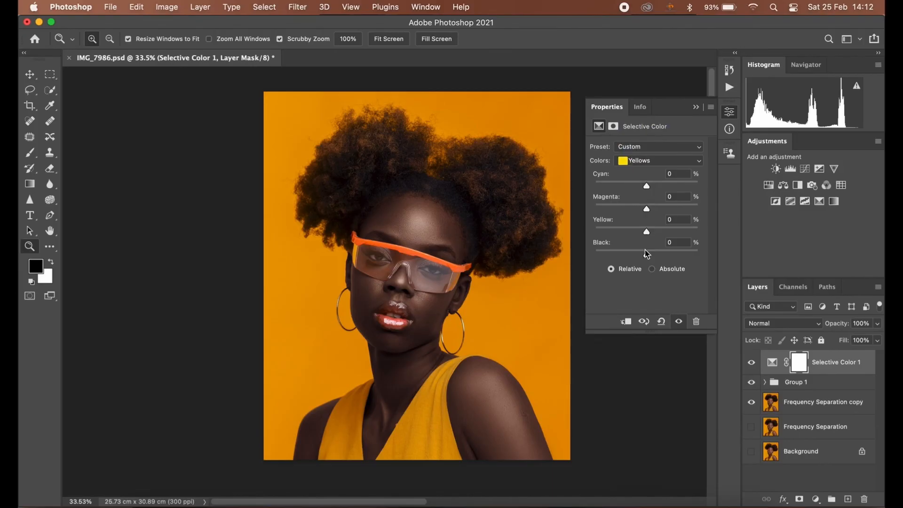
pyautogui.moveTo(648, 256)
pyautogui.mouseDown()
pyautogui.moveTo(655, 254)
pyautogui.moveTo(637, 254)
pyautogui.moveTo(652, 257)
pyautogui.mouseUp()
pyautogui.doubleClick(682, 239)
pyautogui.write('10')
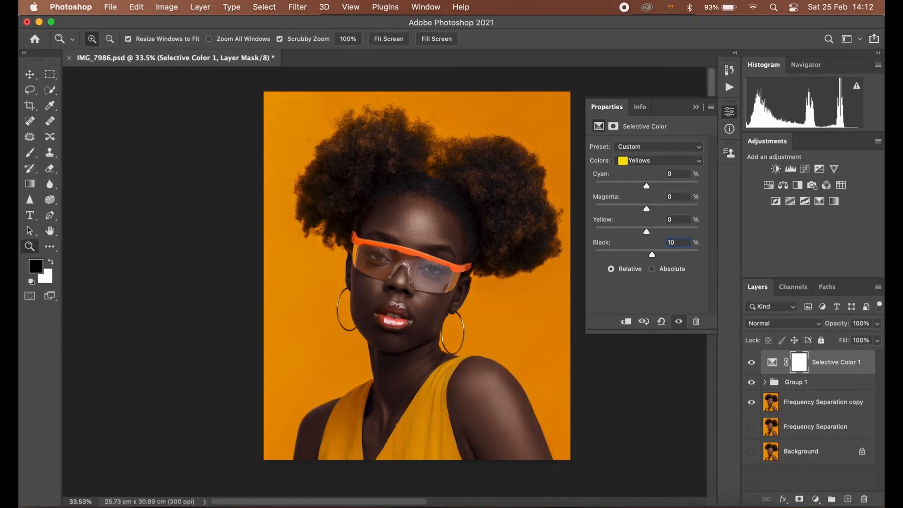
pyautogui.press('Return')
# Try the Yellows range with Yellow at -34 and +65, and return it to 0.
pyautogui.moveTo(649, 235); pyautogui.dragTo(630, 233)
pyautogui.moveTo(360, 254); pyautogui.dragTo(389, 242)
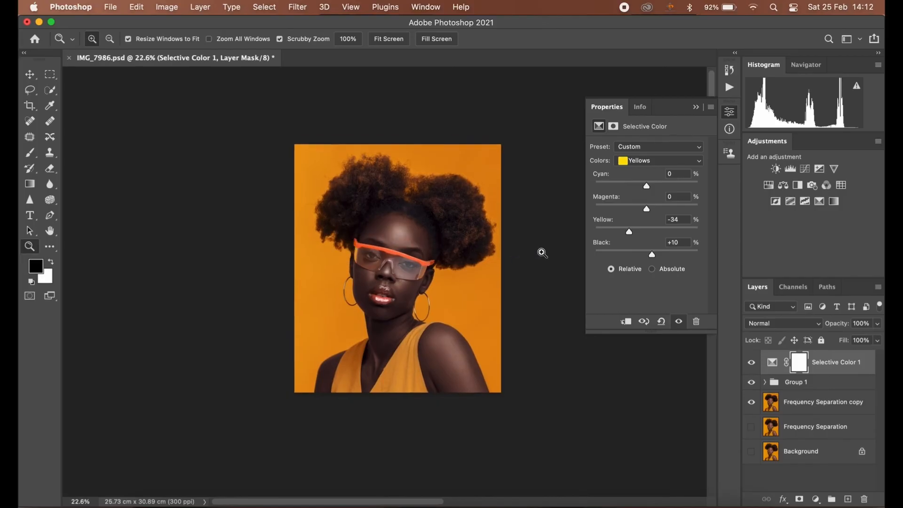
pyautogui.moveTo(636, 233); pyautogui.dragTo(681, 234)
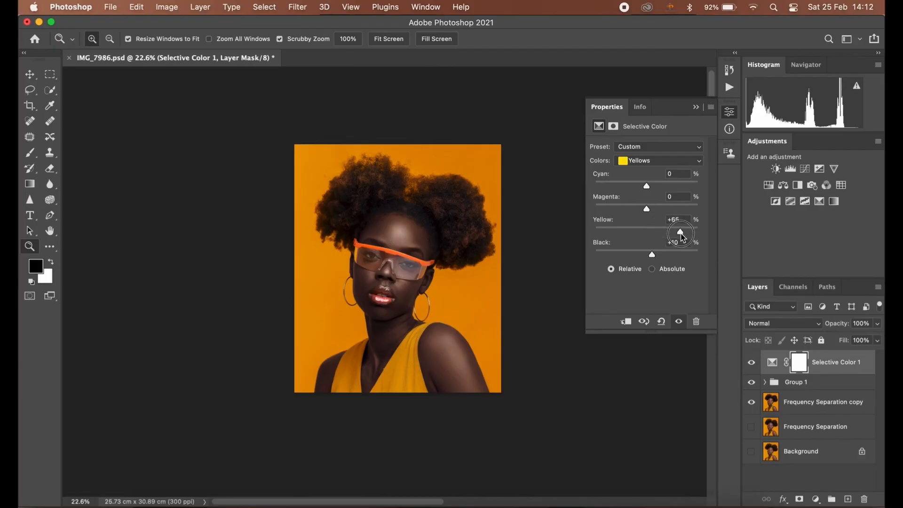
pyautogui.moveTo(406, 265); pyautogui.dragTo(433, 264)
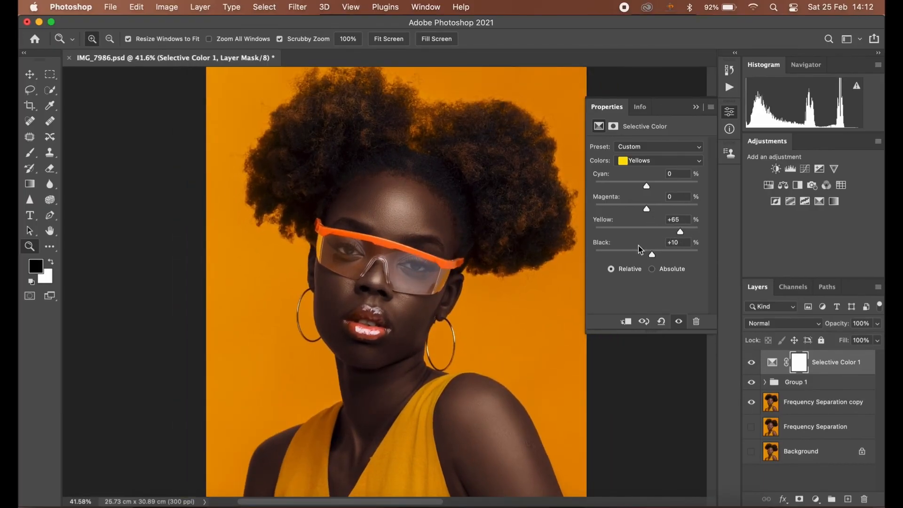
pyautogui.click(647, 229)
# Try negative Magenta amounts for the Yellows range down to -41, and set Magenta to +5.
pyautogui.moveTo(646, 210); pyautogui.dragTo(630, 211)
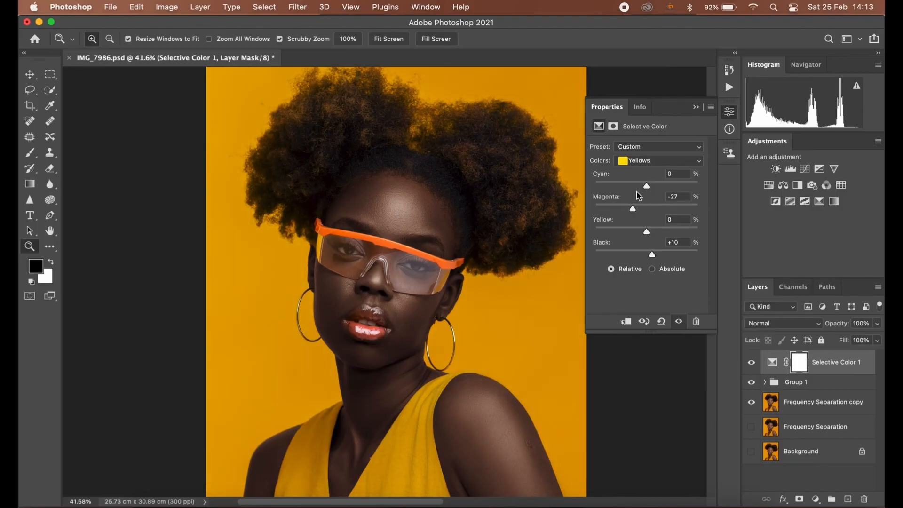
pyautogui.scroll(-10, 633, 203)
pyautogui.scroll(6, 634, 203)
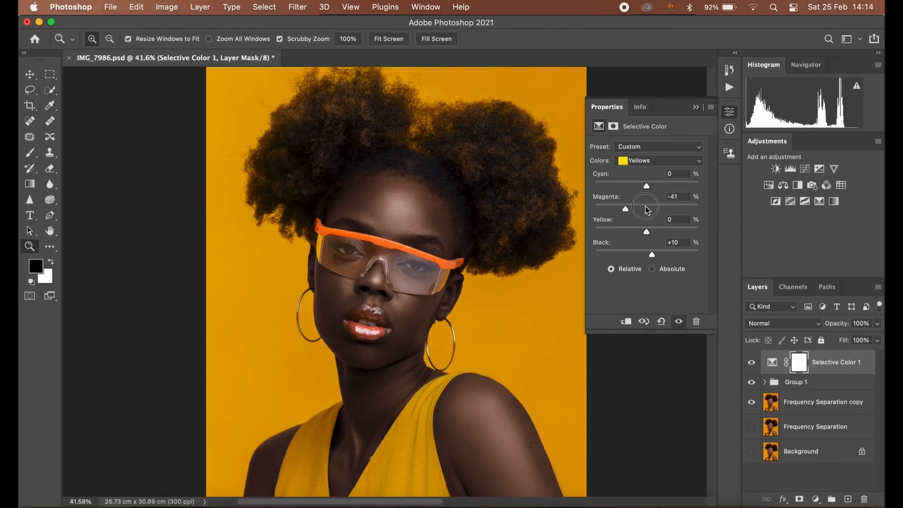
pyautogui.scroll(20, 648, 210)
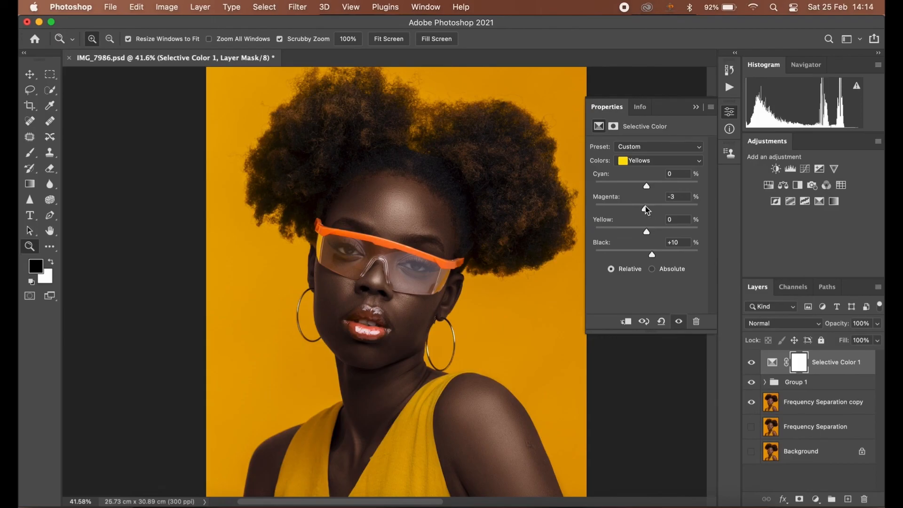
pyautogui.moveTo(649, 213)
pyautogui.mouseDown()
pyautogui.moveTo(639, 214)
pyautogui.moveTo(652, 214)
pyautogui.mouseUp()
pyautogui.moveTo(654, 212); pyautogui.dragTo(652, 214)
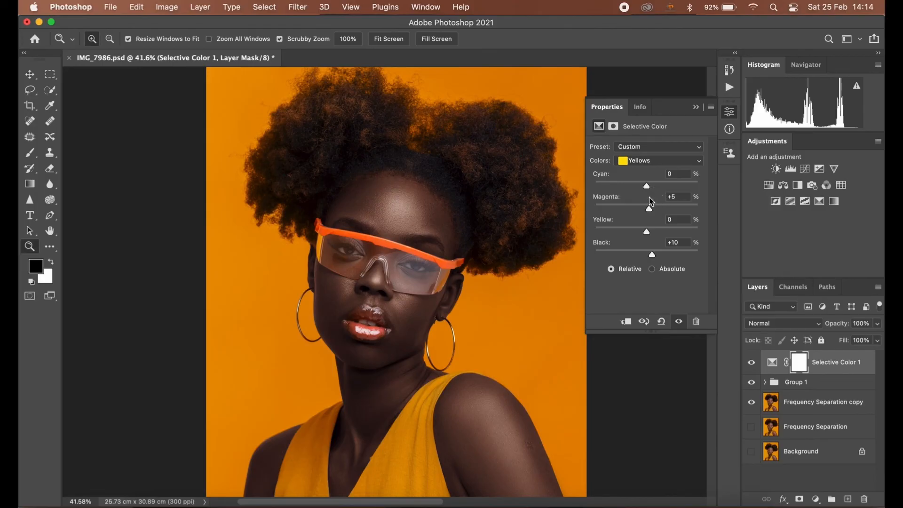
# Try a Cyan adjustment for the Yellows range, return it to 0, and switch Selective Color 1 to the Reds range.
pyautogui.moveTo(652, 191)
pyautogui.mouseDown()
pyautogui.moveTo(636, 192)
pyautogui.moveTo(682, 186)
pyautogui.moveTo(614, 188)
pyautogui.moveTo(646, 185)
pyautogui.mouseUp()
pyautogui.write('0')
pyautogui.click(680, 163)
pyautogui.click(682, 160)
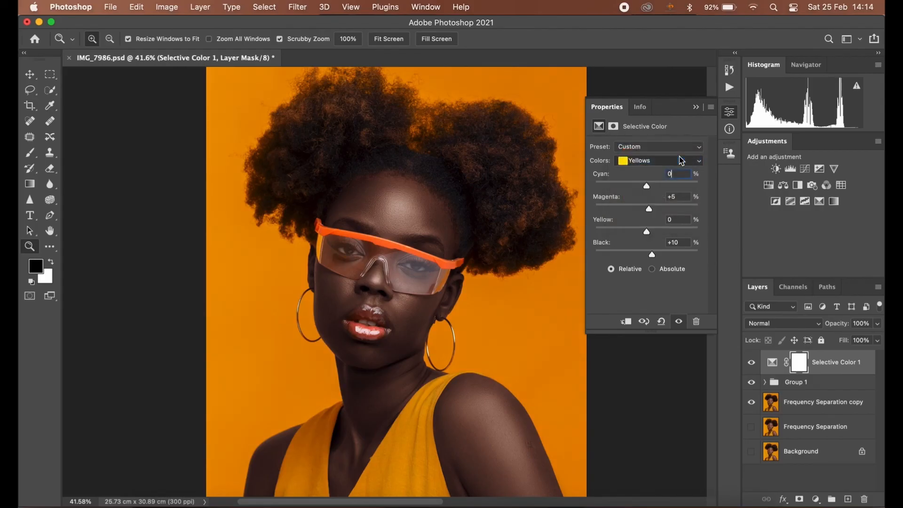
pyautogui.click(679, 160)
pyautogui.click(677, 151)
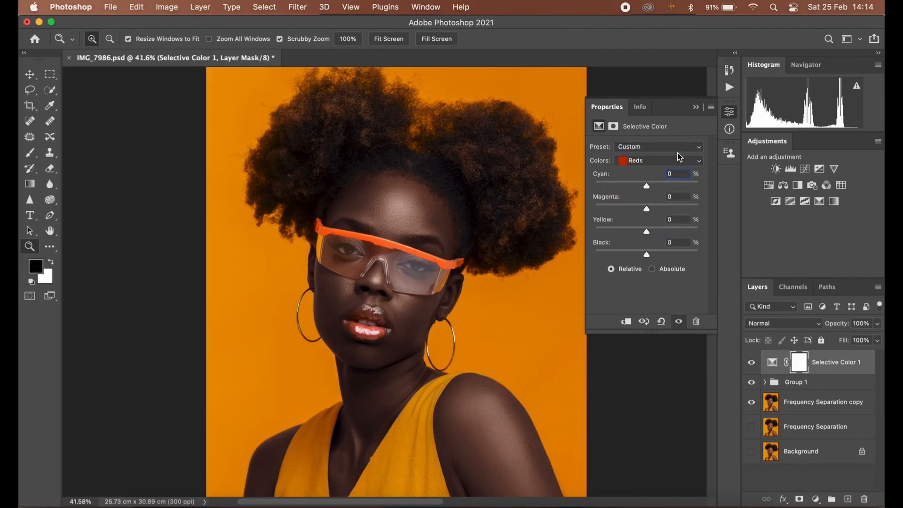
# Set the Black amount of the Reds range to +10.
pyautogui.moveTo(647, 252)
pyautogui.mouseDown()
pyautogui.moveTo(657, 254)
pyautogui.moveTo(610, 254)
pyautogui.moveTo(671, 255)
pyautogui.moveTo(657, 255)
pyautogui.mouseUp()
pyautogui.click(653, 252)
pyautogui.click(677, 244)
pyautogui.write('10')
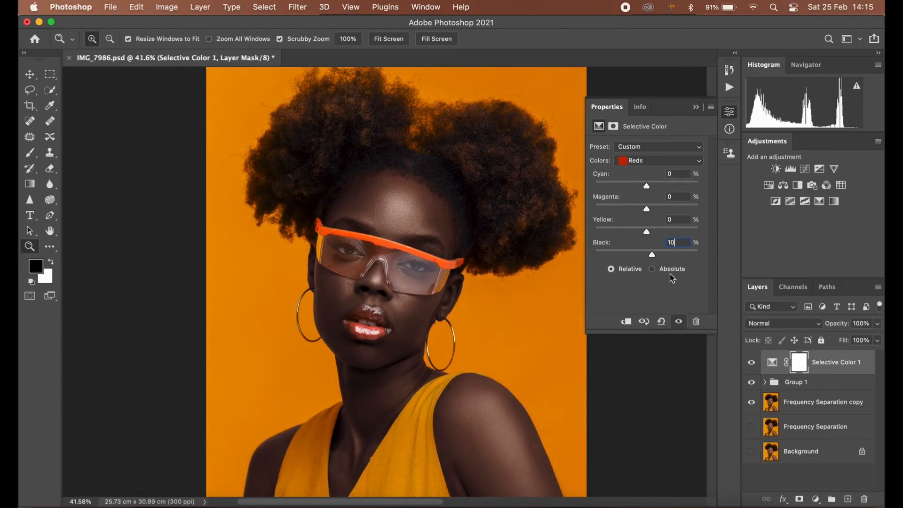
pyautogui.press('Return')
# Set the Reds range's Yellow to +10 and compare the face with Selective Color 1 hidden and shown.
pyautogui.moveTo(648, 232)
pyautogui.mouseDown()
pyautogui.moveTo(666, 234)
pyautogui.moveTo(600, 236)
pyautogui.moveTo(662, 228)
pyautogui.moveTo(652, 230)
pyautogui.mouseUp()
pyautogui.moveTo(390, 283); pyautogui.dragTo(510, 310)
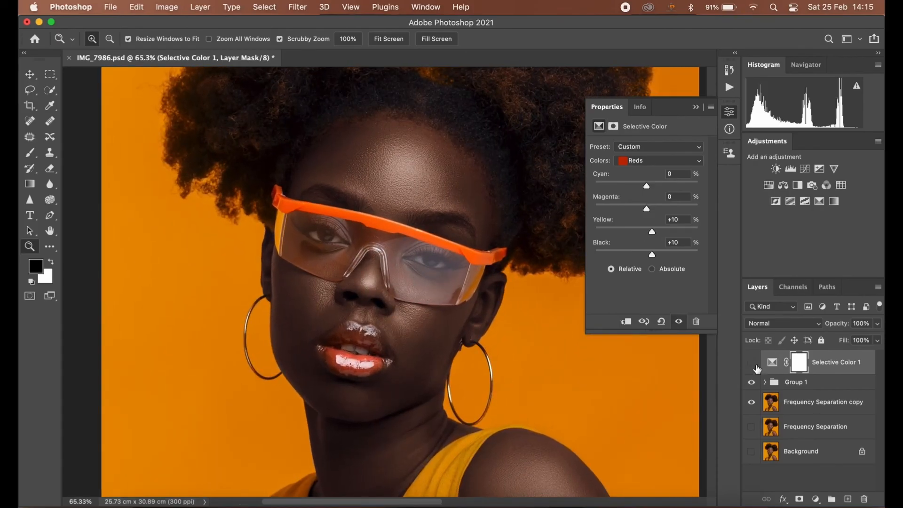
pyautogui.click(754, 365)
pyautogui.click(754, 365)
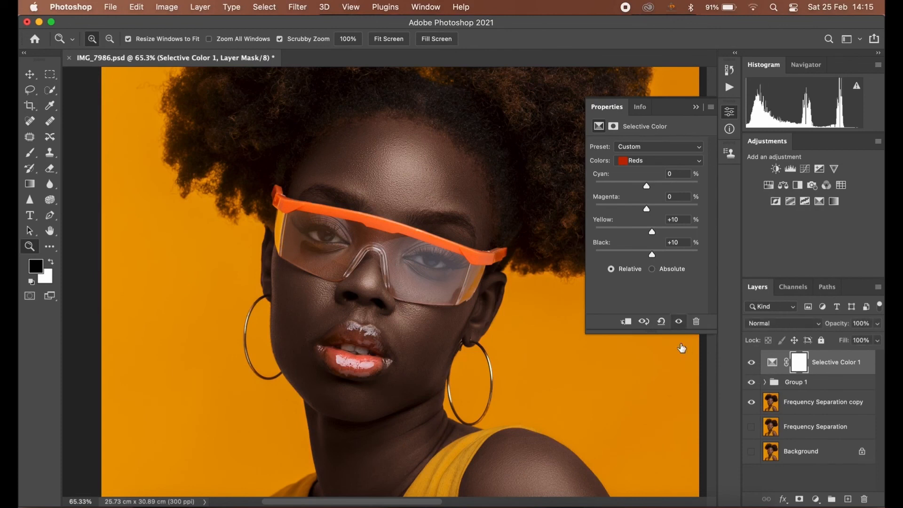
pyautogui.moveTo(418, 292); pyautogui.dragTo(391, 294)
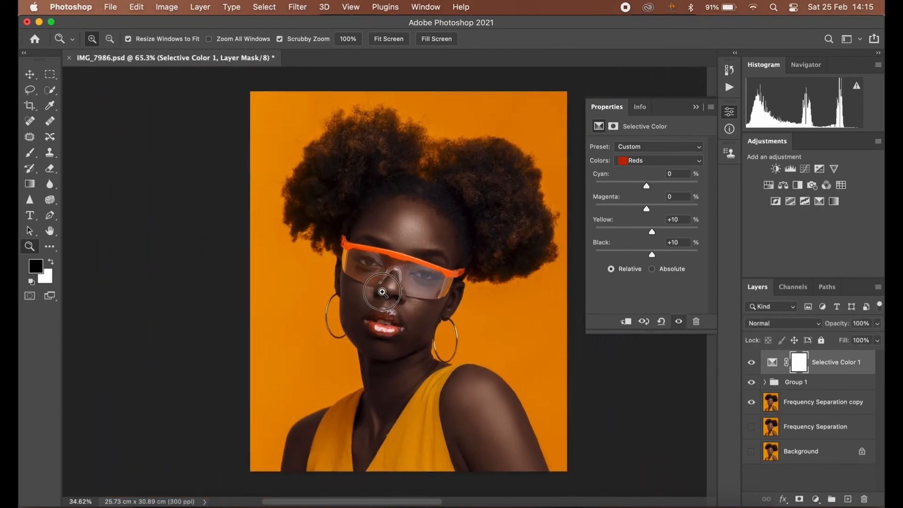
# Try a Magenta adjustment and Cyan at -37 for the Reds range, and return both to 0.
pyautogui.moveTo(649, 212); pyautogui.dragTo(668, 197)
pyautogui.write('0')
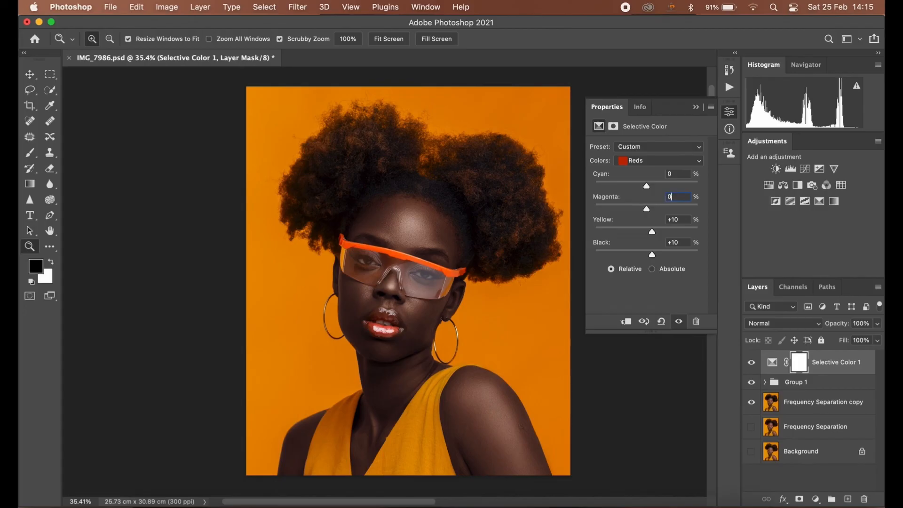
pyautogui.moveTo(647, 188); pyautogui.dragTo(618, 188)
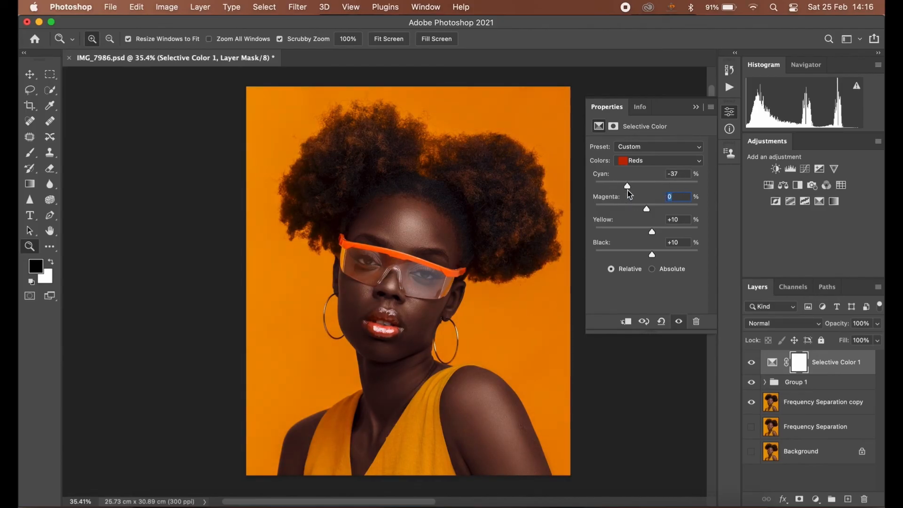
pyautogui.click(677, 175)
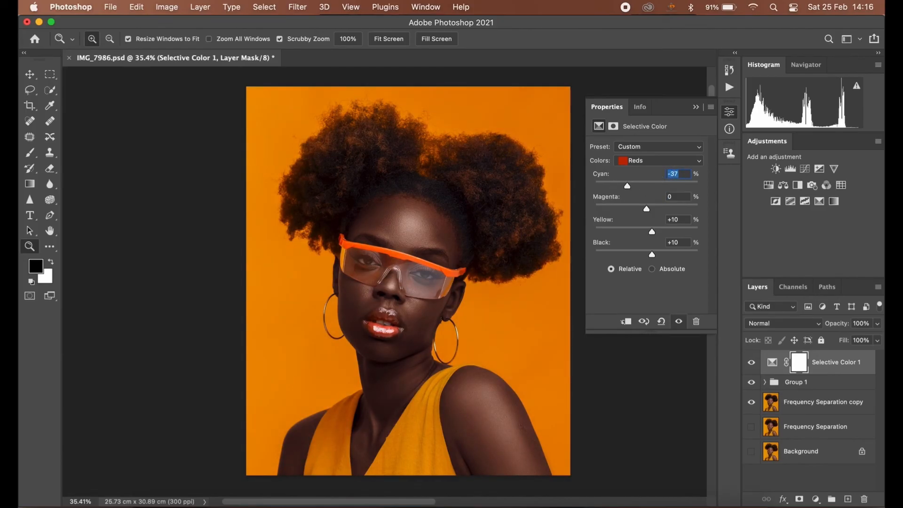
pyautogui.write('0')
pyautogui.click(449, 311)
pyautogui.moveTo(391, 282)
pyautogui.mouseDown()
pyautogui.moveTo(417, 286)
pyautogui.moveTo(399, 283)
pyautogui.mouseUp()
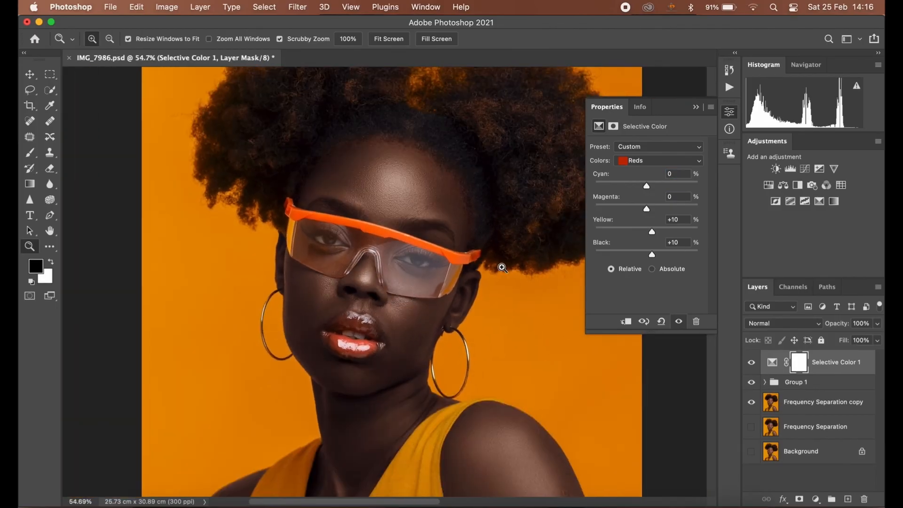
# Set the Magenta amount of the Reds range to +5.
pyautogui.moveTo(648, 210); pyautogui.dragTo(650, 215)
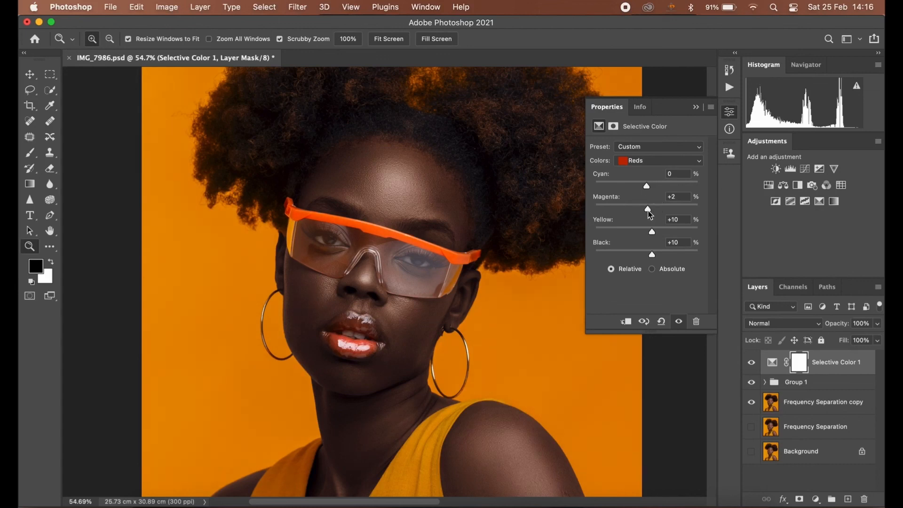
pyautogui.click(675, 196)
pyautogui.write('5')
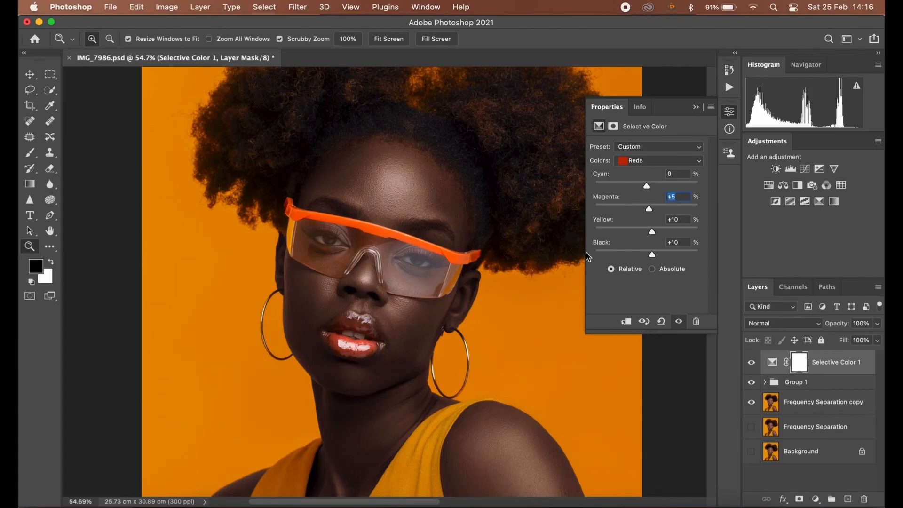
pyautogui.moveTo(388, 260); pyautogui.dragTo(410, 256)
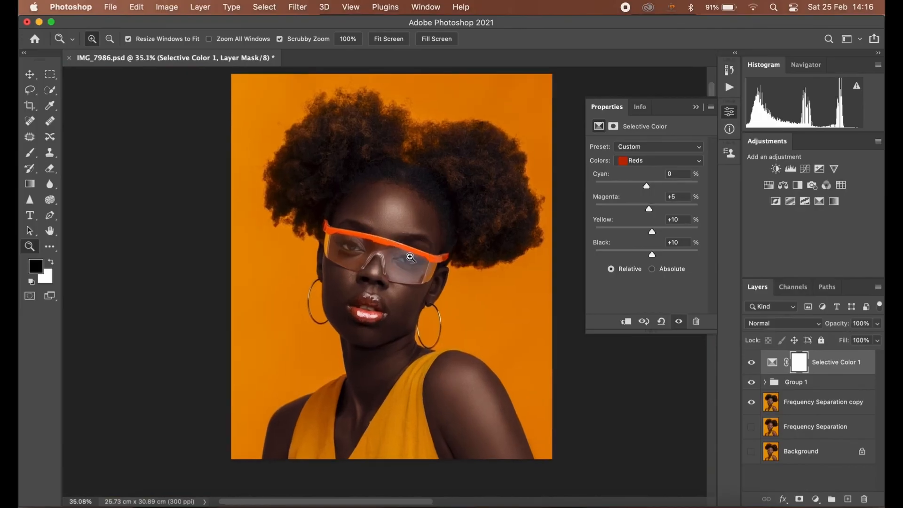
# Compare the whole portrait with Selective Color 1 and Group 1 hidden and shown.
pyautogui.click(752, 364)
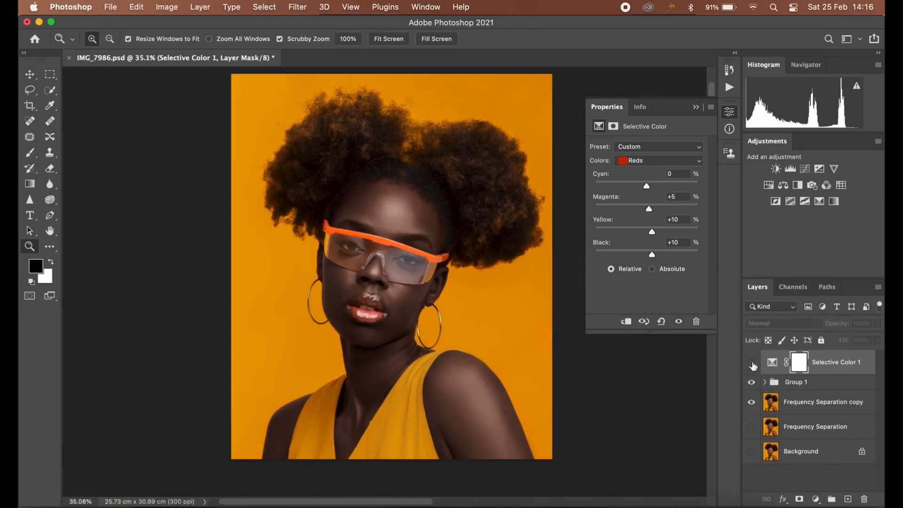
pyautogui.click(753, 365)
pyautogui.moveTo(483, 305); pyautogui.dragTo(471, 305)
pyautogui.click(752, 386)
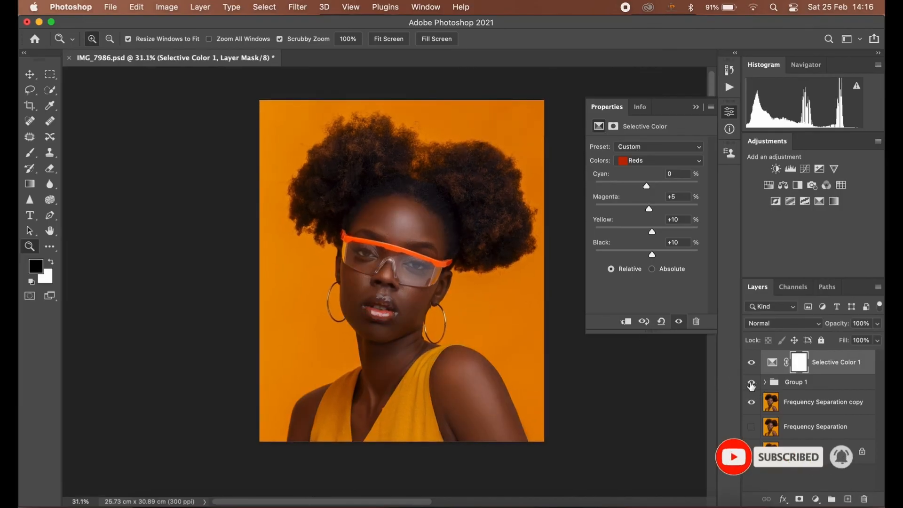
pyautogui.click(752, 367)
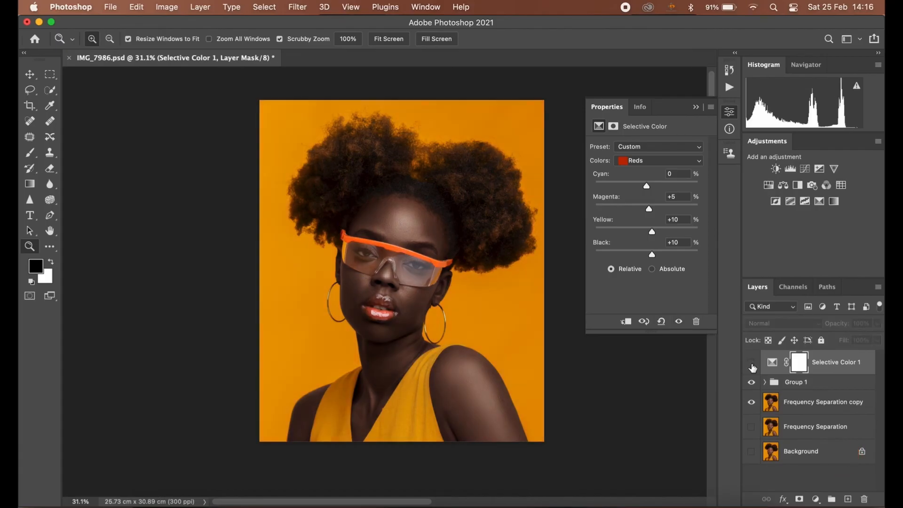
pyautogui.click(752, 381)
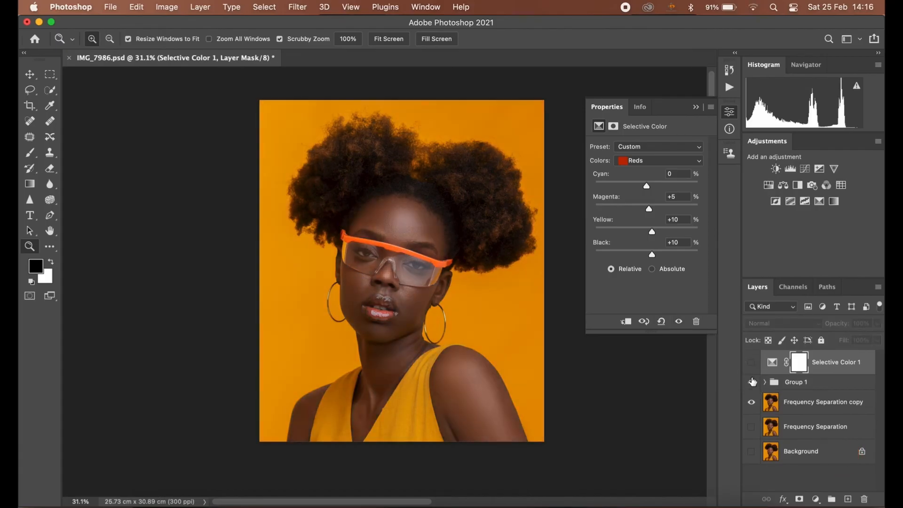
pyautogui.click(750, 363)
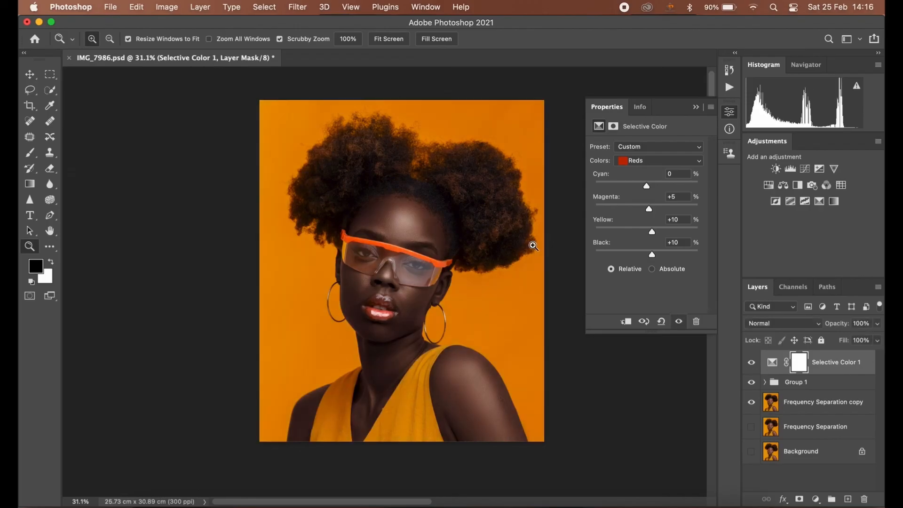
pyautogui.moveTo(393, 246); pyautogui.dragTo(481, 283)
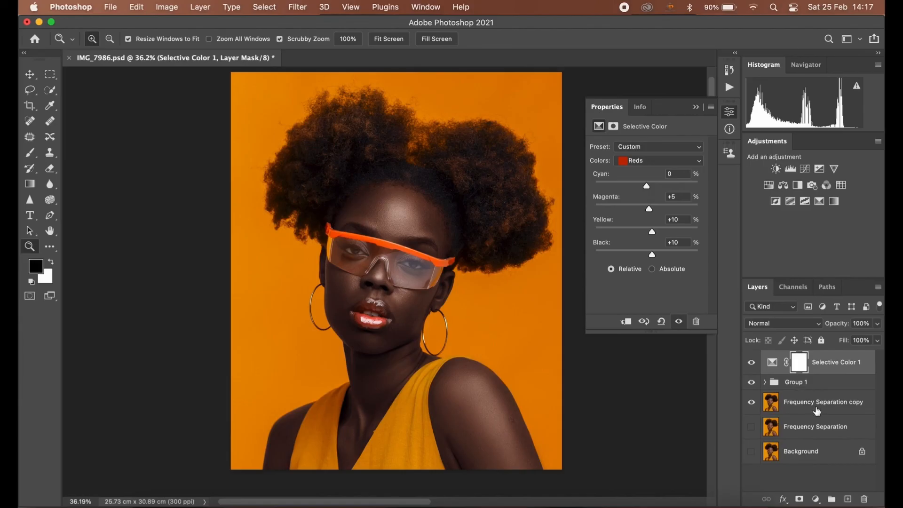
pyautogui.doubleClick(820, 404)
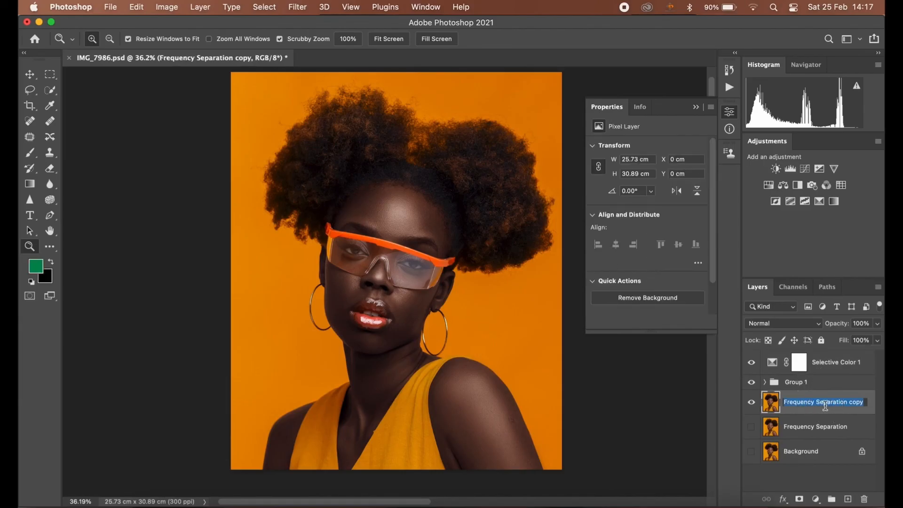
pyautogui.click(825, 404)
pyautogui.doubleClick(805, 427)
pyautogui.press('Return')
pyautogui.click(751, 451)
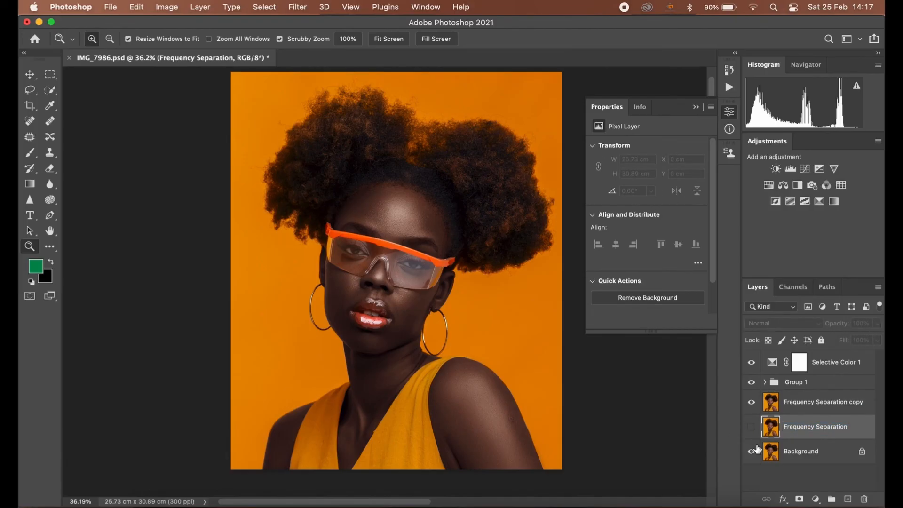
pyautogui.click(752, 452)
# Move the Frequency Separation layer to the top of the layer stack and compare the portrait with it shown and hidden.
pyautogui.moveTo(826, 429); pyautogui.dragTo(829, 361)
pyautogui.click(751, 364)
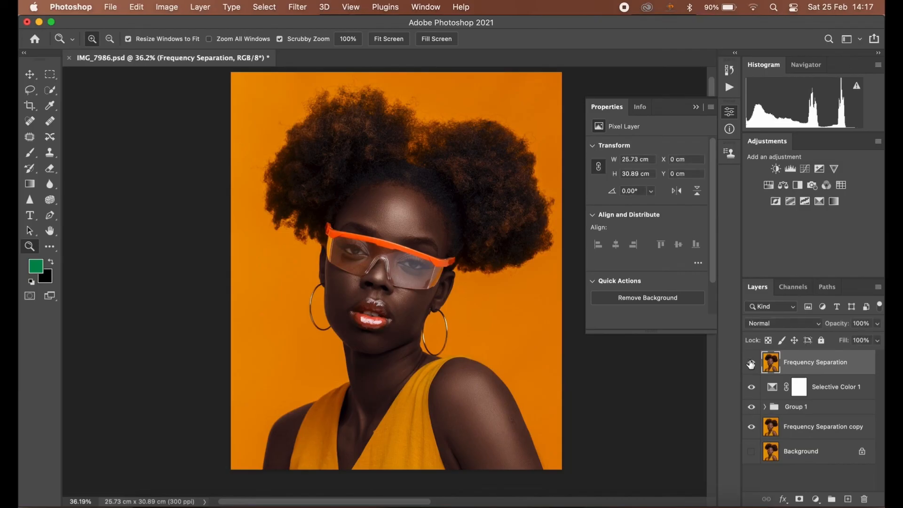
pyautogui.click(750, 364)
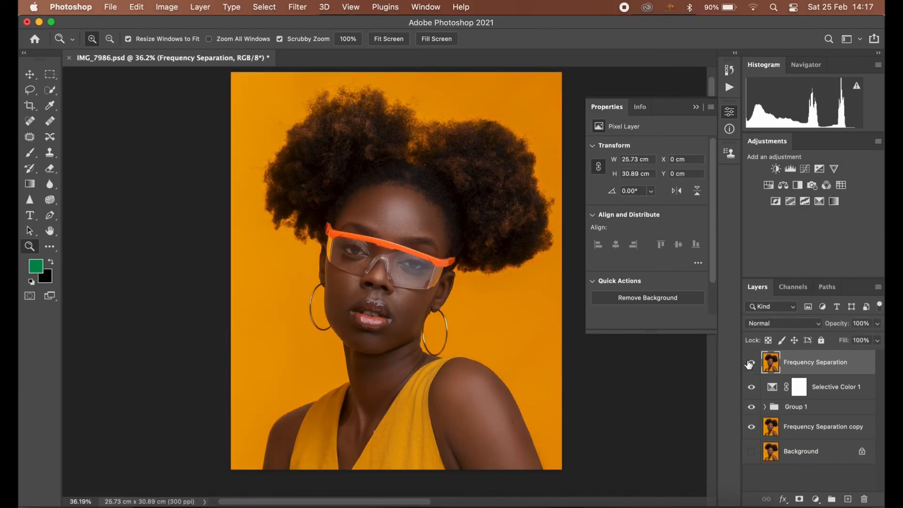
pyautogui.click(750, 363)
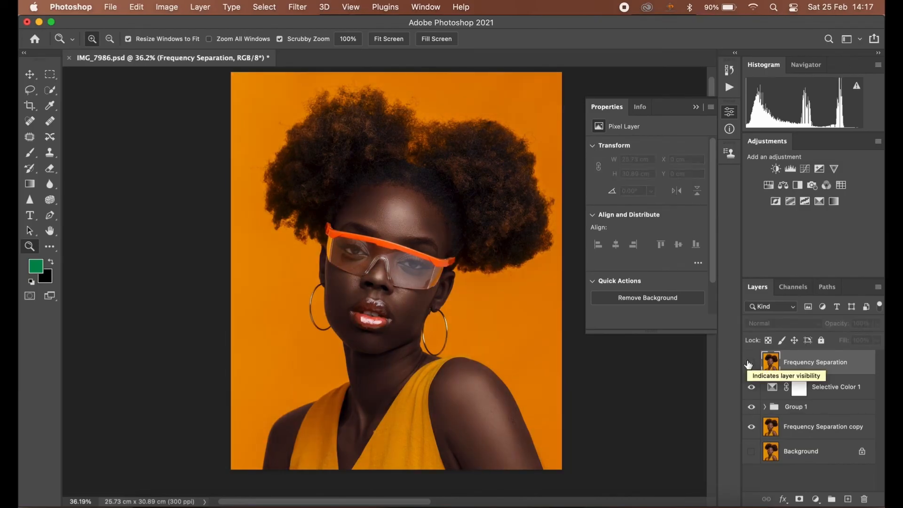
pyautogui.click(750, 364)
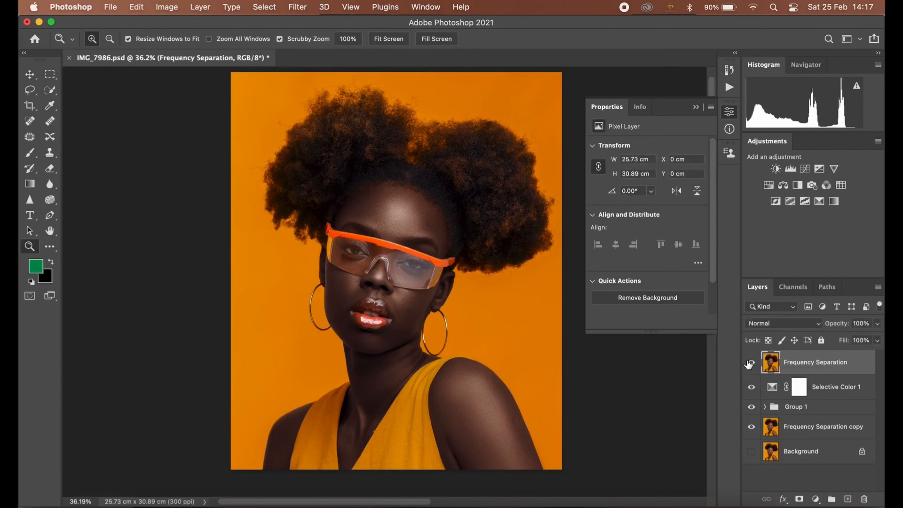
pyautogui.click(750, 364)
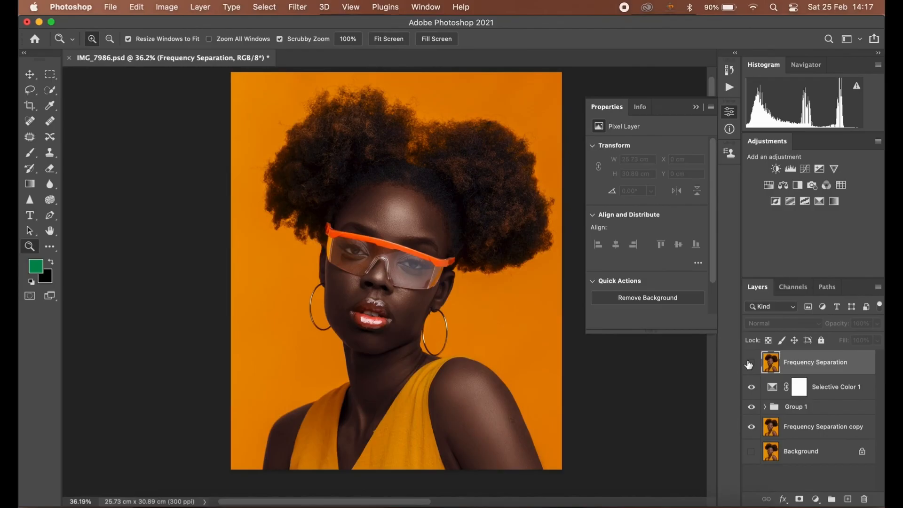
# Expand Group 1 and compare the portrait with the Curves 1 layer hidden and shown.
pyautogui.click(764, 407)
pyautogui.scroll(-2, 816, 420)
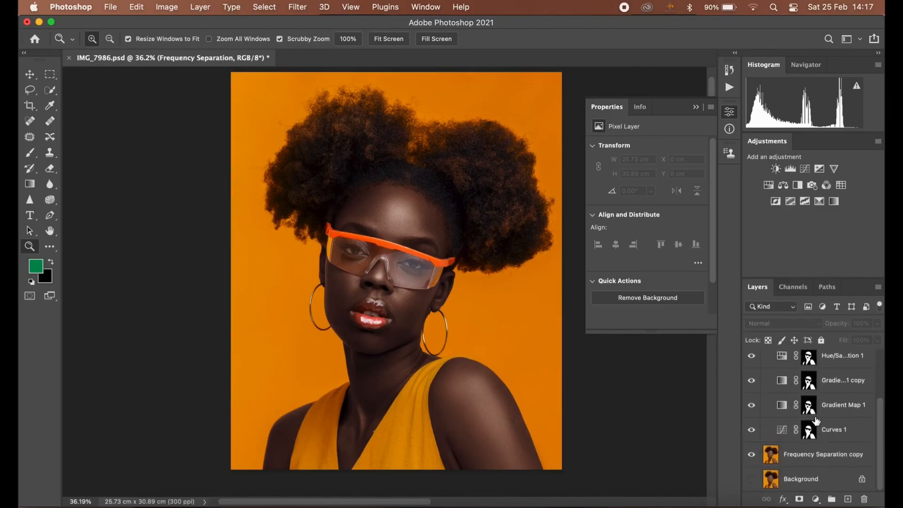
pyautogui.click(753, 430)
pyautogui.click(752, 431)
pyautogui.moveTo(378, 265)
pyautogui.mouseDown()
pyautogui.moveTo(404, 273)
pyautogui.moveTo(374, 276)
pyautogui.mouseUp()
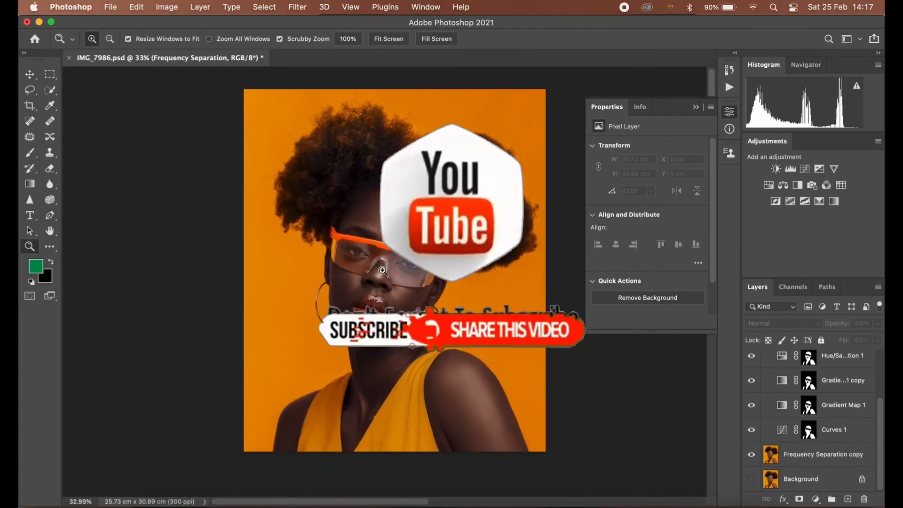